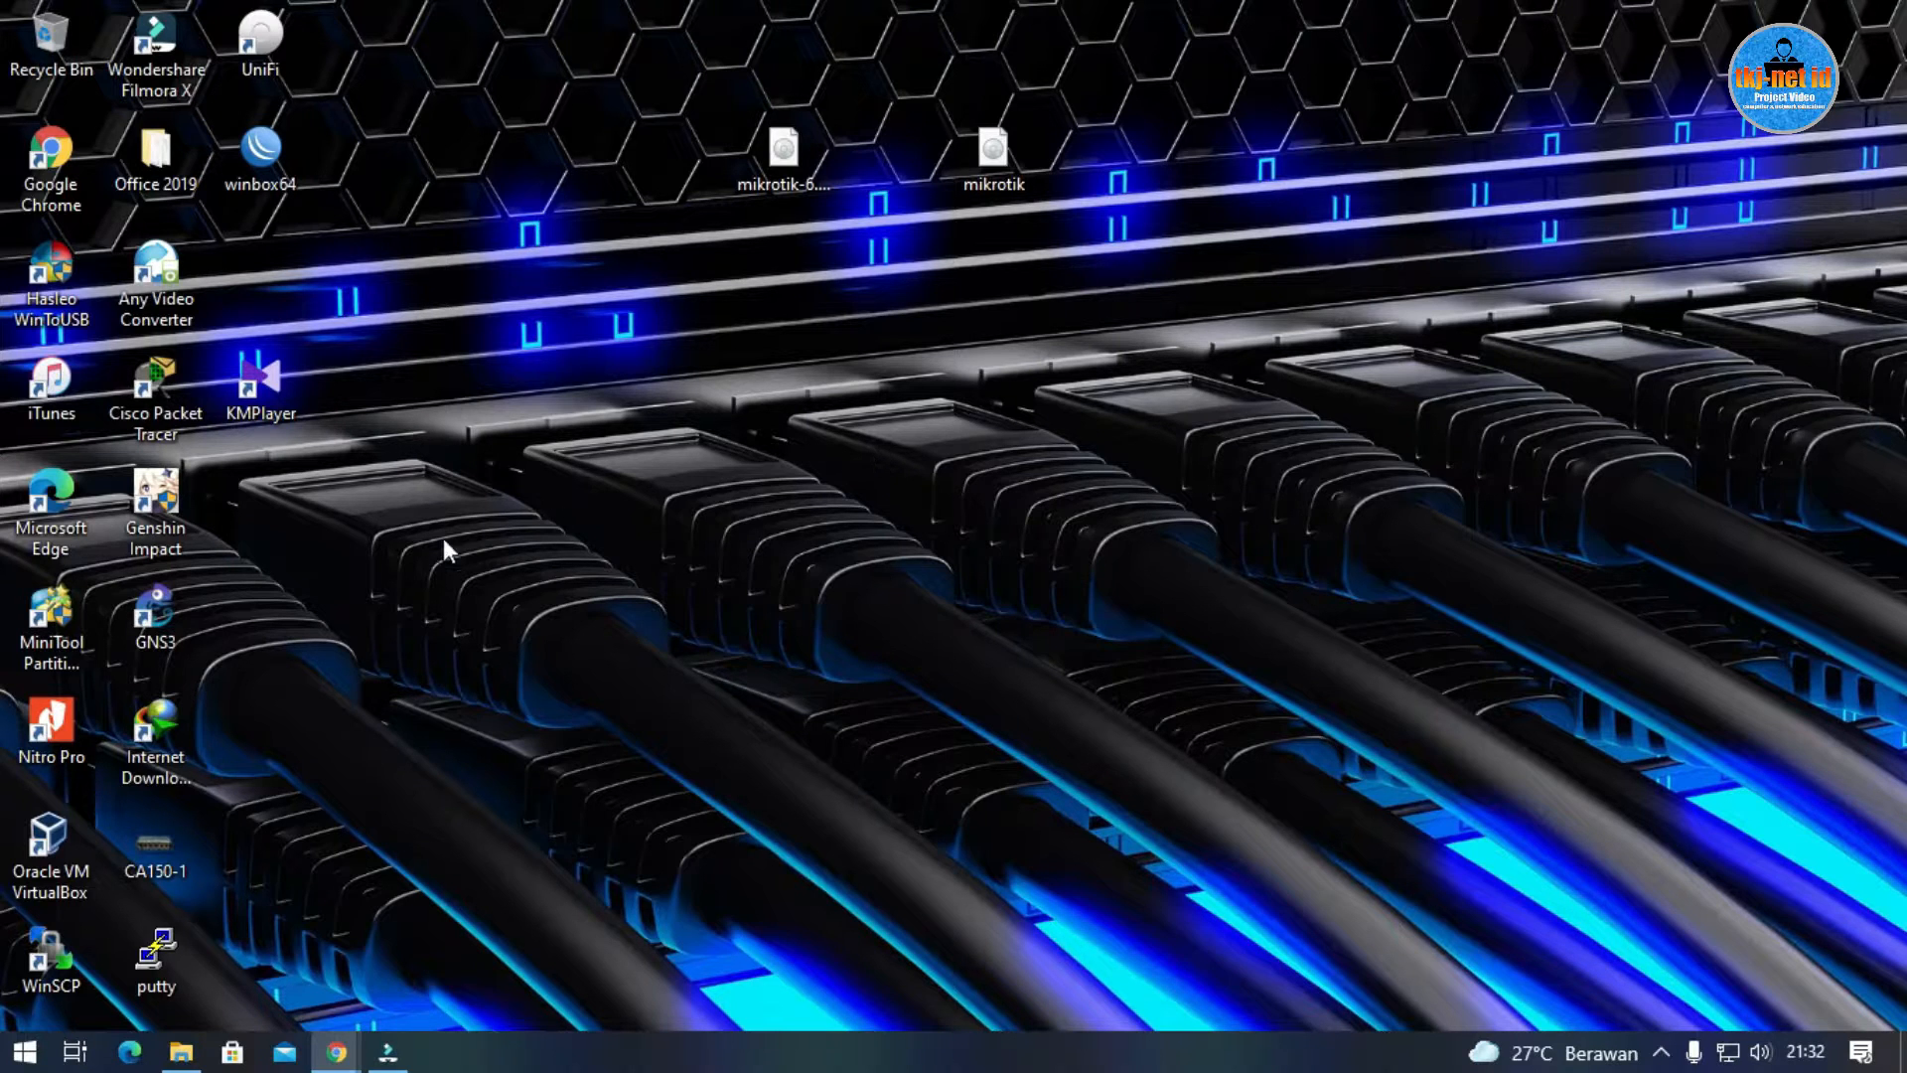
Launch GNS3 from the desktop.
{"action": "double_click", "coordinate": [154, 611]}
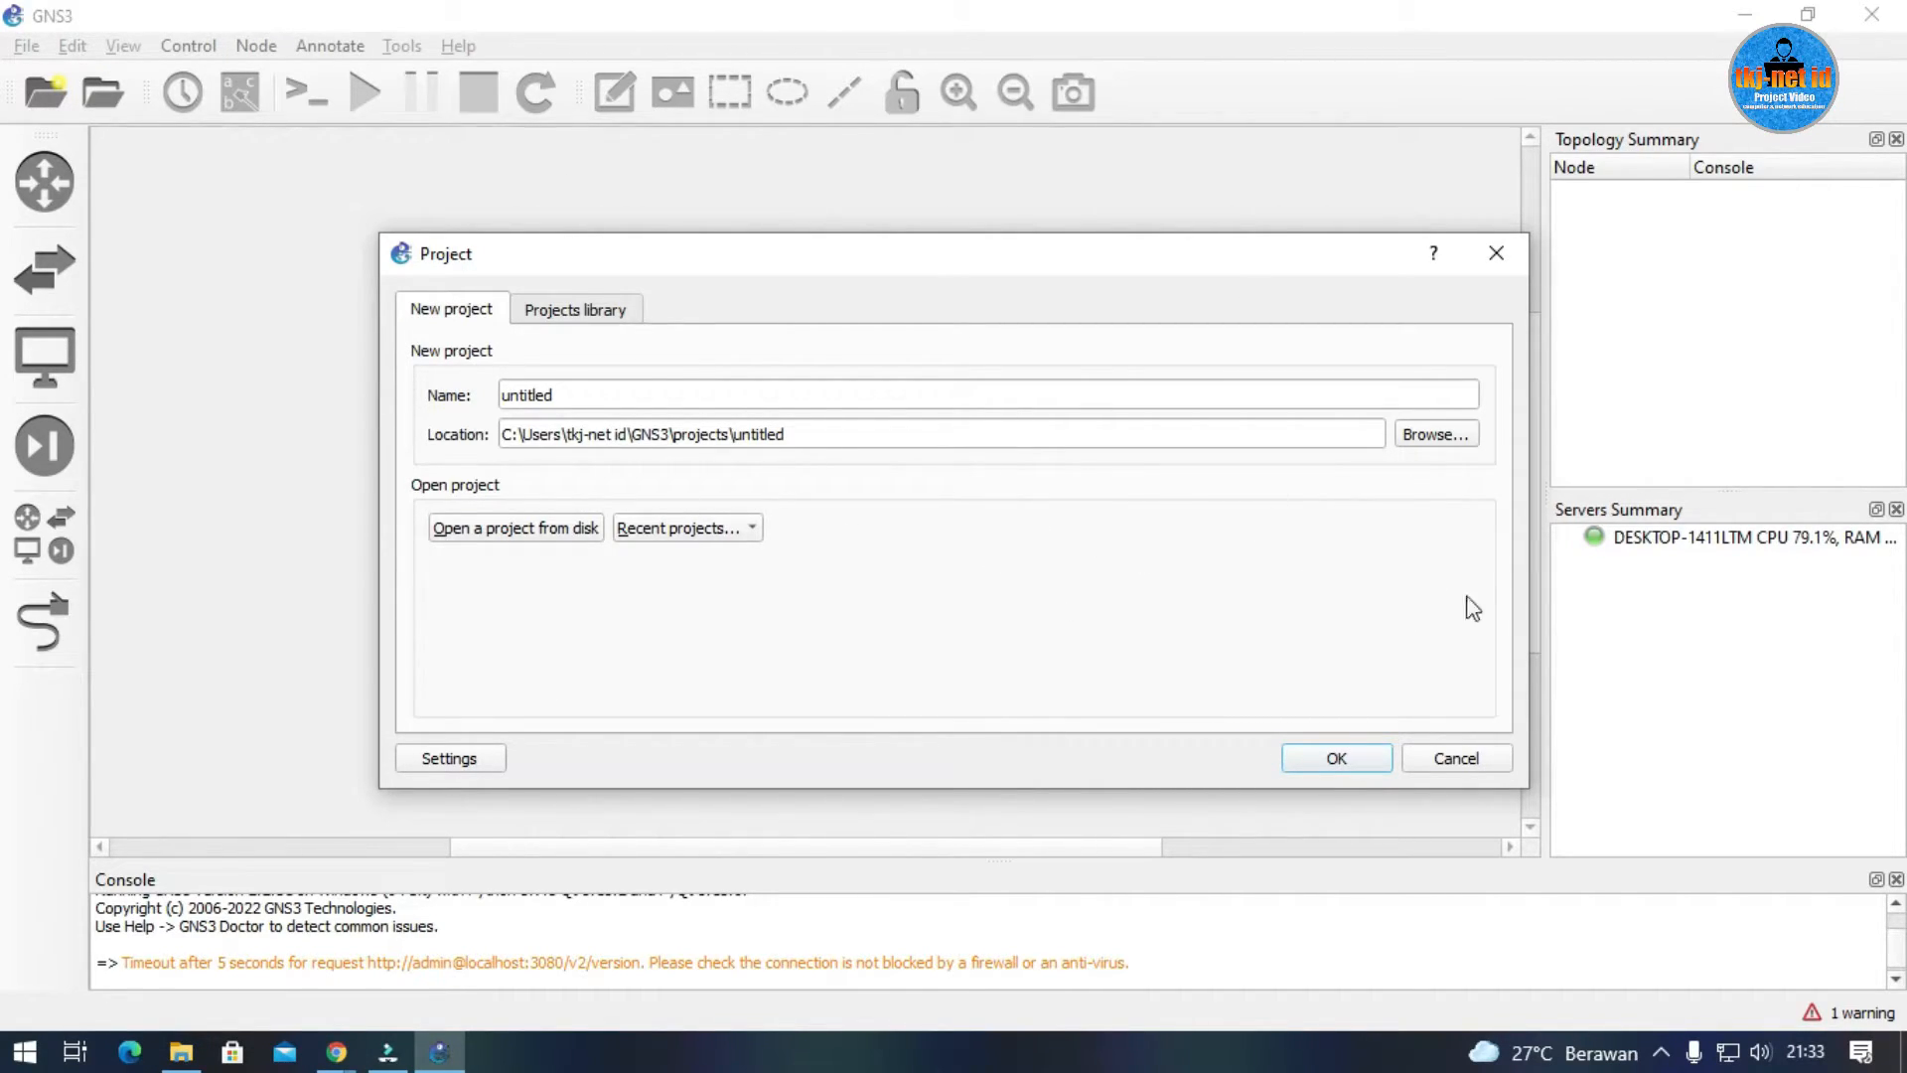
{"action": "double_click", "coordinate": [928, 393]}
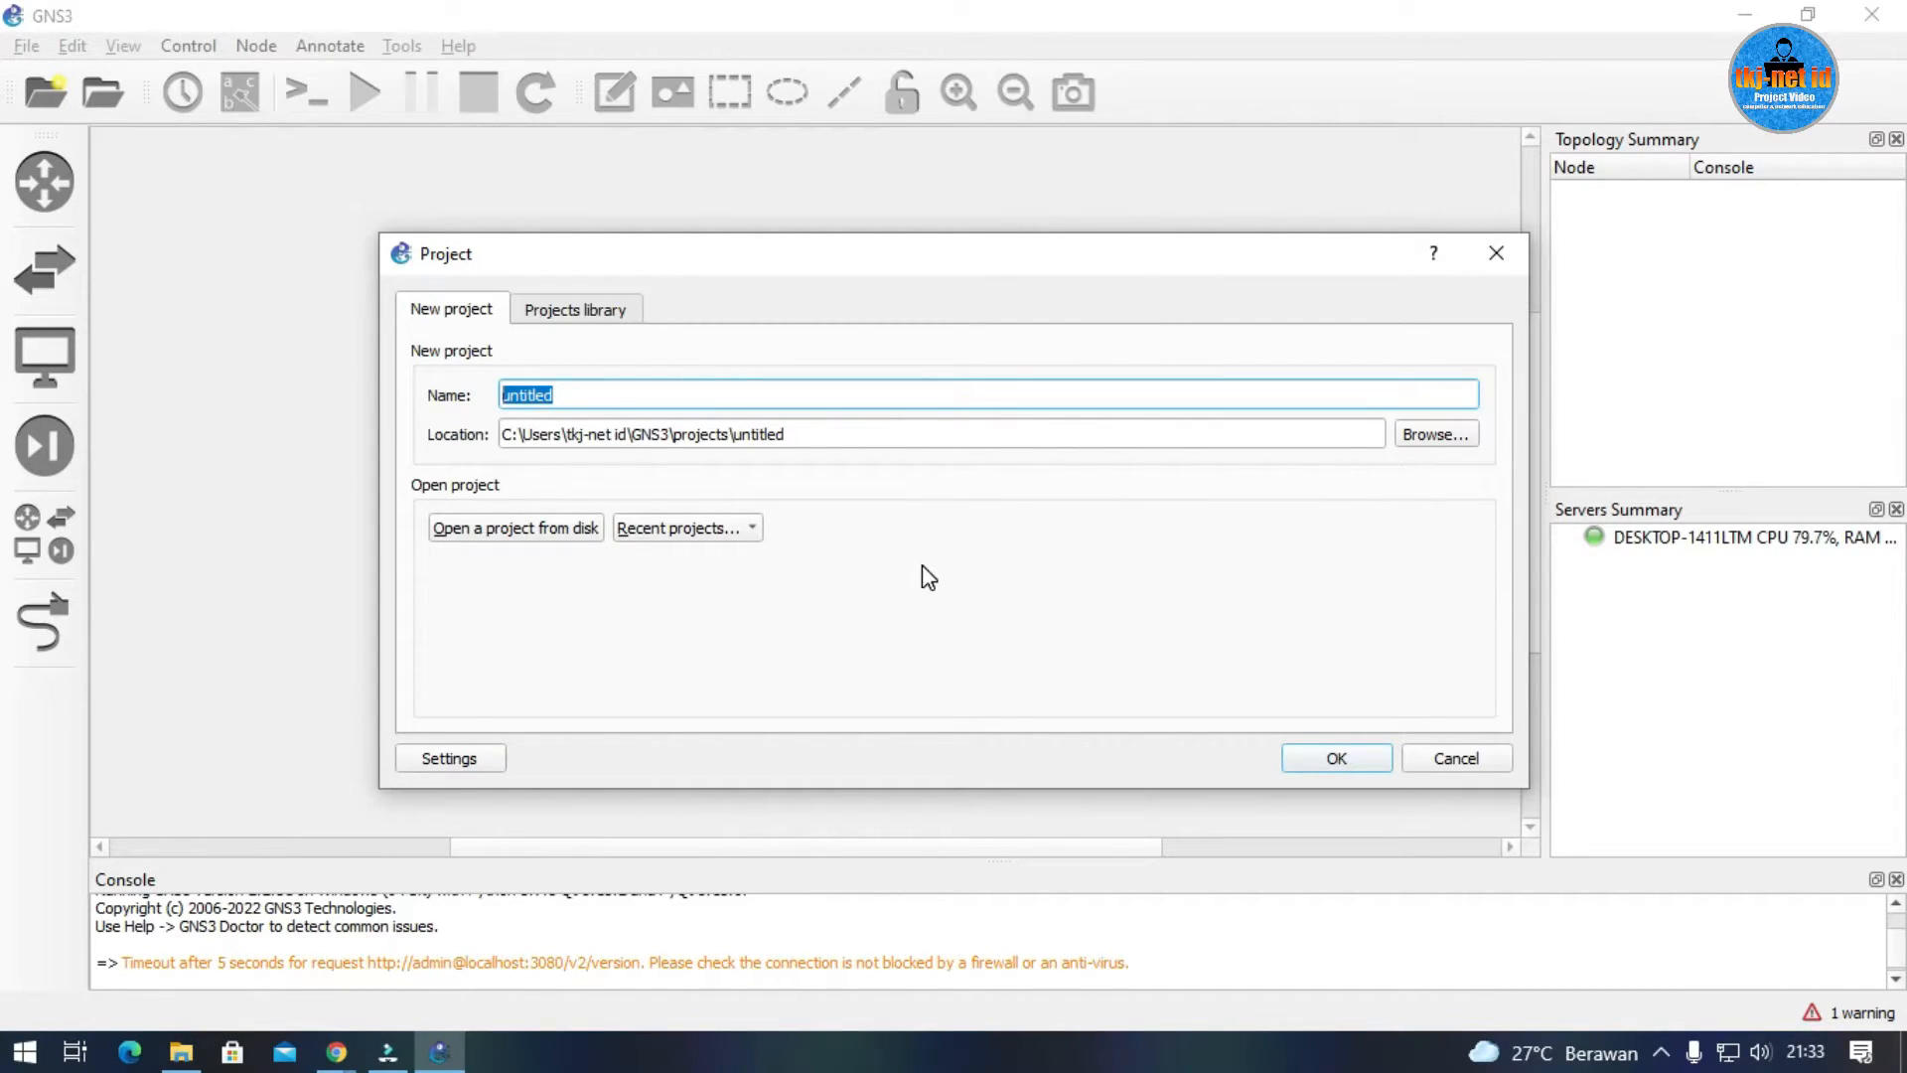
{"action": "left_click", "coordinate": [791, 395]}
{"action": "left_click", "coordinate": [1322, 762]}
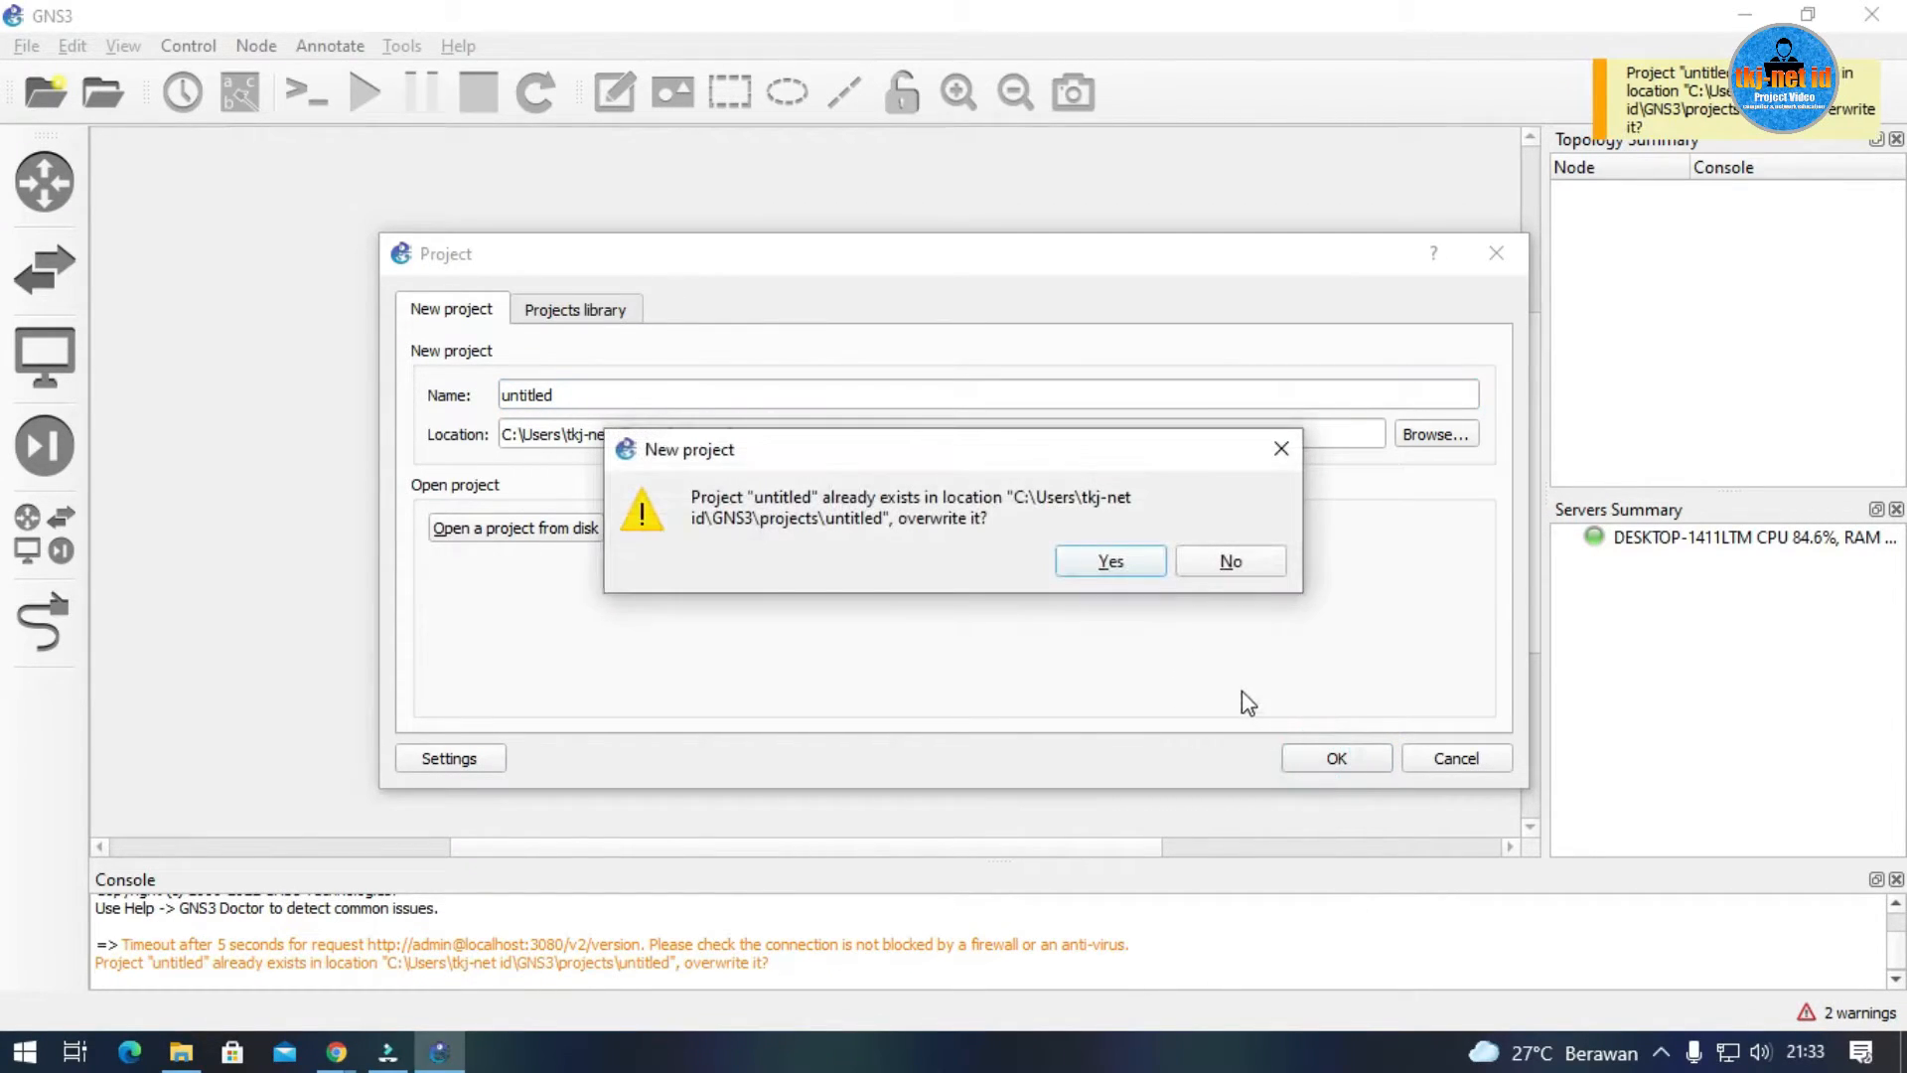
{"action": "left_click", "coordinate": [1282, 449]}
Name the new GNS3 project 12 and create it in its default location.
{"action": "double_click", "coordinate": [920, 395]}
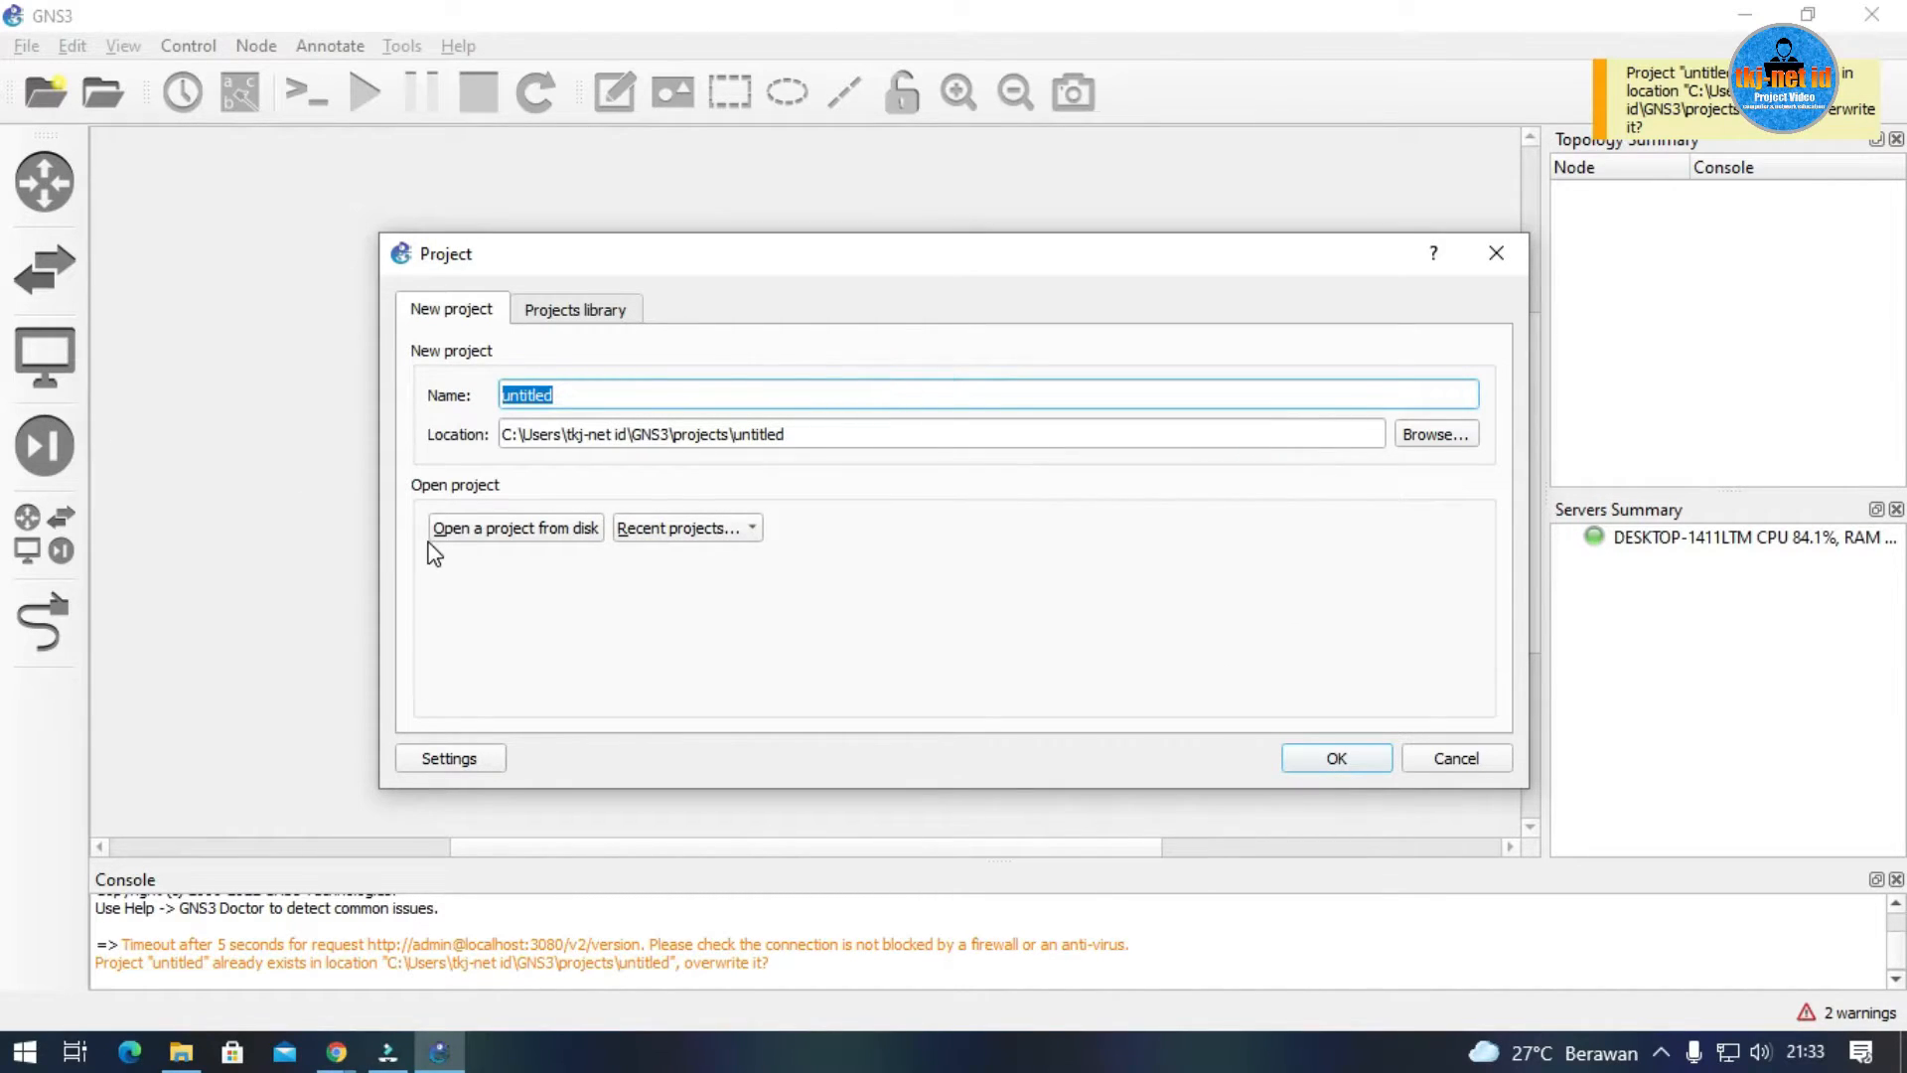
{"action": "type", "text": "12"}
{"action": "double_click", "coordinate": [778, 403]}
{"action": "left_click", "coordinate": [581, 391]}
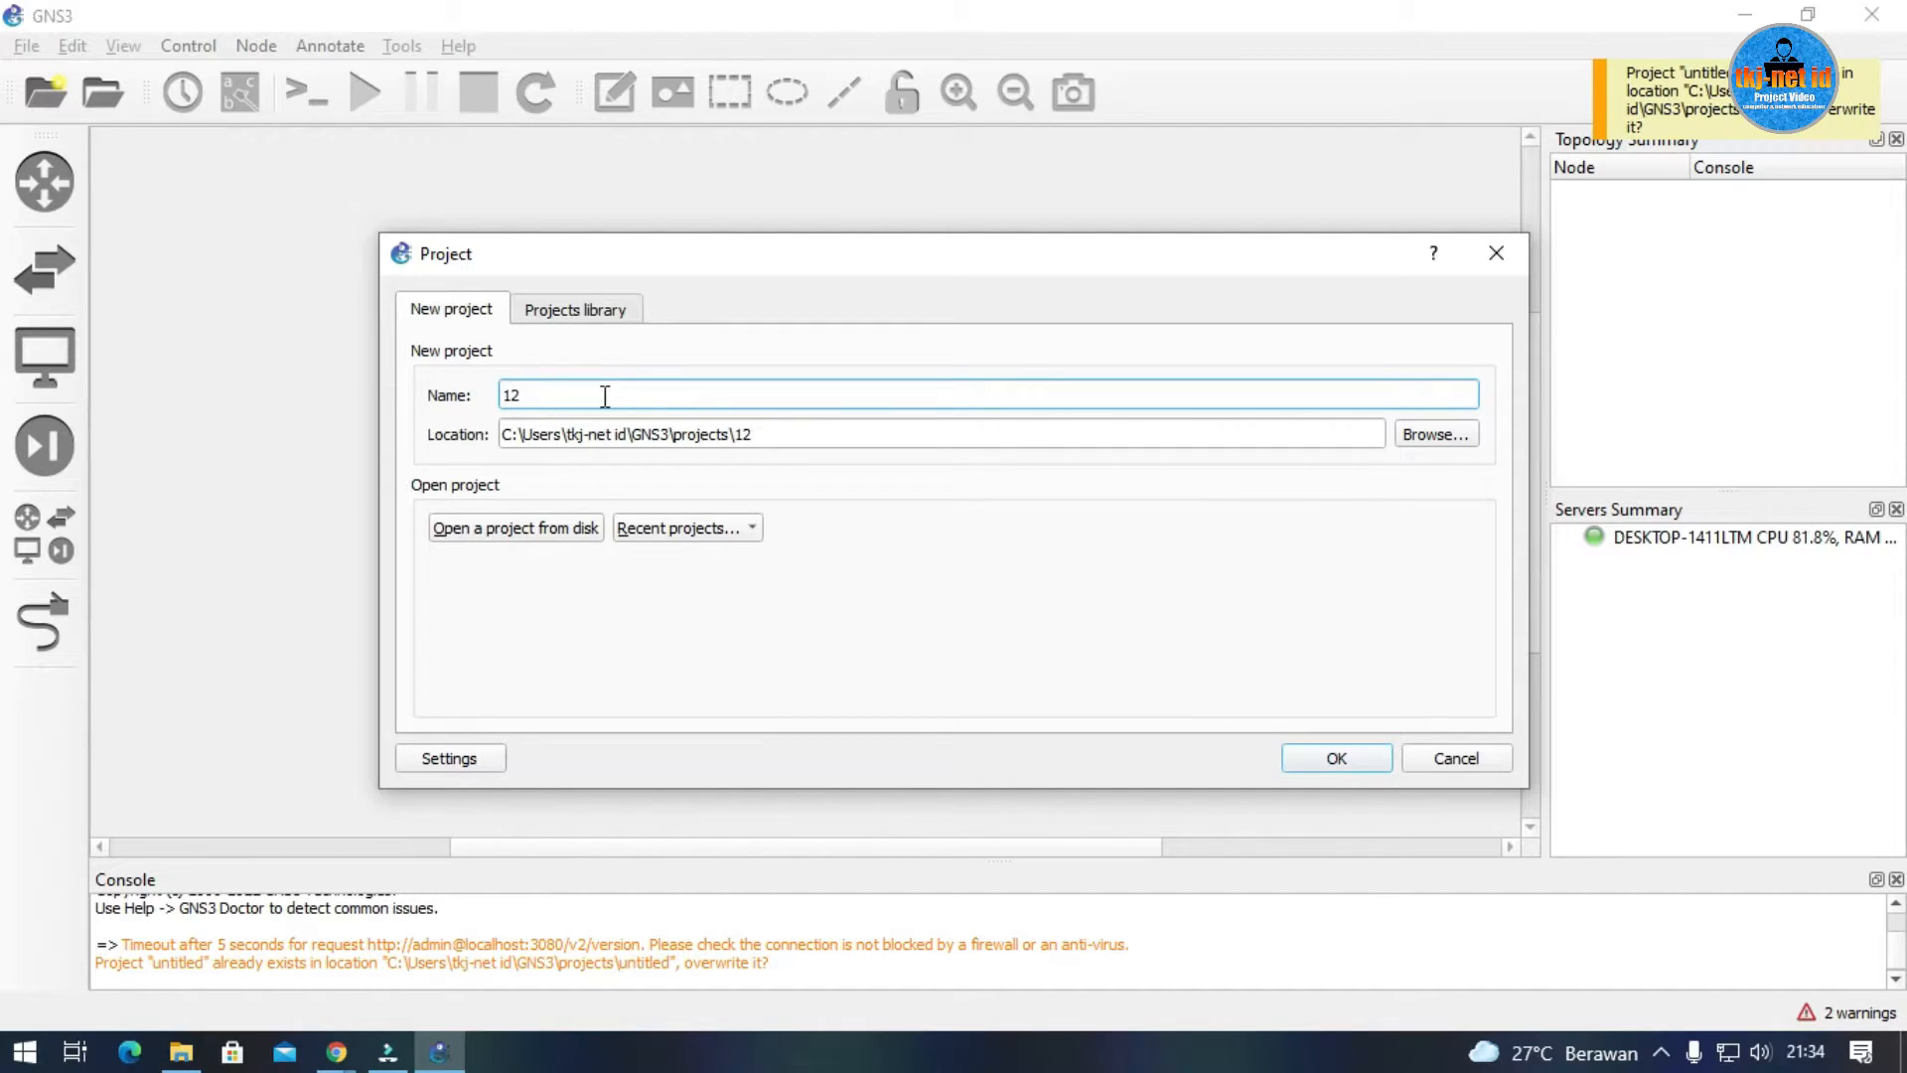
{"action": "double_click", "coordinate": [850, 388]}
{"action": "left_click", "coordinate": [846, 610]}
{"action": "left_click", "coordinate": [1341, 759]}
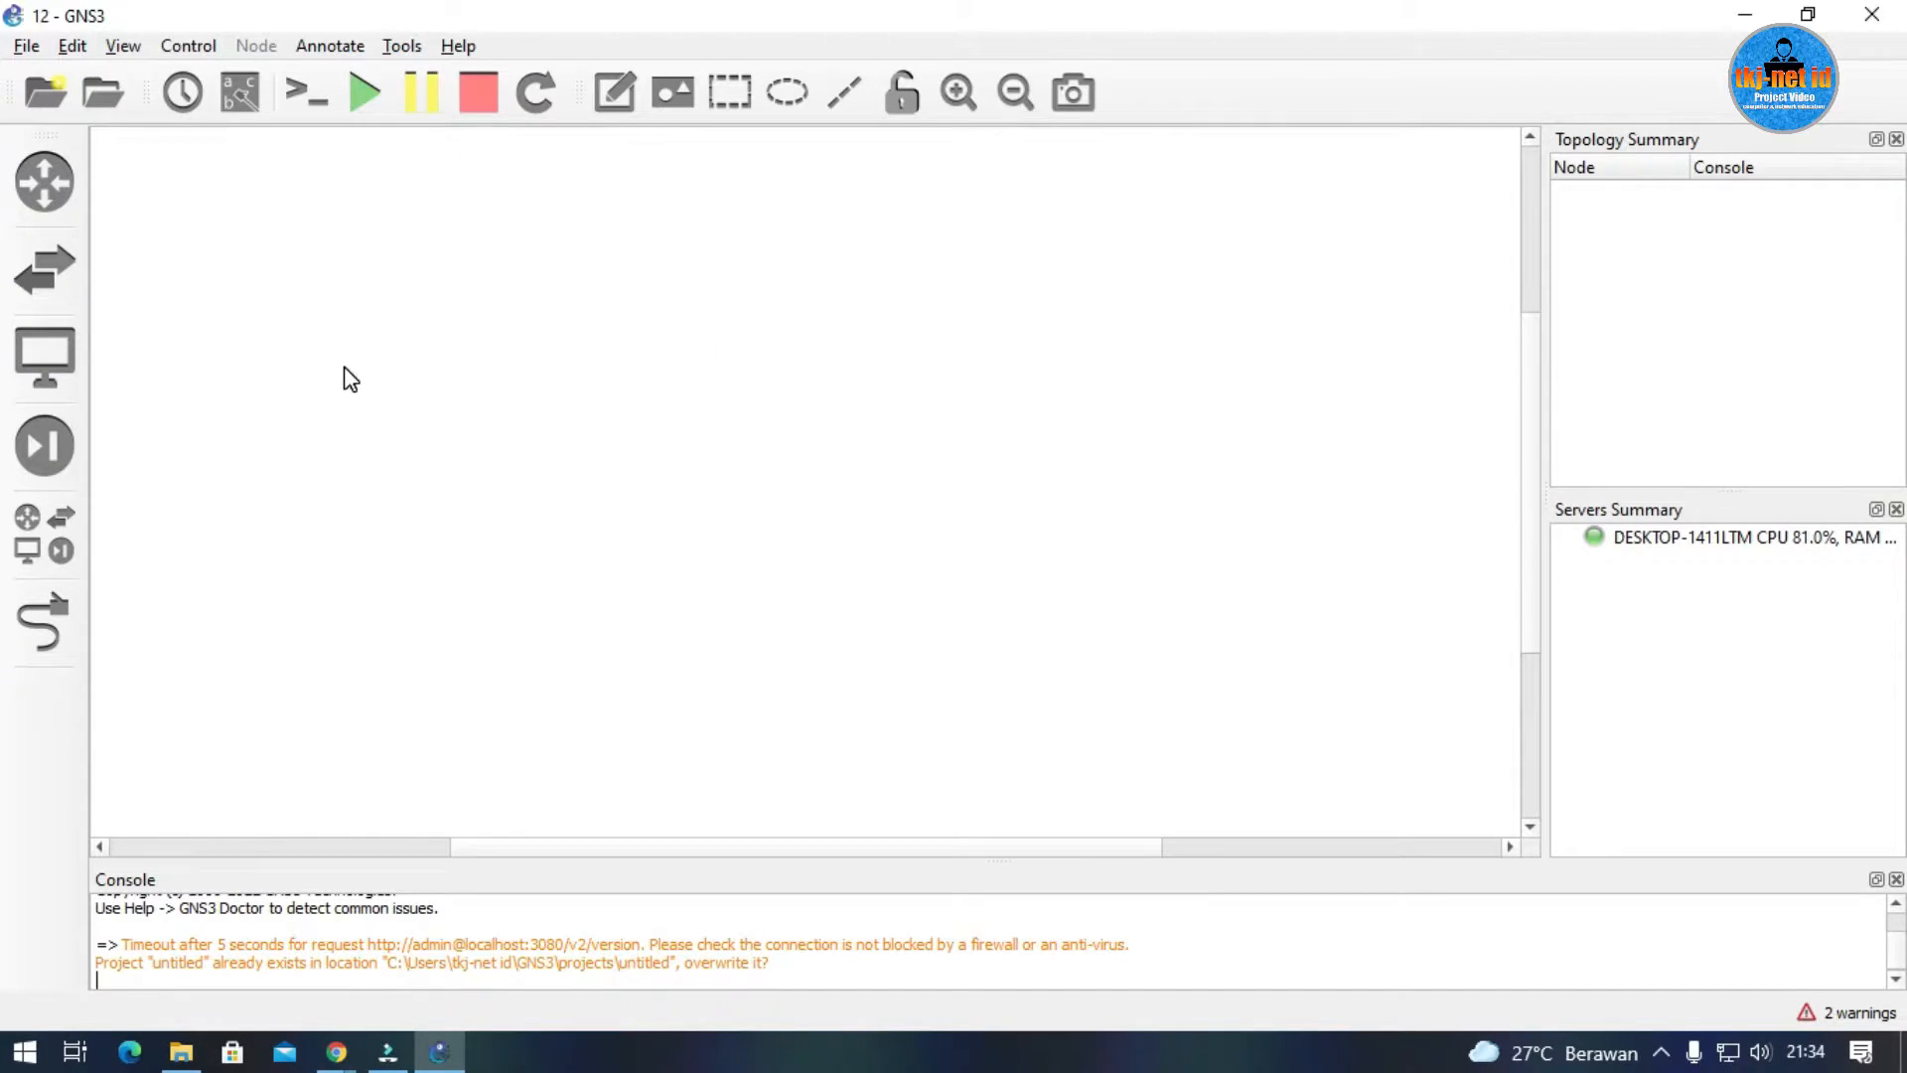
Add a MikroTik end device near the centre of the topology workspace and inspect its node information.
{"action": "left_click", "coordinate": [69, 356]}
{"action": "left_click_drag", "start_coordinate": [171, 251], "coordinate": [931, 417]}
{"action": "left_click_drag", "start_coordinate": [1080, 467], "coordinate": [973, 468]}
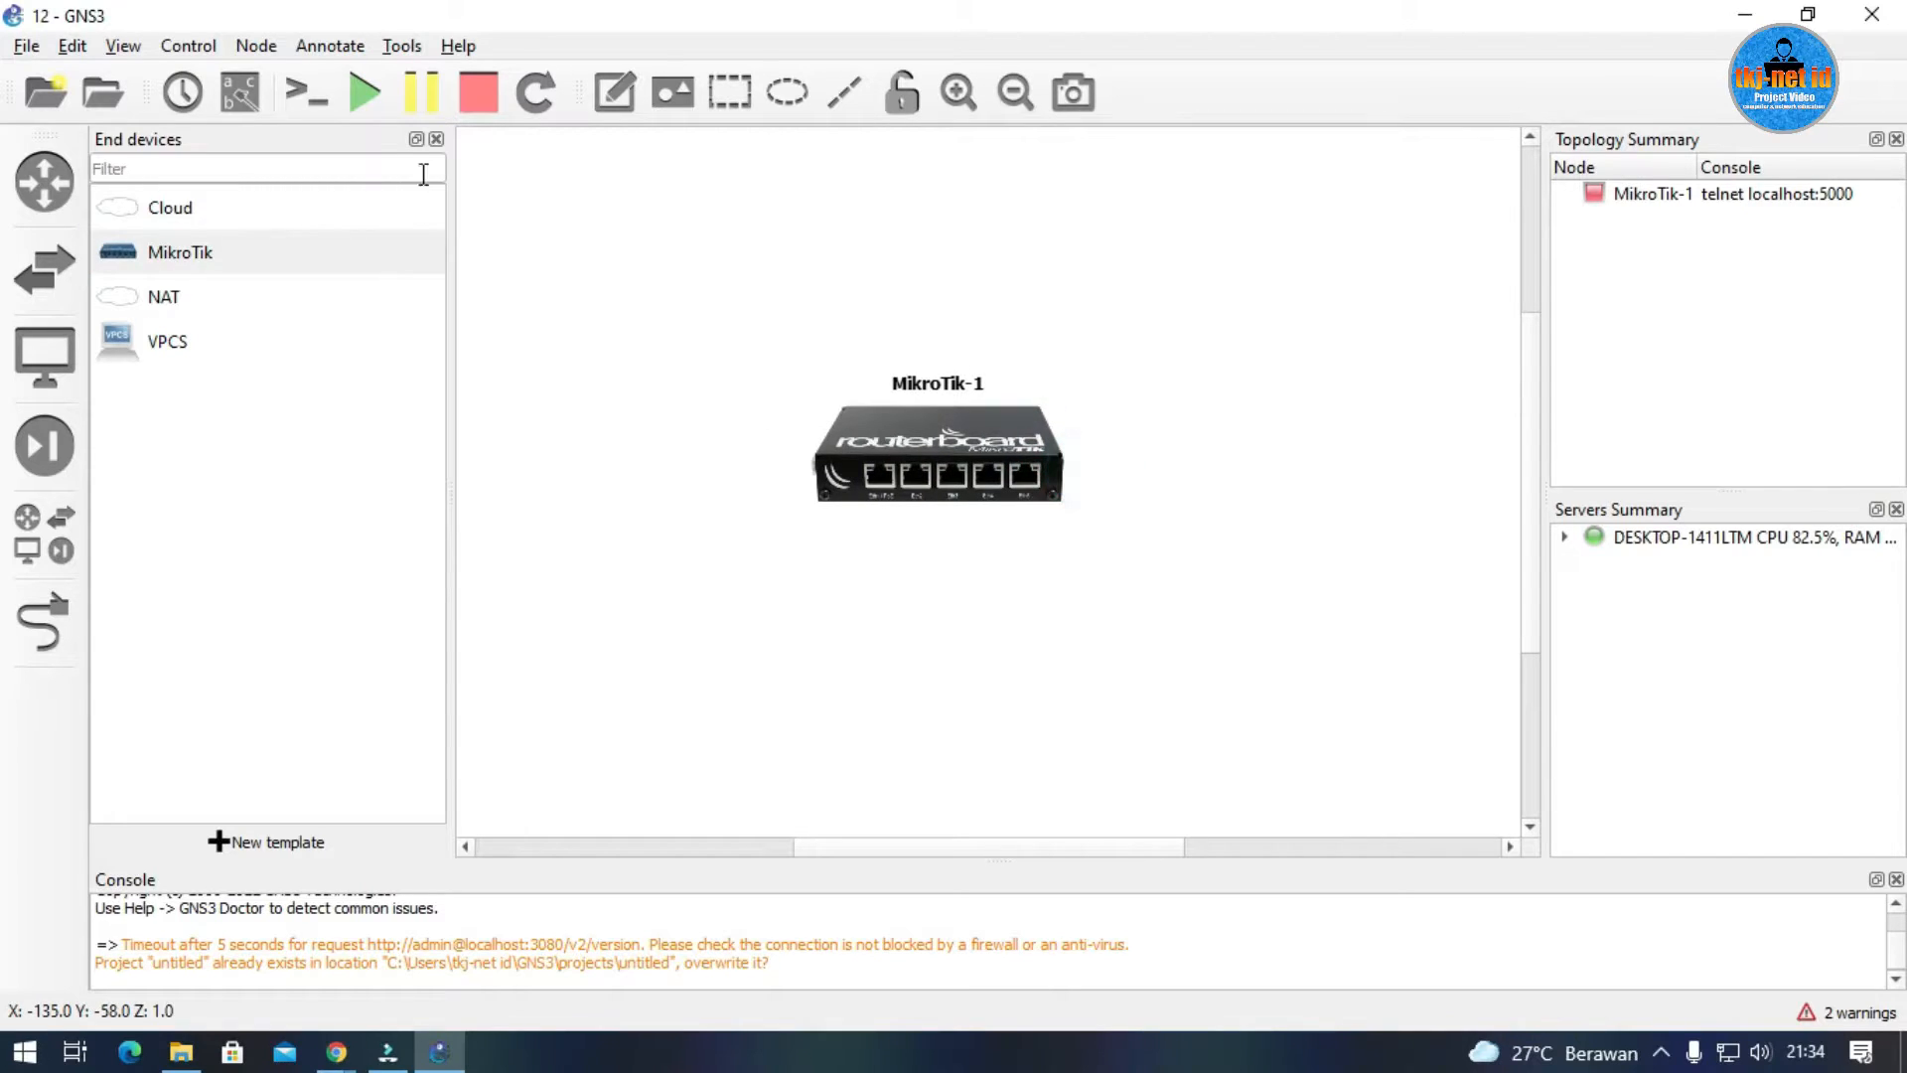
{"action": "left_click", "coordinate": [436, 138]}
{"action": "mouse_move", "coordinate": [743, 475]}
{"action": "left_mouse_down"}
{"action": "mouse_move", "coordinate": [760, 444]}
{"action": "mouse_move", "coordinate": [742, 464]}
{"action": "left_mouse_up"}
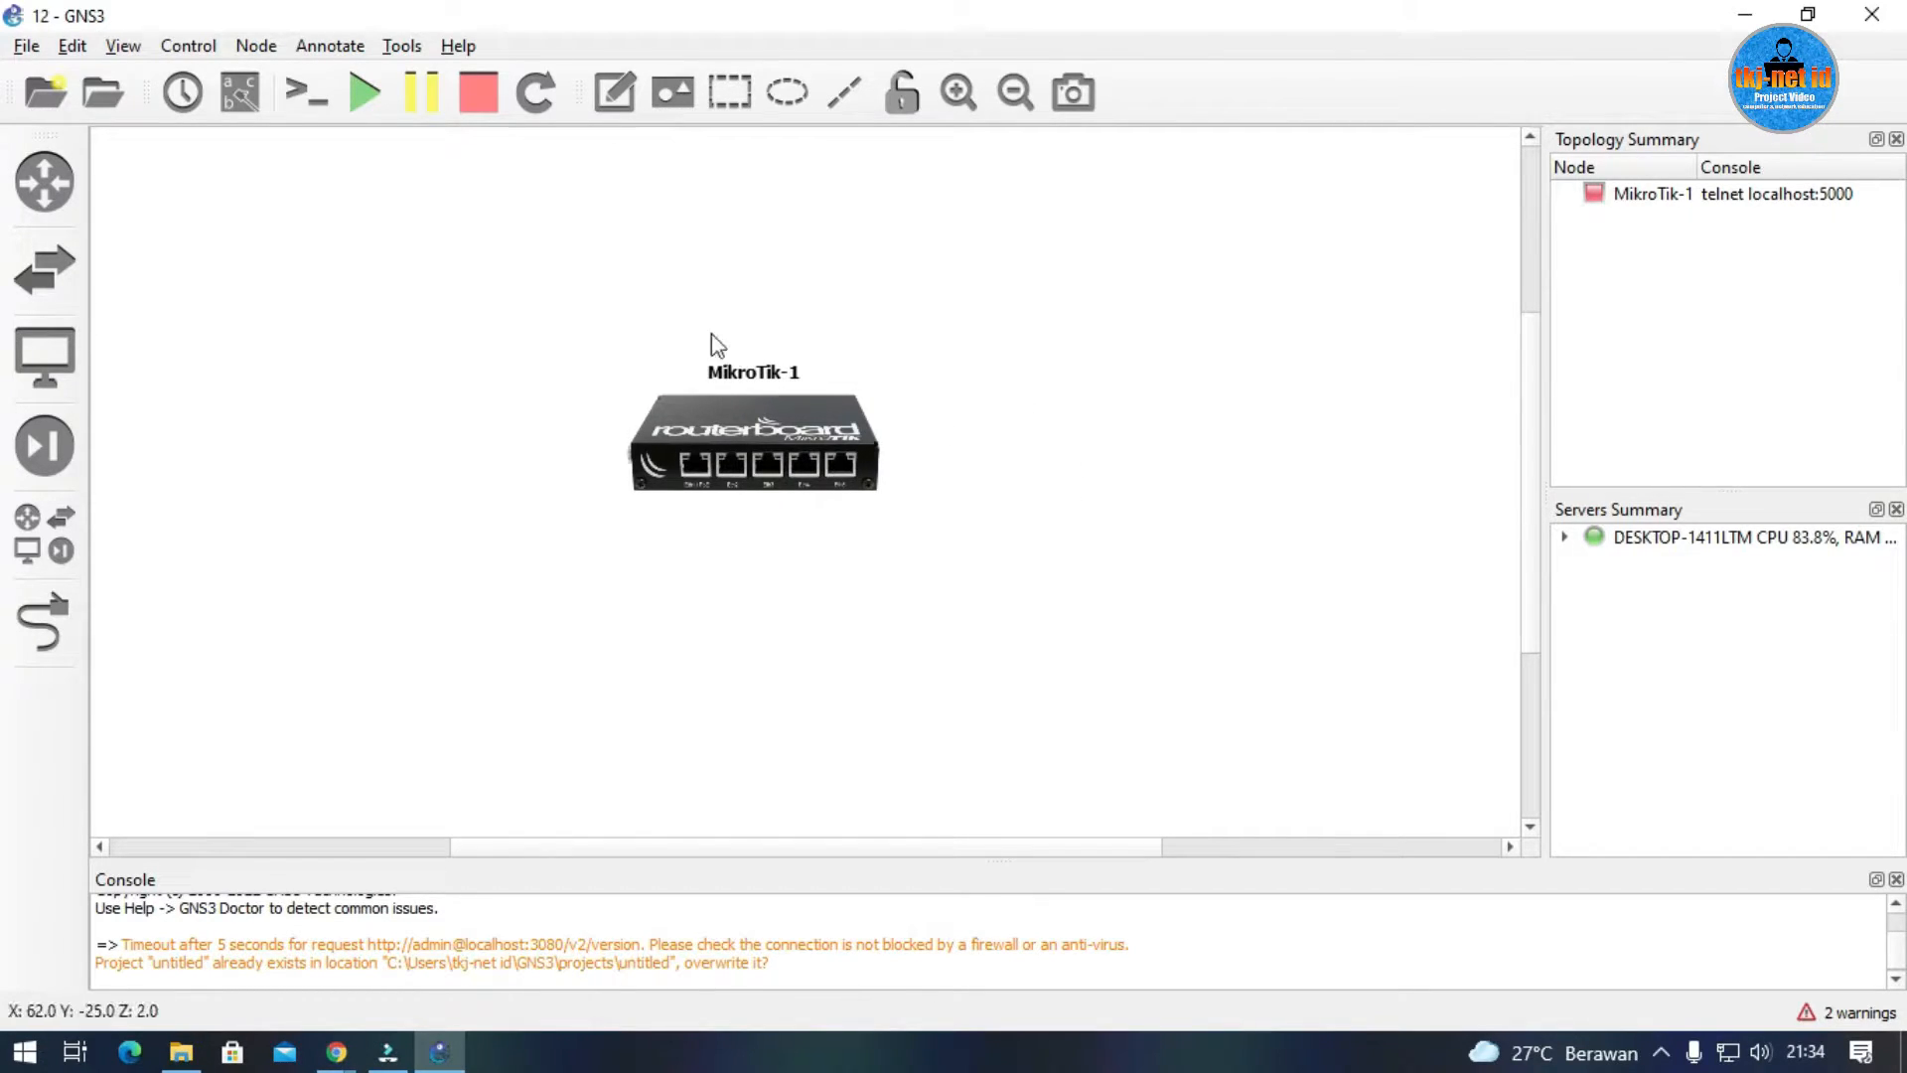
{"action": "mouse_move", "coordinate": [733, 455]}
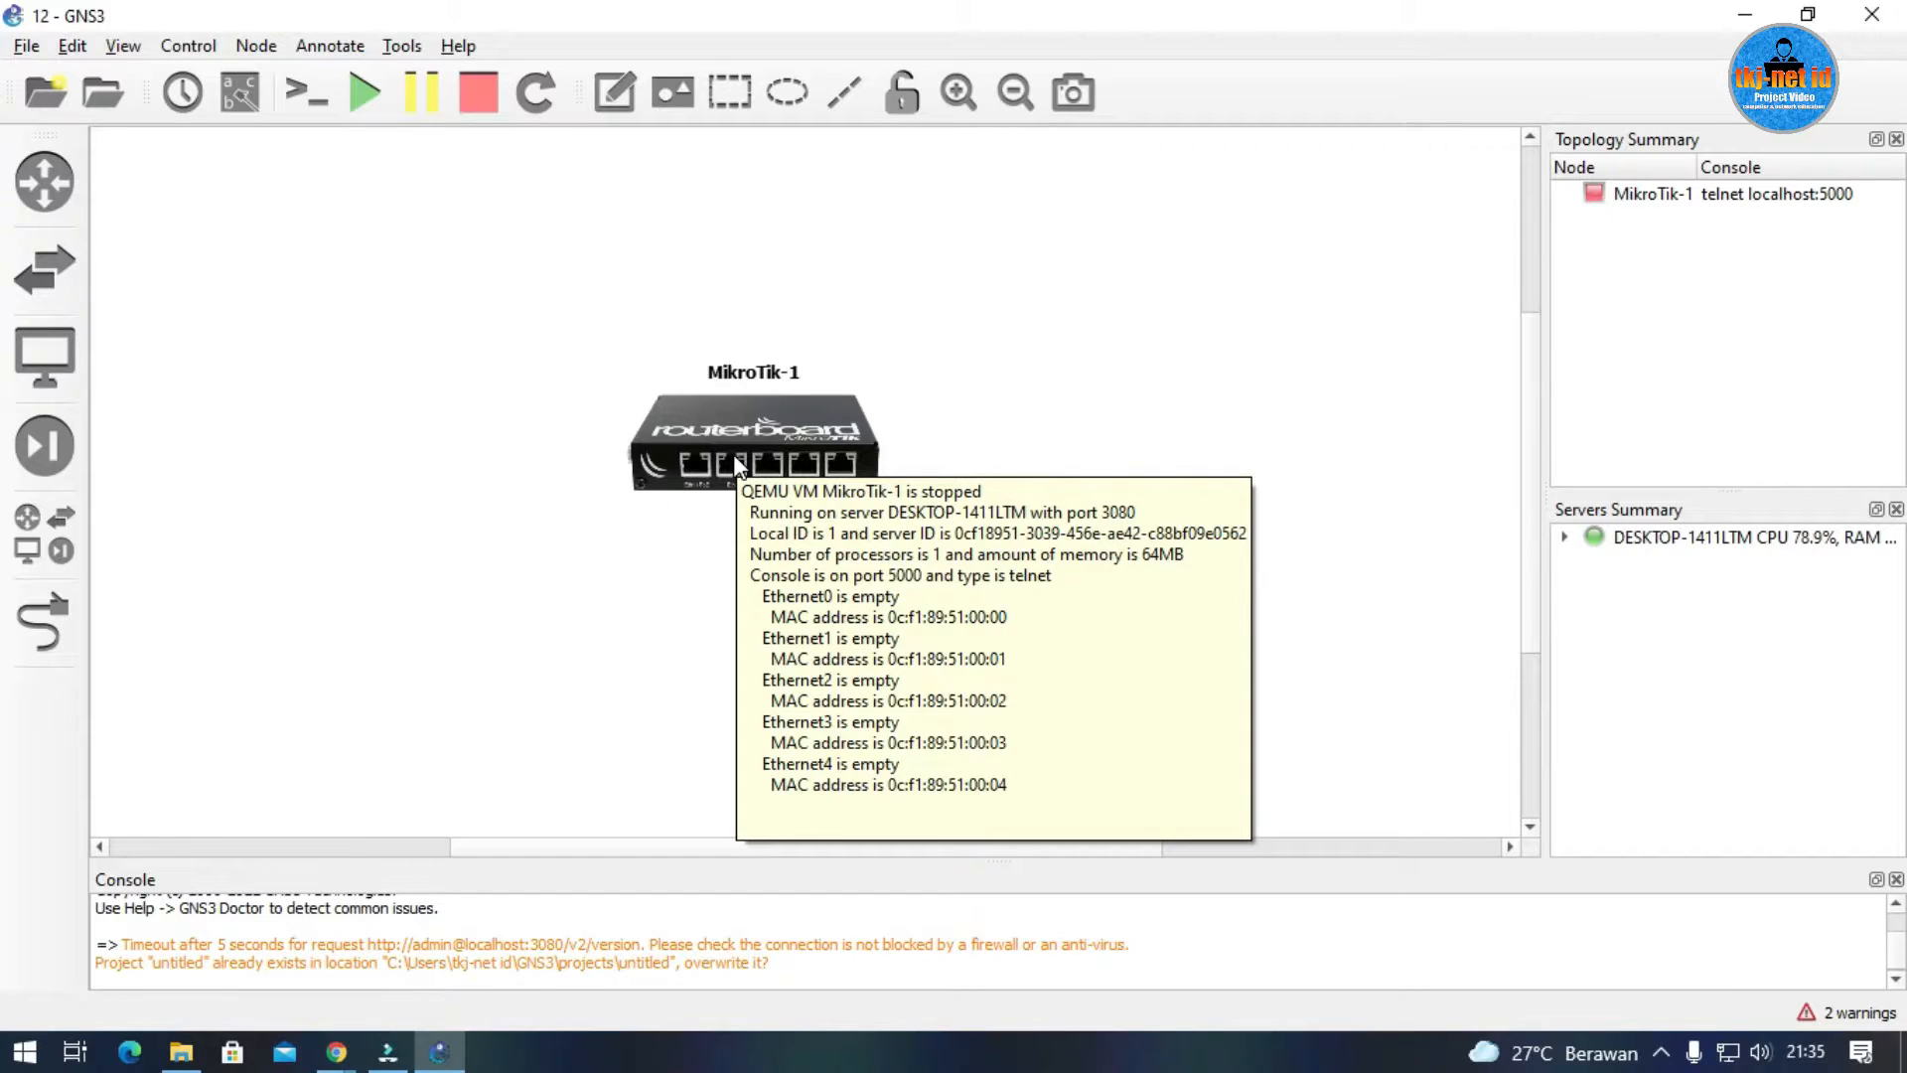
{"action": "left_click", "coordinate": [1210, 291]}
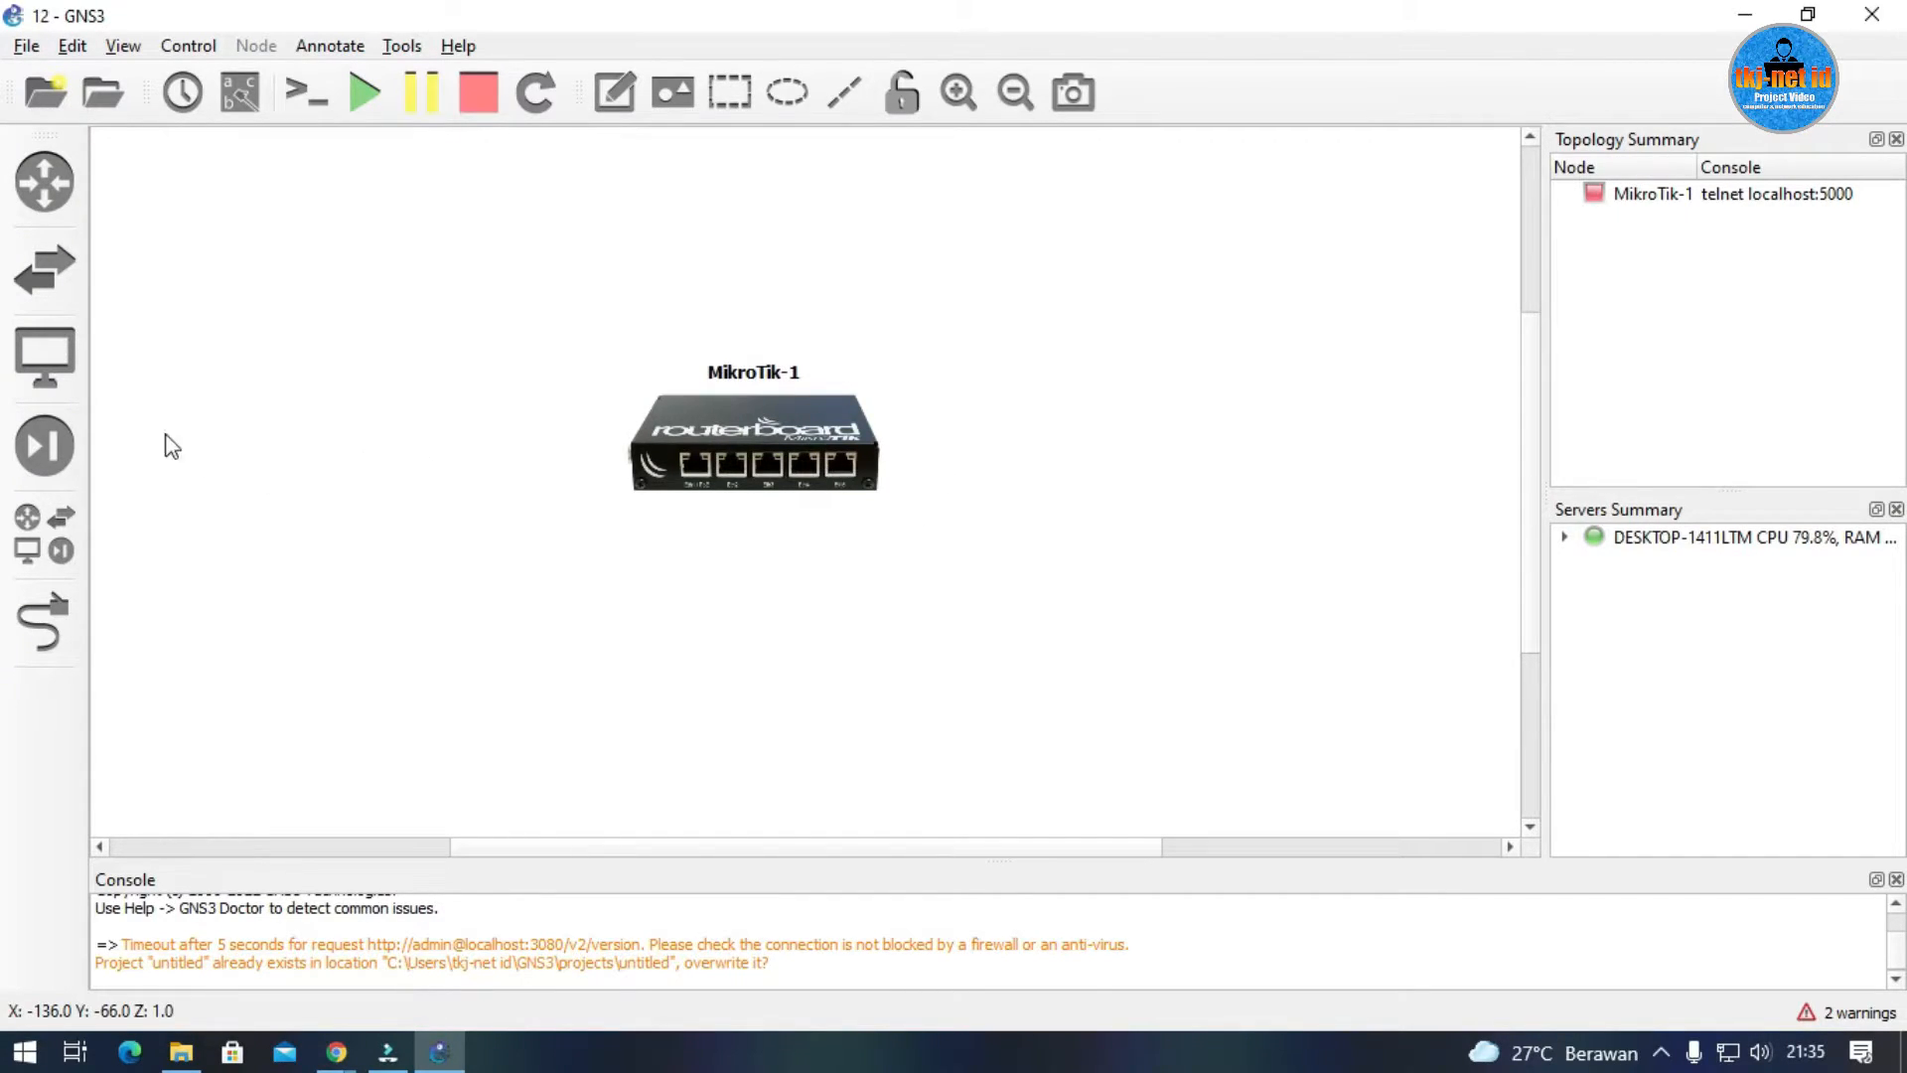
Add a Cloud end device above and to the right of the MikroTik router.
{"action": "left_click", "coordinate": [61, 349]}
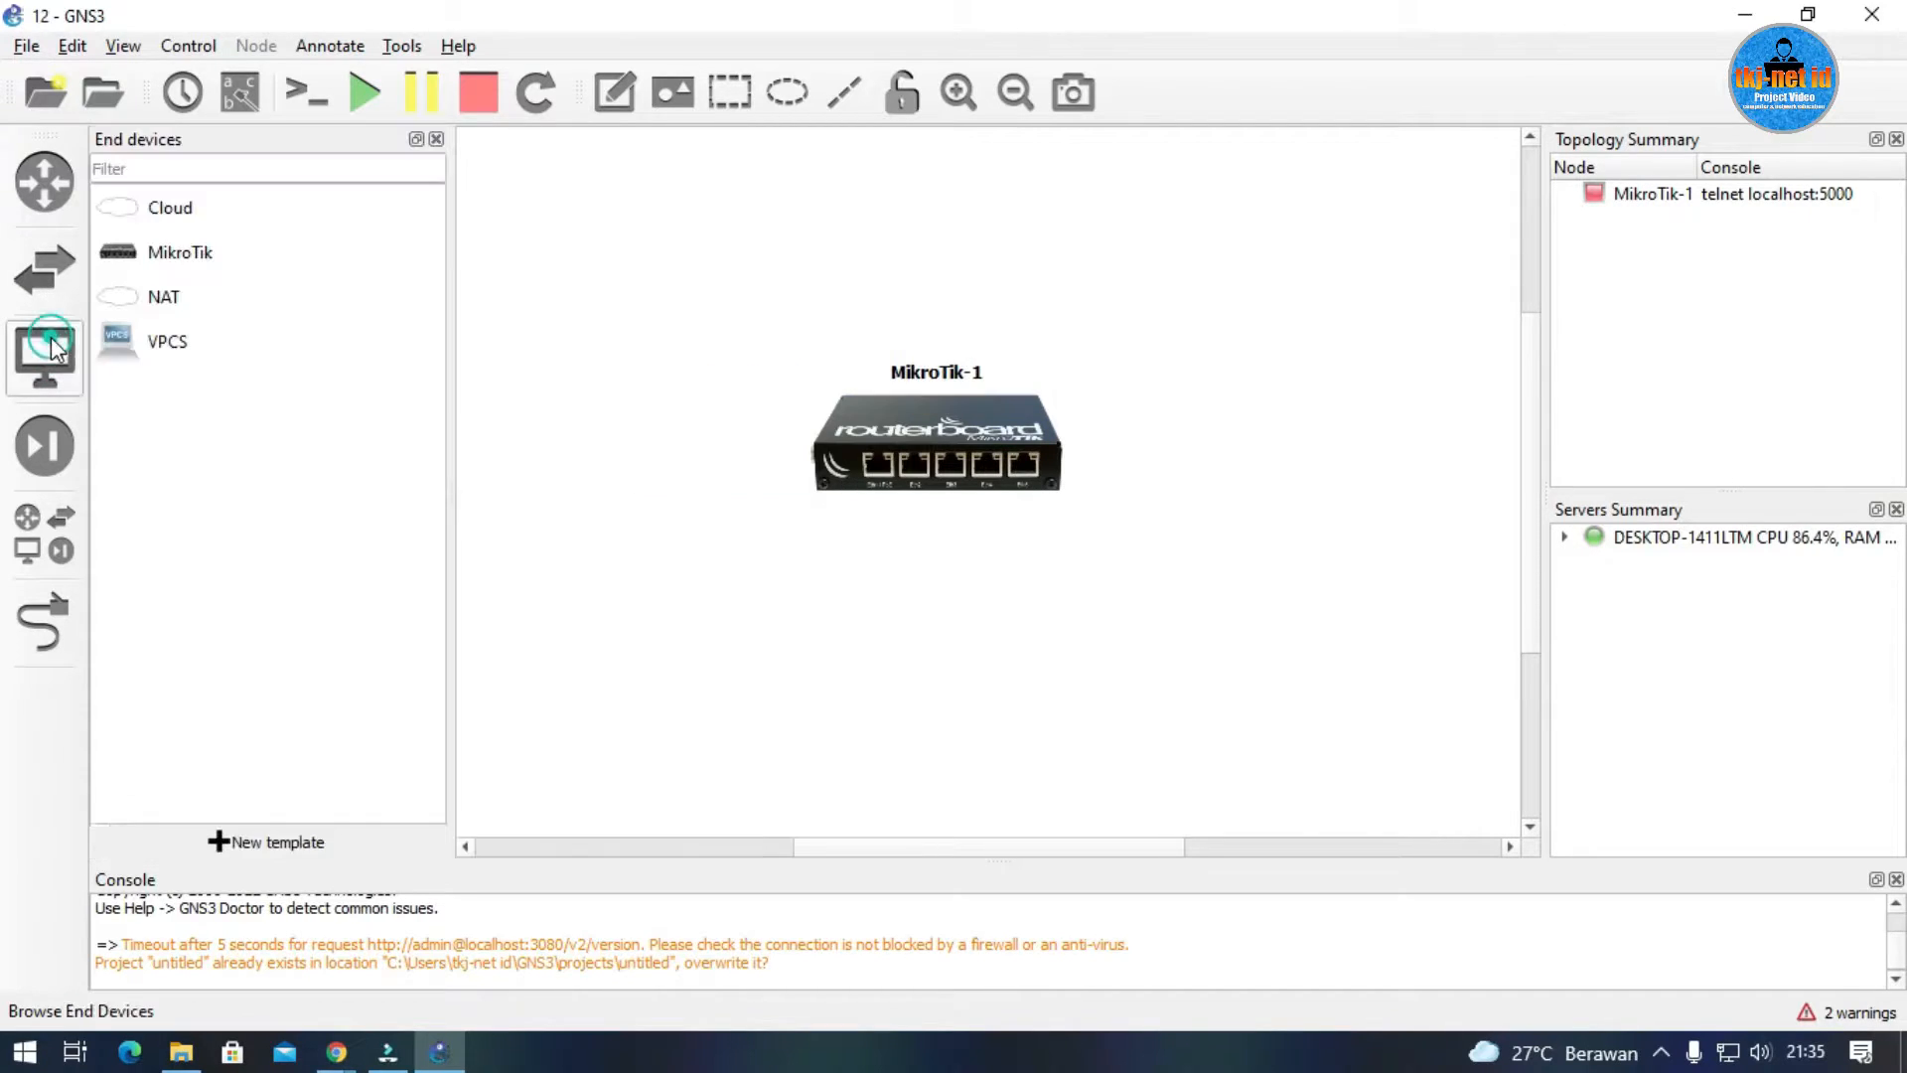
{"action": "left_click_drag", "start_coordinate": [183, 220], "coordinate": [1157, 267]}
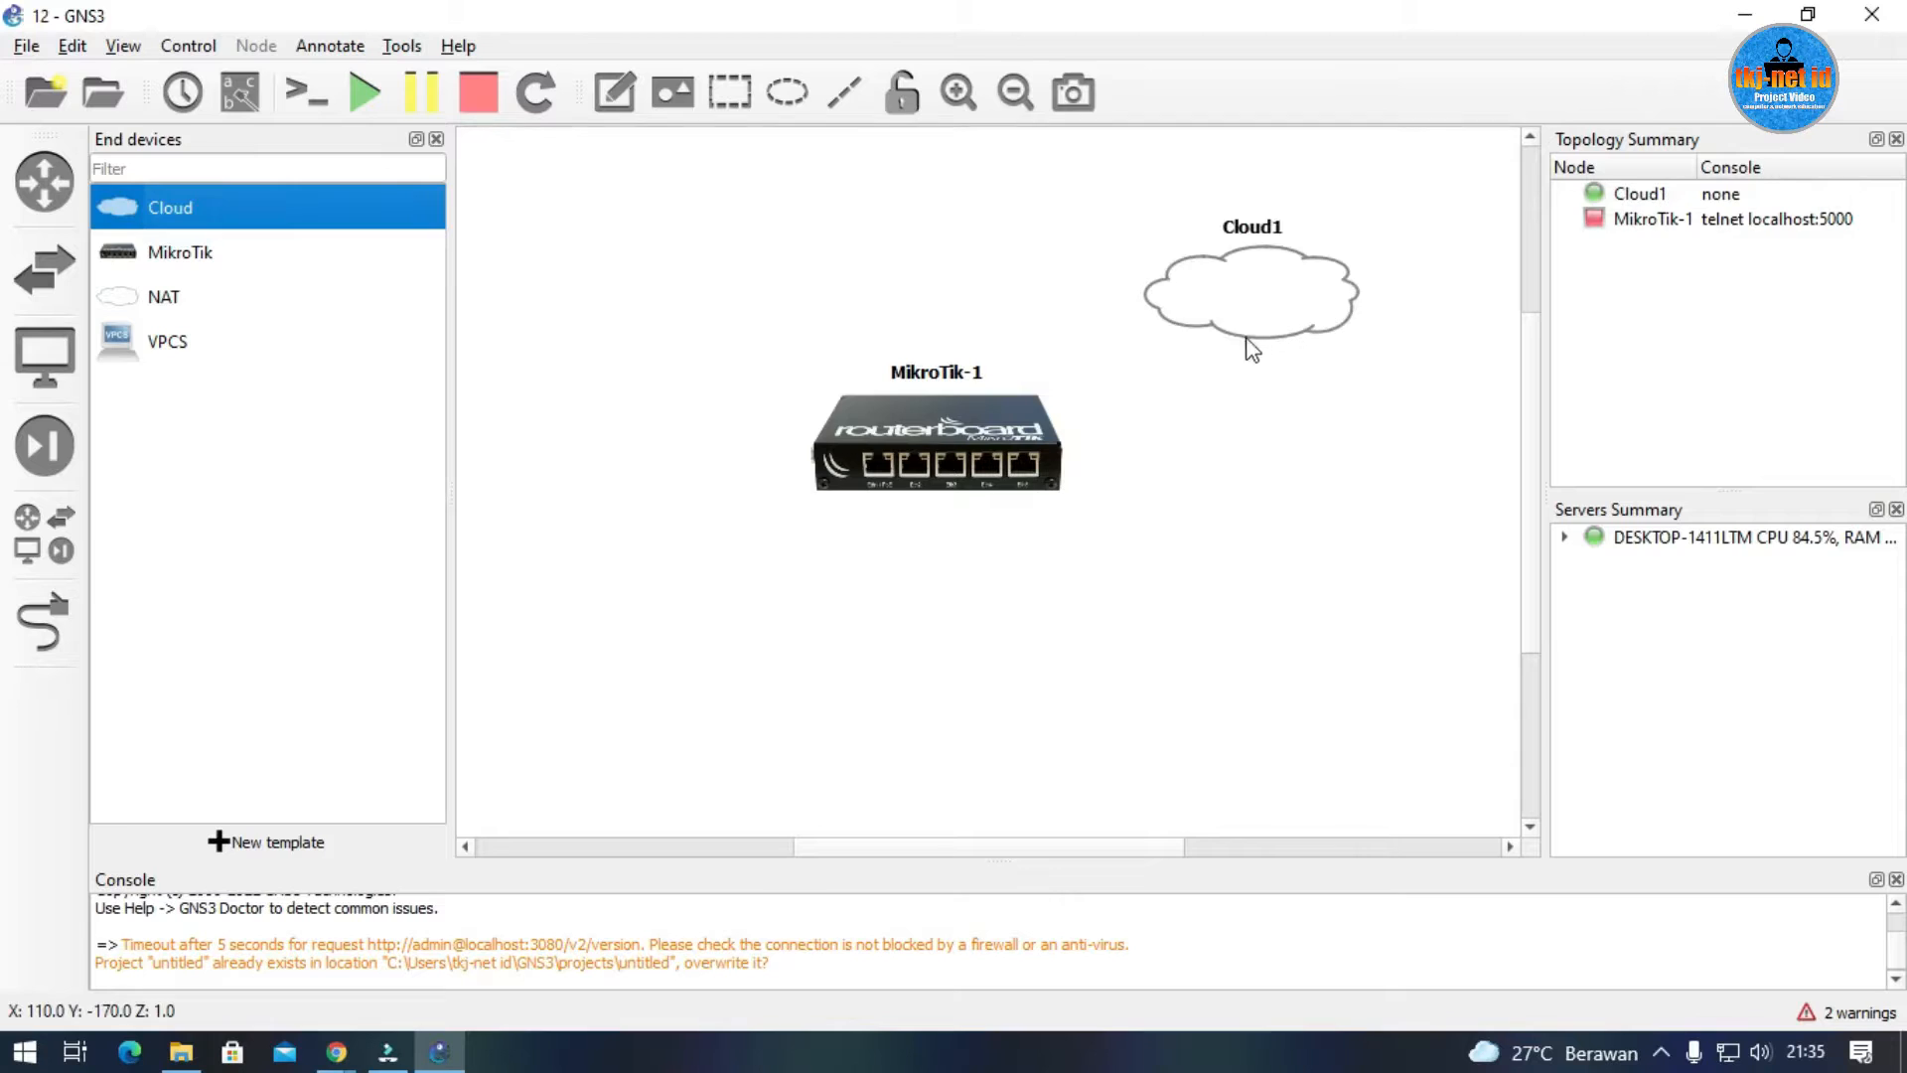
{"action": "left_click", "coordinate": [436, 139]}
{"action": "left_click_drag", "start_coordinate": [797, 457], "coordinate": [779, 455]}
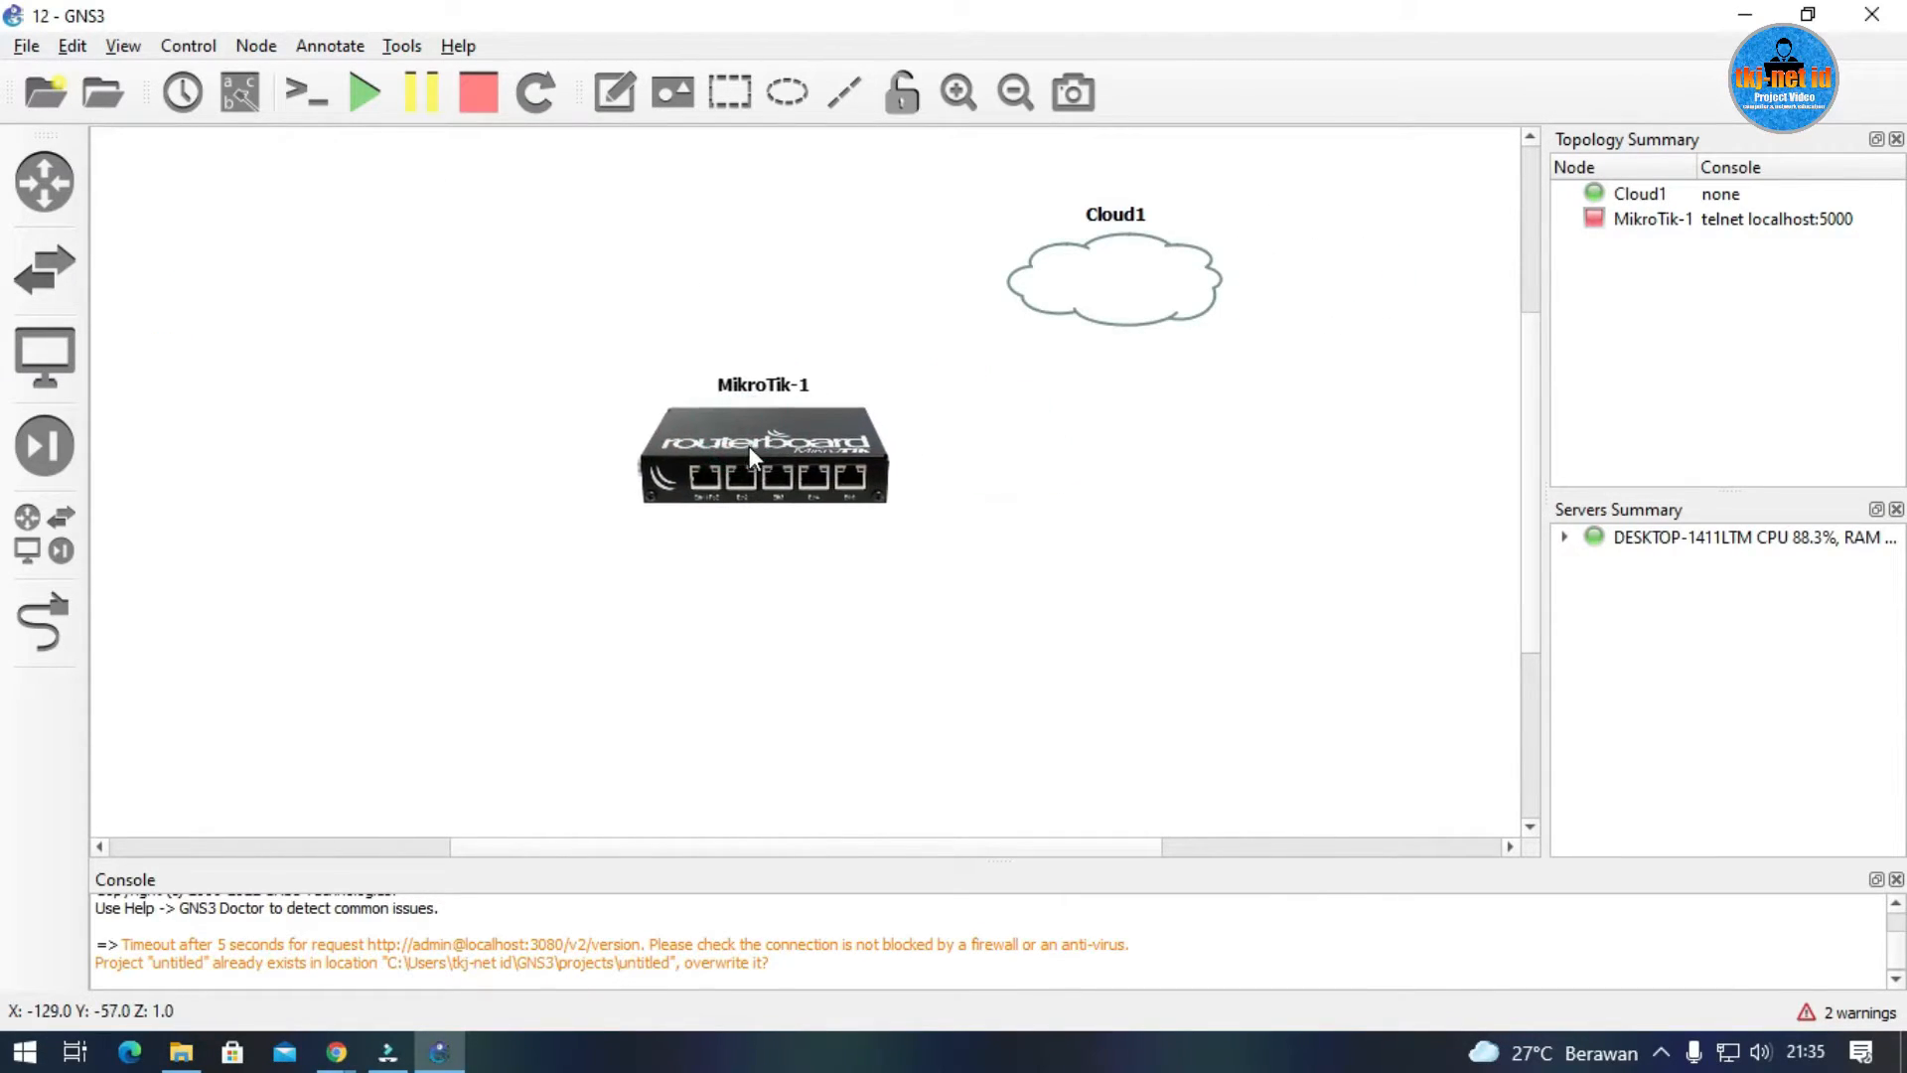
{"action": "left_click", "coordinate": [1231, 480]}
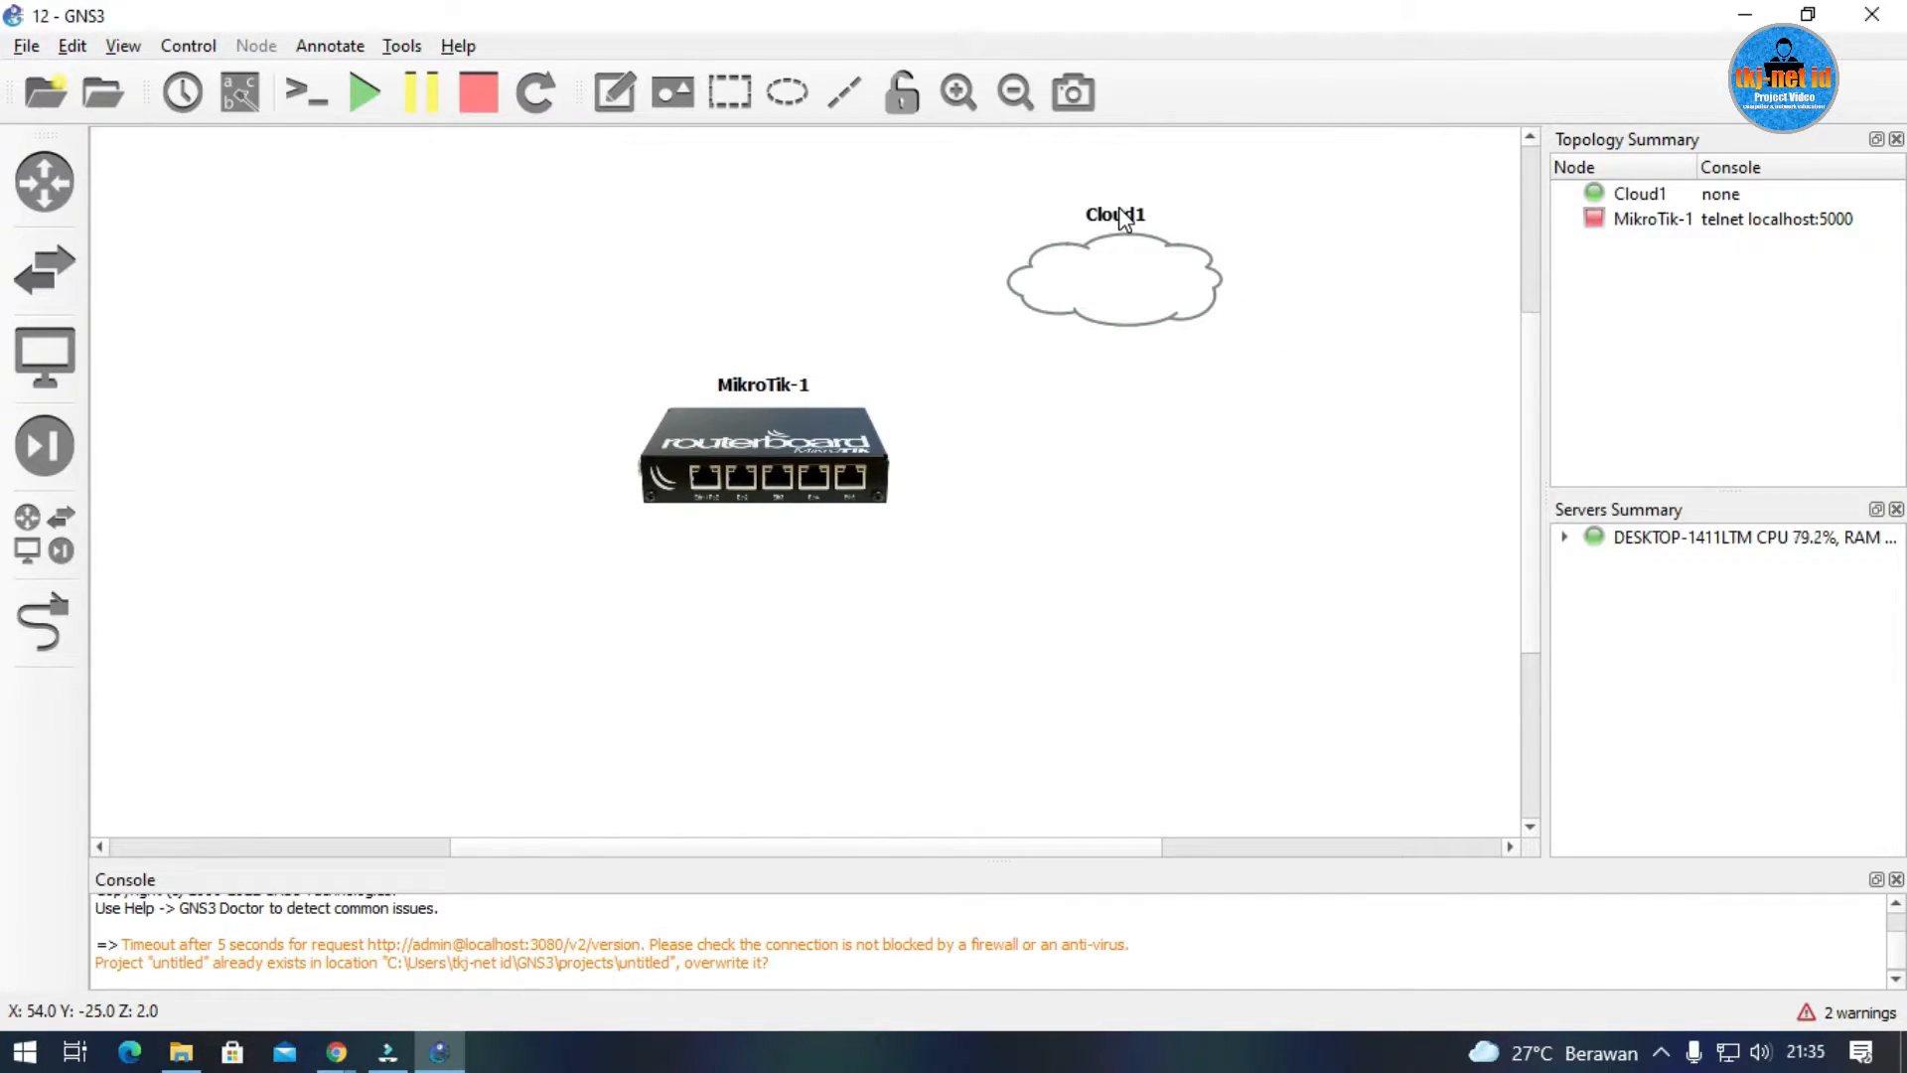
Open the configuration of the Cloud1 node and select its Ethernet interface.
{"action": "right_click", "coordinate": [1122, 307]}
{"action": "left_click", "coordinate": [1074, 431]}
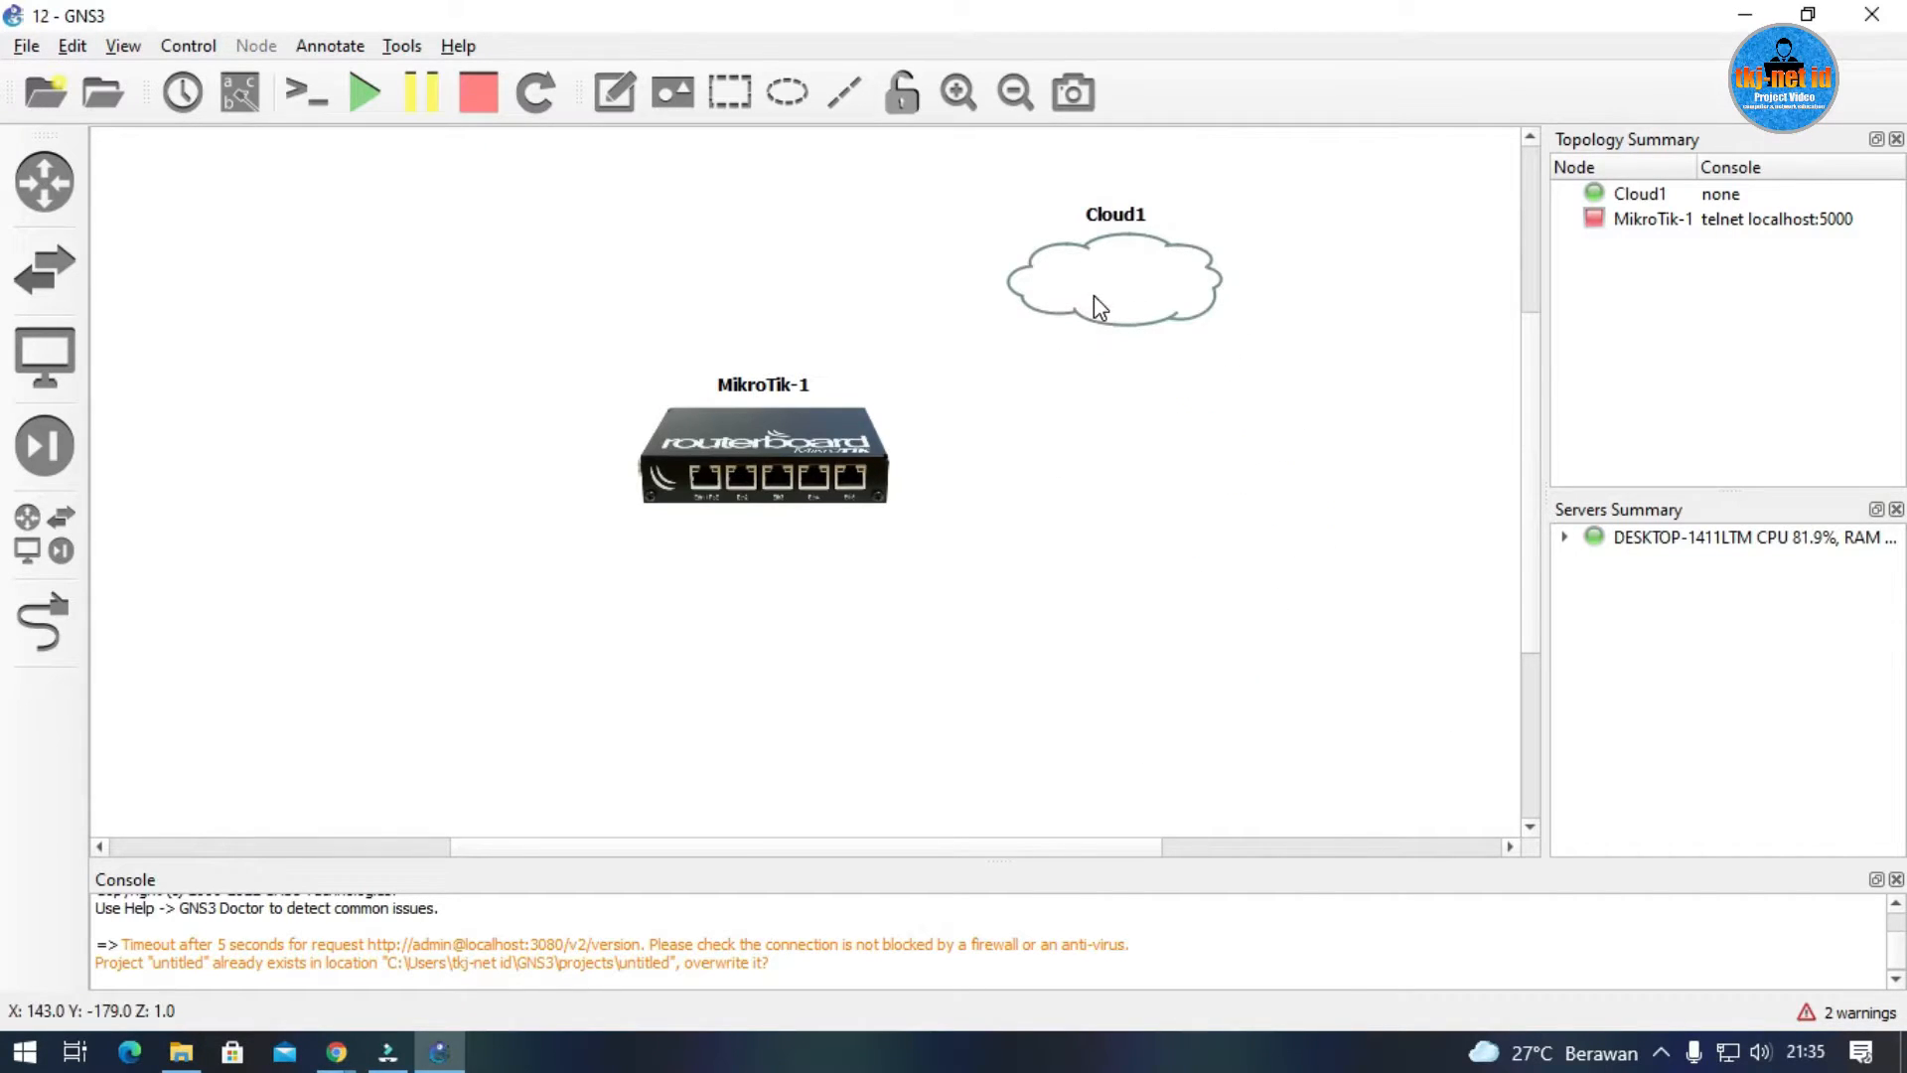
{"action": "right_click", "coordinate": [1112, 272]}
{"action": "left_click", "coordinate": [1079, 394]}
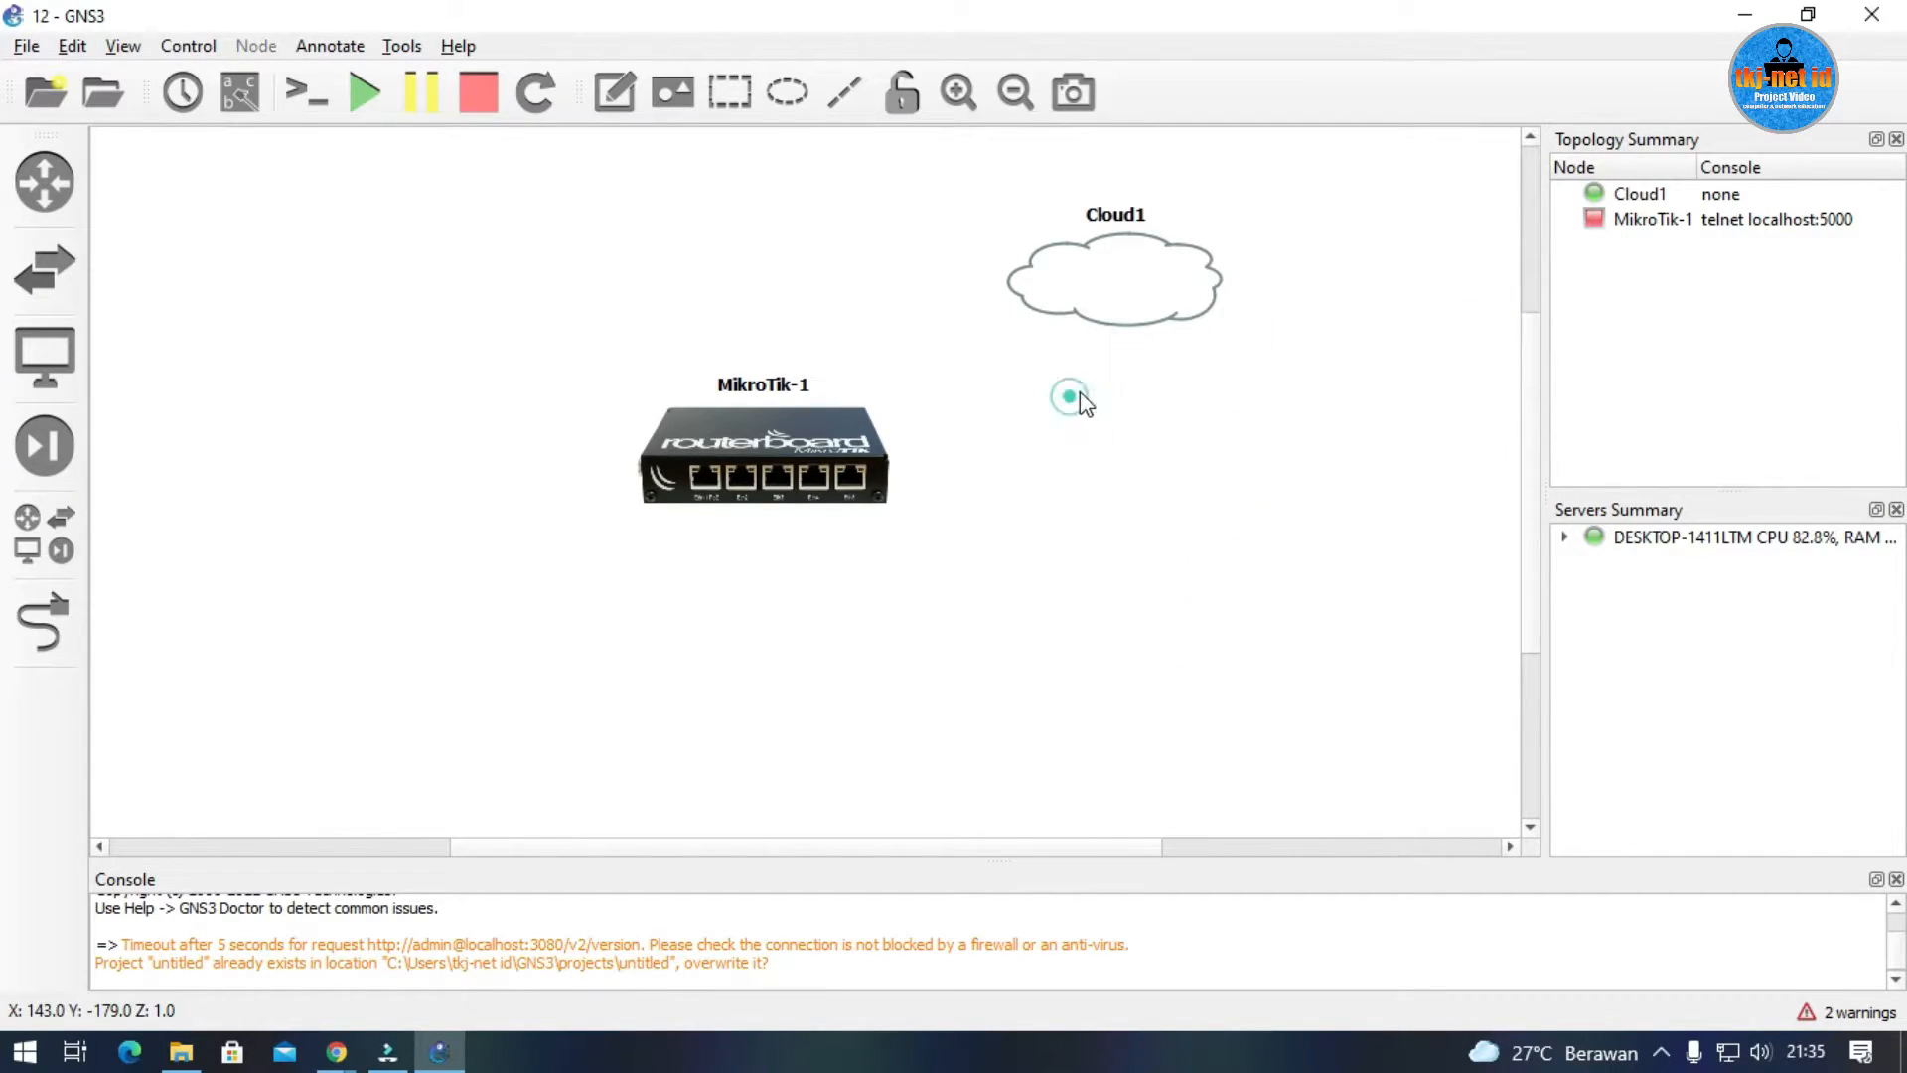
{"action": "right_click", "coordinate": [1104, 266]}
{"action": "right_click", "coordinate": [1077, 266]}
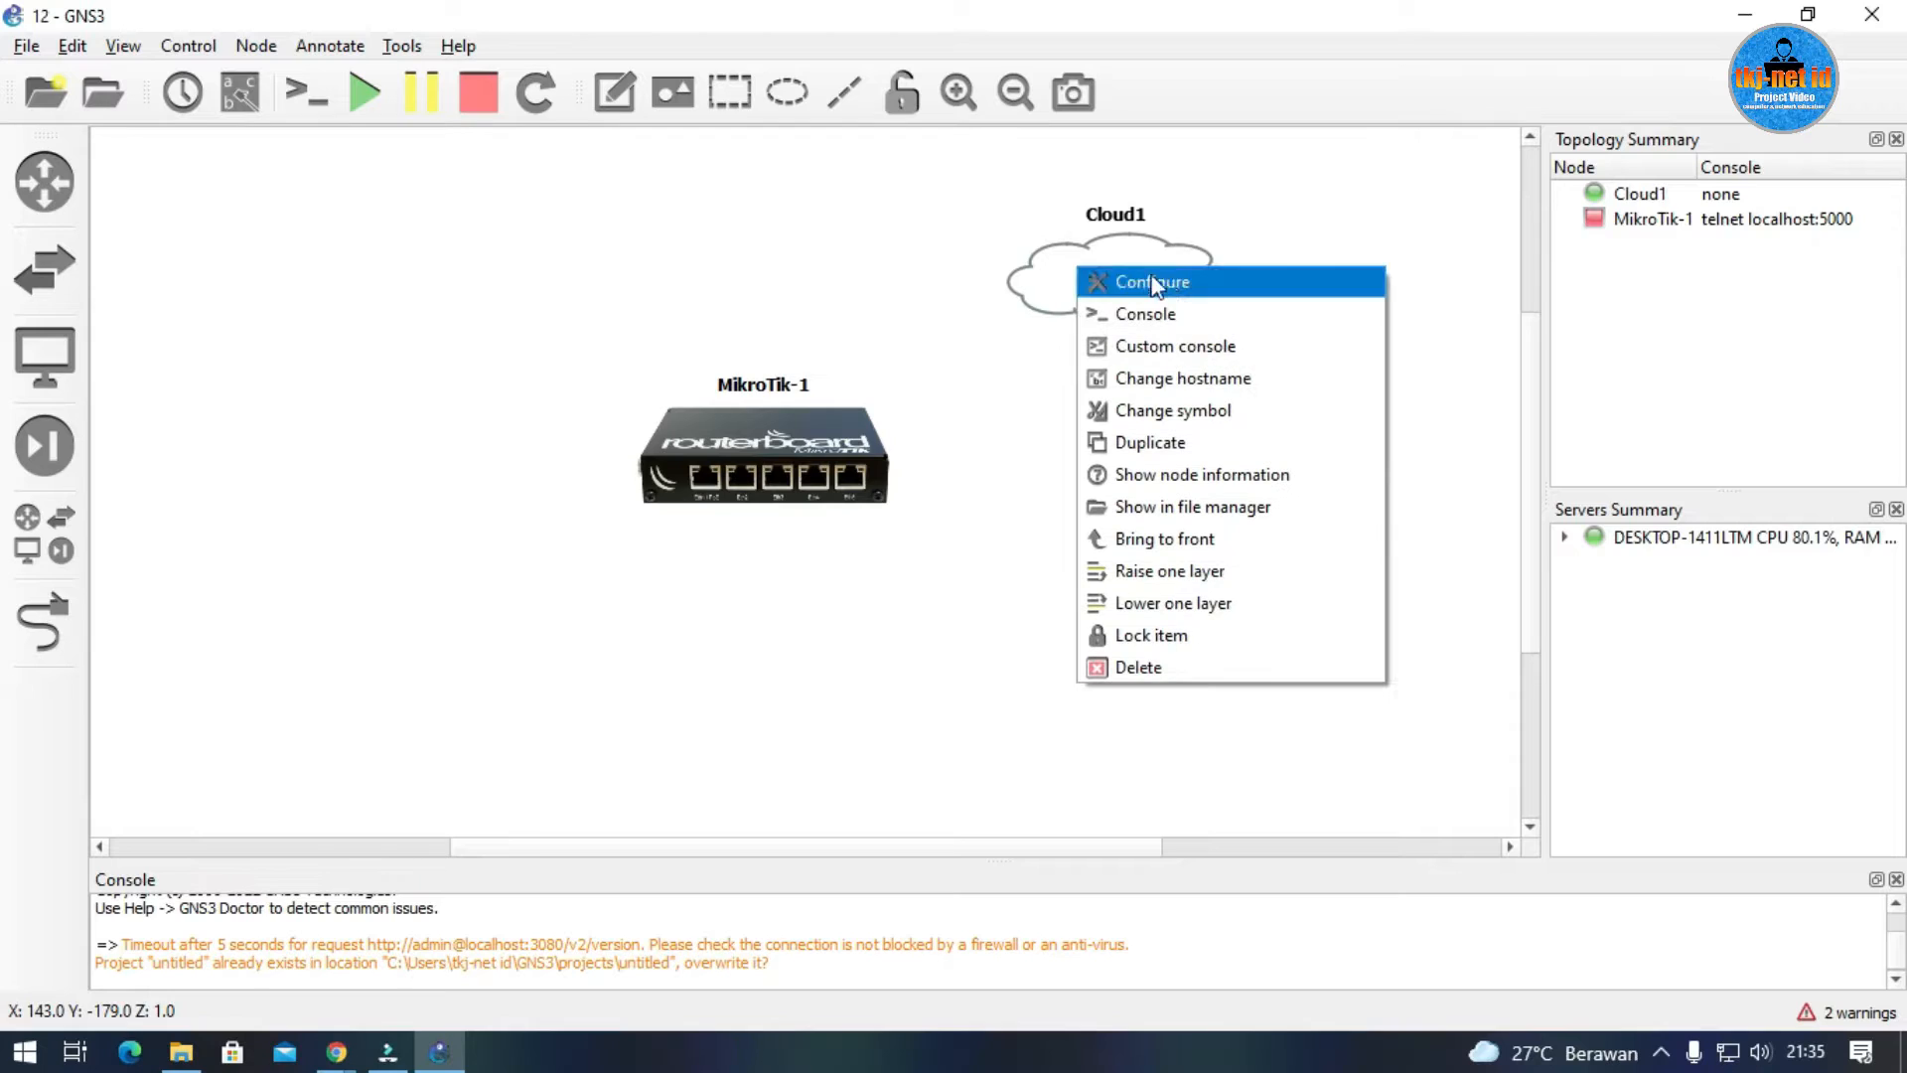
{"action": "left_click", "coordinate": [1185, 288]}
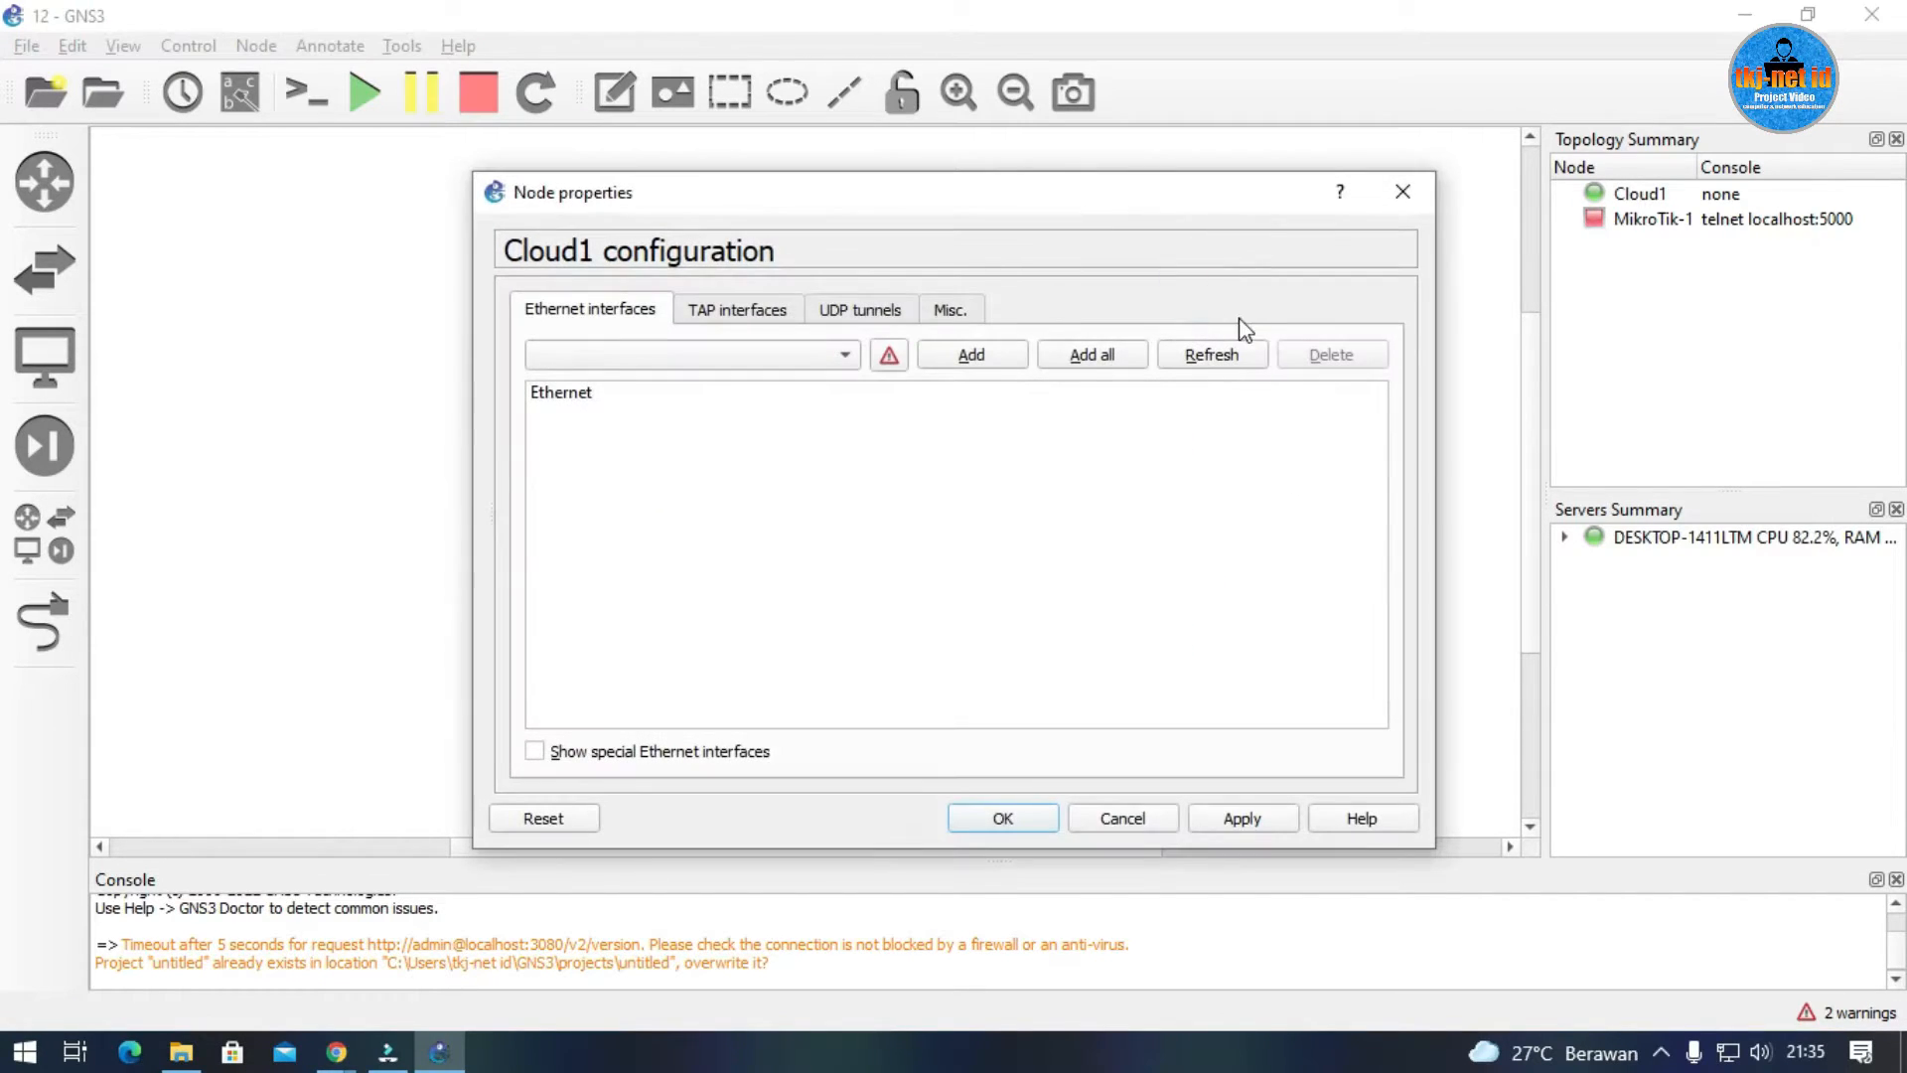
{"action": "left_click", "coordinate": [568, 397]}
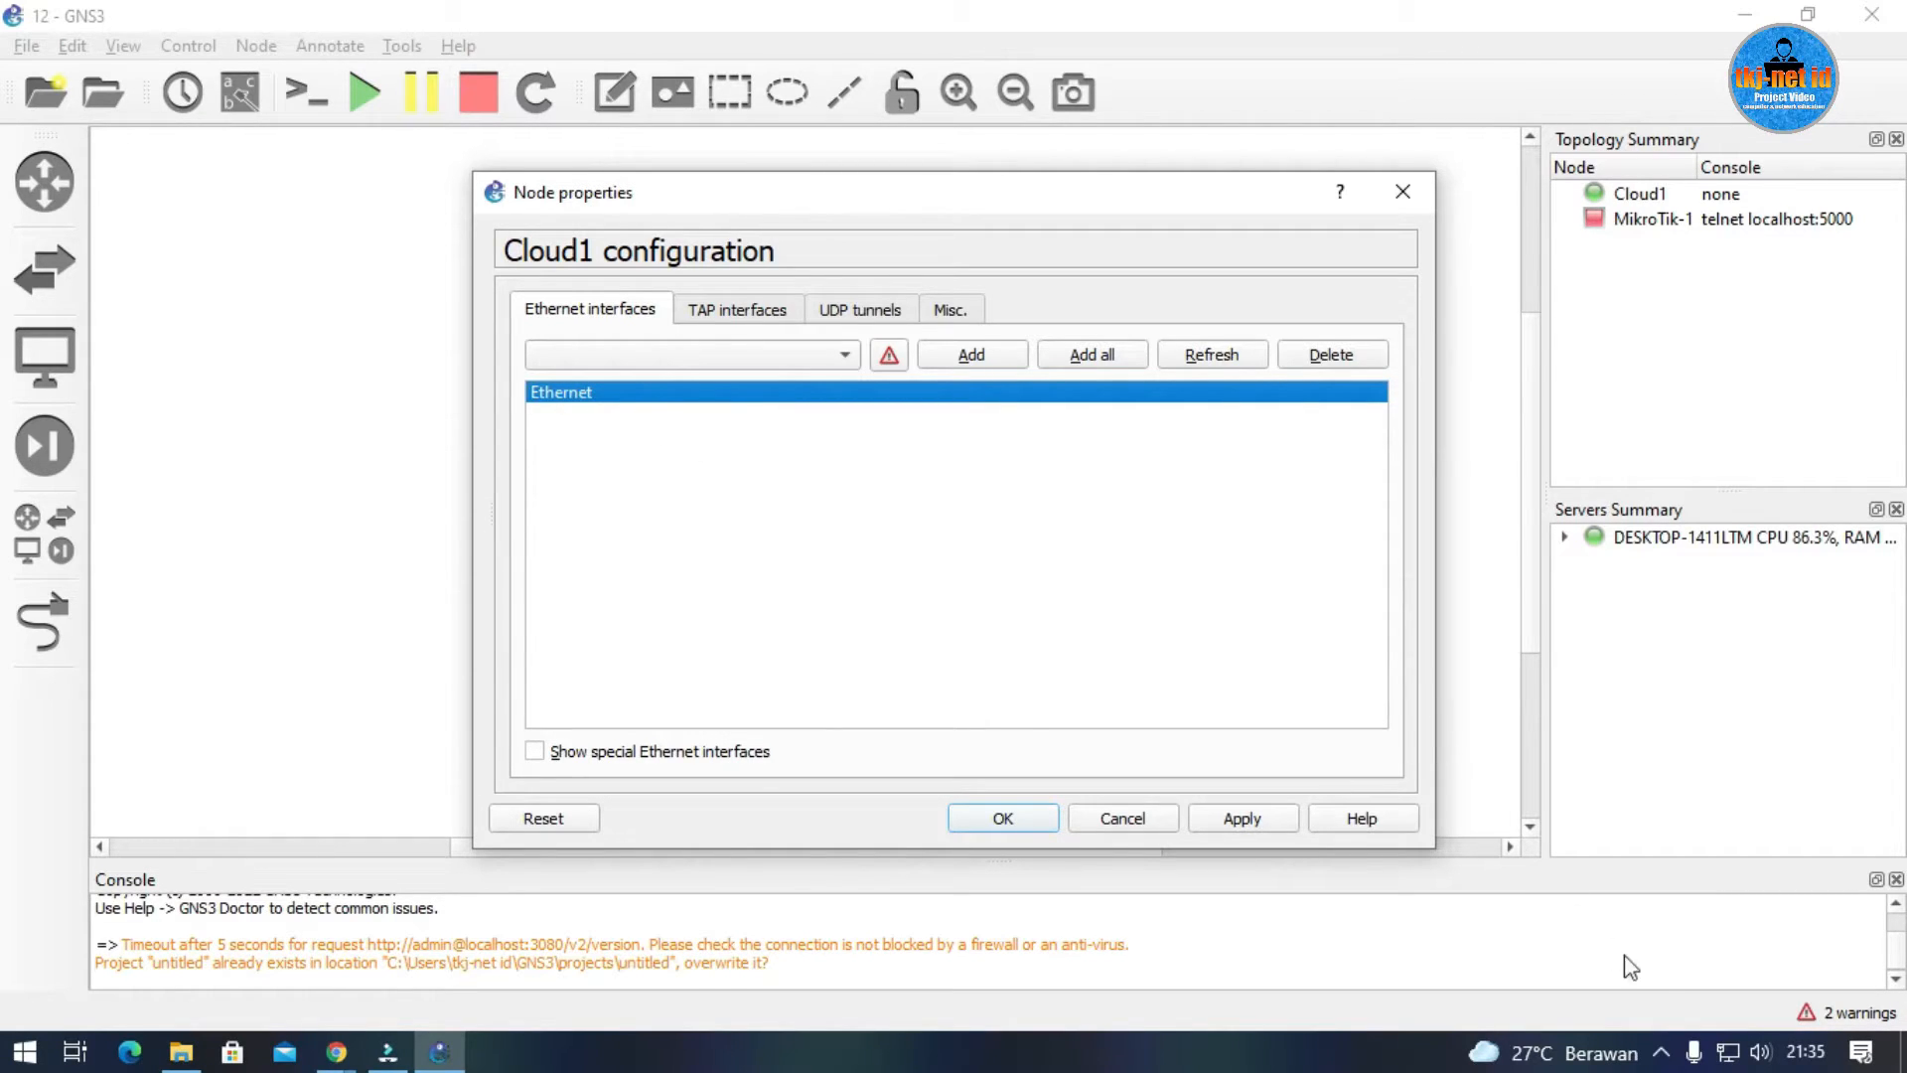
Open the Windows network adapter list and select the Ethernet adapter to examine it.
{"action": "right_click", "coordinate": [1724, 1063]}
{"action": "left_click", "coordinate": [1724, 1028]}
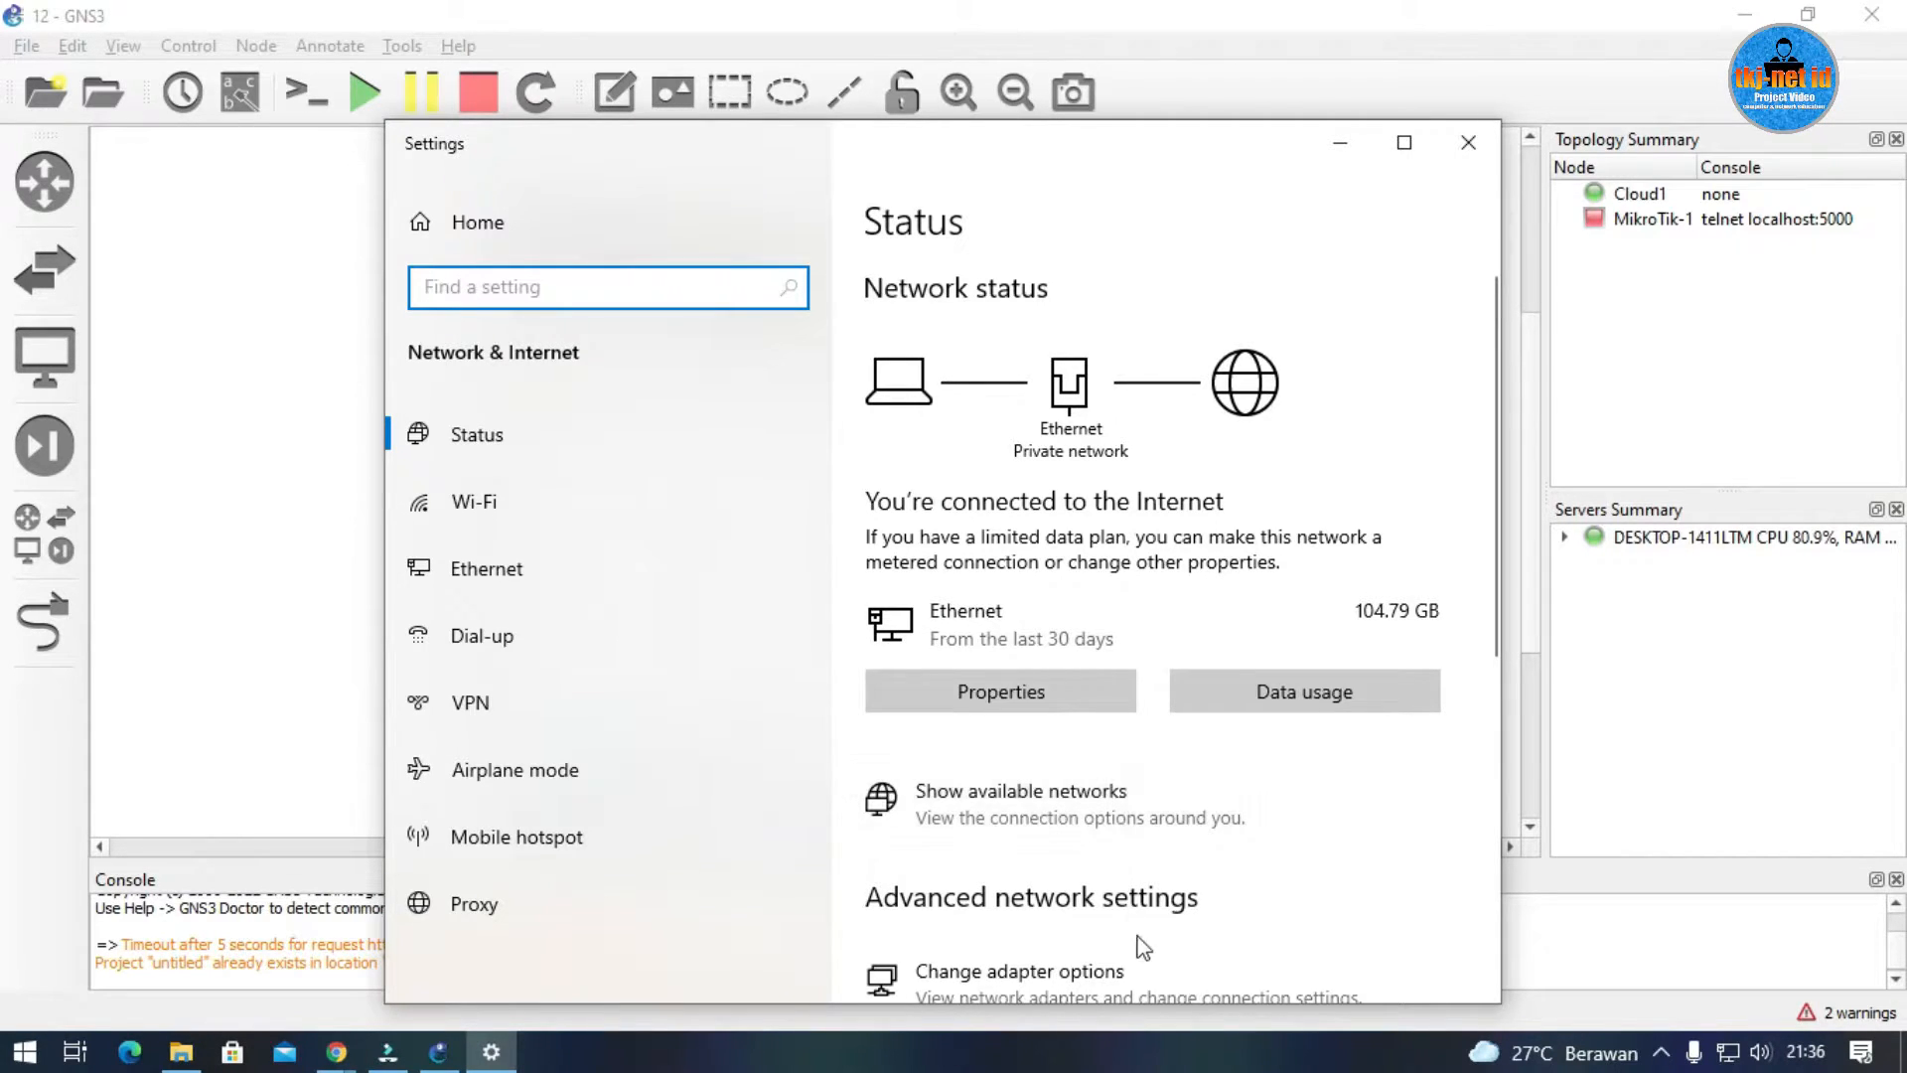
{"action": "scroll", "coordinate": [1142, 903], "scroll_direction": "down", "scroll_amount": 3}
{"action": "left_click", "coordinate": [1138, 712]}
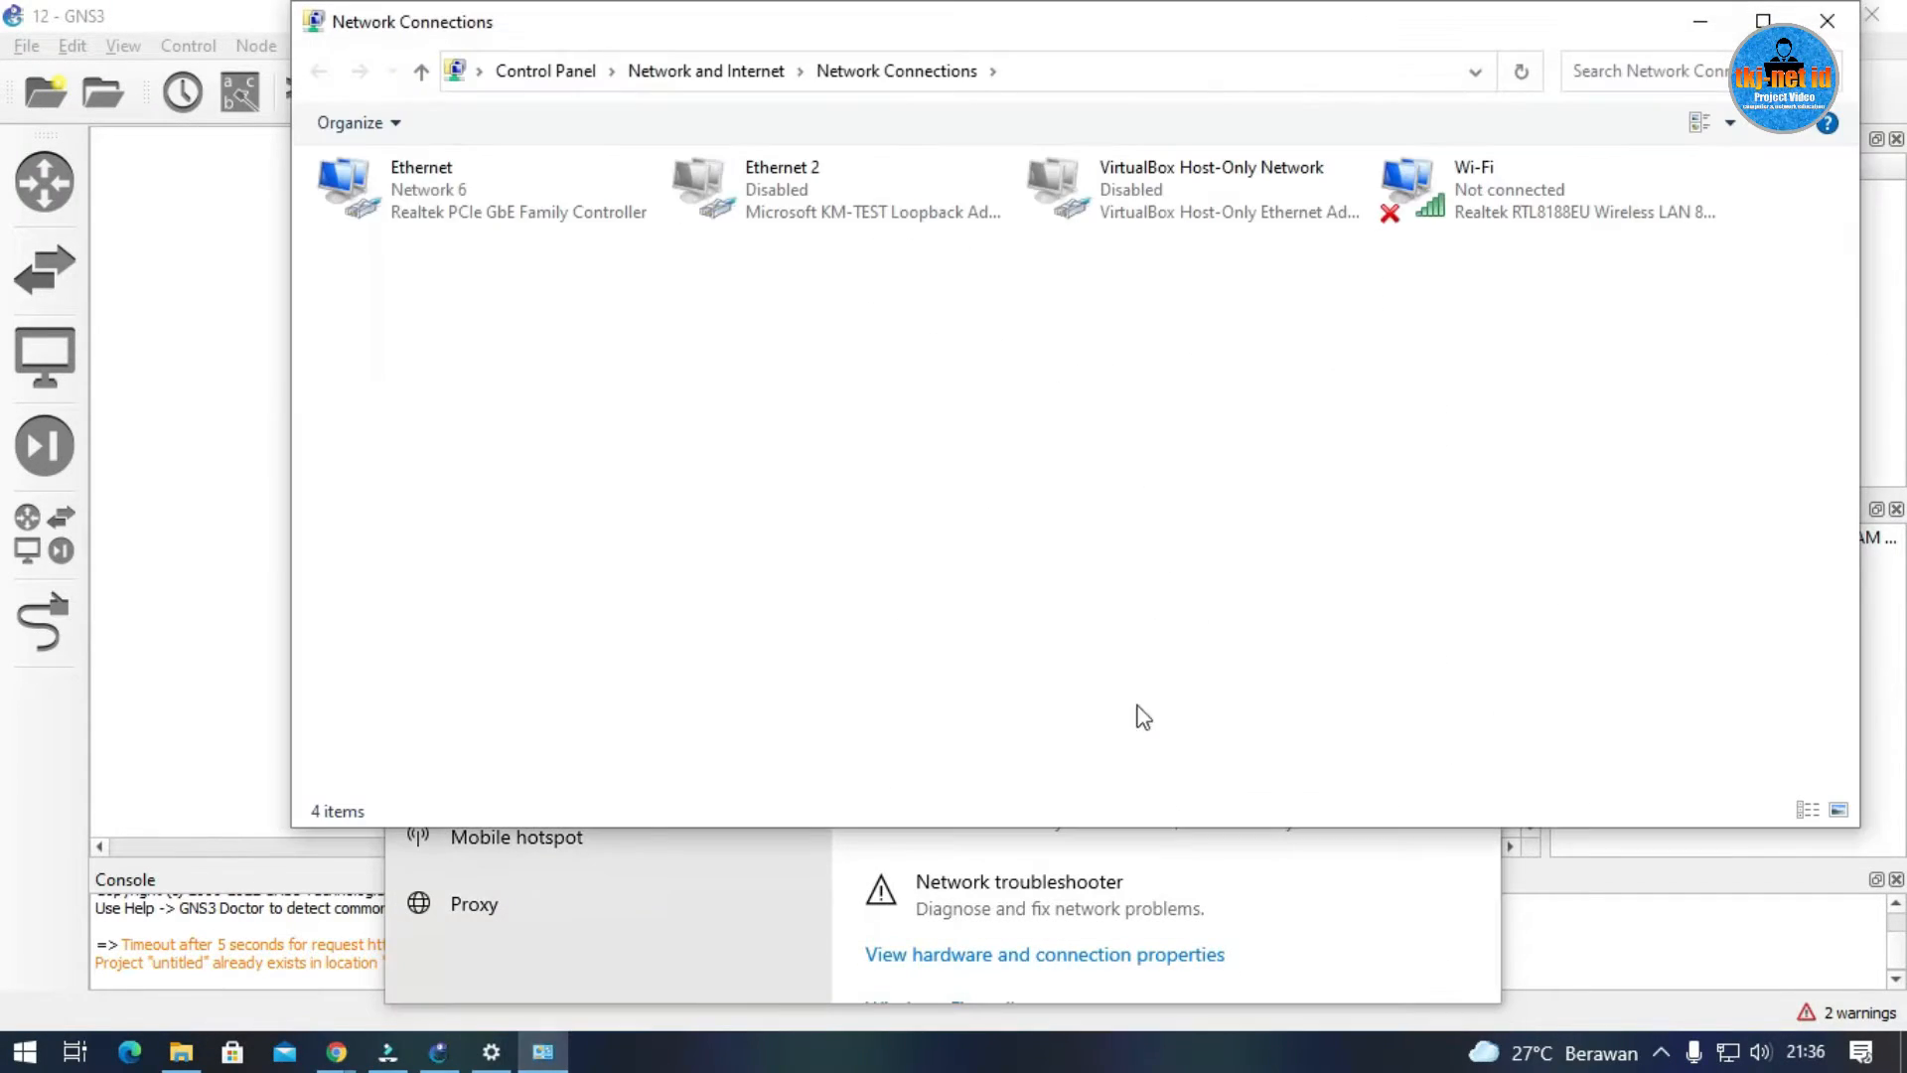
{"action": "left_click", "coordinate": [425, 197]}
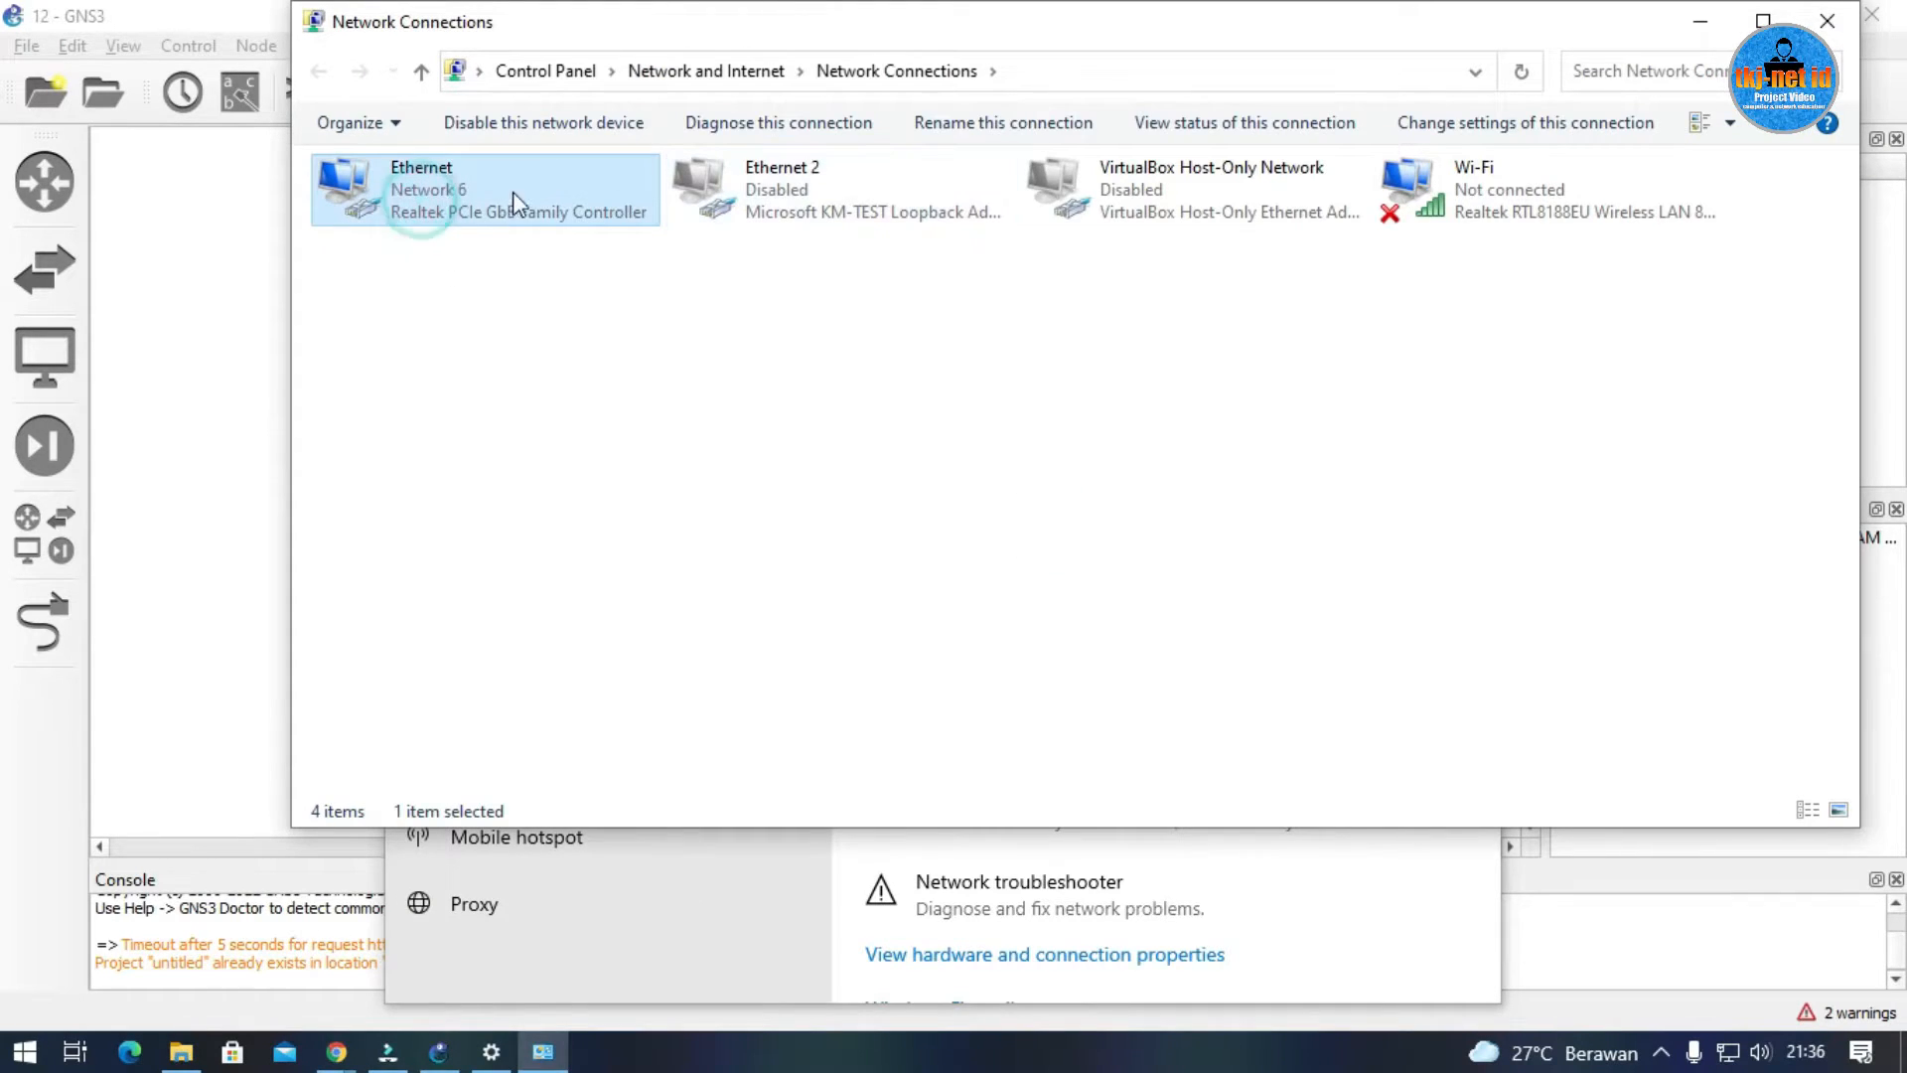
{"action": "left_click", "coordinate": [467, 442]}
{"action": "left_click", "coordinate": [409, 191]}
Compare the Windows network adapters with Cloud1's Ethernet interfaces, then return to the Cloud1 configuration.
{"action": "left_click_drag", "start_coordinate": [624, 45], "coordinate": [860, 531]}
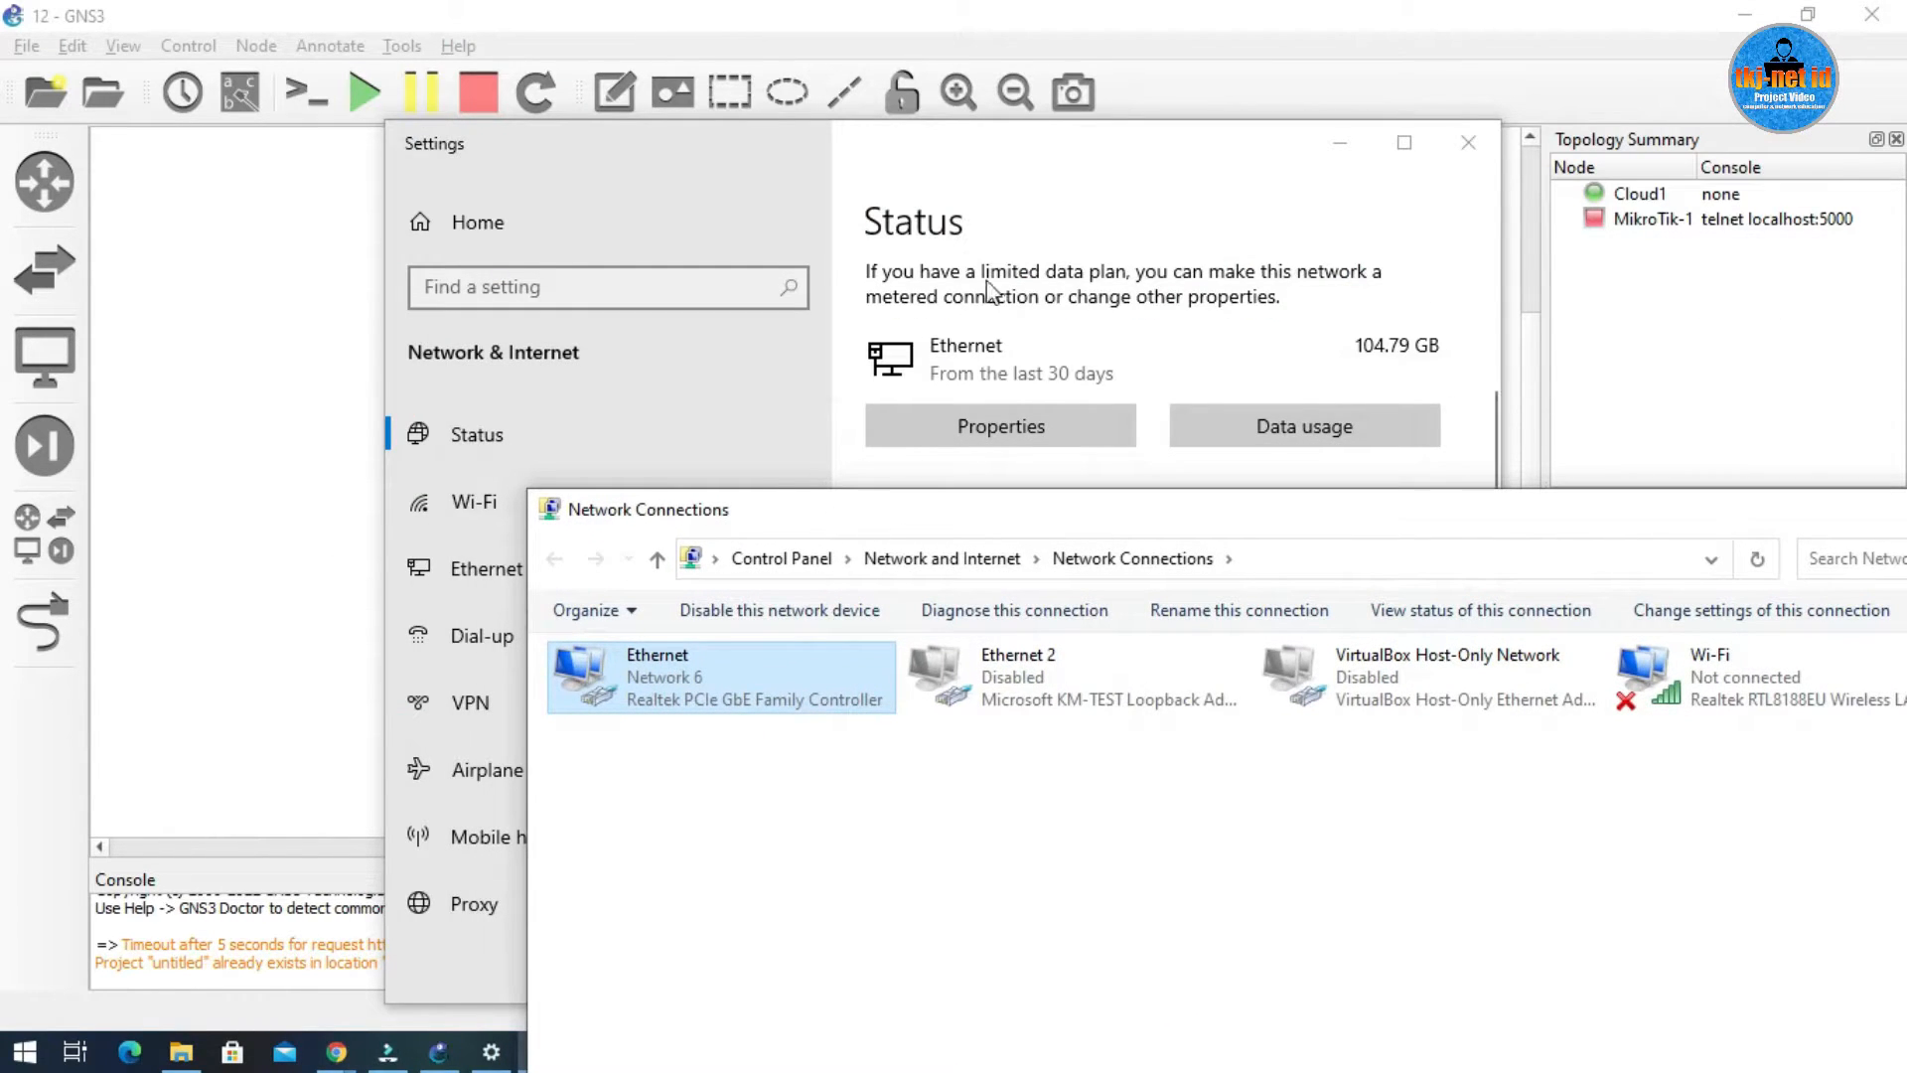
{"action": "left_click", "coordinate": [1321, 142]}
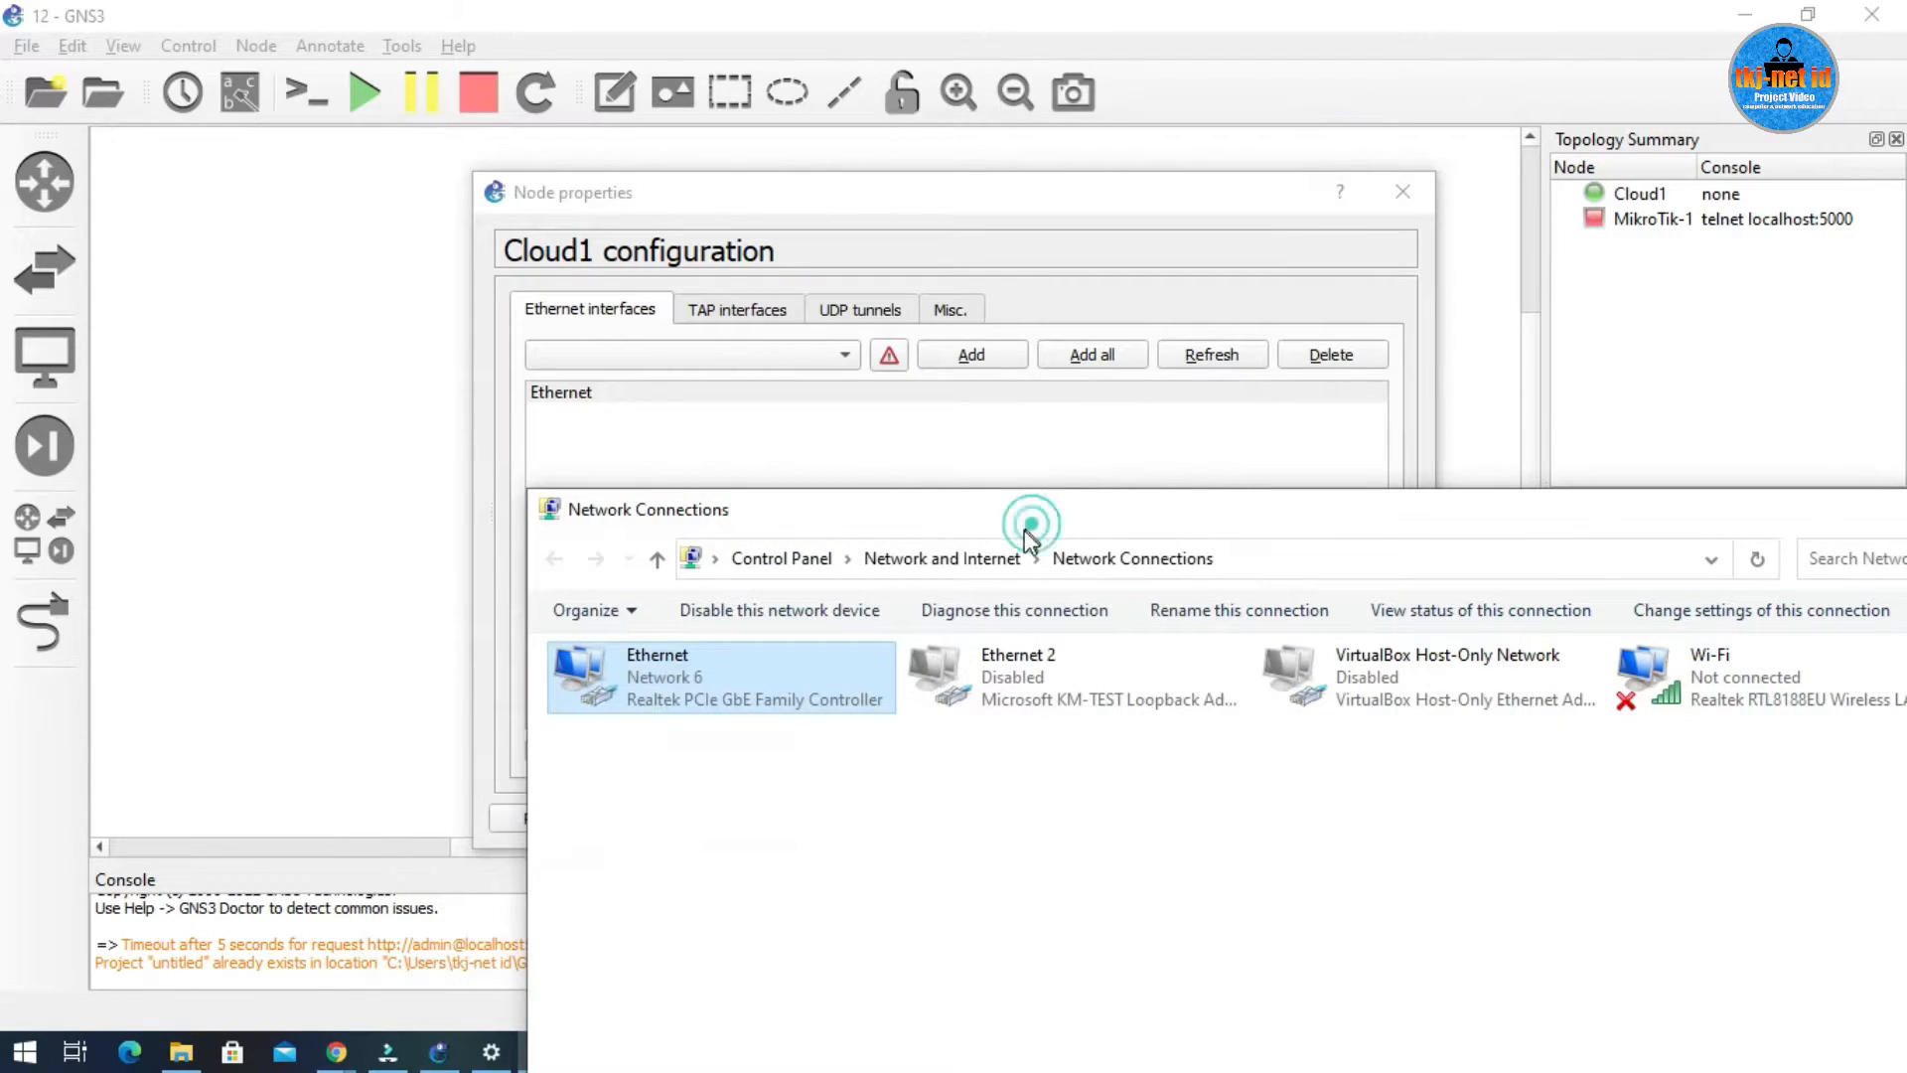
{"action": "left_click_drag", "start_coordinate": [823, 529], "coordinate": [830, 329]}
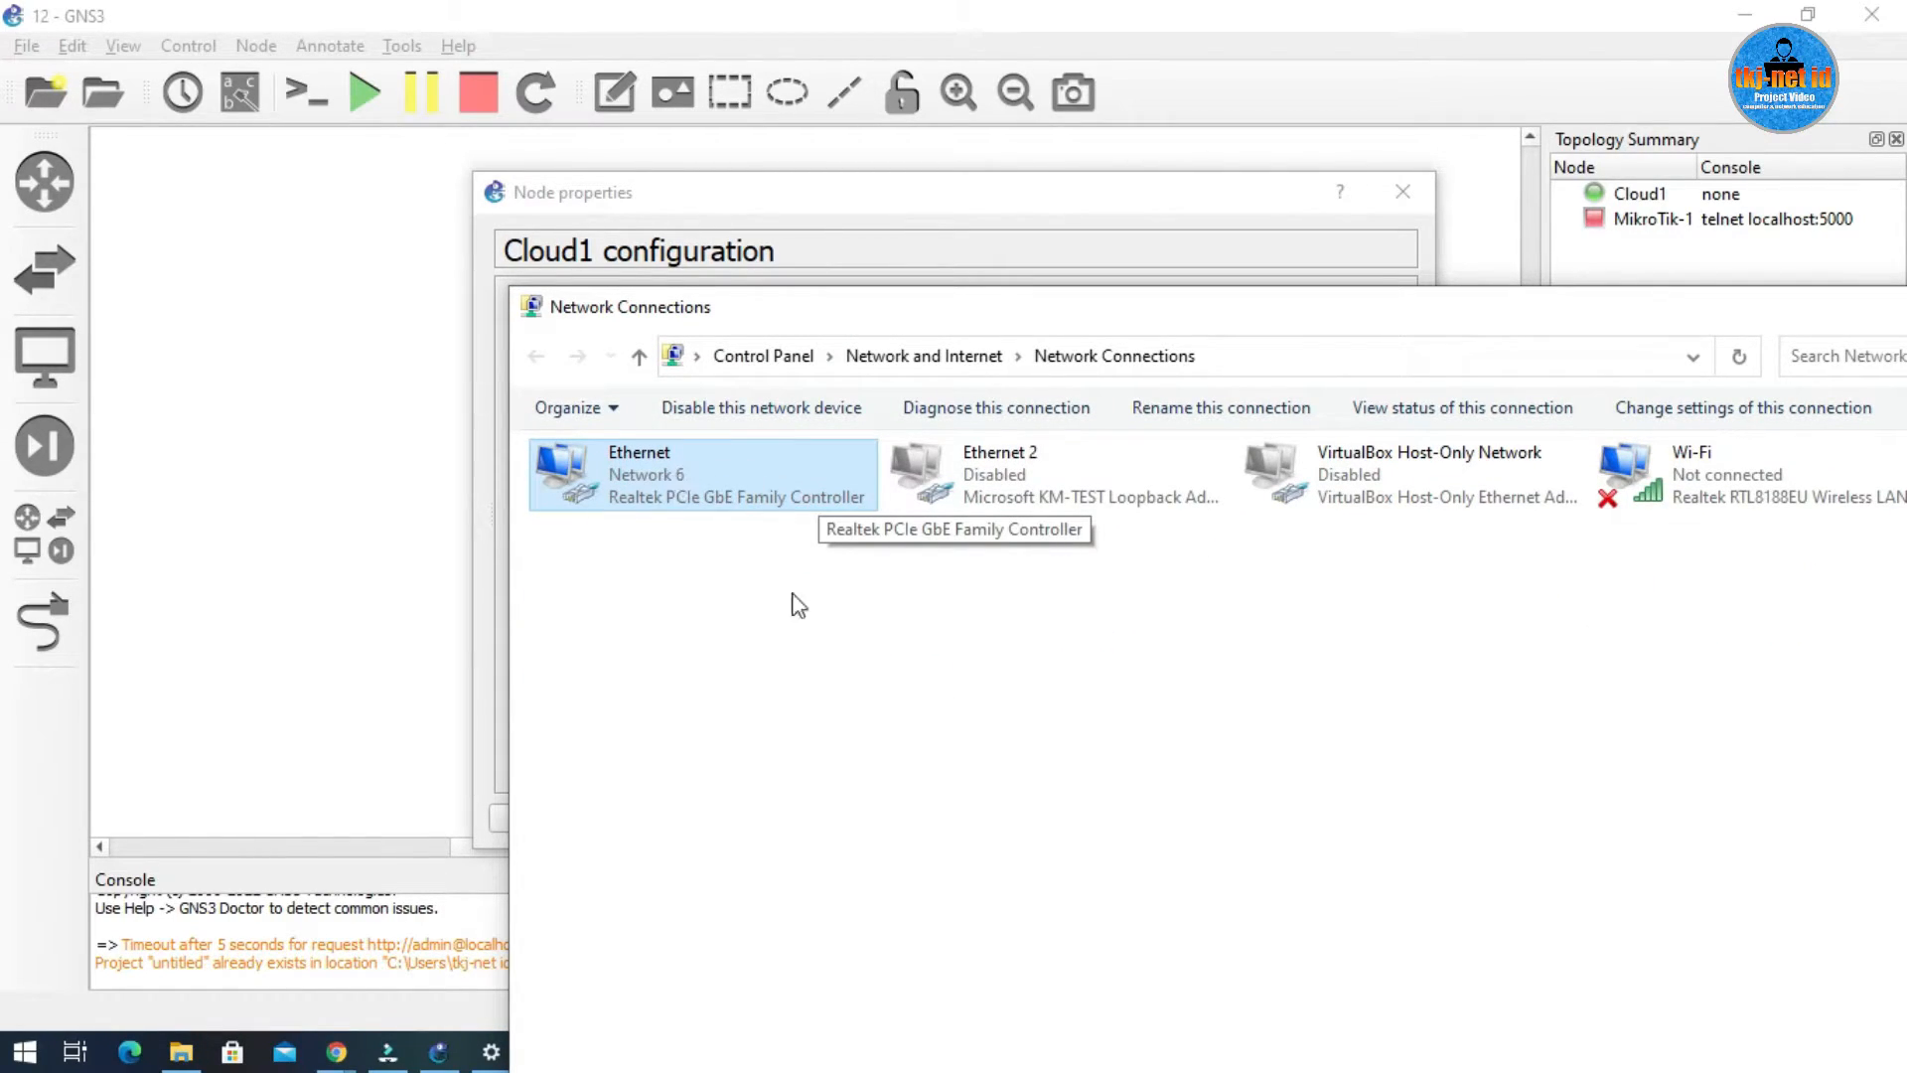
{"action": "left_click_drag", "start_coordinate": [1502, 319], "coordinate": [1078, 319]}
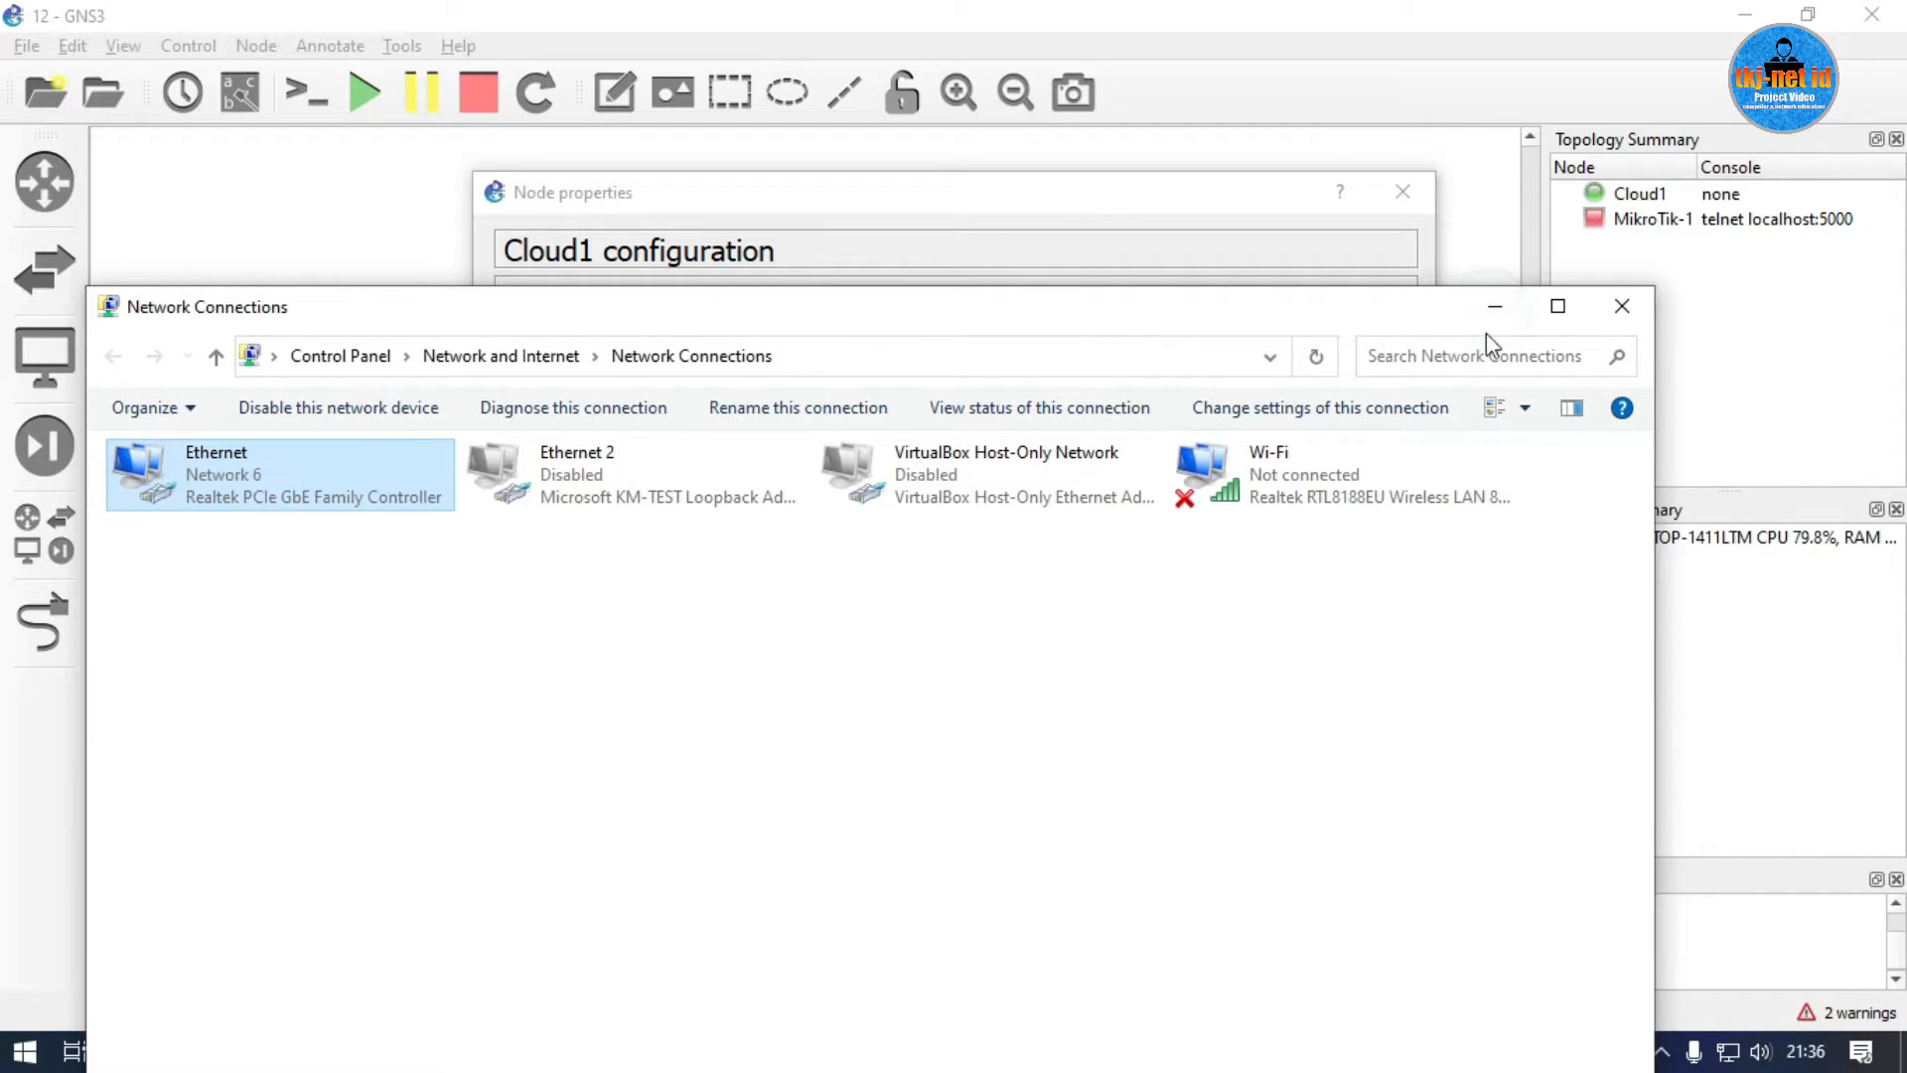
{"action": "left_click_drag", "start_coordinate": [898, 332], "coordinate": [983, 383]}
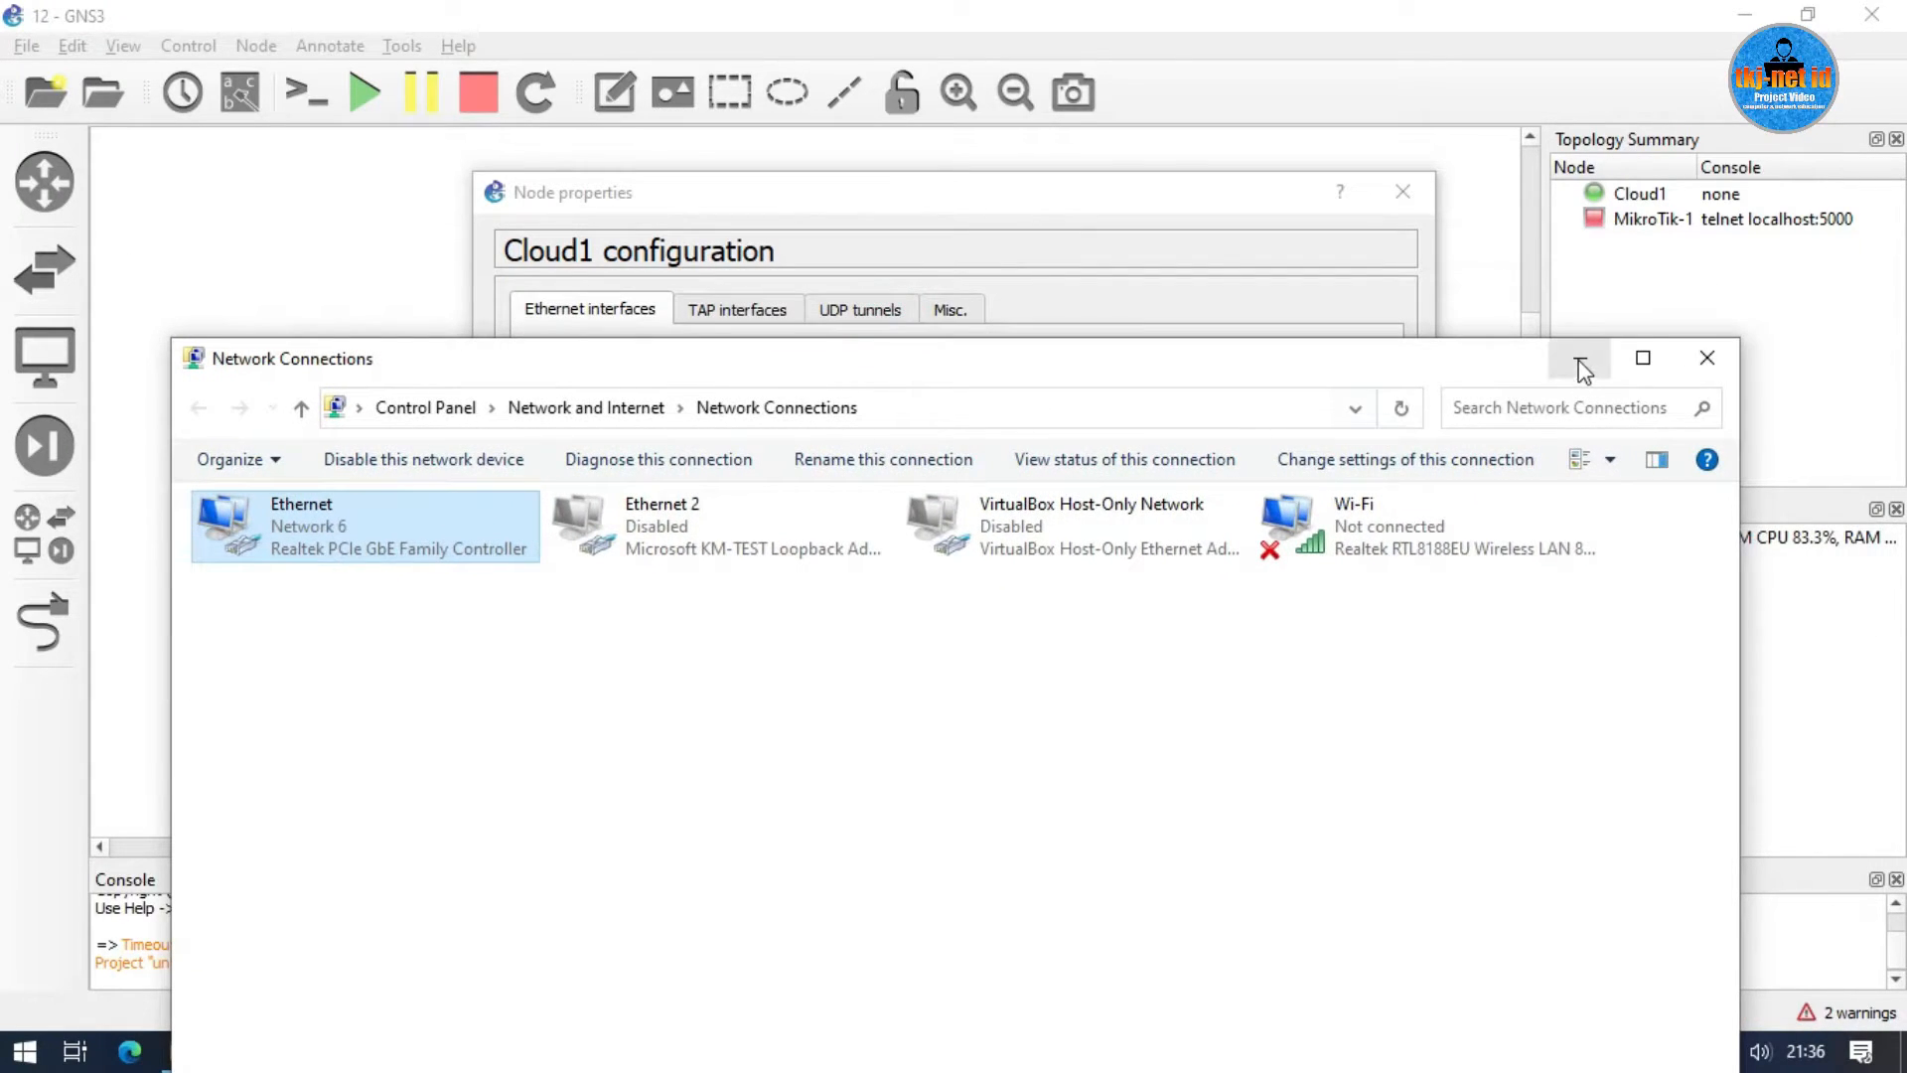
{"action": "left_click", "coordinate": [310, 236]}
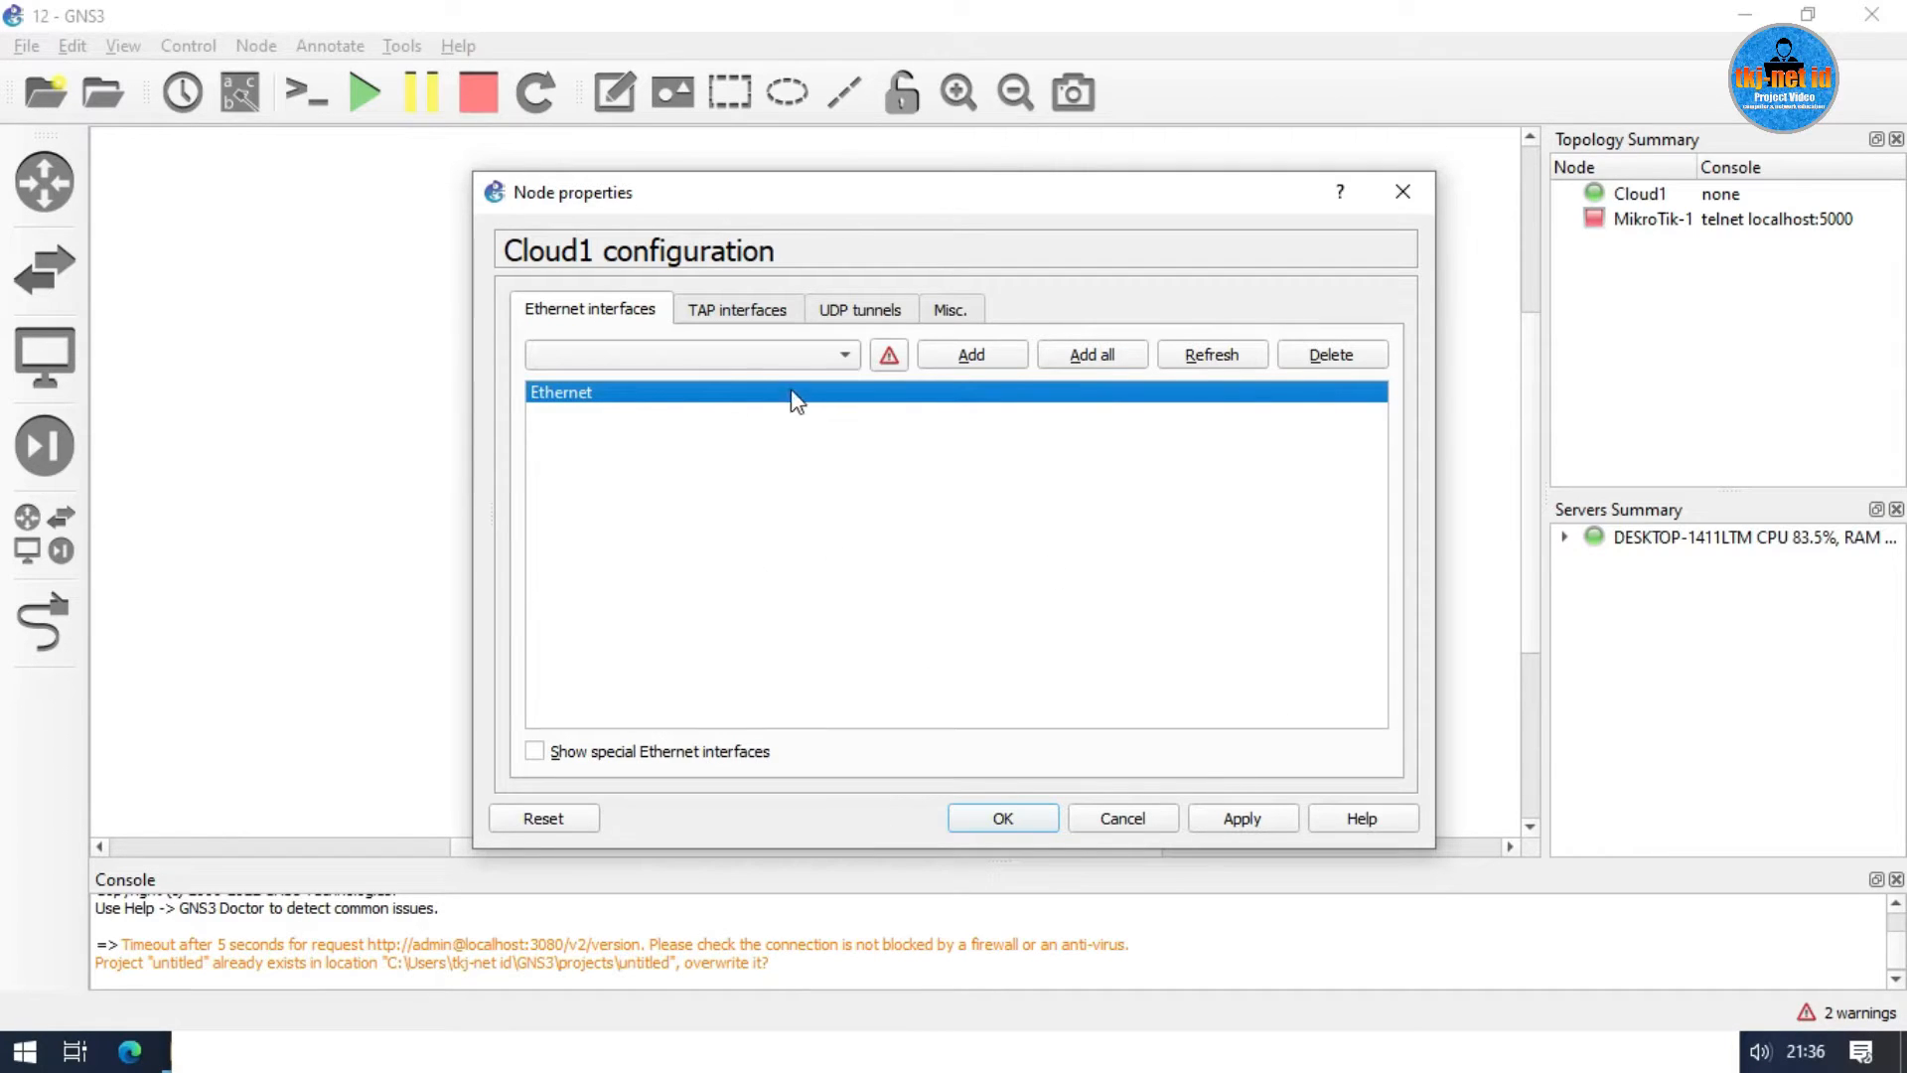
Move the Cloud1 configuration dialog aside to view the MikroTik and Cloud nodes in the topology.
{"action": "left_click_drag", "start_coordinate": [897, 209], "coordinate": [1122, 584]}
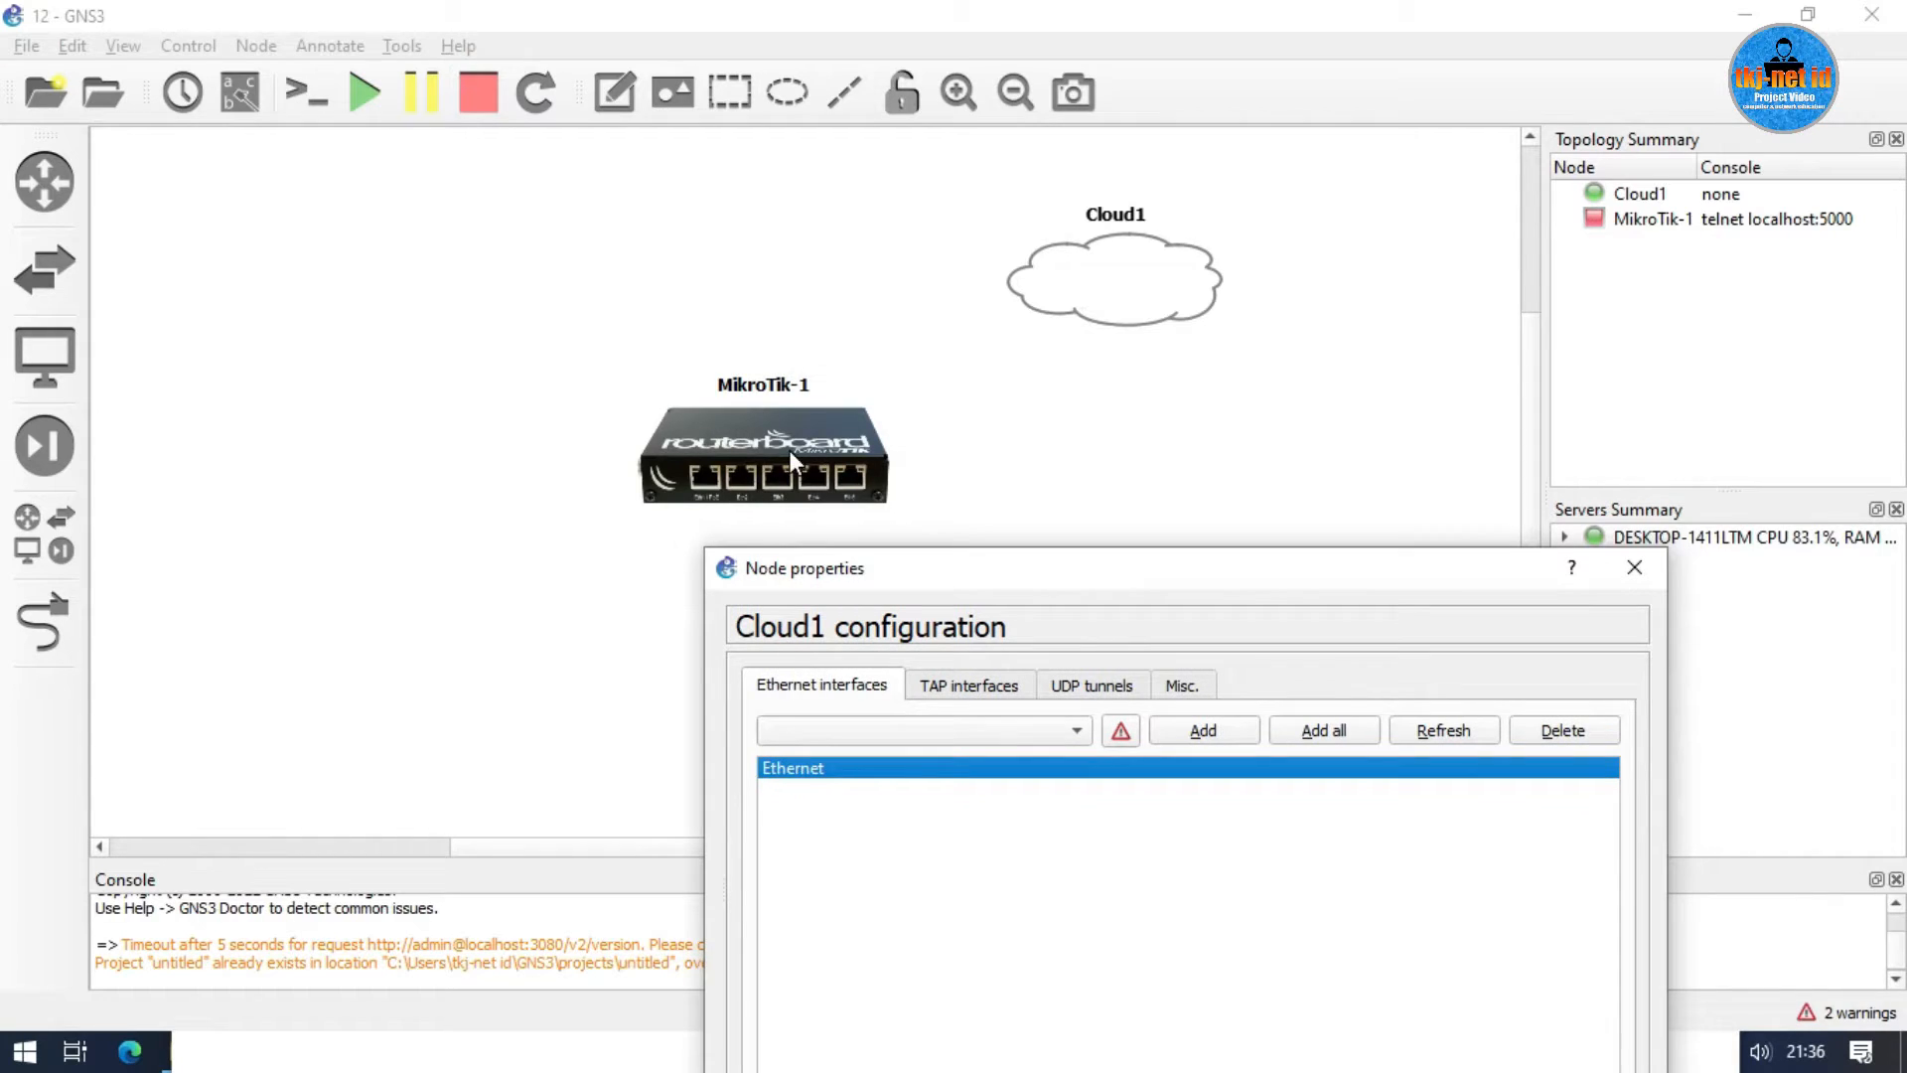
{"action": "left_click_drag", "start_coordinate": [1086, 582], "coordinate": [1311, 178]}
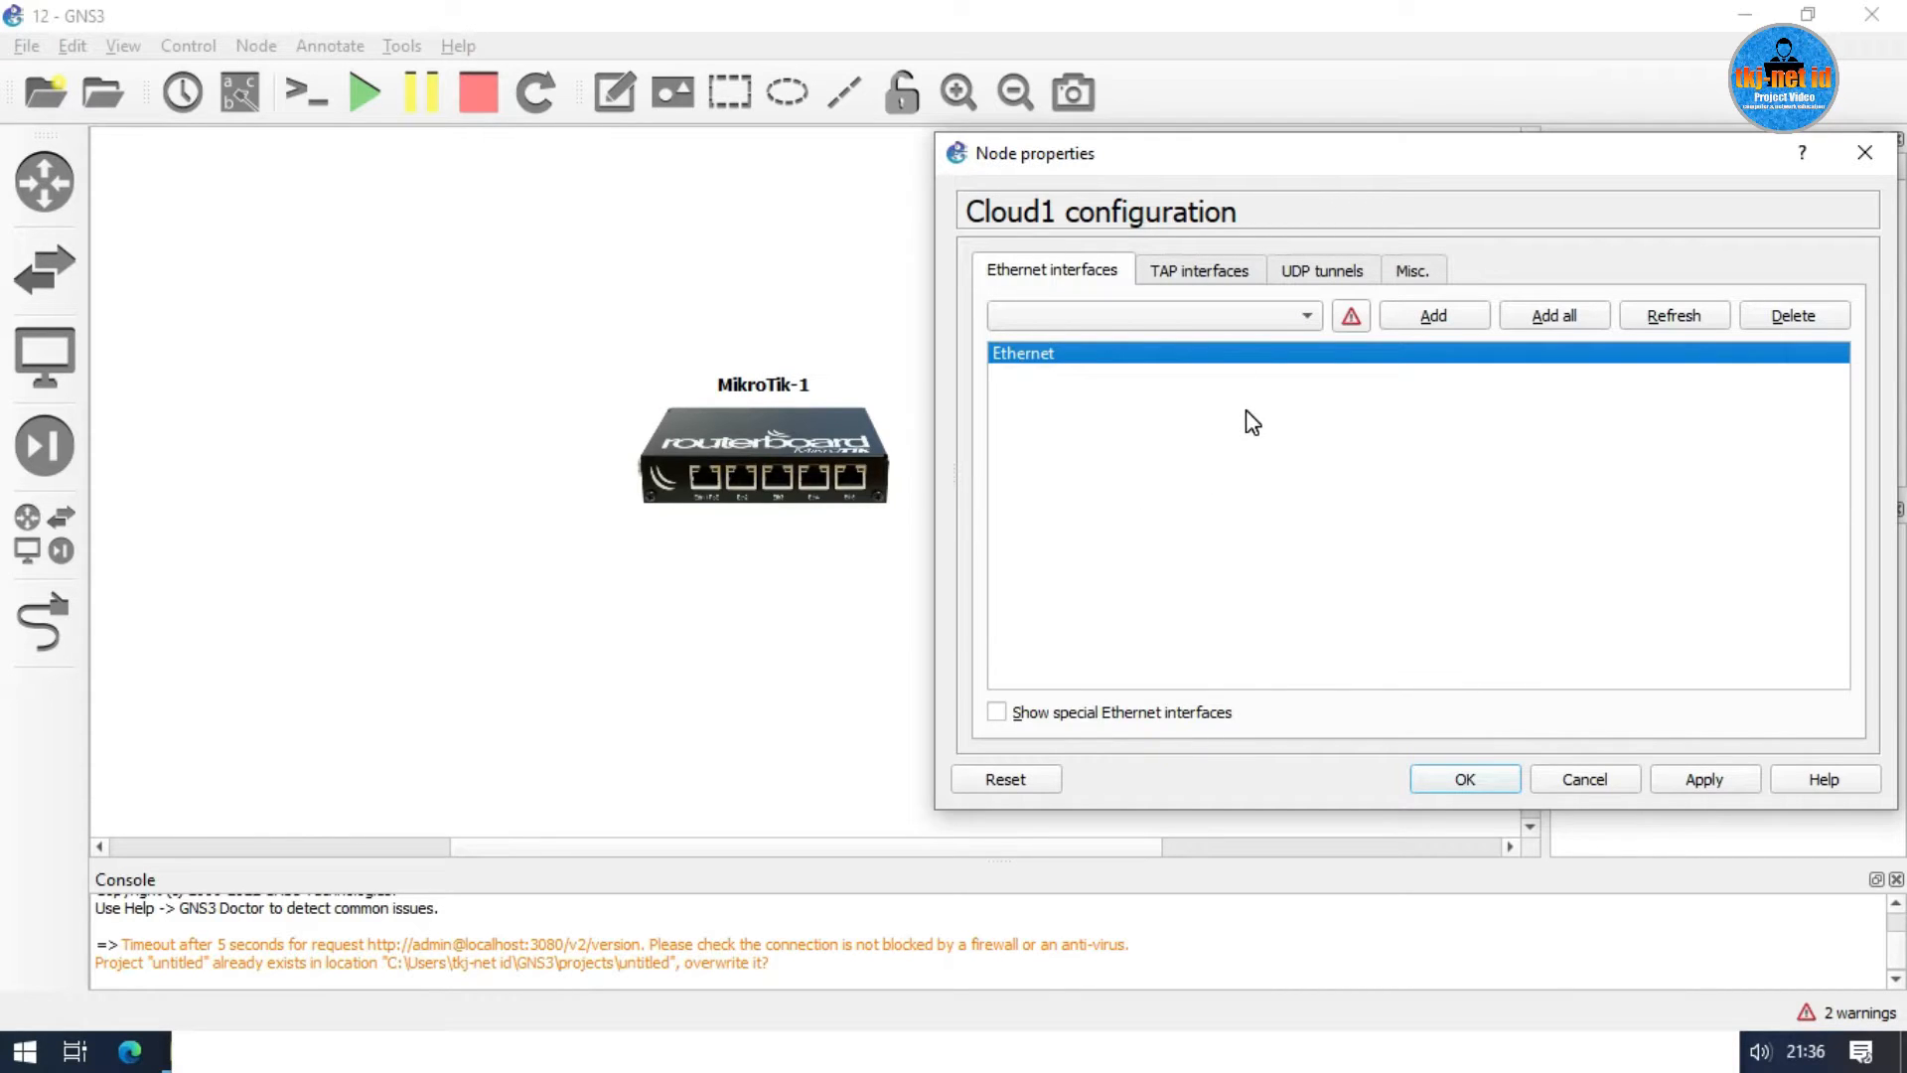
{"action": "left_click_drag", "start_coordinate": [1386, 165], "coordinate": [1114, 176]}
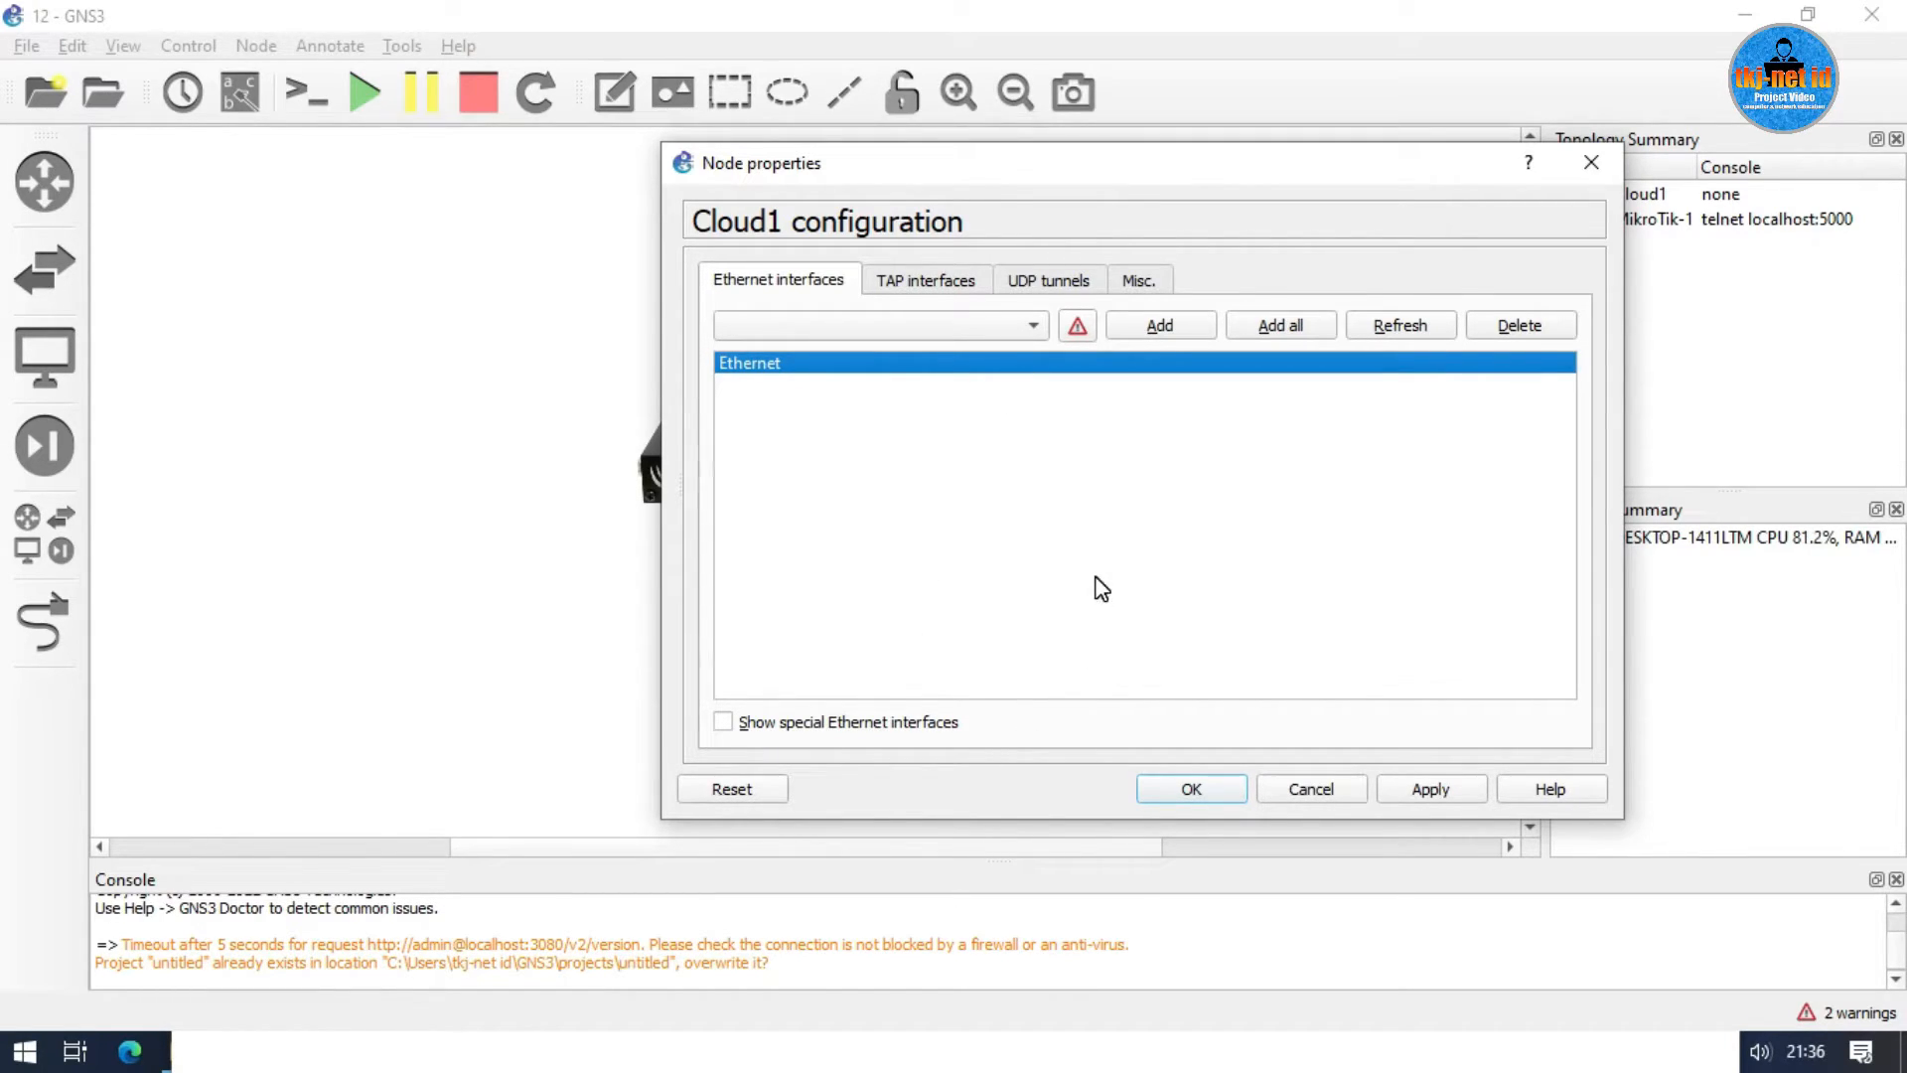
Show the special Ethernet interfaces and examine which network adapters are available to Cloud1.
{"action": "left_click", "coordinate": [1027, 331]}
{"action": "left_click", "coordinate": [1063, 484]}
{"action": "left_click", "coordinate": [1019, 330]}
{"action": "left_click", "coordinate": [1017, 330]}
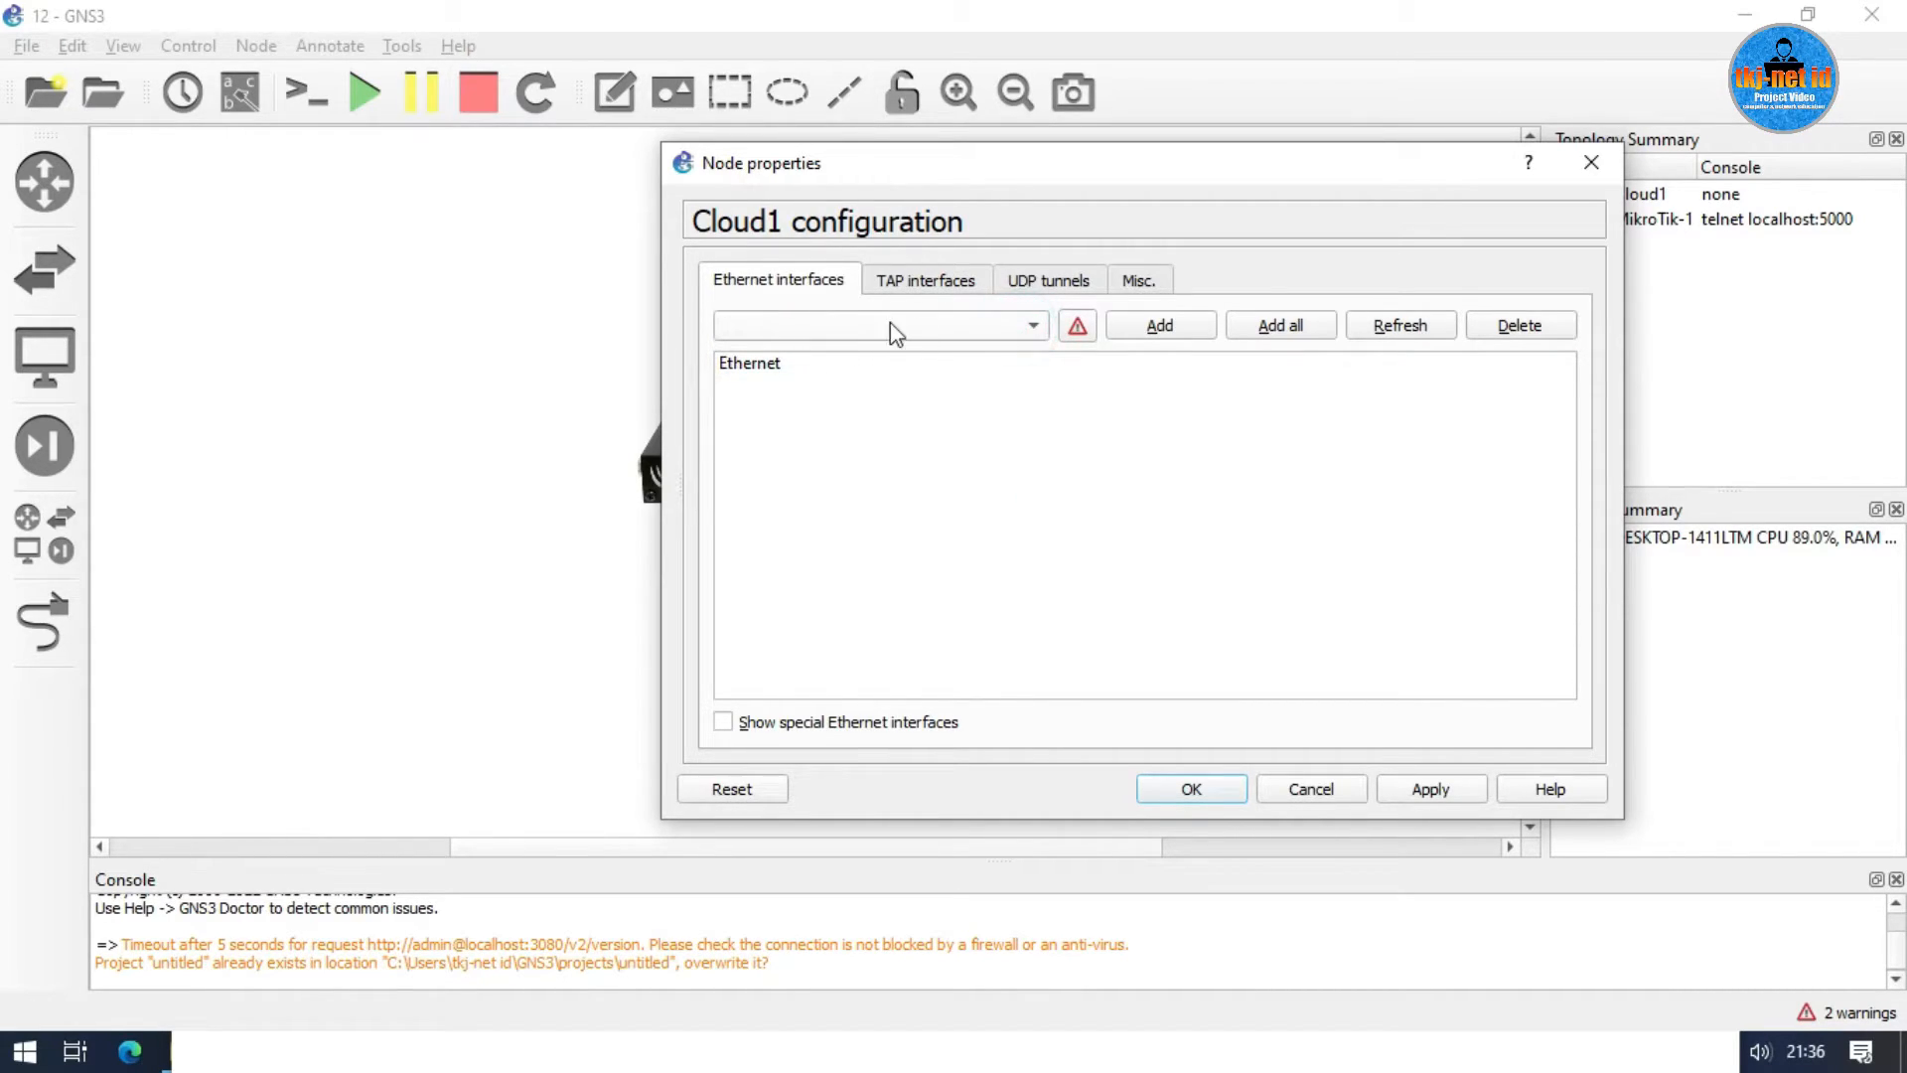
{"action": "left_click", "coordinate": [1005, 326]}
{"action": "left_click", "coordinate": [981, 326]}
Review the Wi-Fi adapter among the available interfaces, select Cloud1's existing Ethernet interface and accept the node configuration.
{"action": "left_click", "coordinate": [760, 330]}
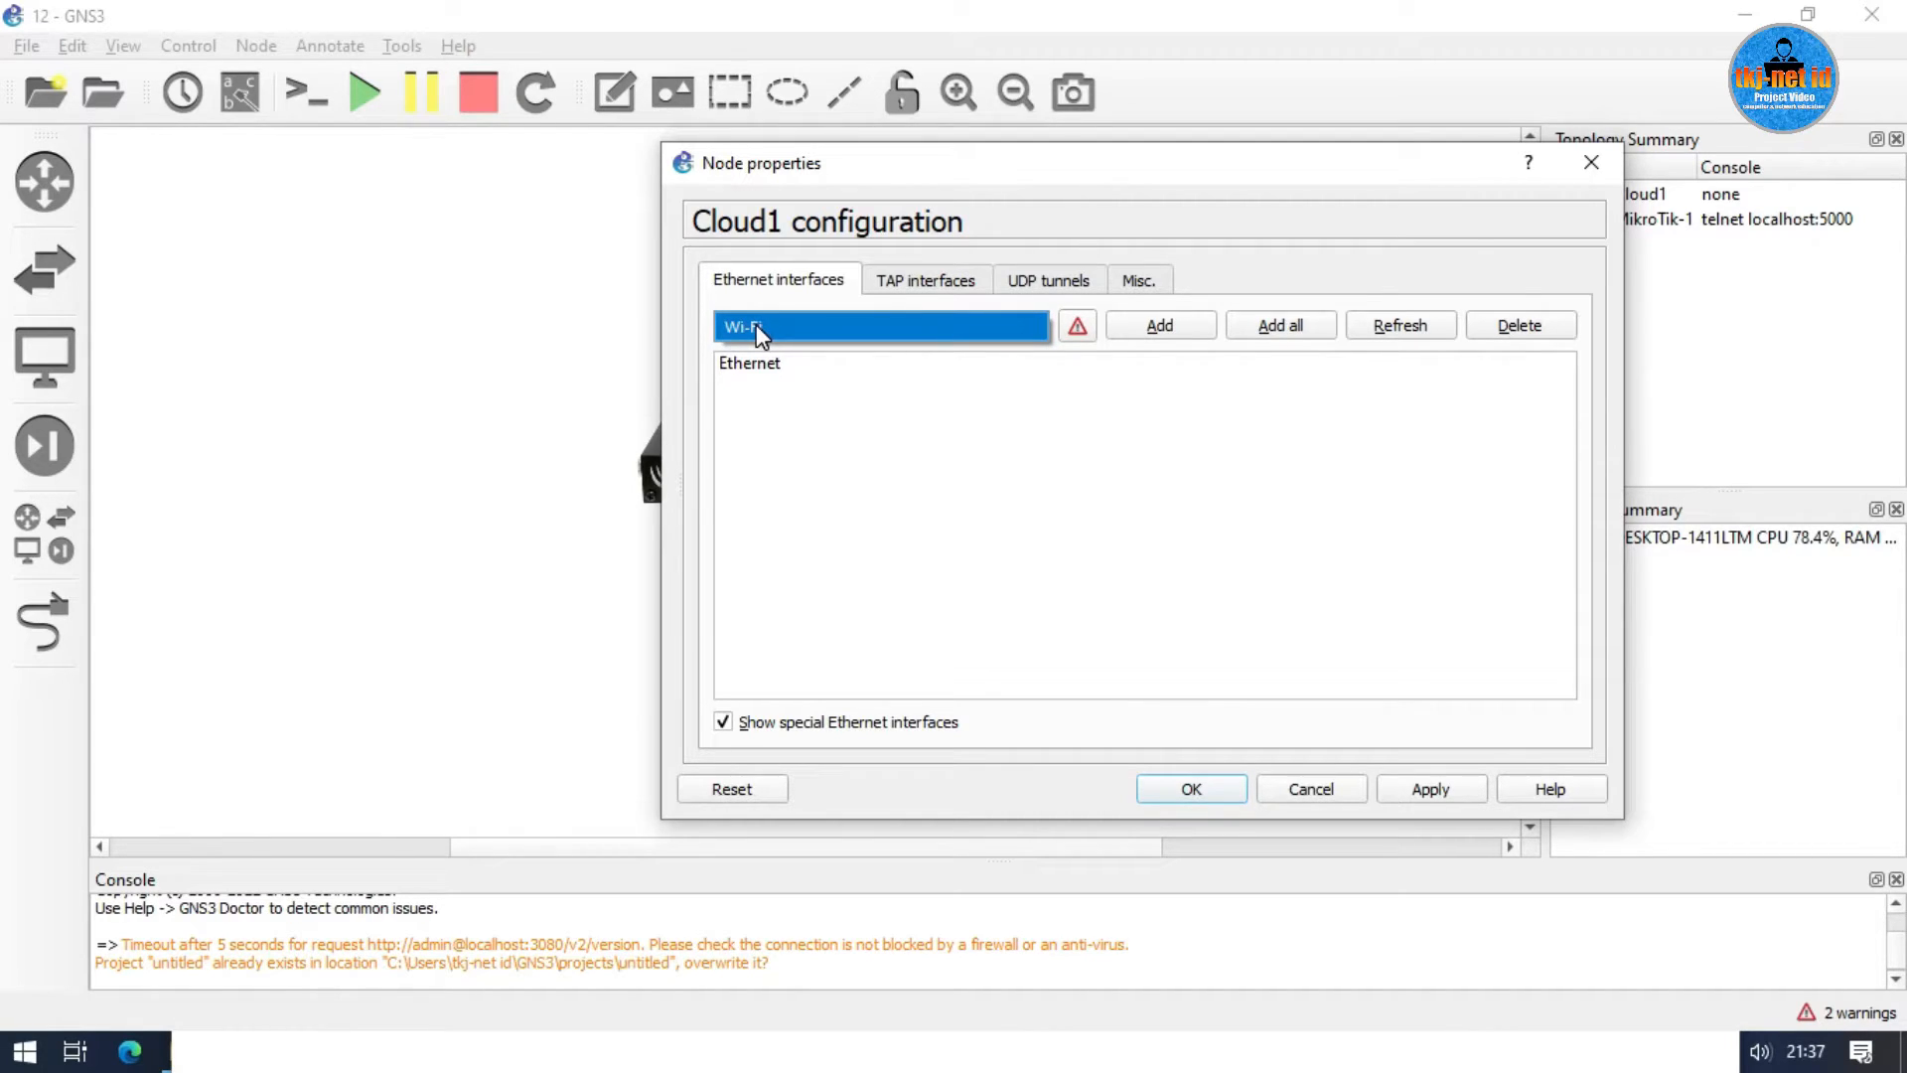
{"action": "left_click", "coordinate": [1048, 604]}
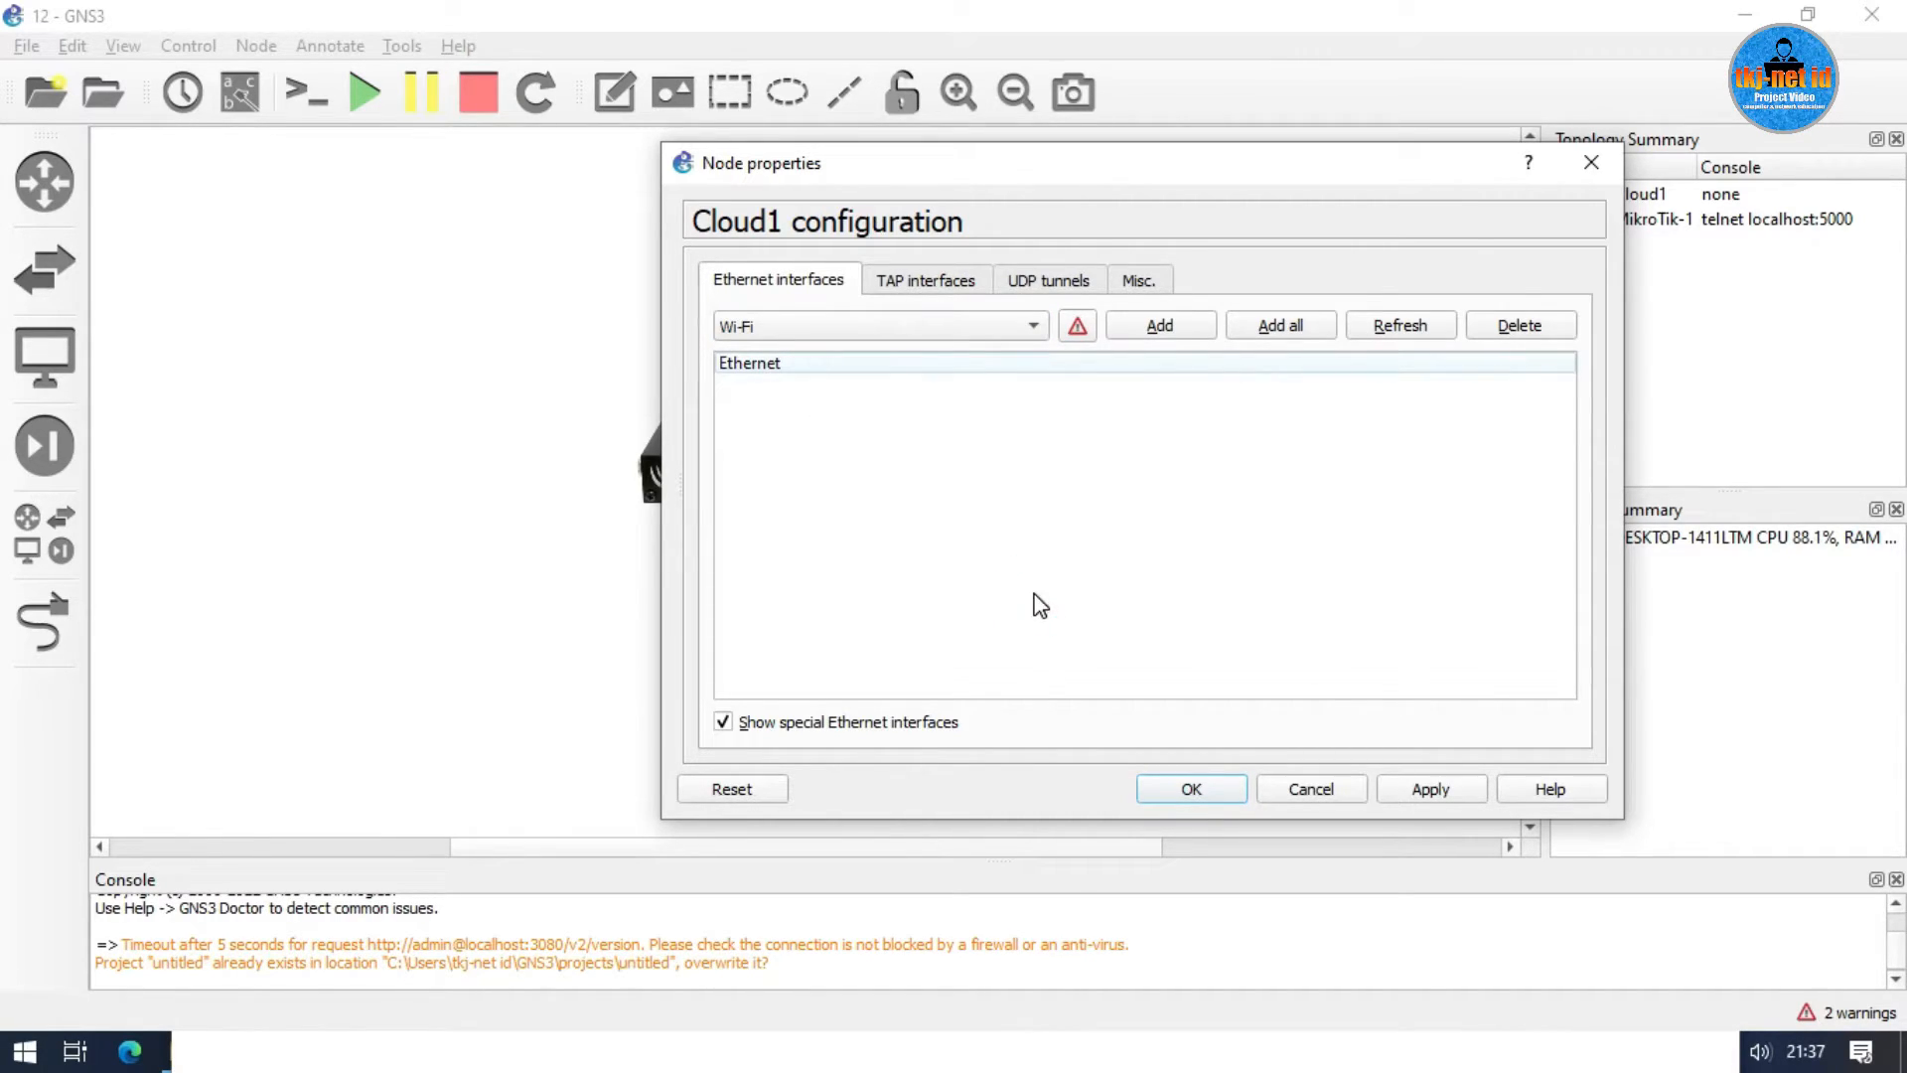
{"action": "left_click", "coordinate": [773, 331]}
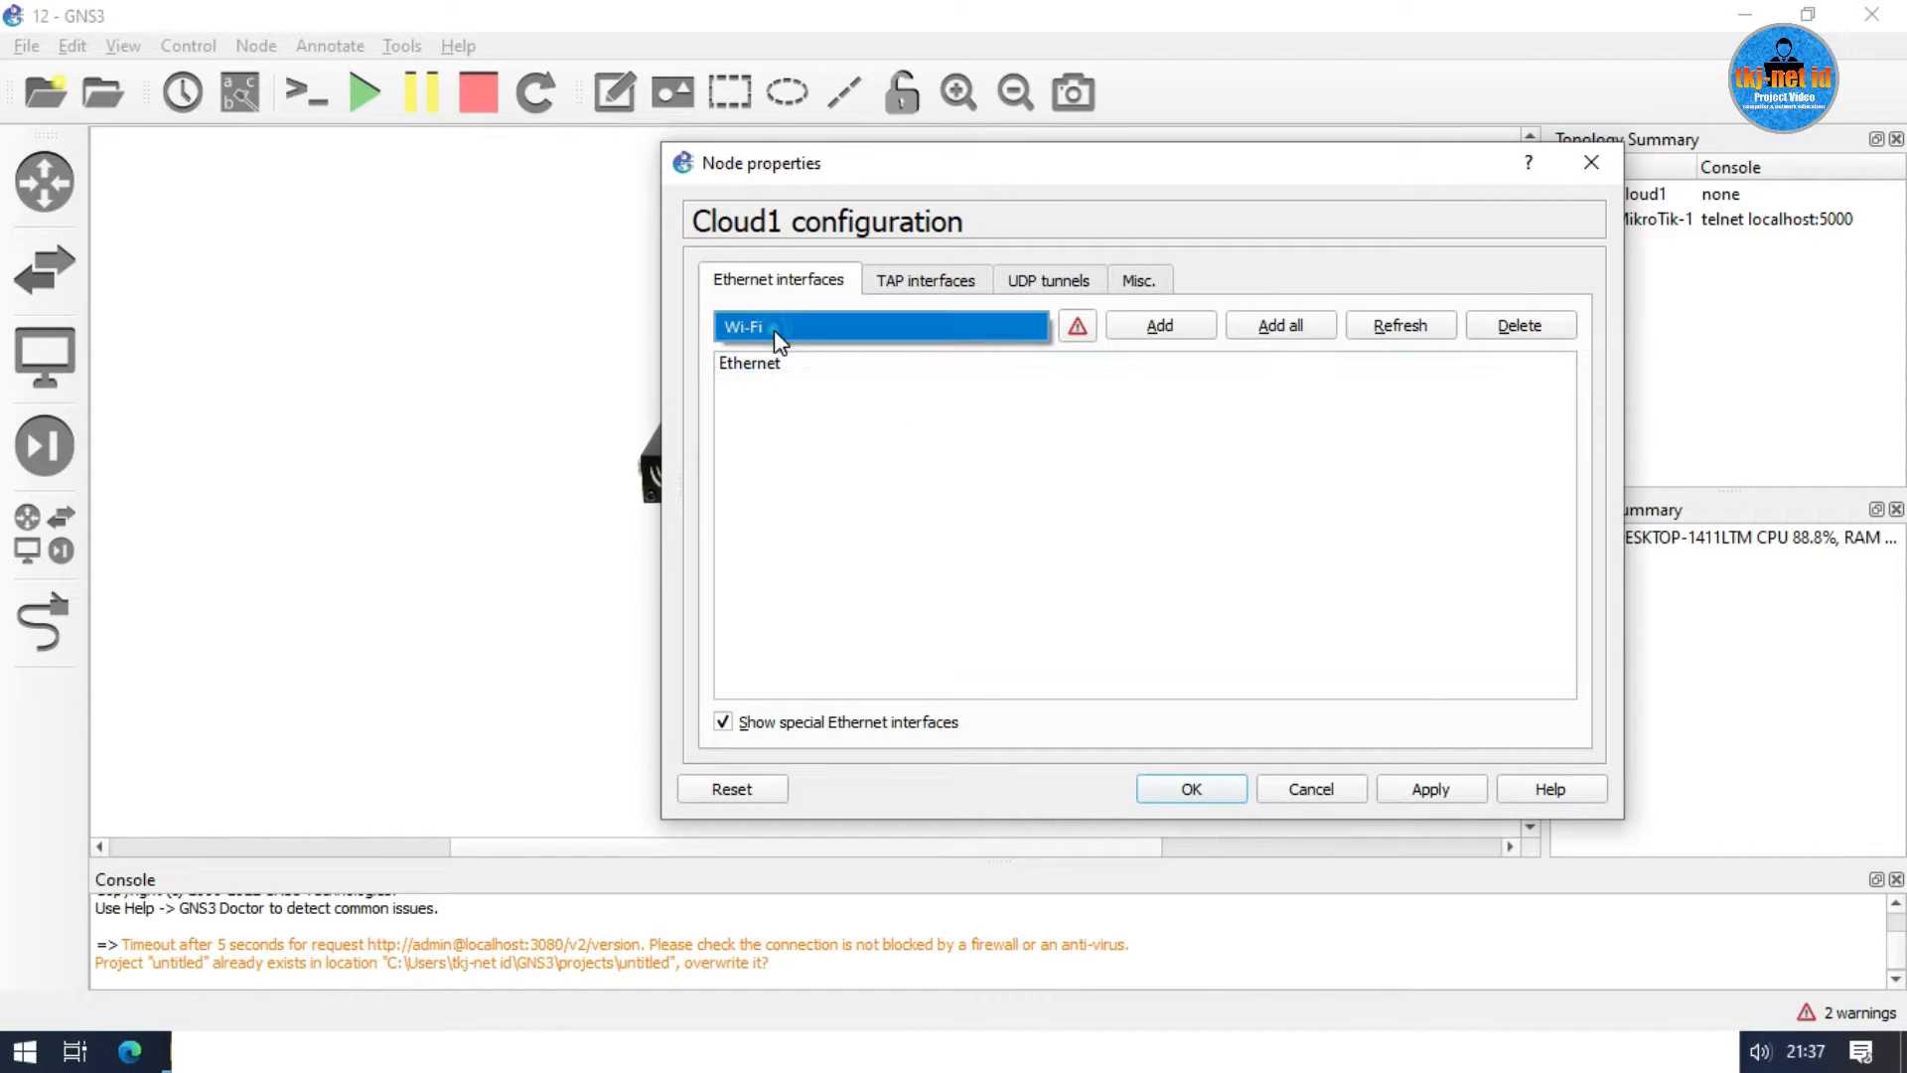
{"action": "left_click", "coordinate": [932, 485]}
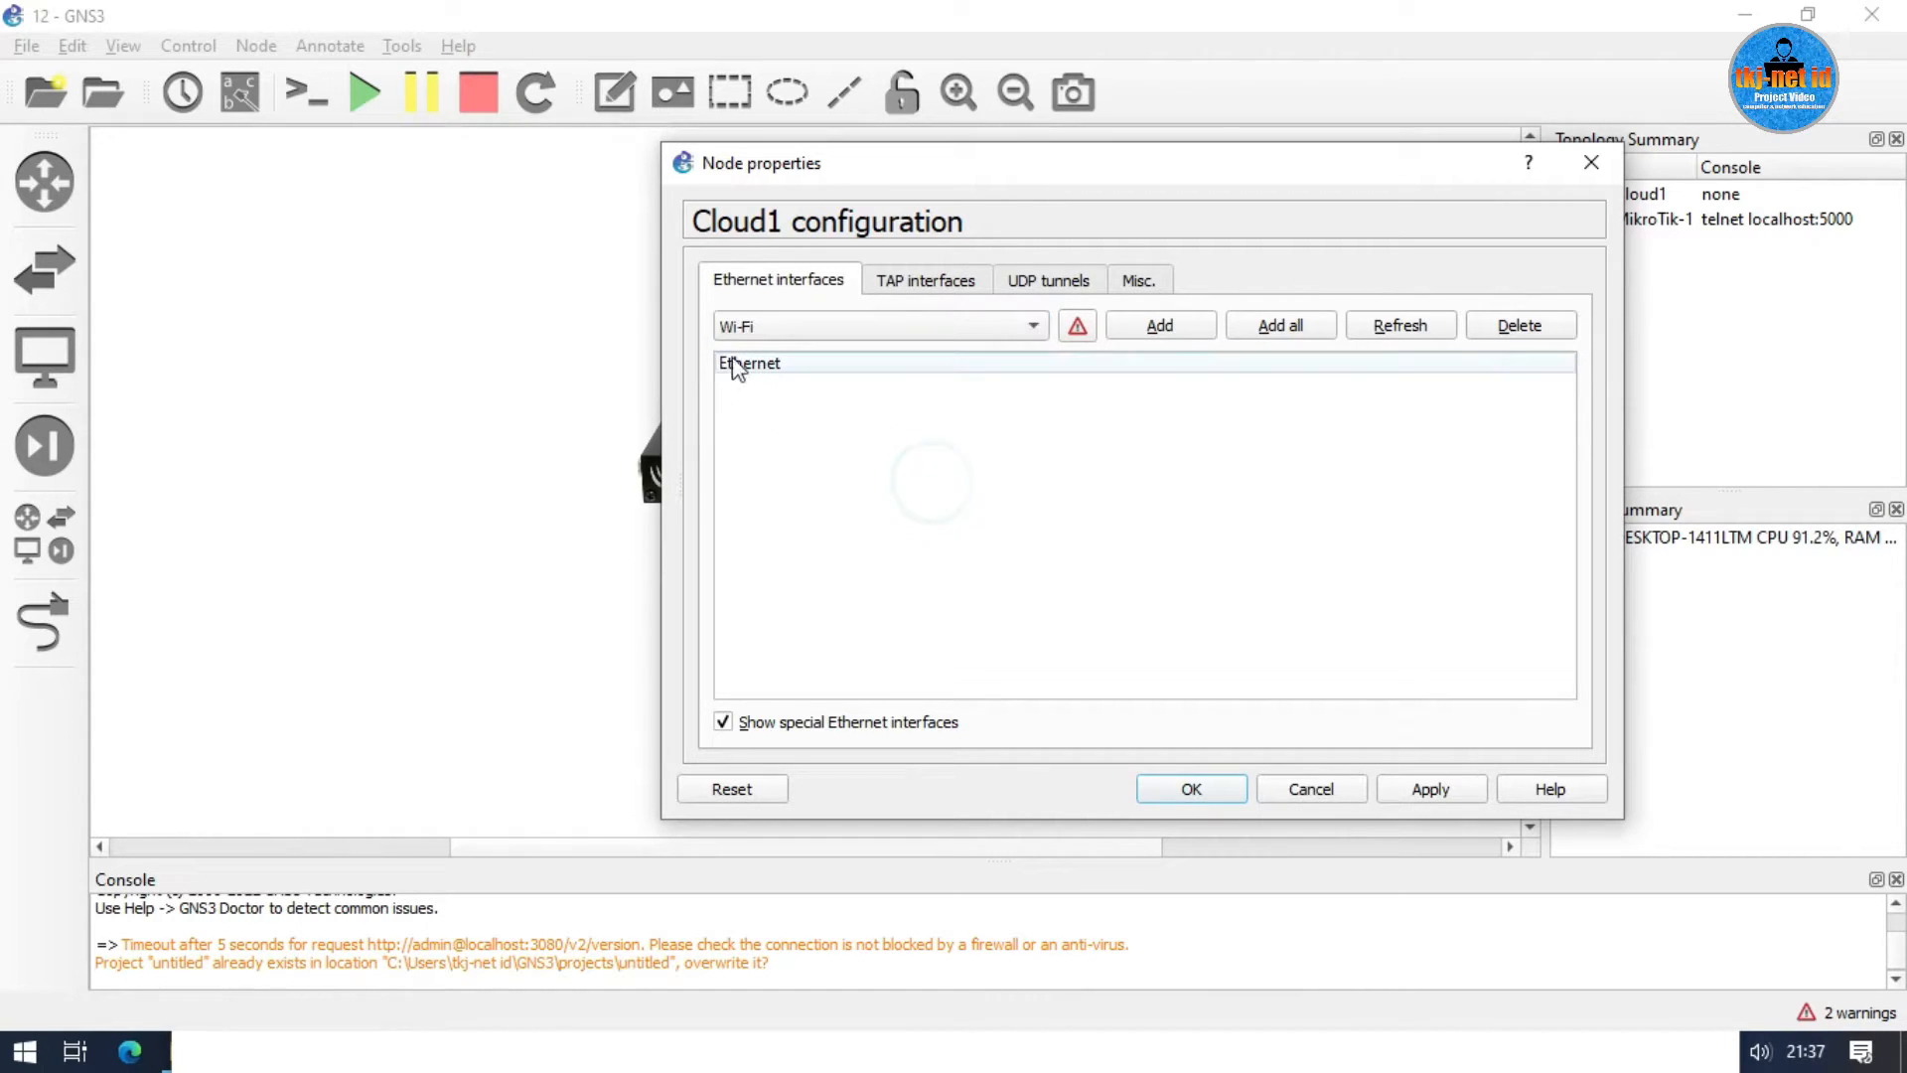
{"action": "left_click", "coordinate": [750, 364]}
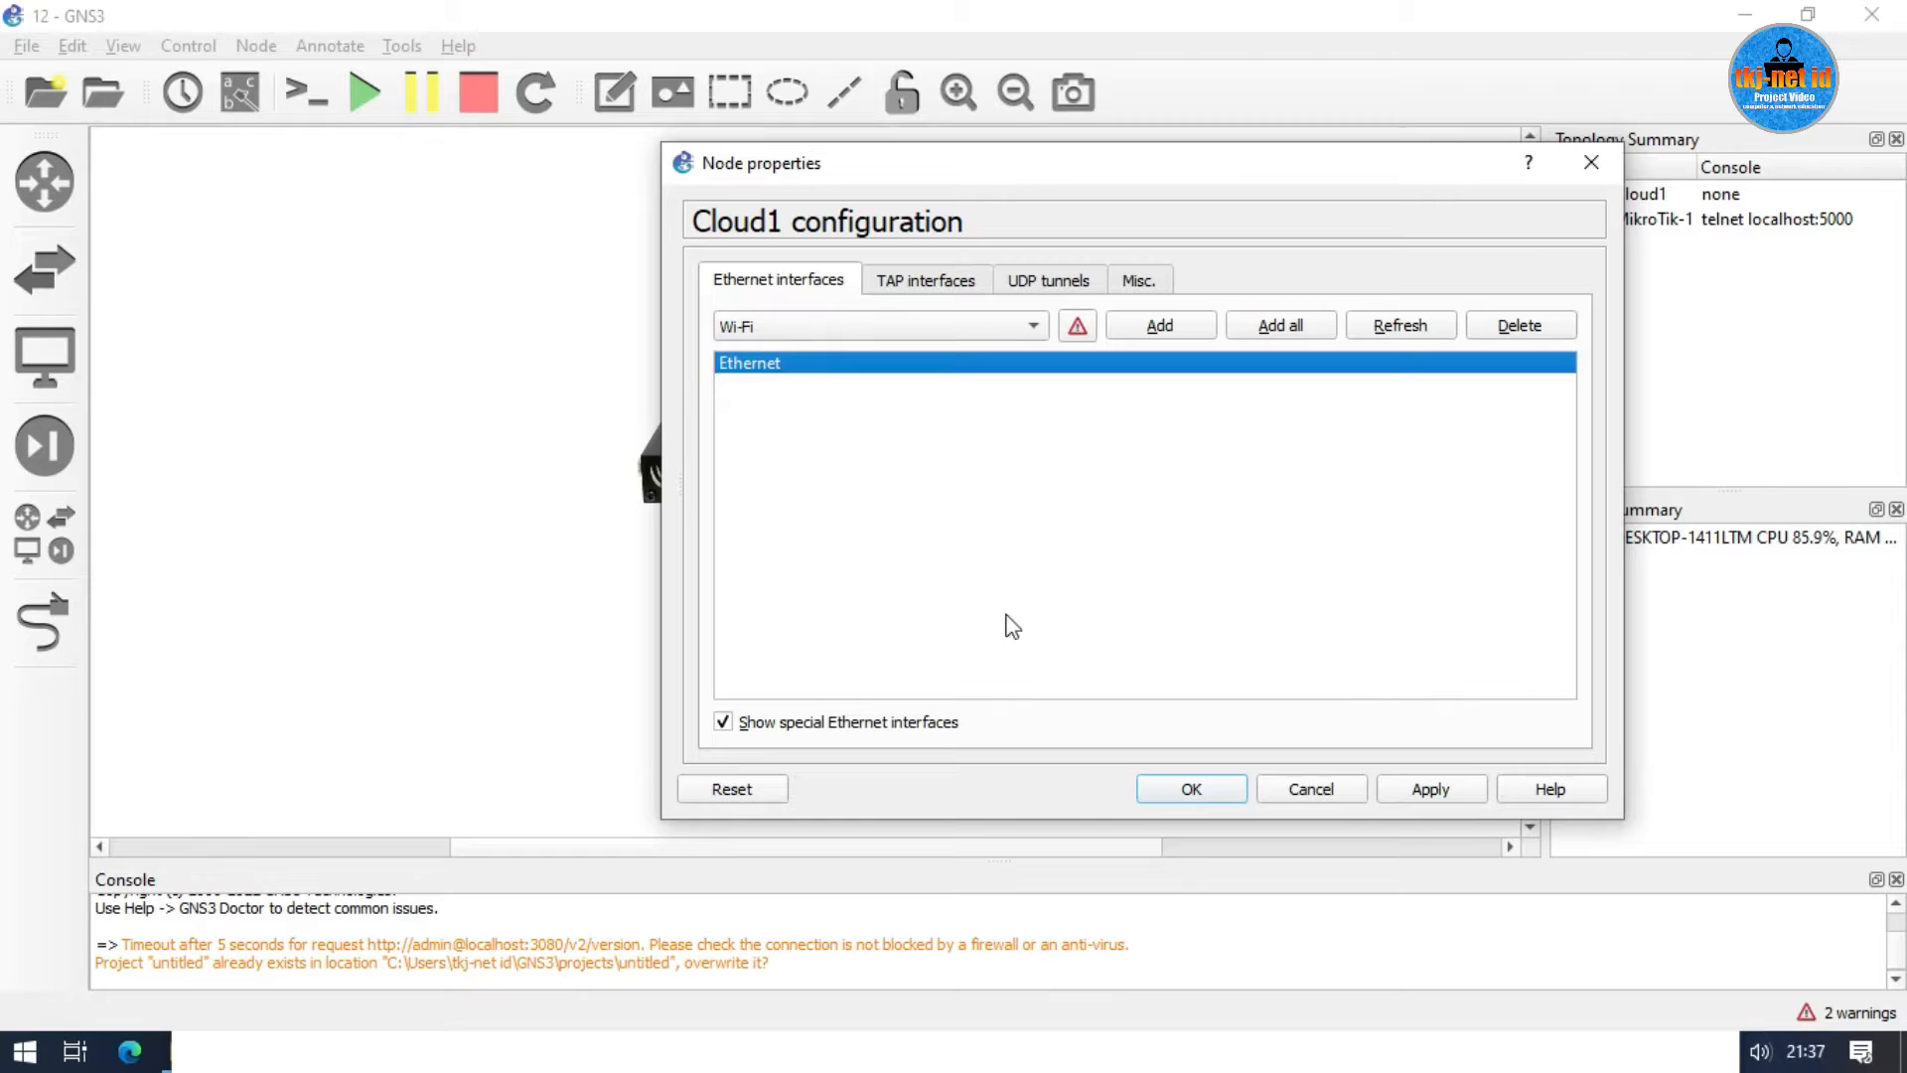
{"action": "left_click", "coordinate": [1164, 790]}
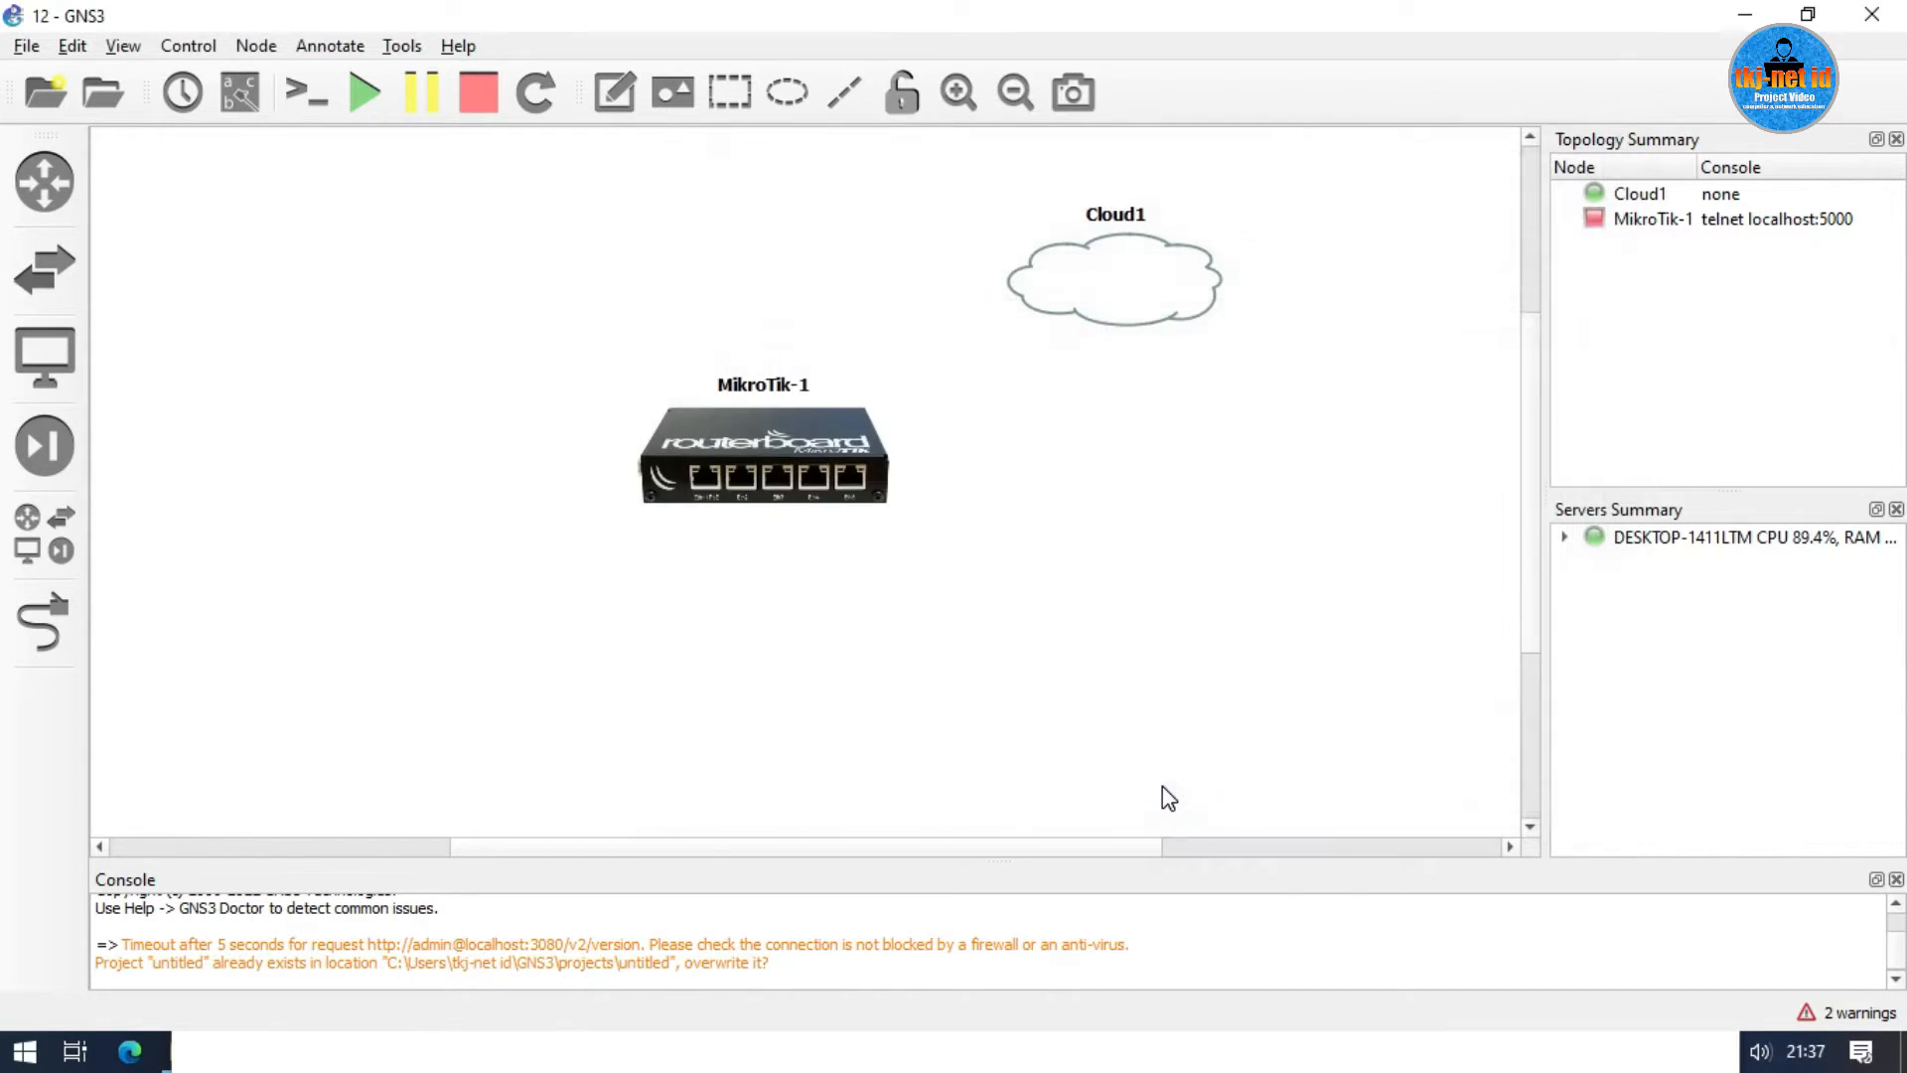
Link MikroTik-1's Ethernet0 to Cloud1's Ethernet interface and show the interface labels in the topology.
{"action": "left_click", "coordinate": [44, 621]}
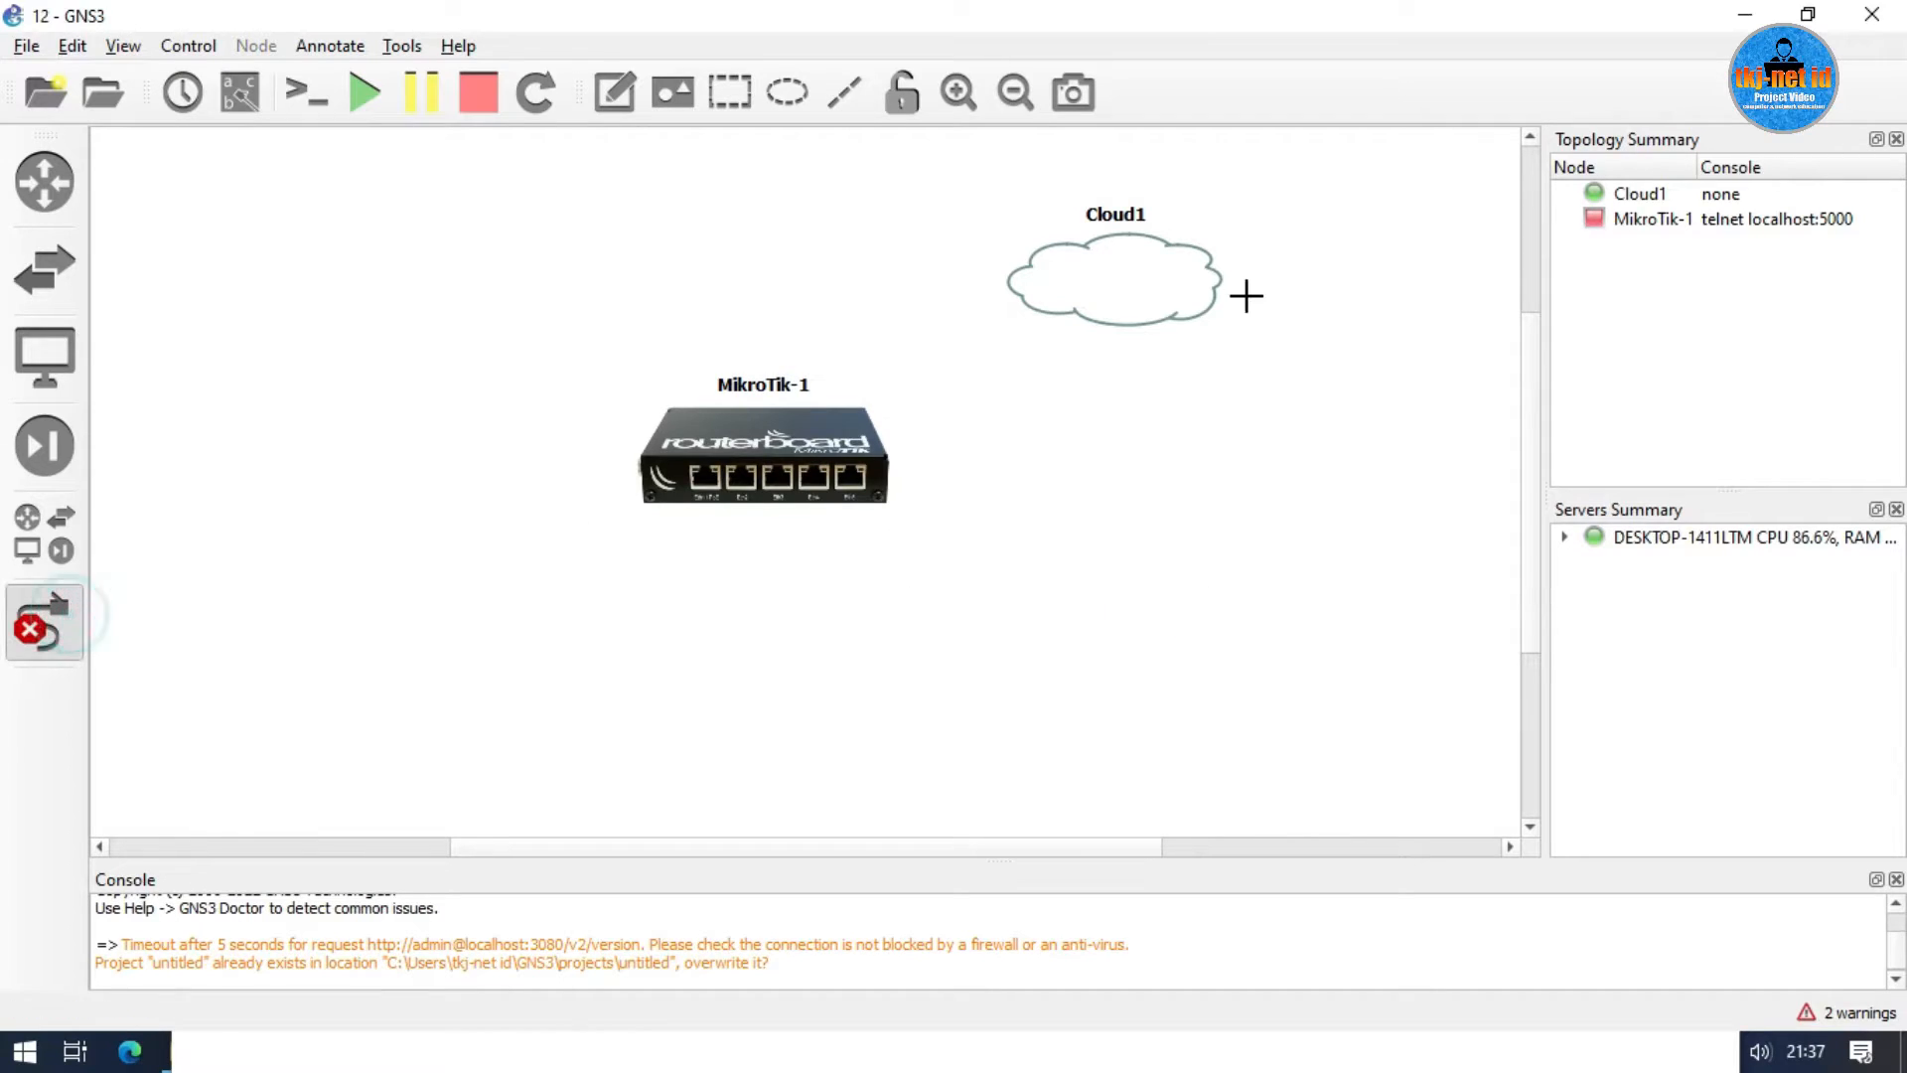
{"action": "left_click", "coordinate": [770, 422]}
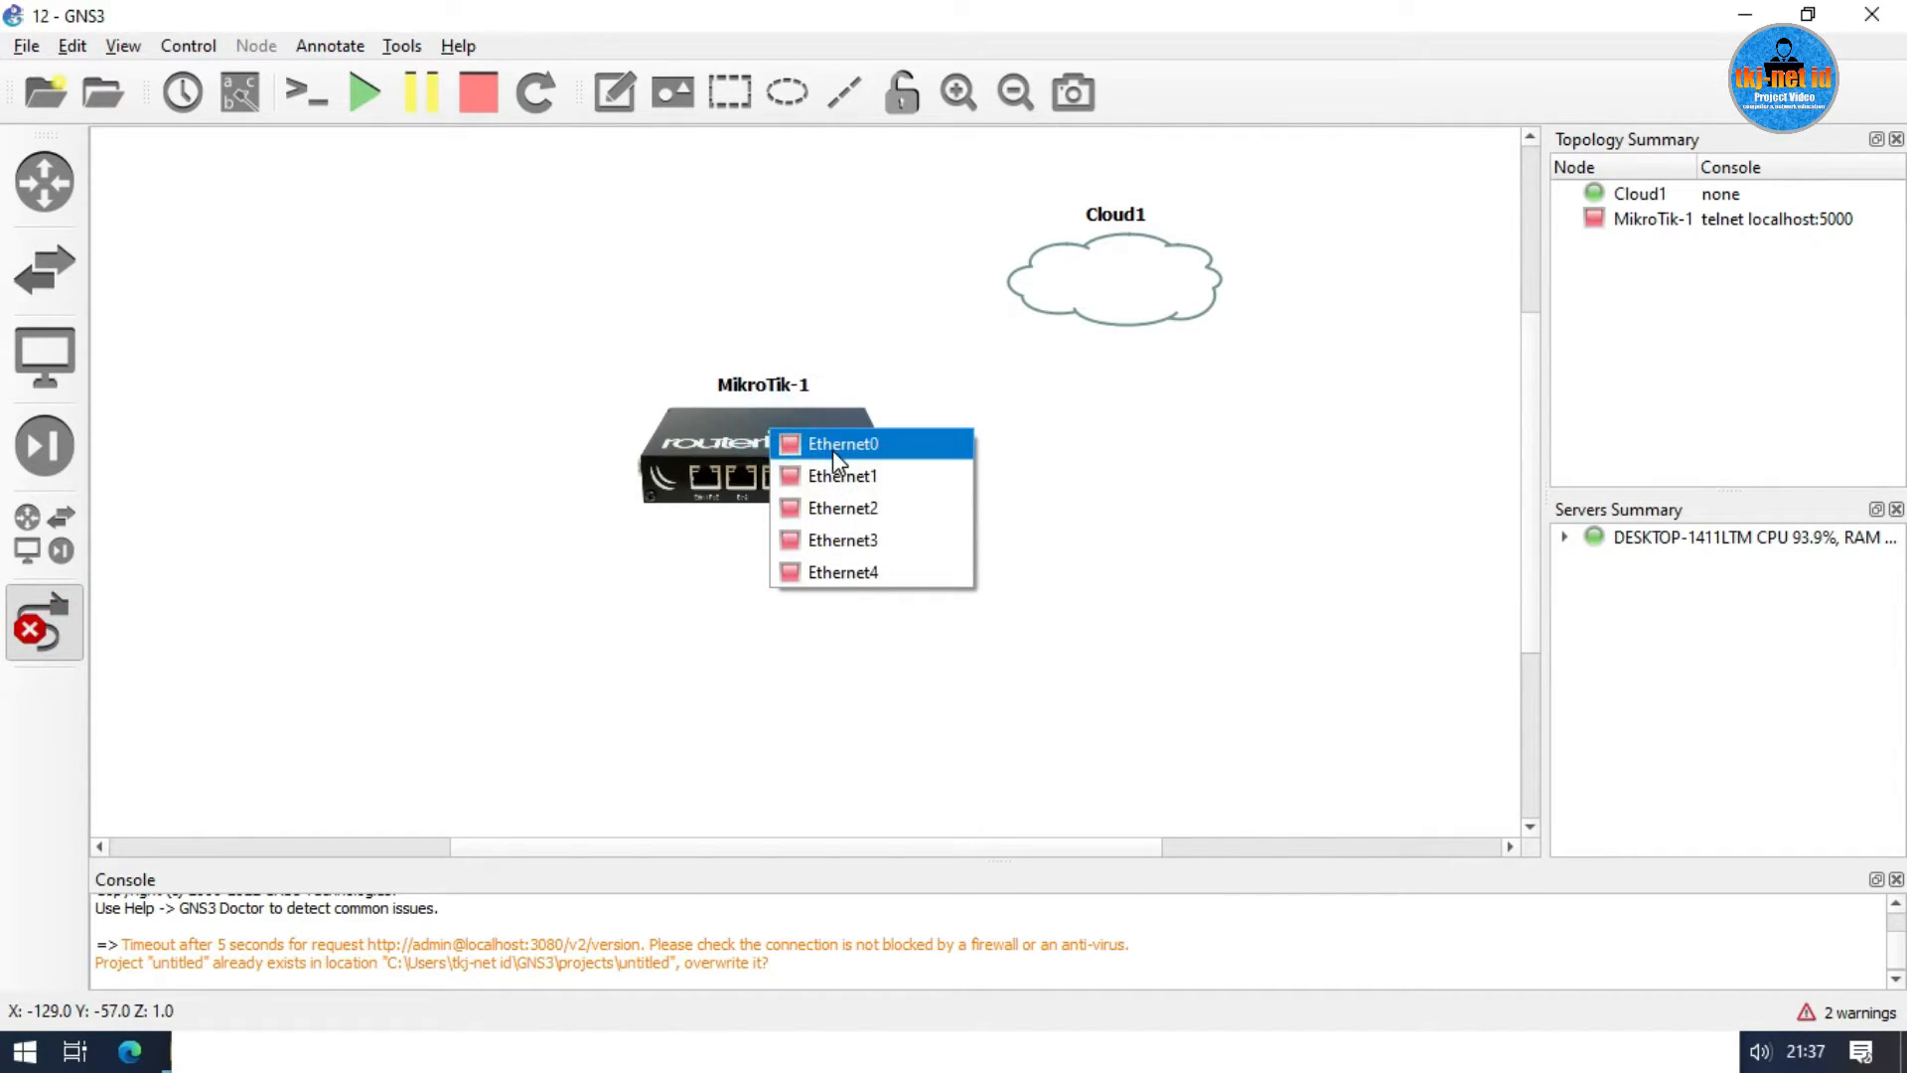
{"action": "left_click", "coordinate": [832, 443]}
{"action": "left_click", "coordinate": [1097, 287]}
{"action": "left_click", "coordinate": [1146, 303]}
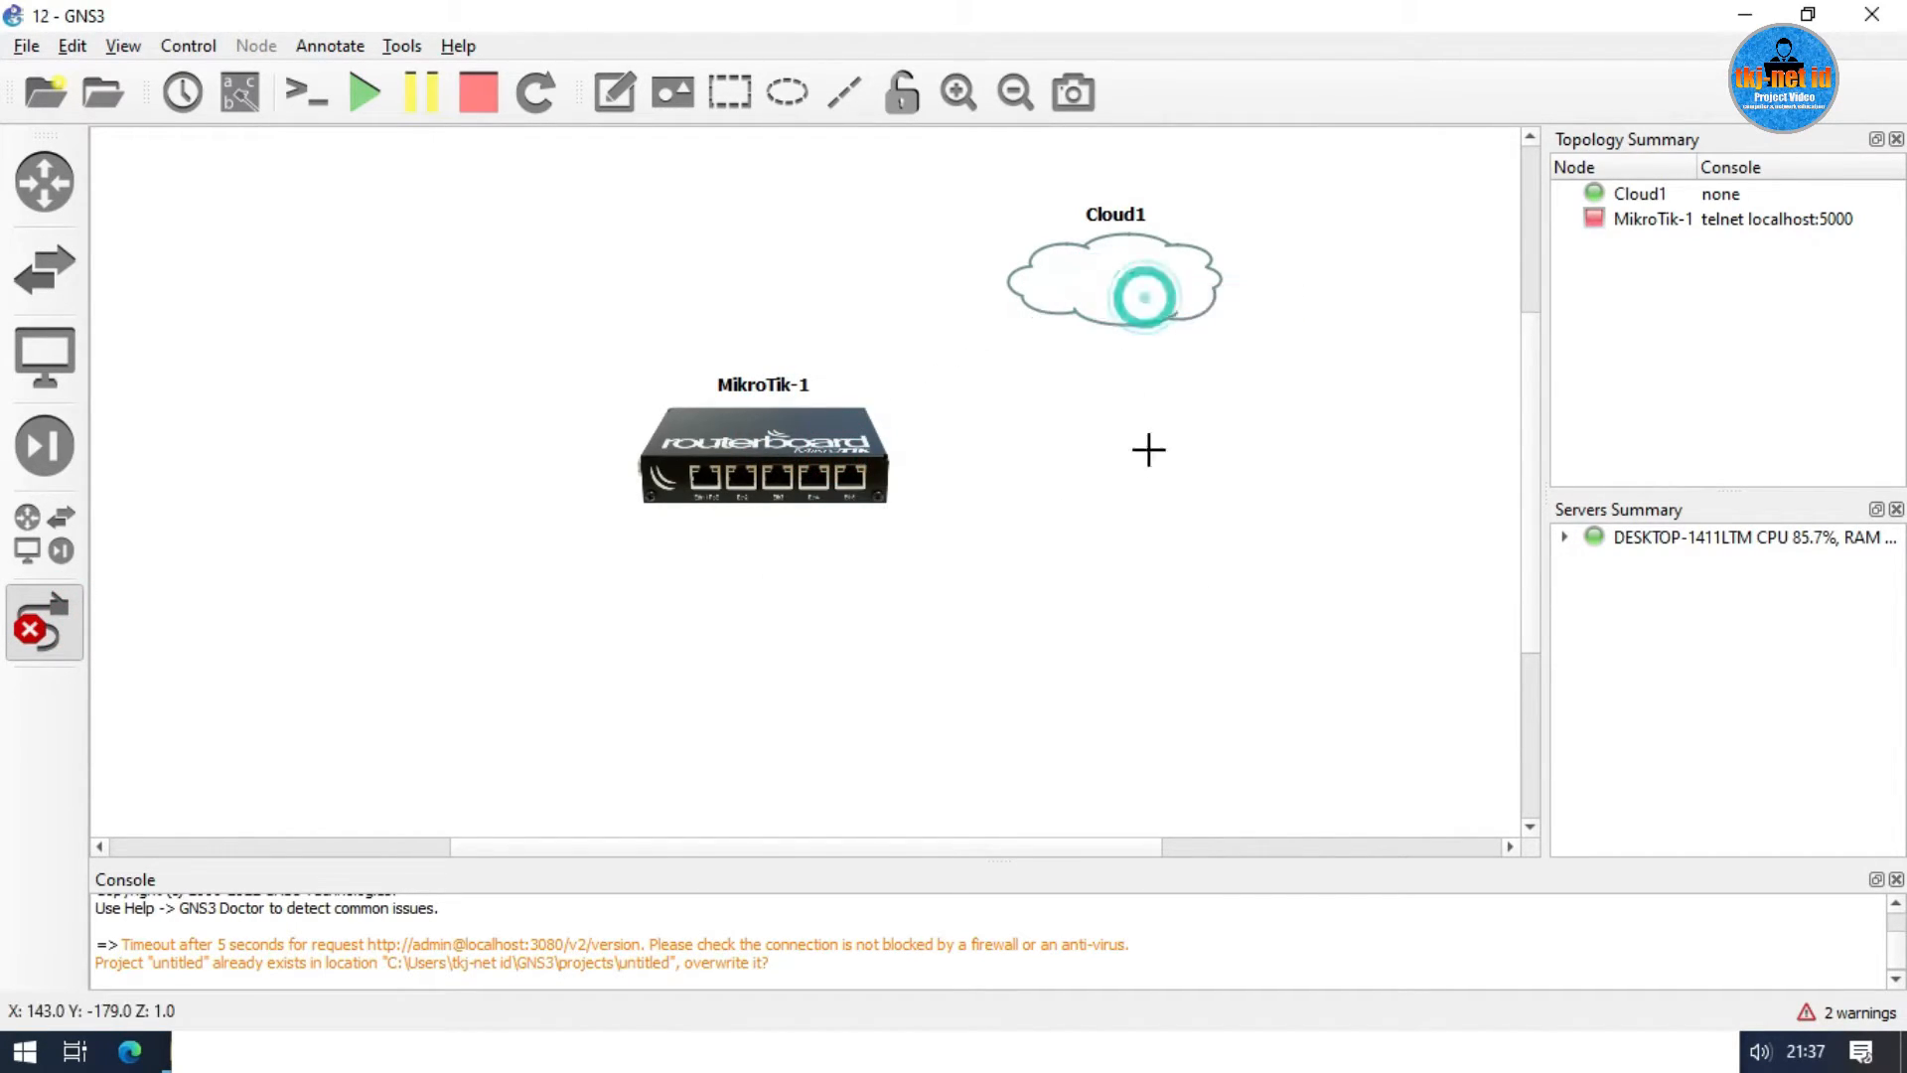
{"action": "right_click", "coordinate": [1141, 481]}
{"action": "left_click", "coordinate": [127, 46]}
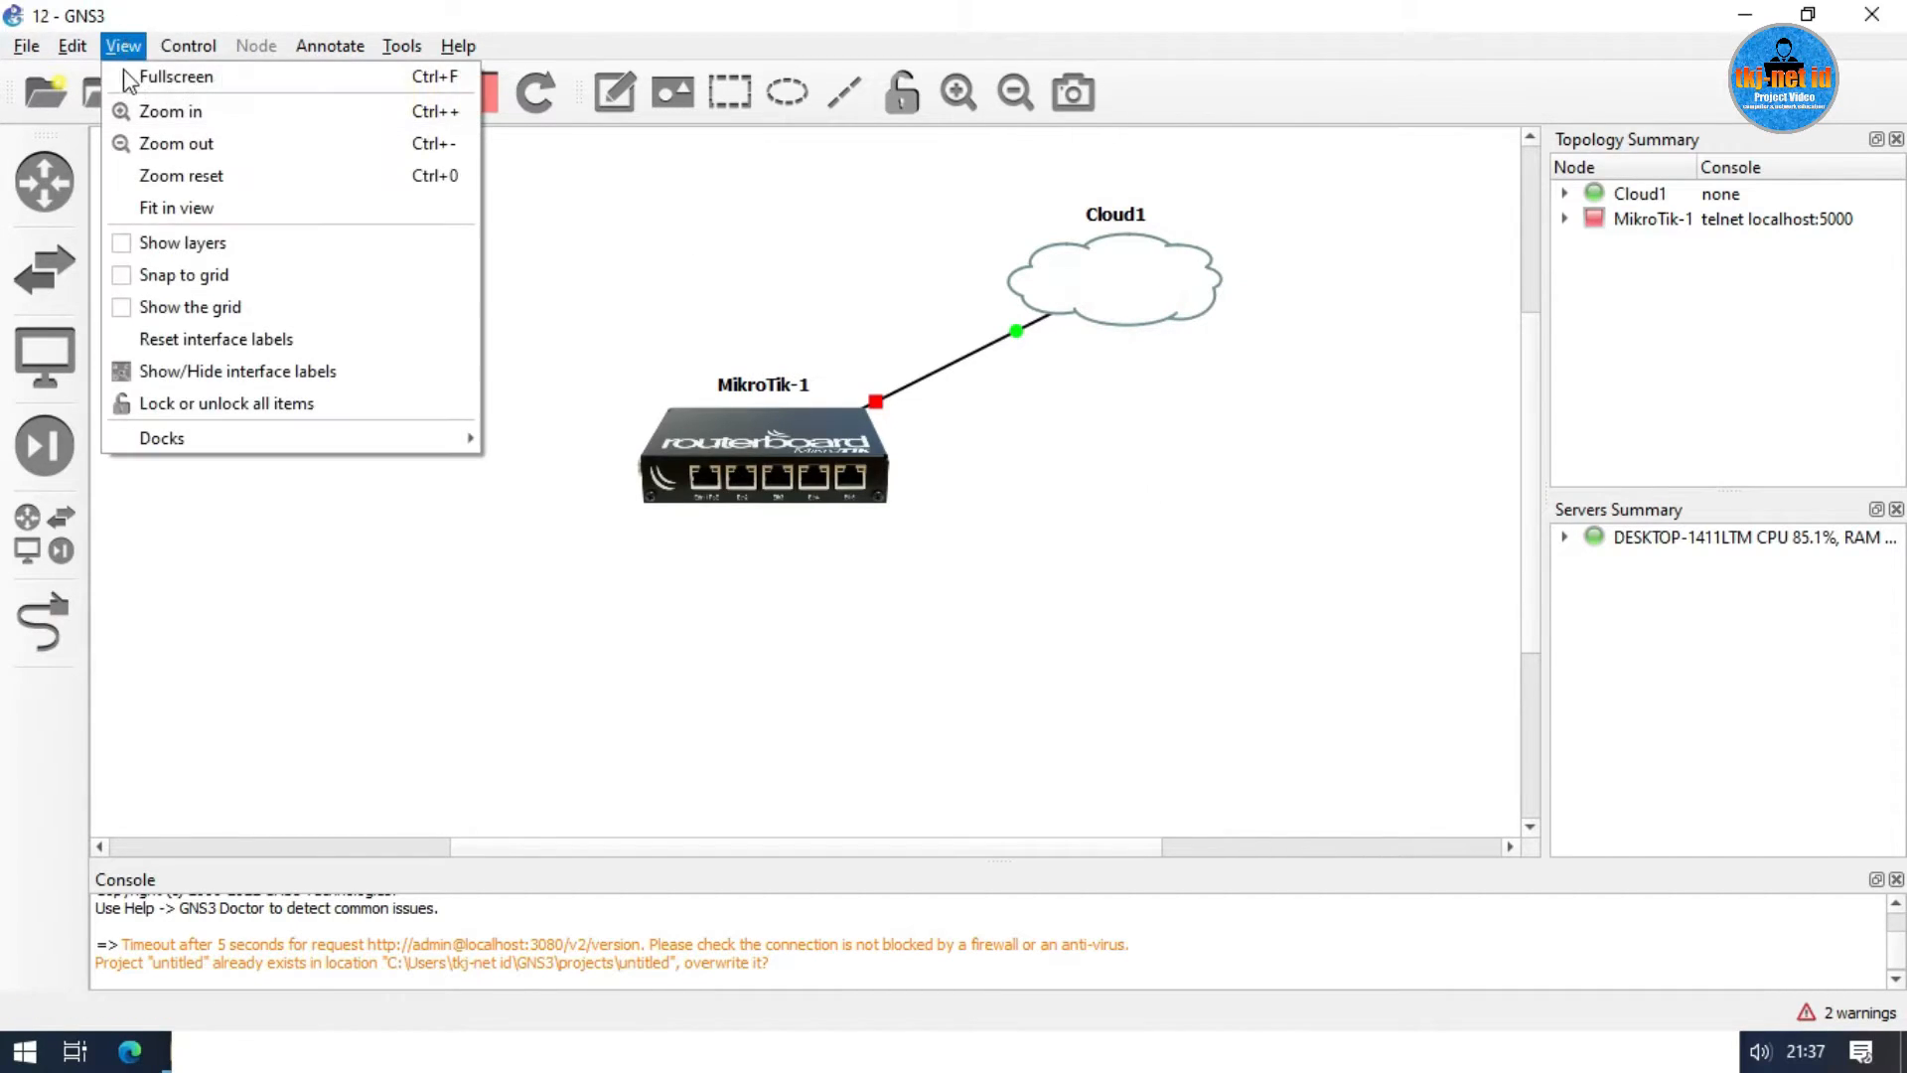
{"action": "left_click", "coordinate": [232, 369]}
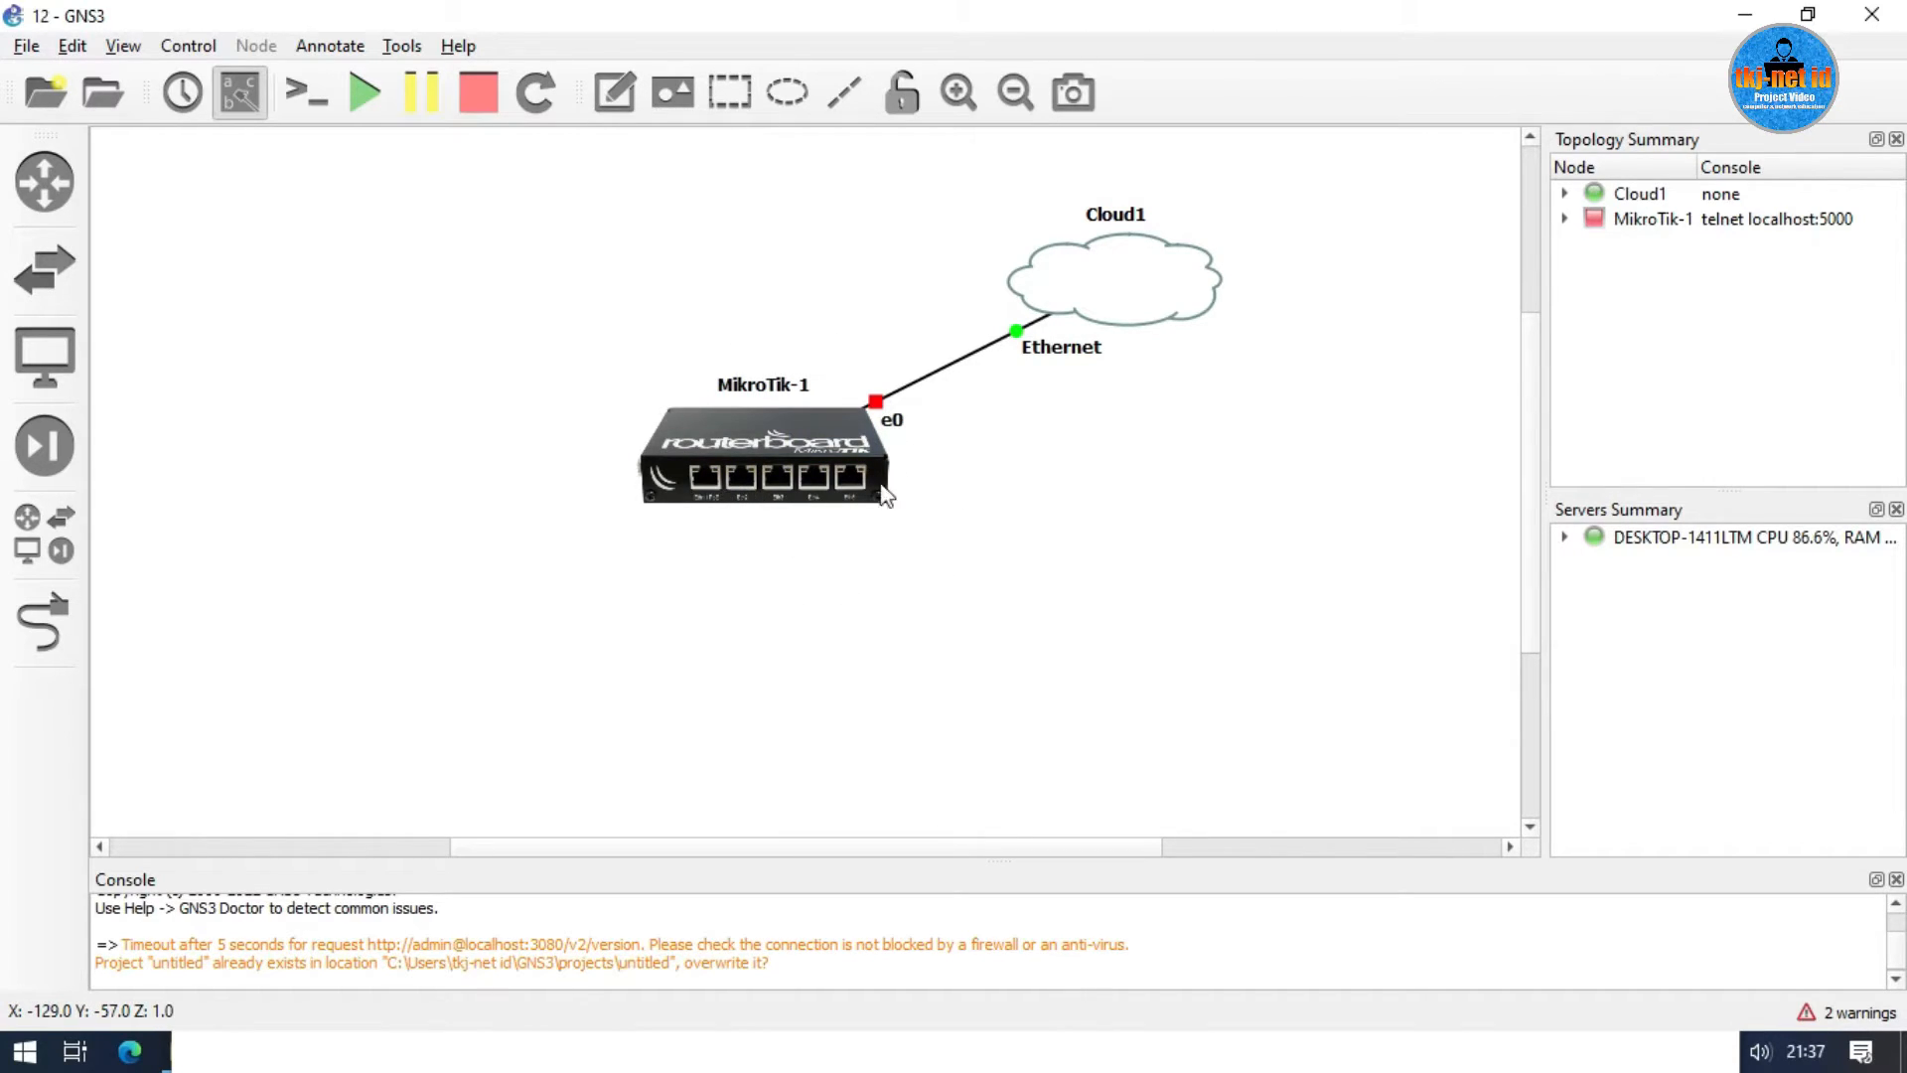
Start the MikroTik-1 router.
{"action": "left_click", "coordinate": [1659, 224]}
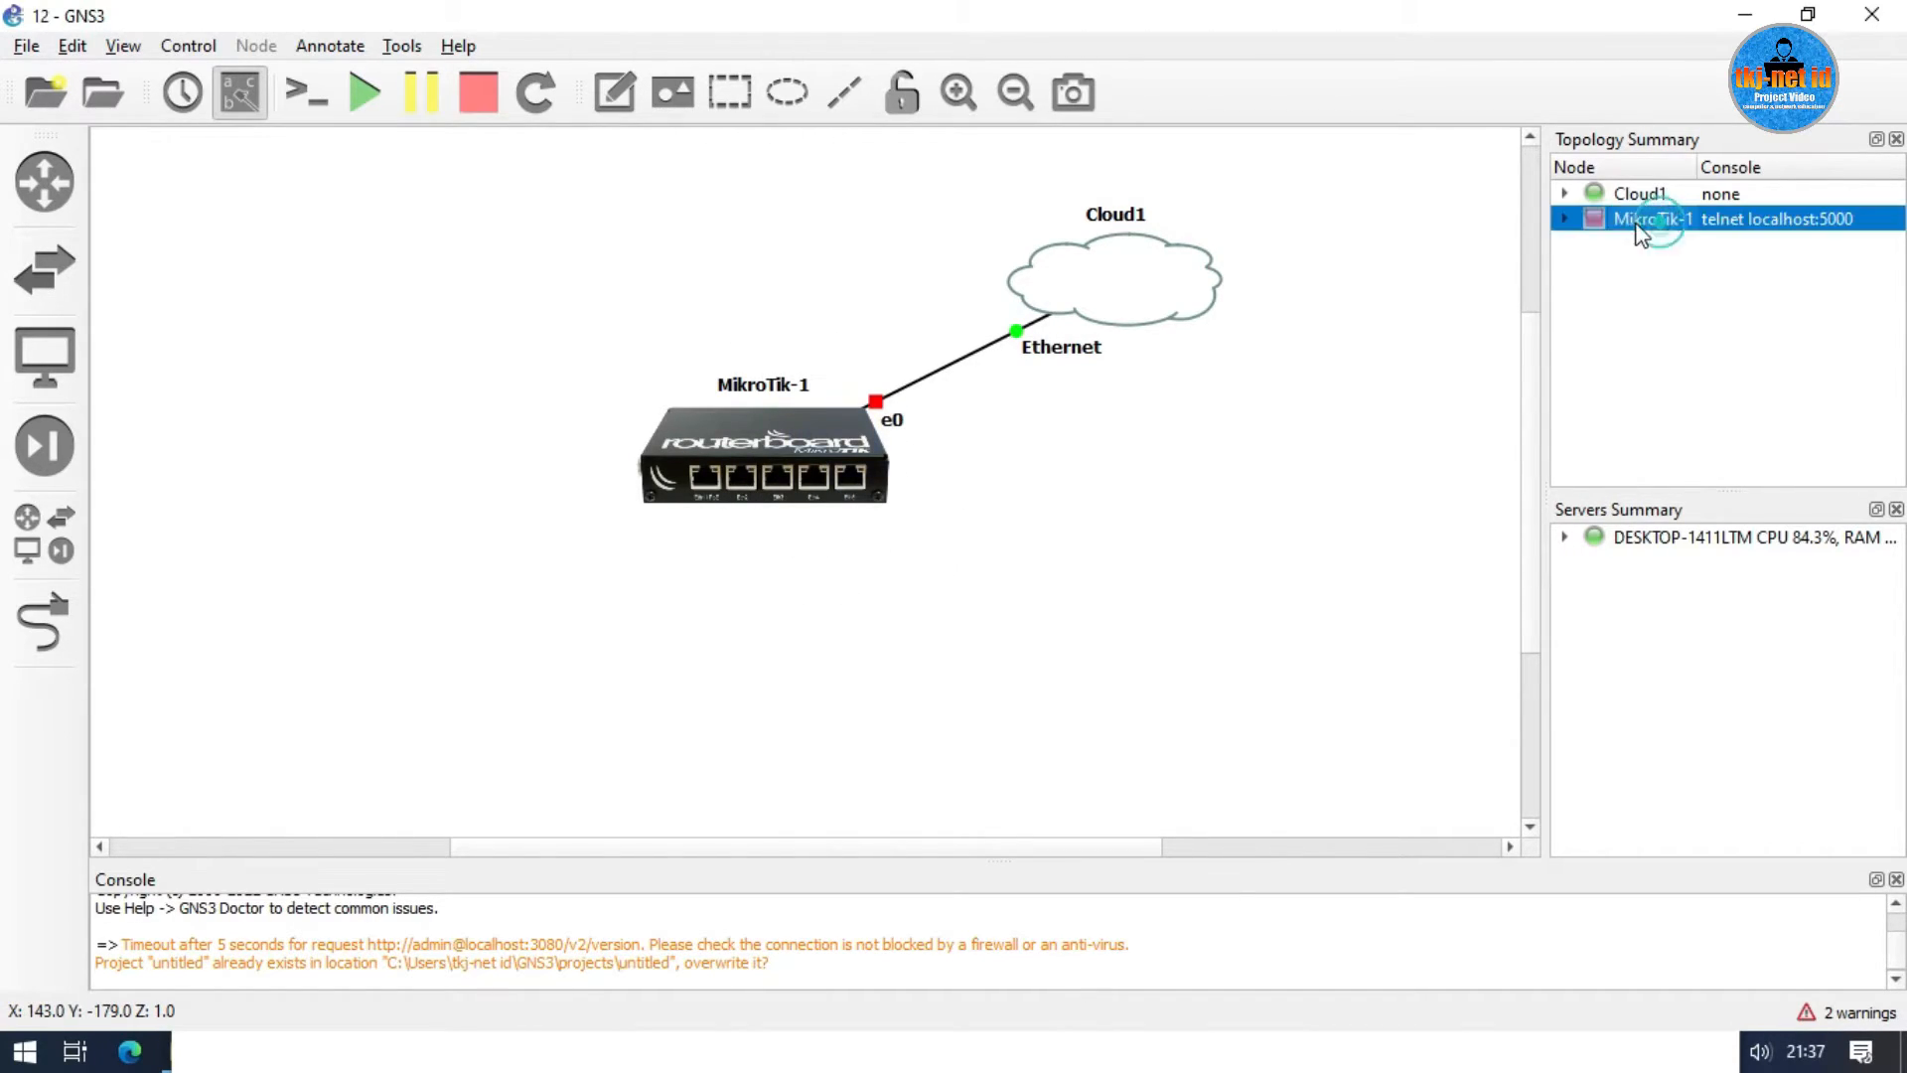
{"action": "left_click", "coordinate": [1043, 484]}
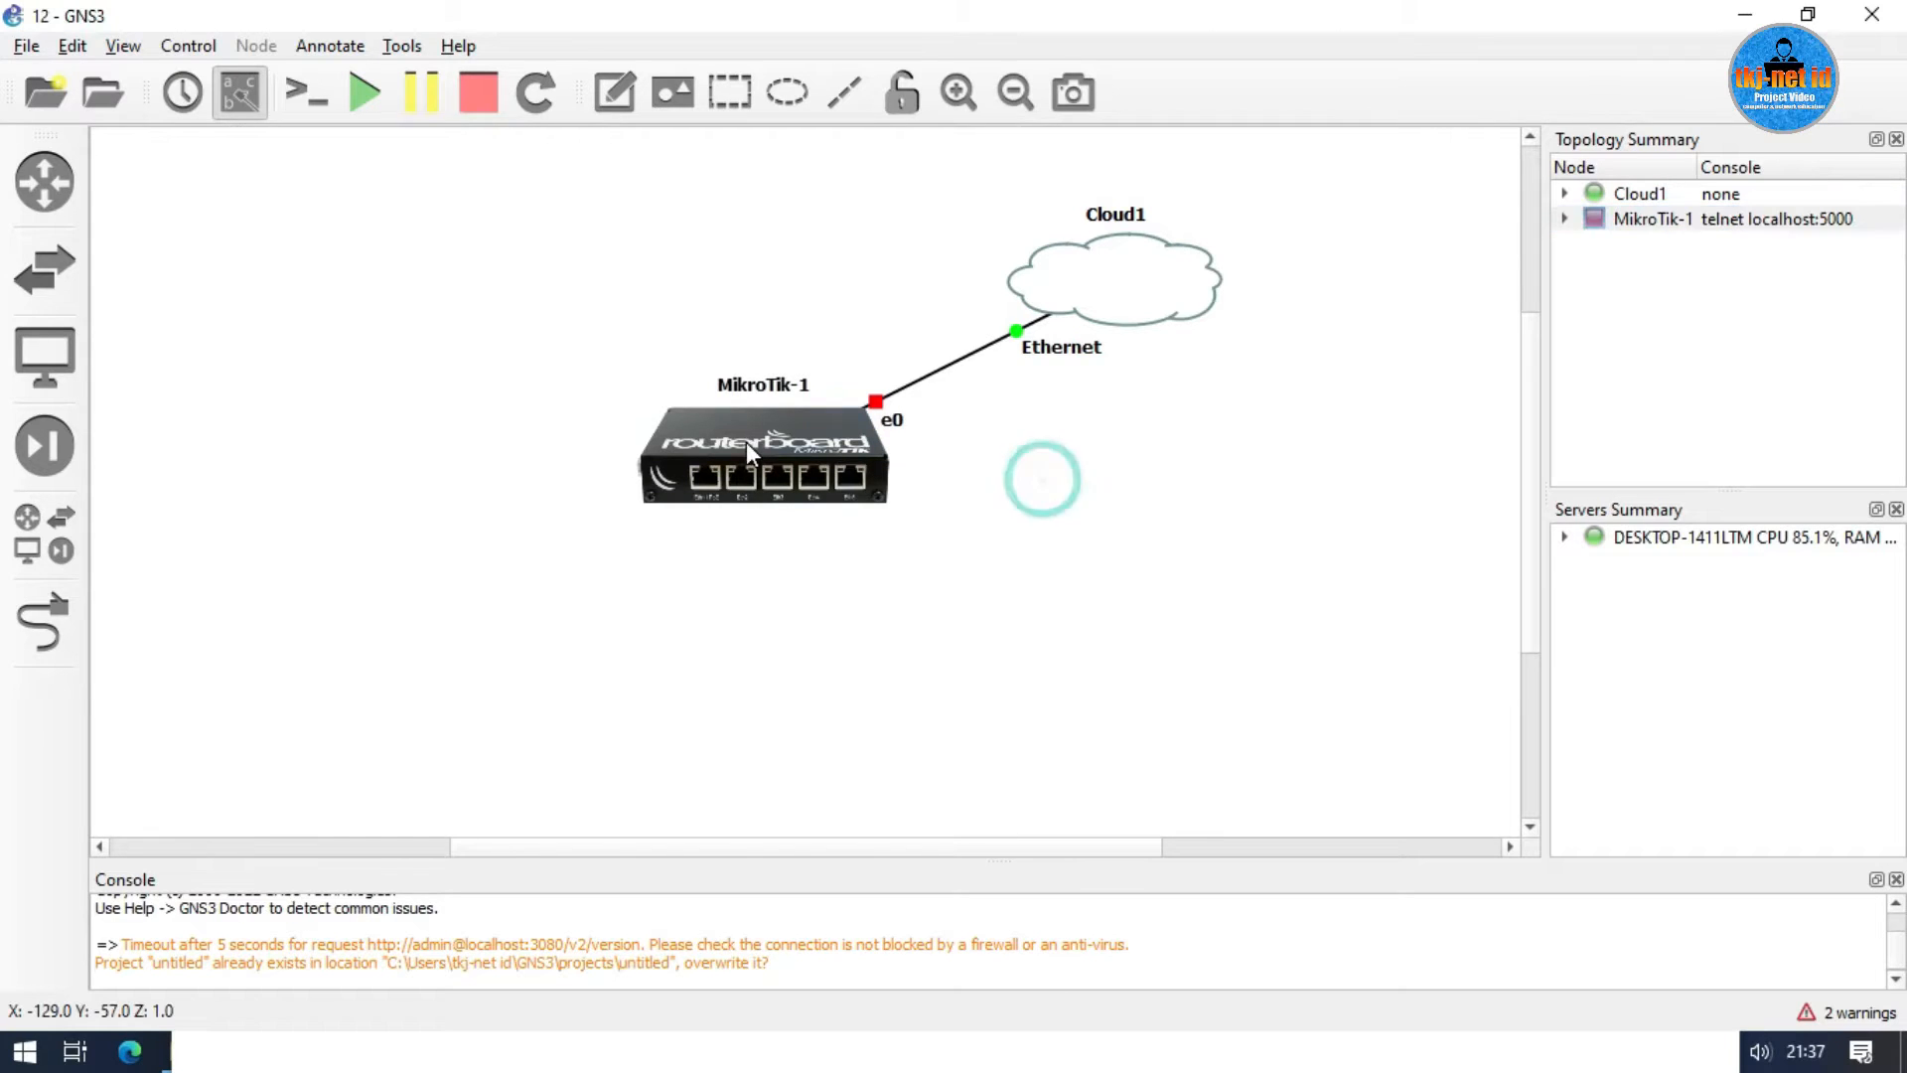
{"action": "right_click", "coordinate": [753, 437]}
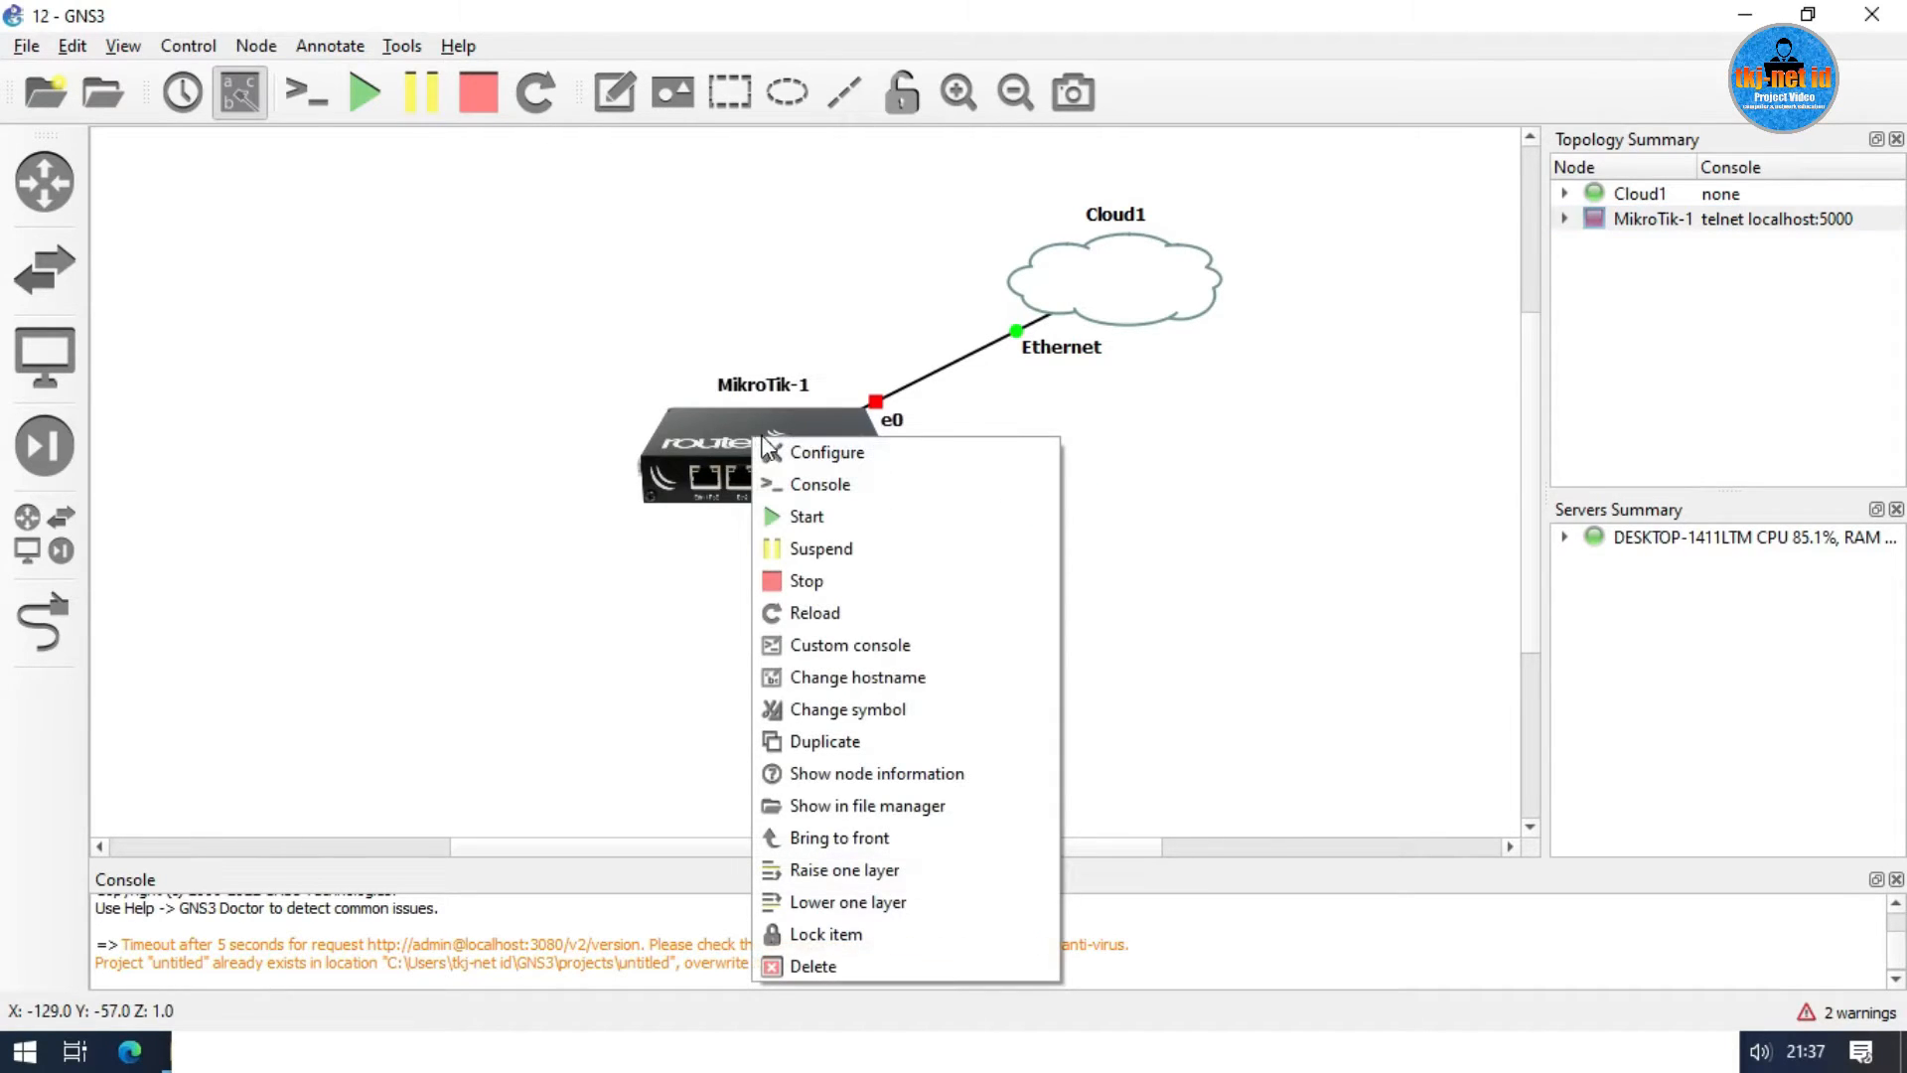
{"action": "left_click", "coordinate": [856, 517]}
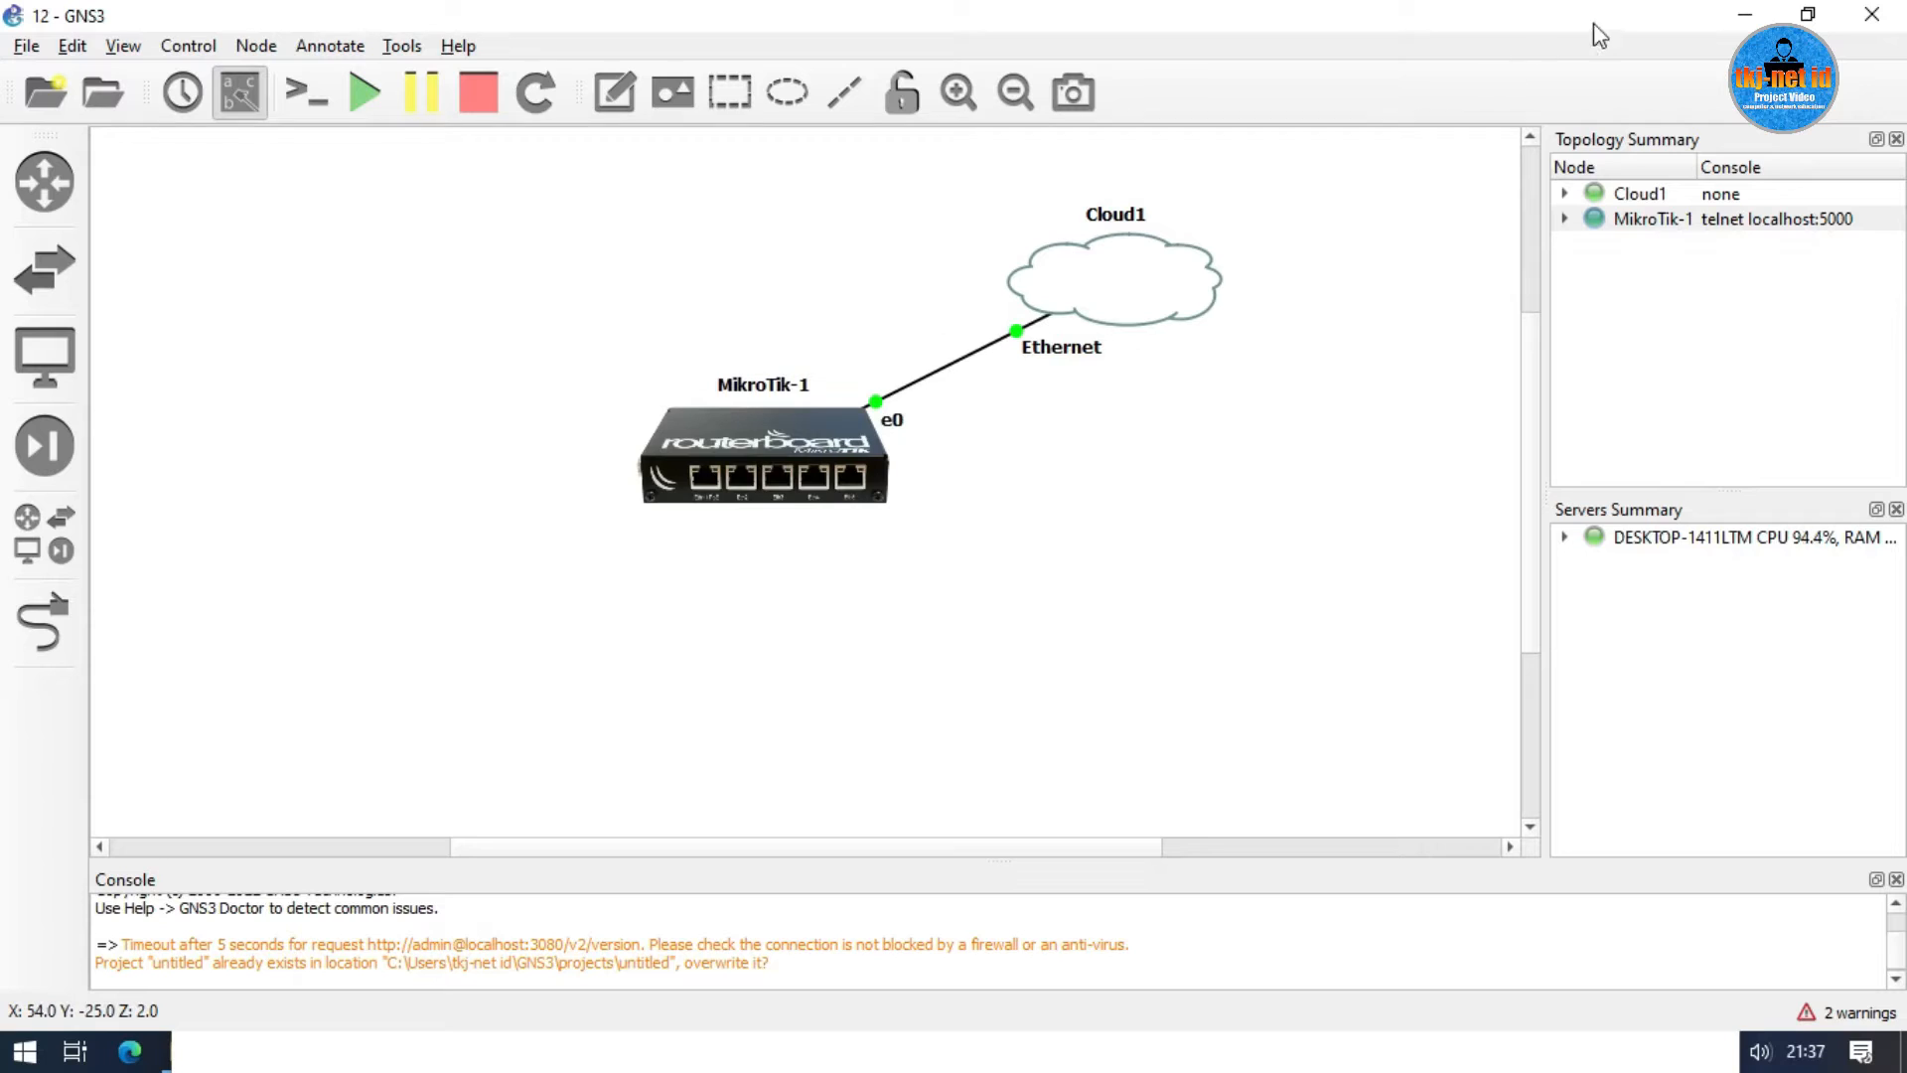
Check the Windows network adapters in the Network Connections window, then return to the topology.
{"action": "left_click", "coordinate": [1078, 1056]}
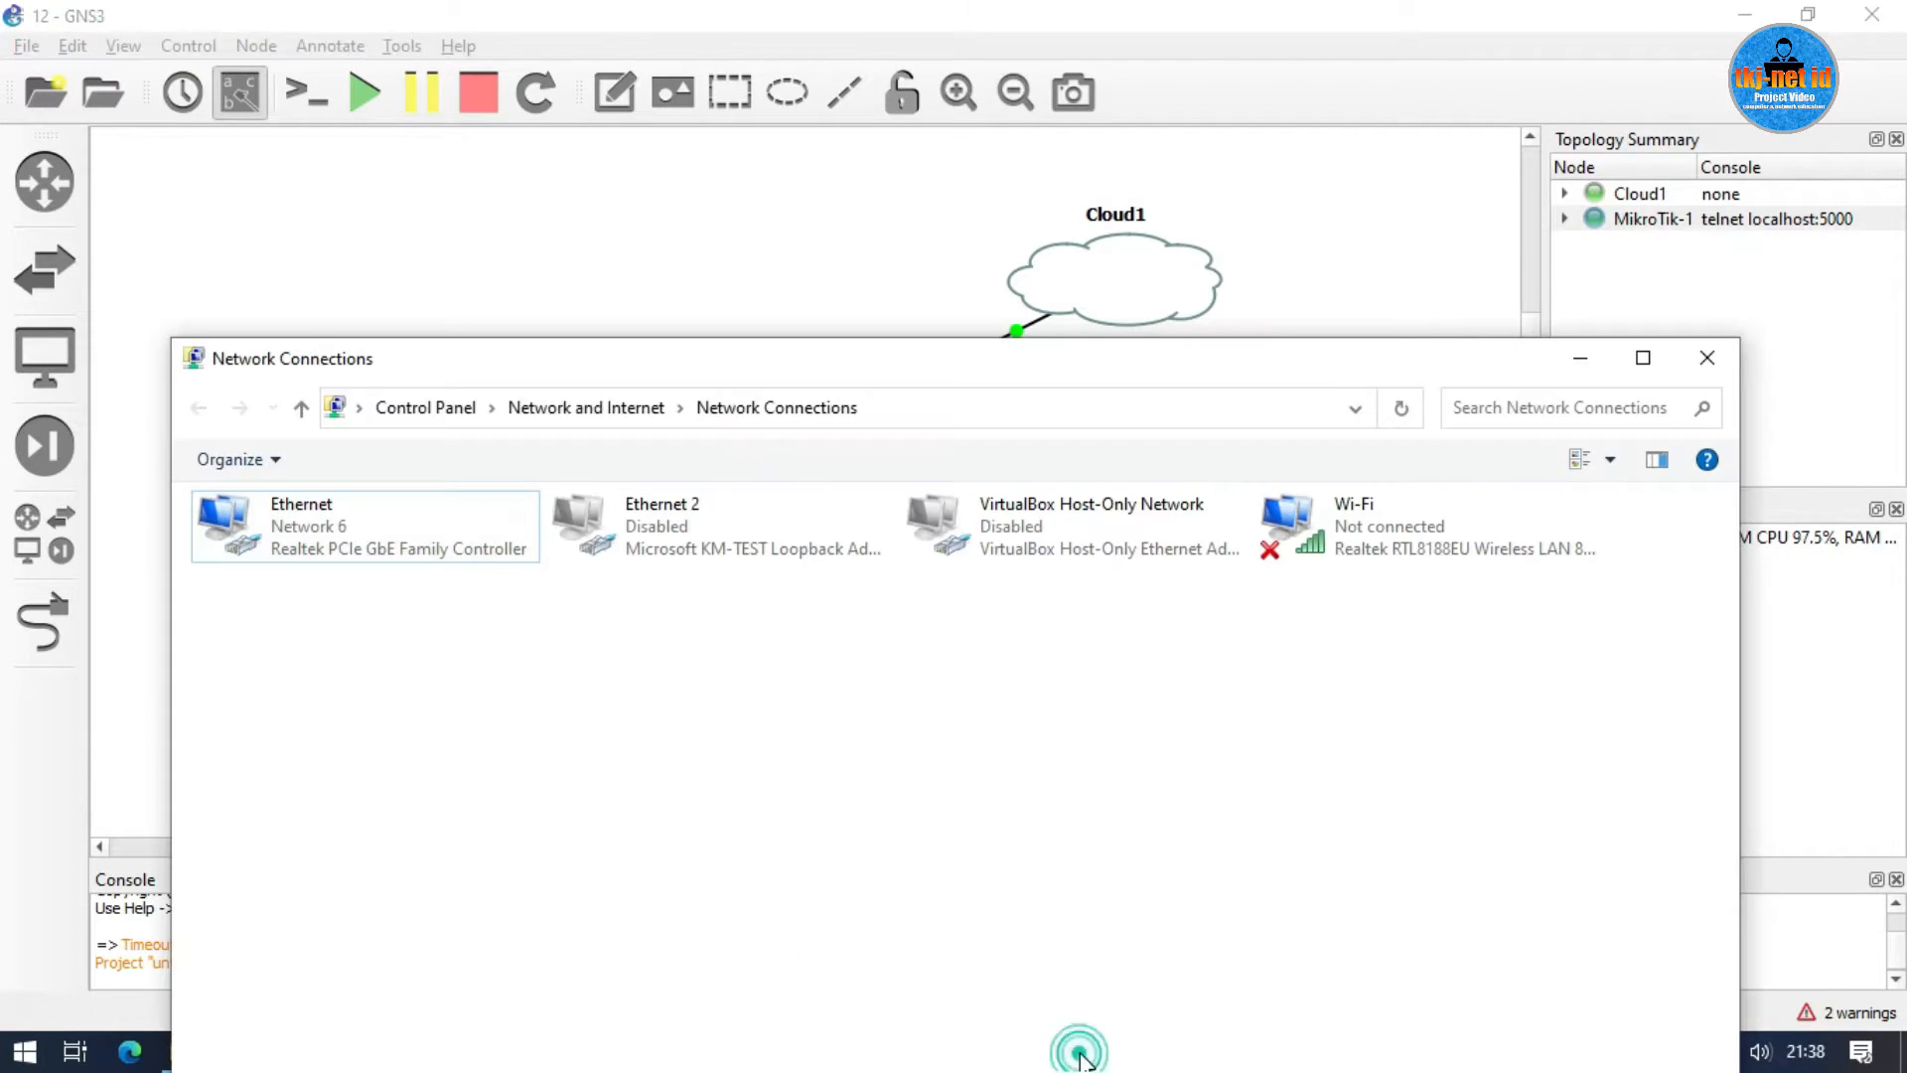
{"action": "left_click_drag", "start_coordinate": [1394, 350], "coordinate": [1412, 107]}
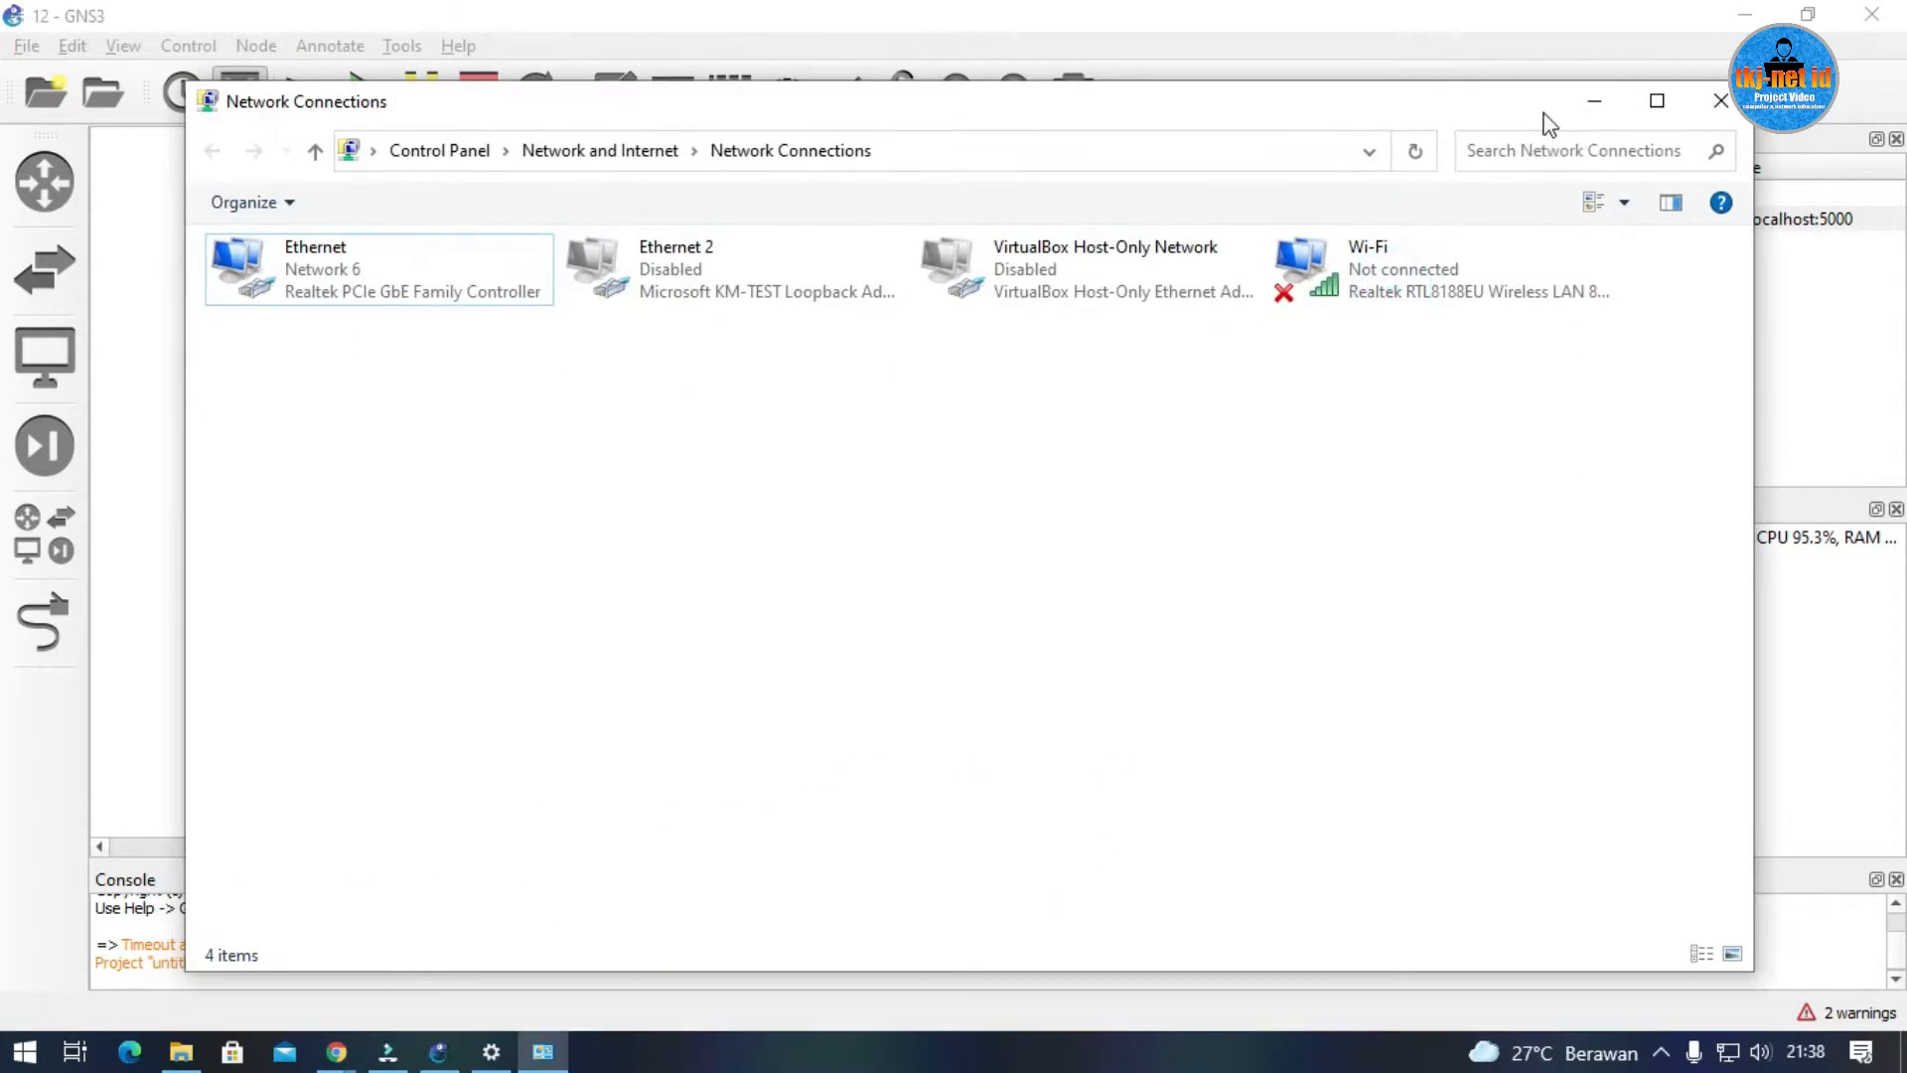
{"action": "left_click", "coordinate": [1573, 100]}
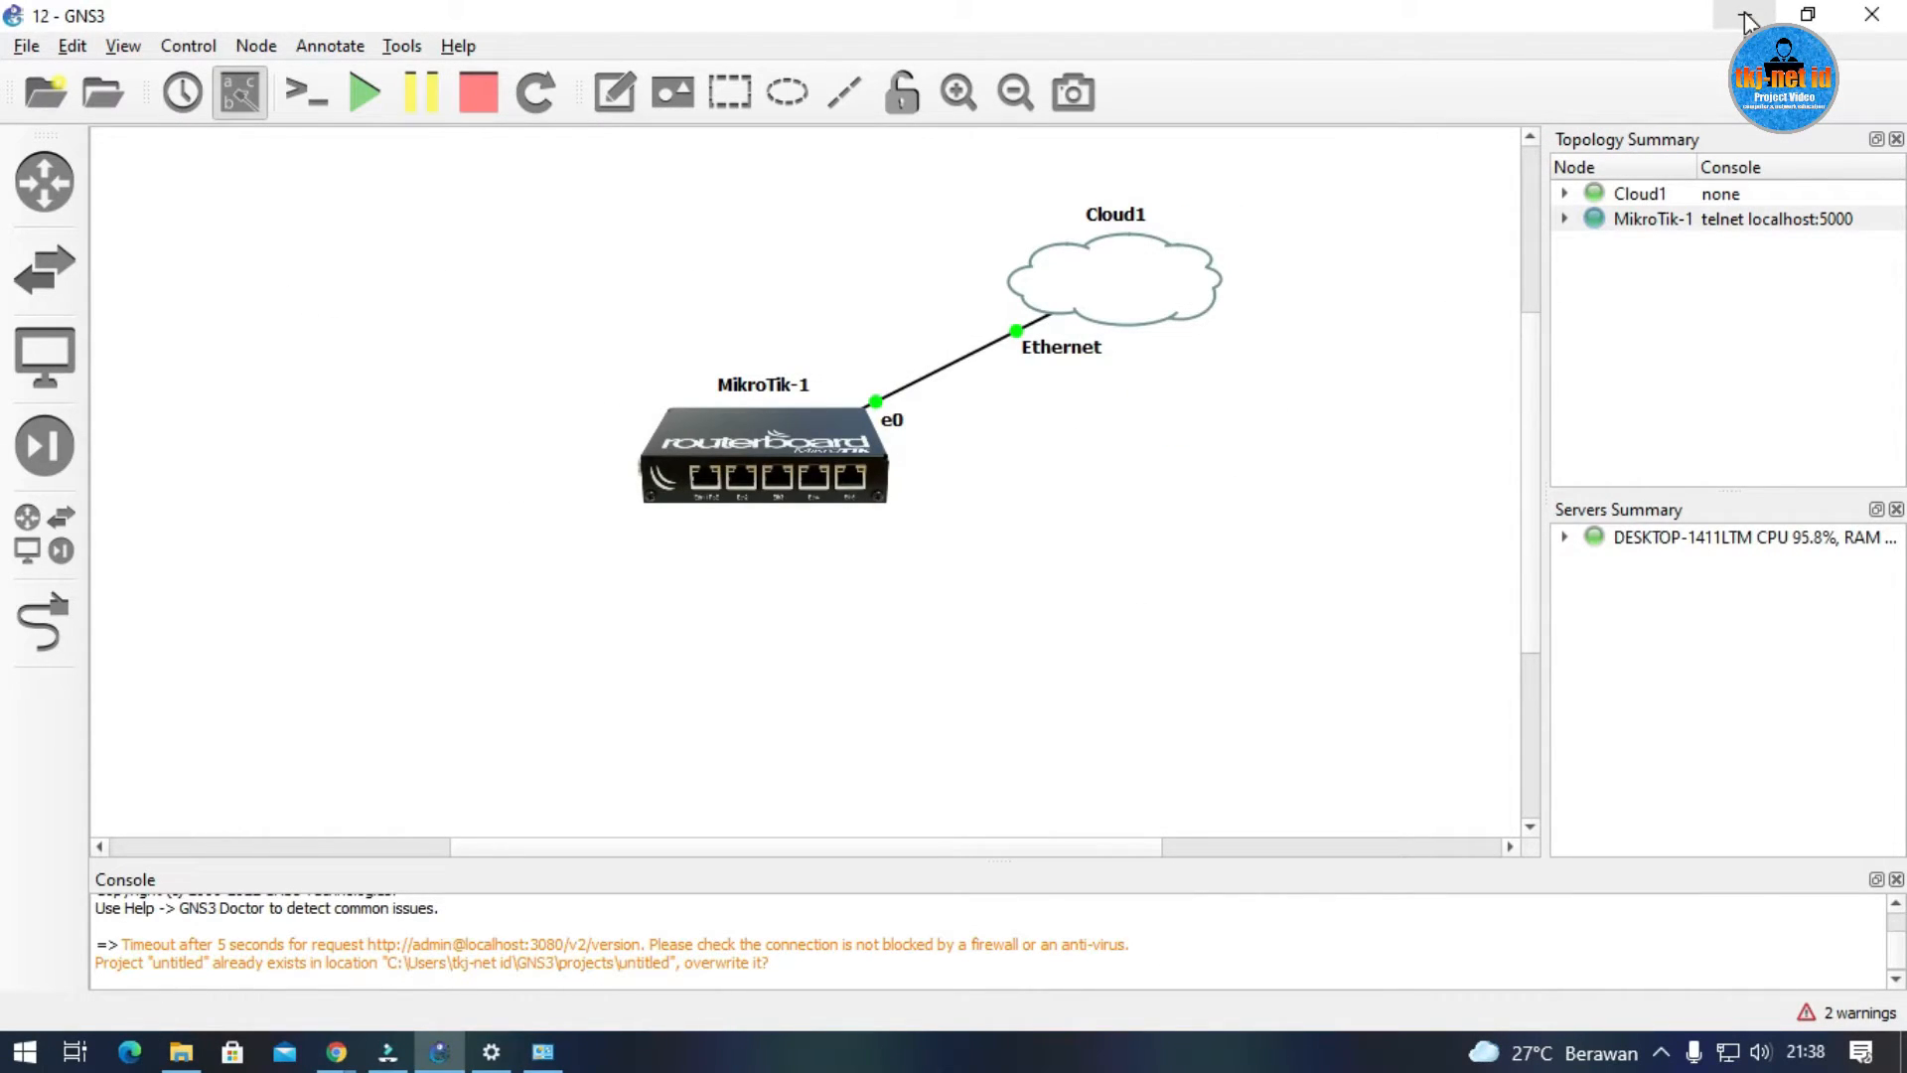
Launch WinBox from the desktop and place its window over GNS3 so the MikroTik-1 router stays visible.
{"action": "left_click", "coordinate": [1746, 17]}
{"action": "double_click", "coordinate": [245, 164]}
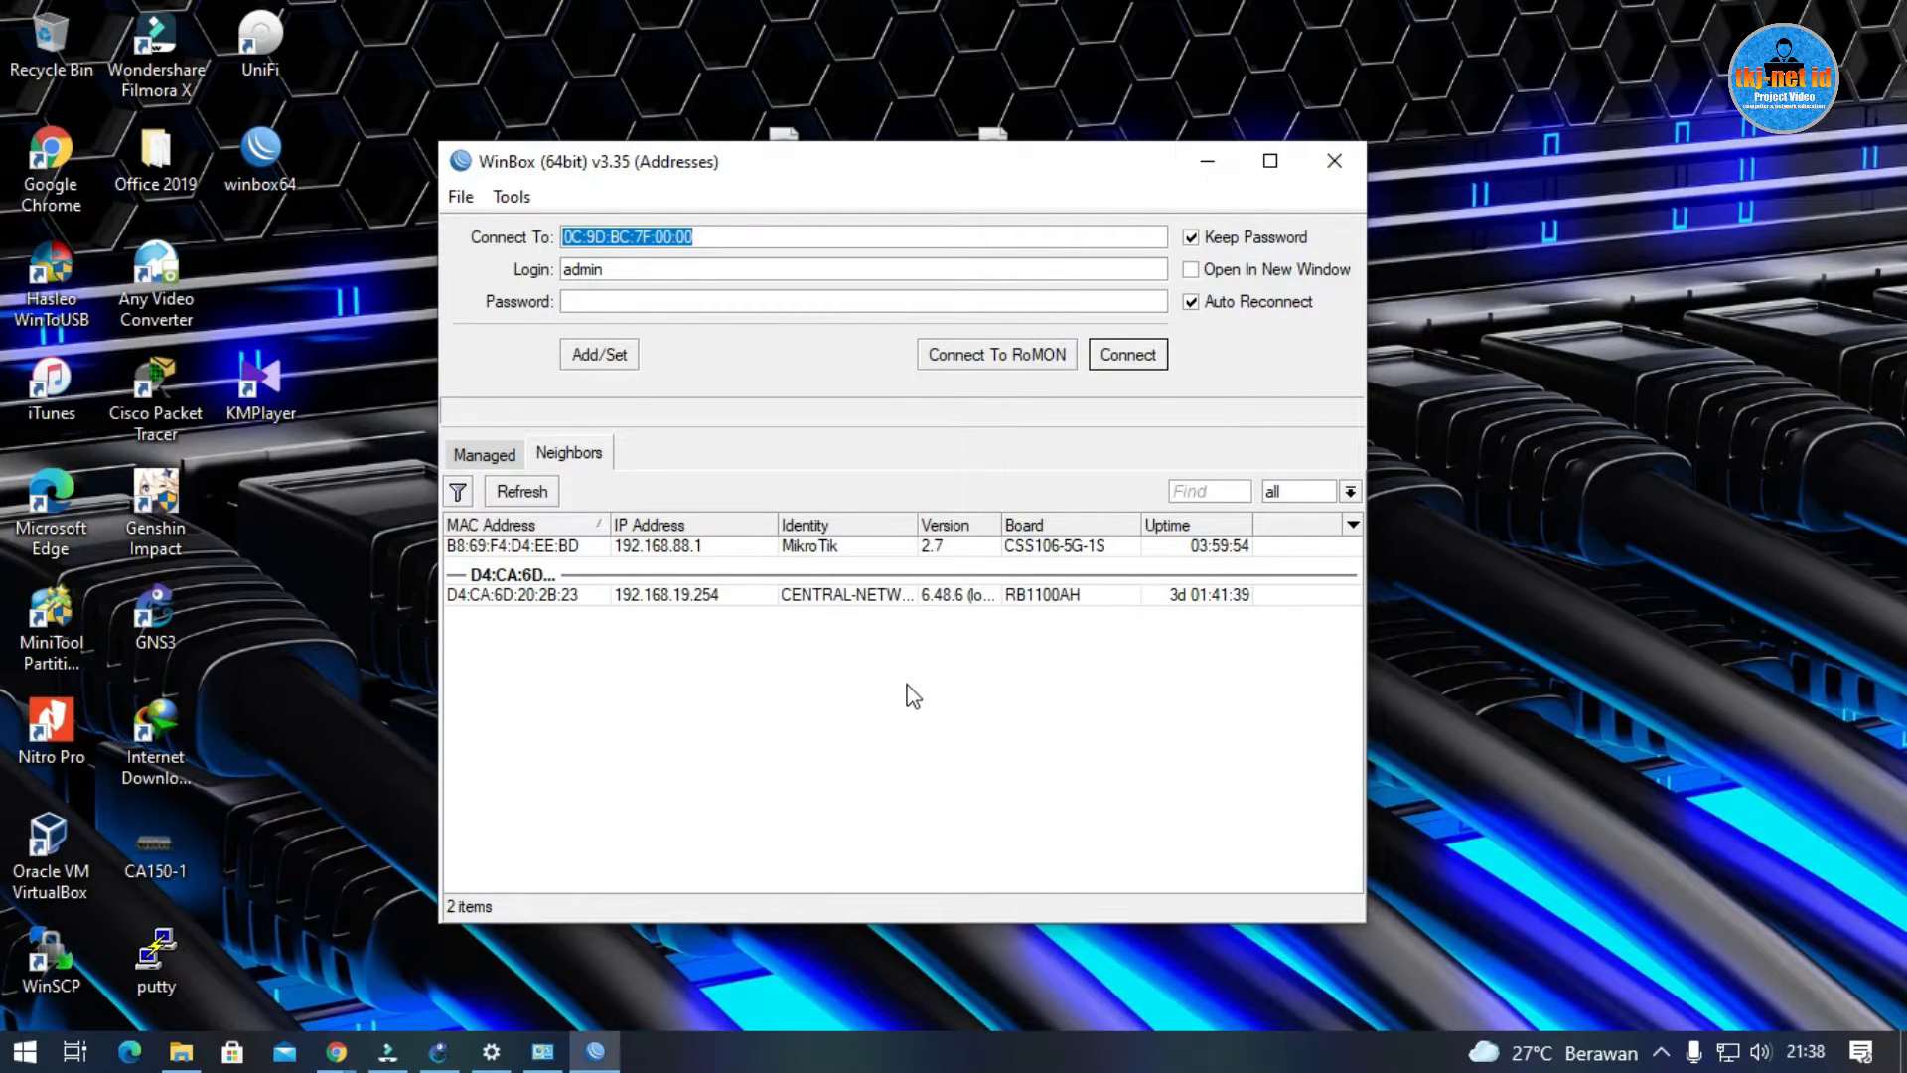
{"action": "left_click", "coordinate": [914, 695]}
{"action": "left_click", "coordinate": [438, 1051]}
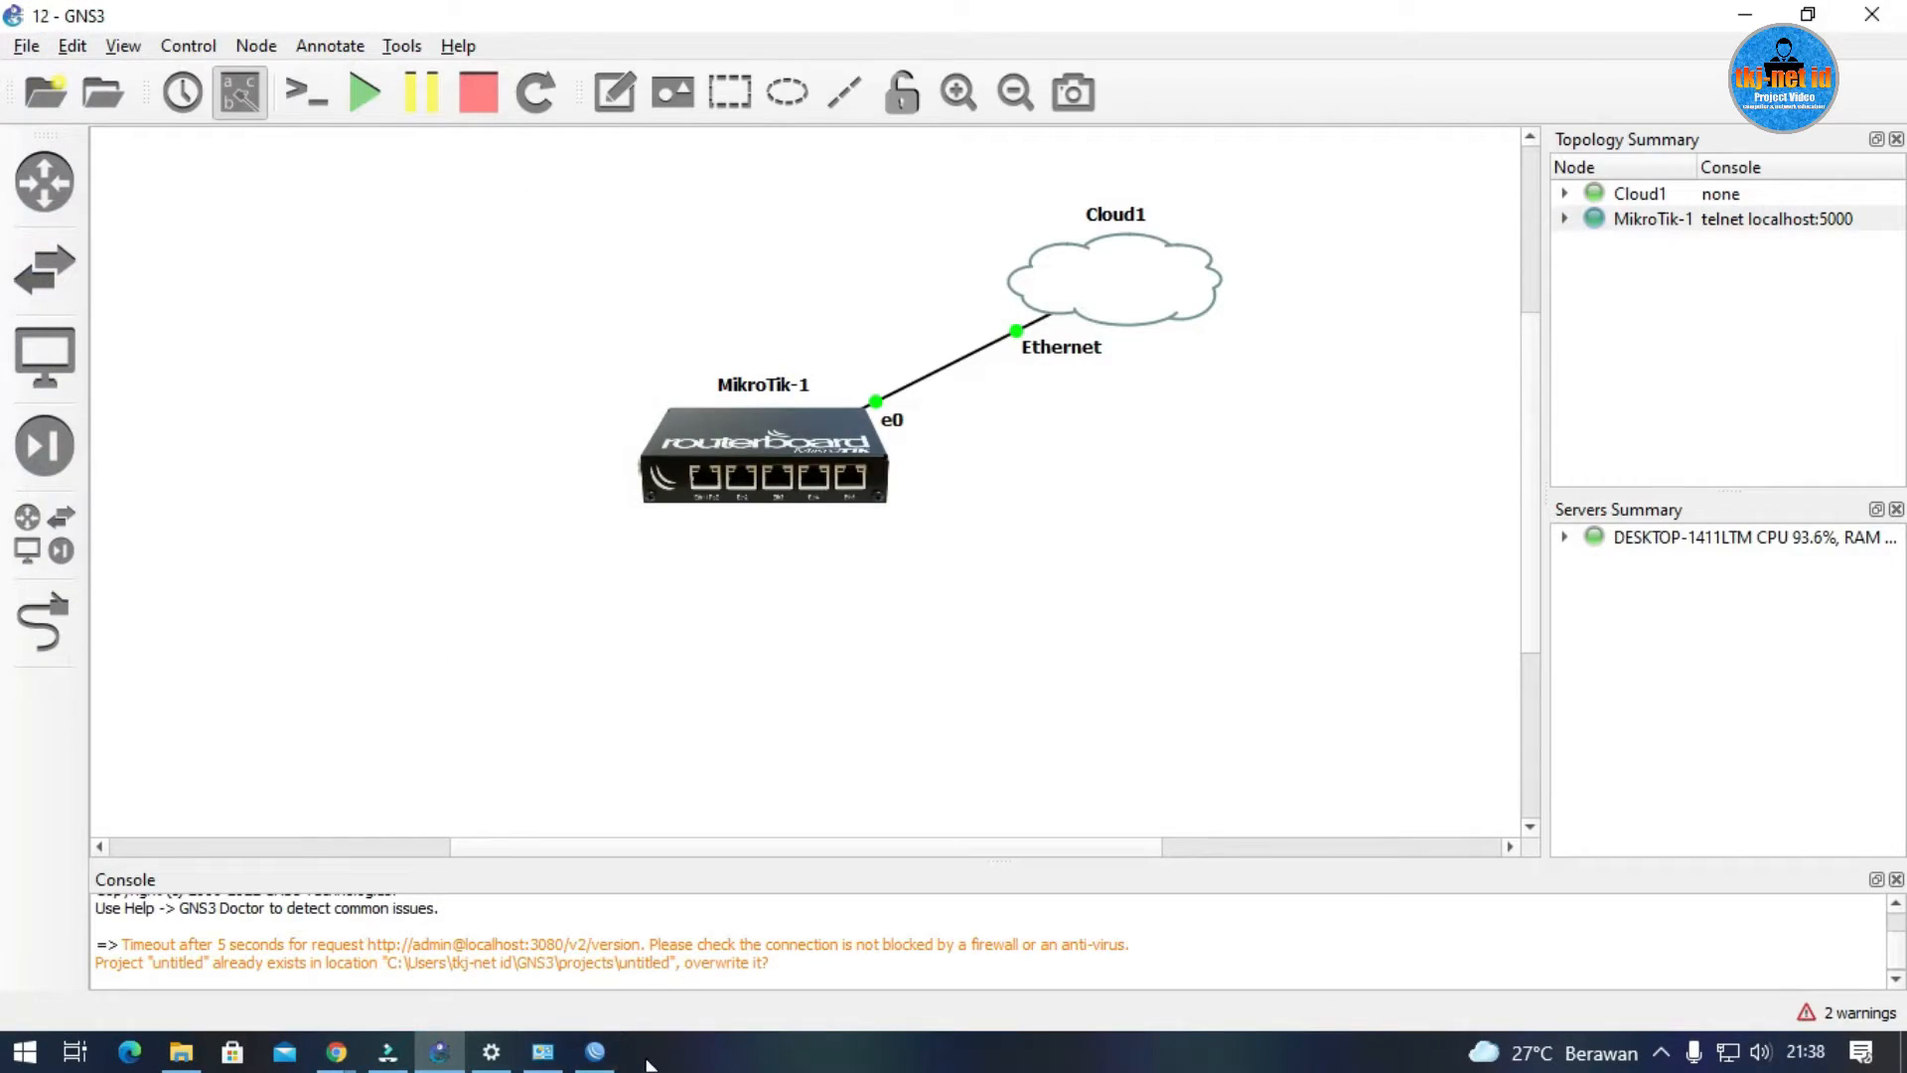
{"action": "left_click", "coordinate": [596, 1053]}
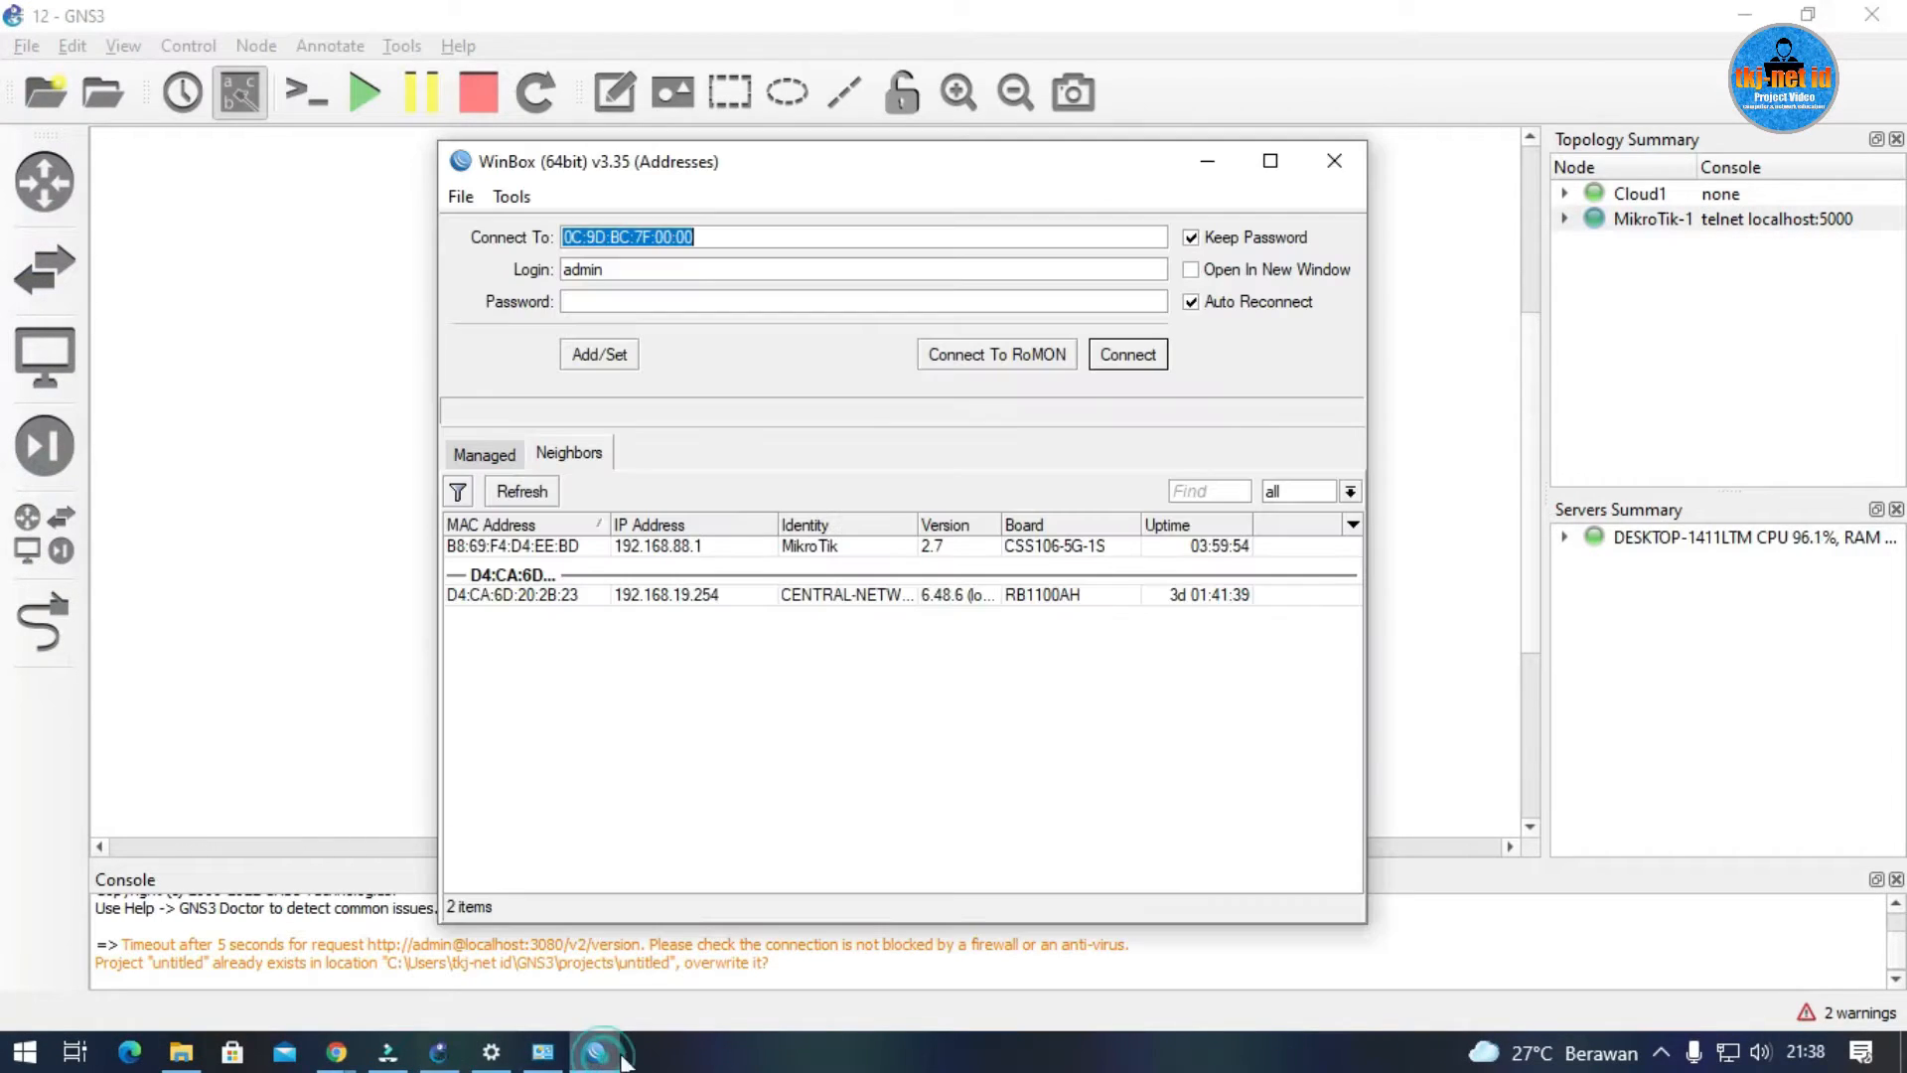
{"action": "left_click_drag", "start_coordinate": [932, 175], "coordinate": [1389, 95]}
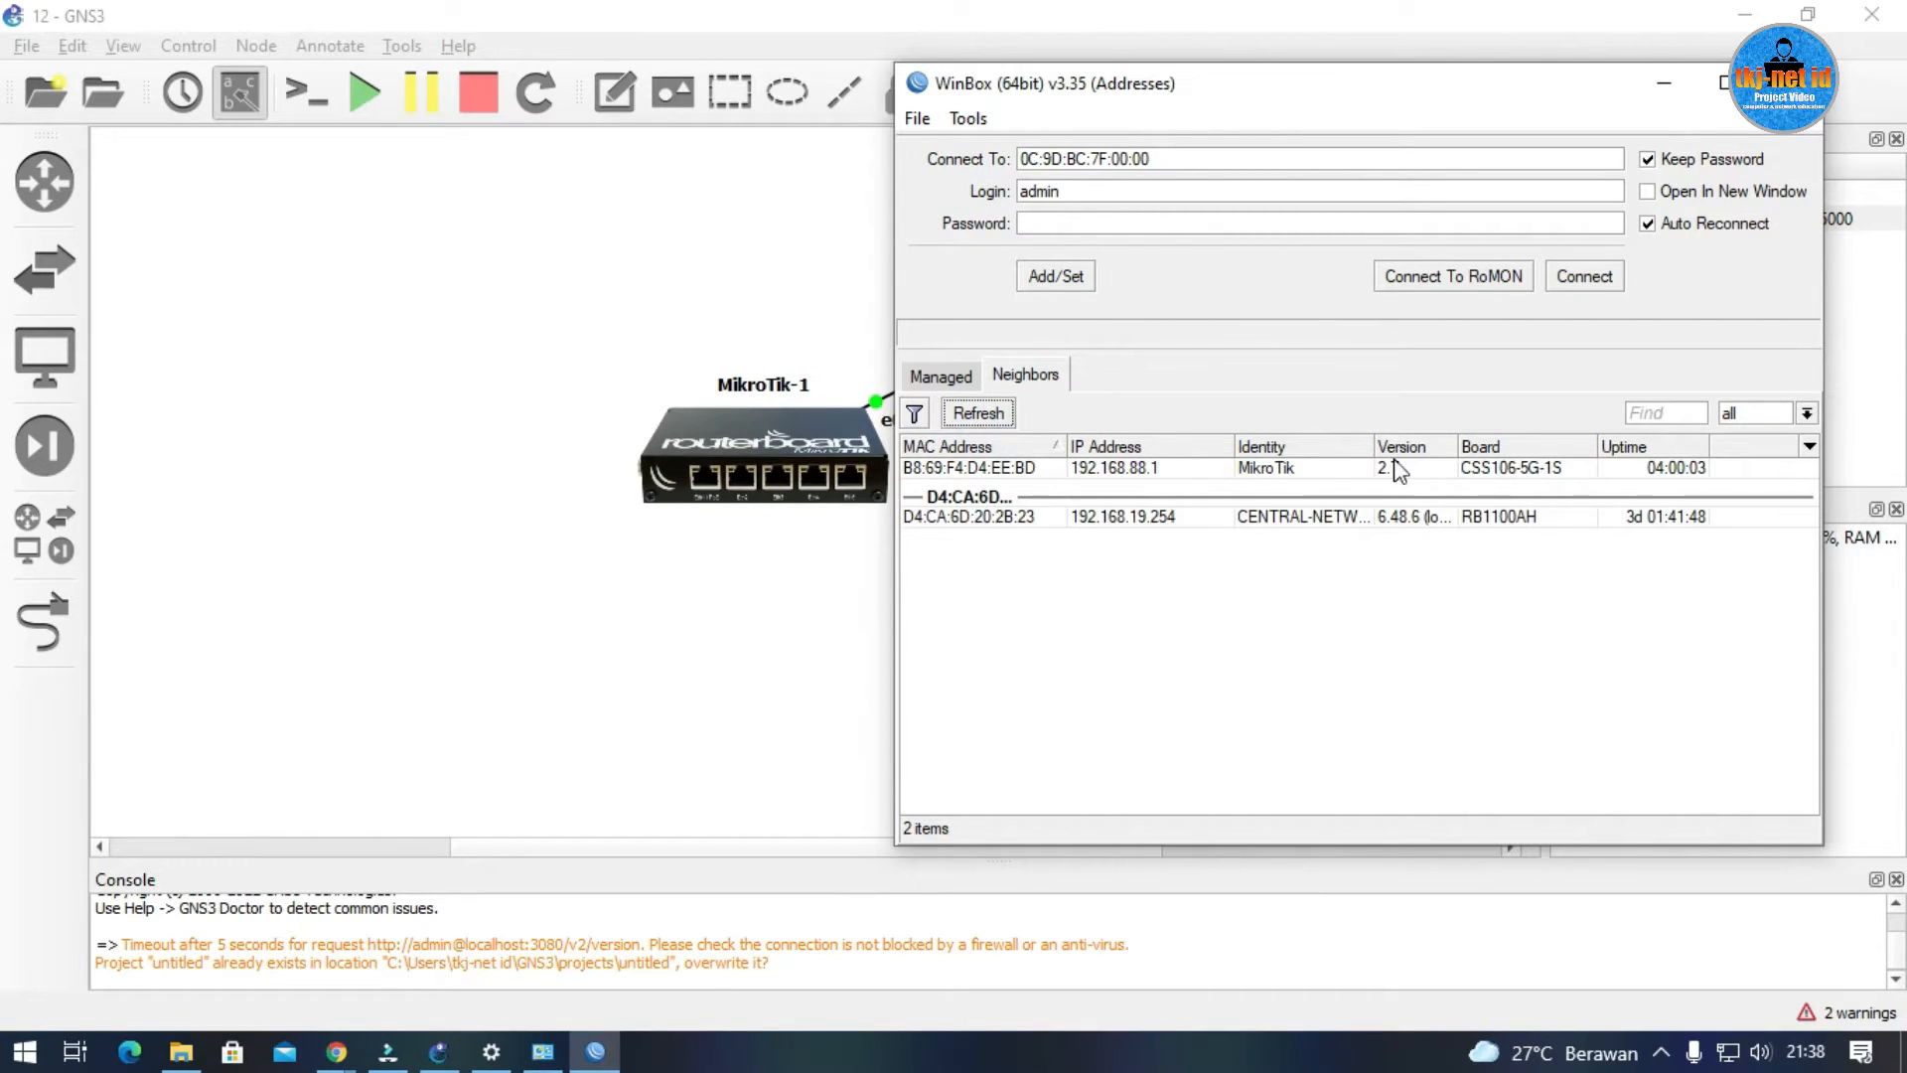
Open the MikroTik-1 console from GNS3 and check whether RouterOS has booted.
{"action": "left_click", "coordinate": [1041, 27]}
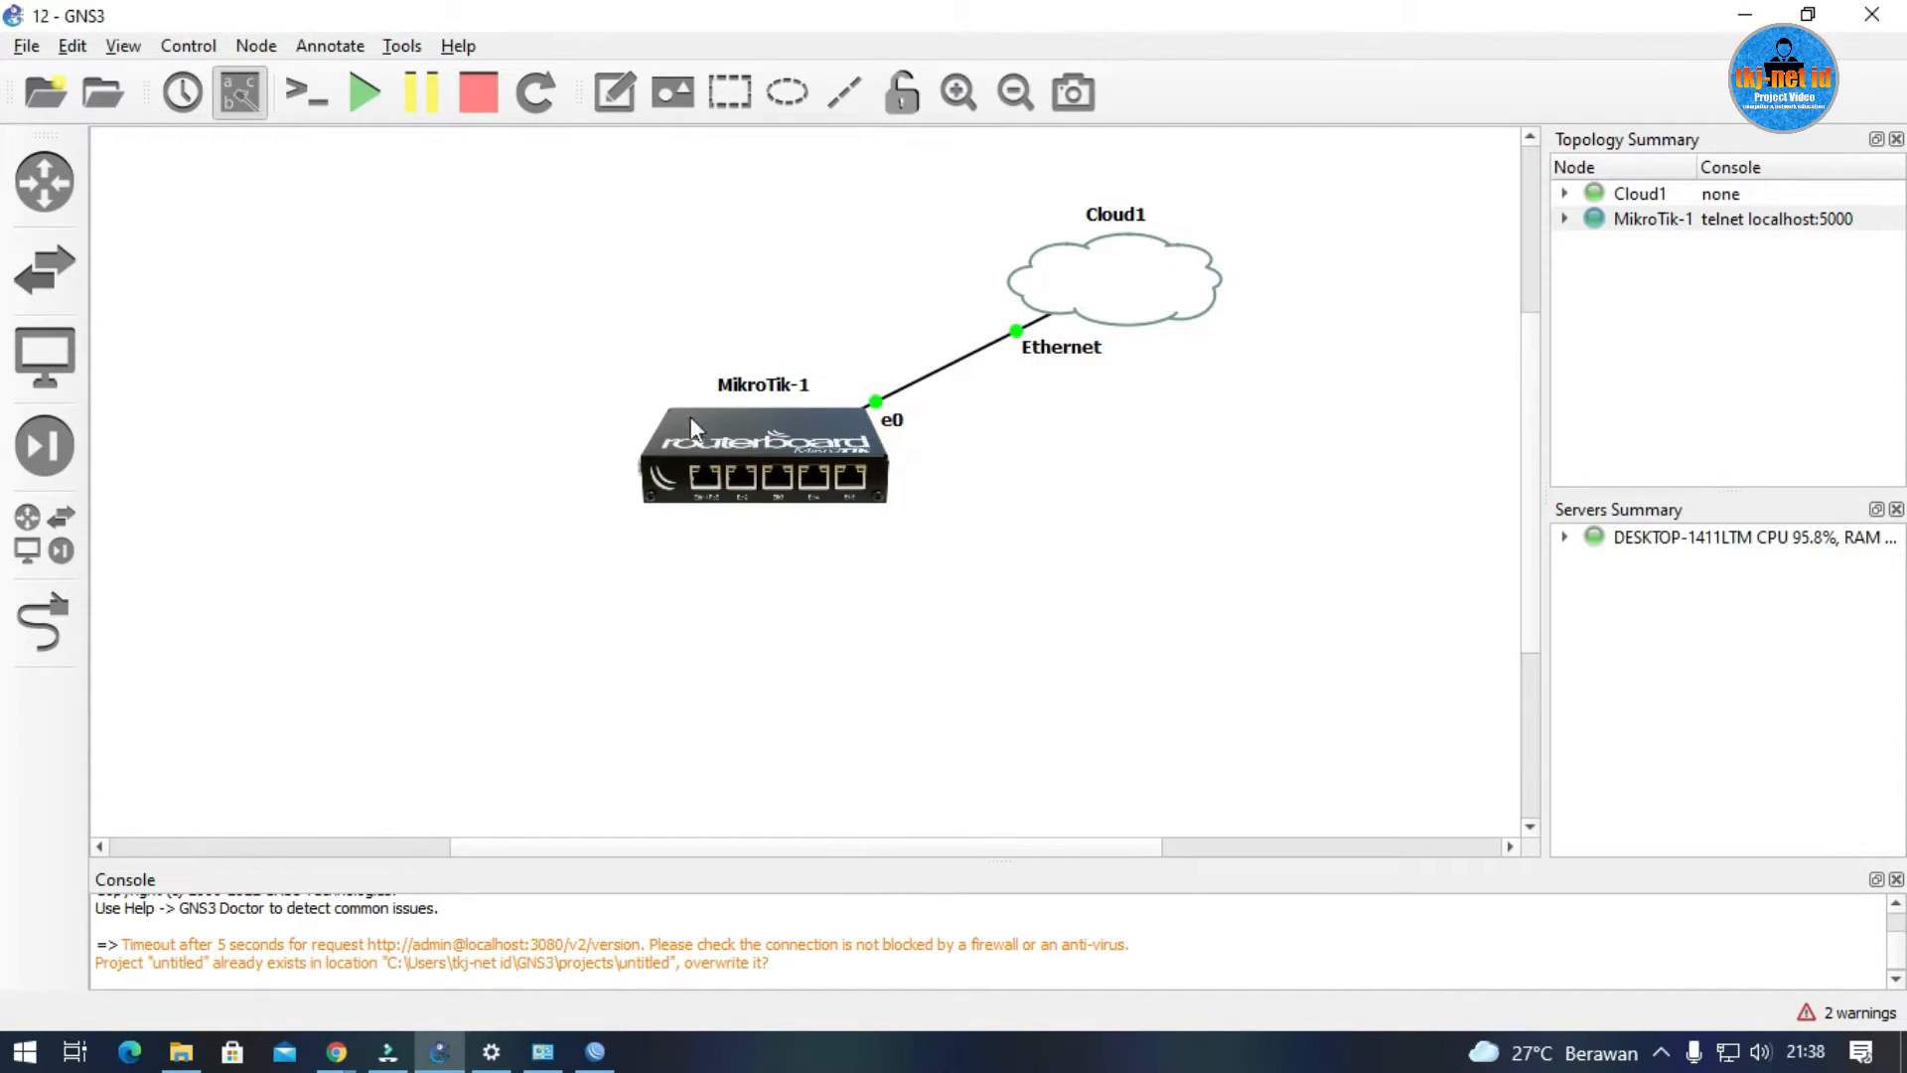
{"action": "right_click", "coordinate": [747, 476]}
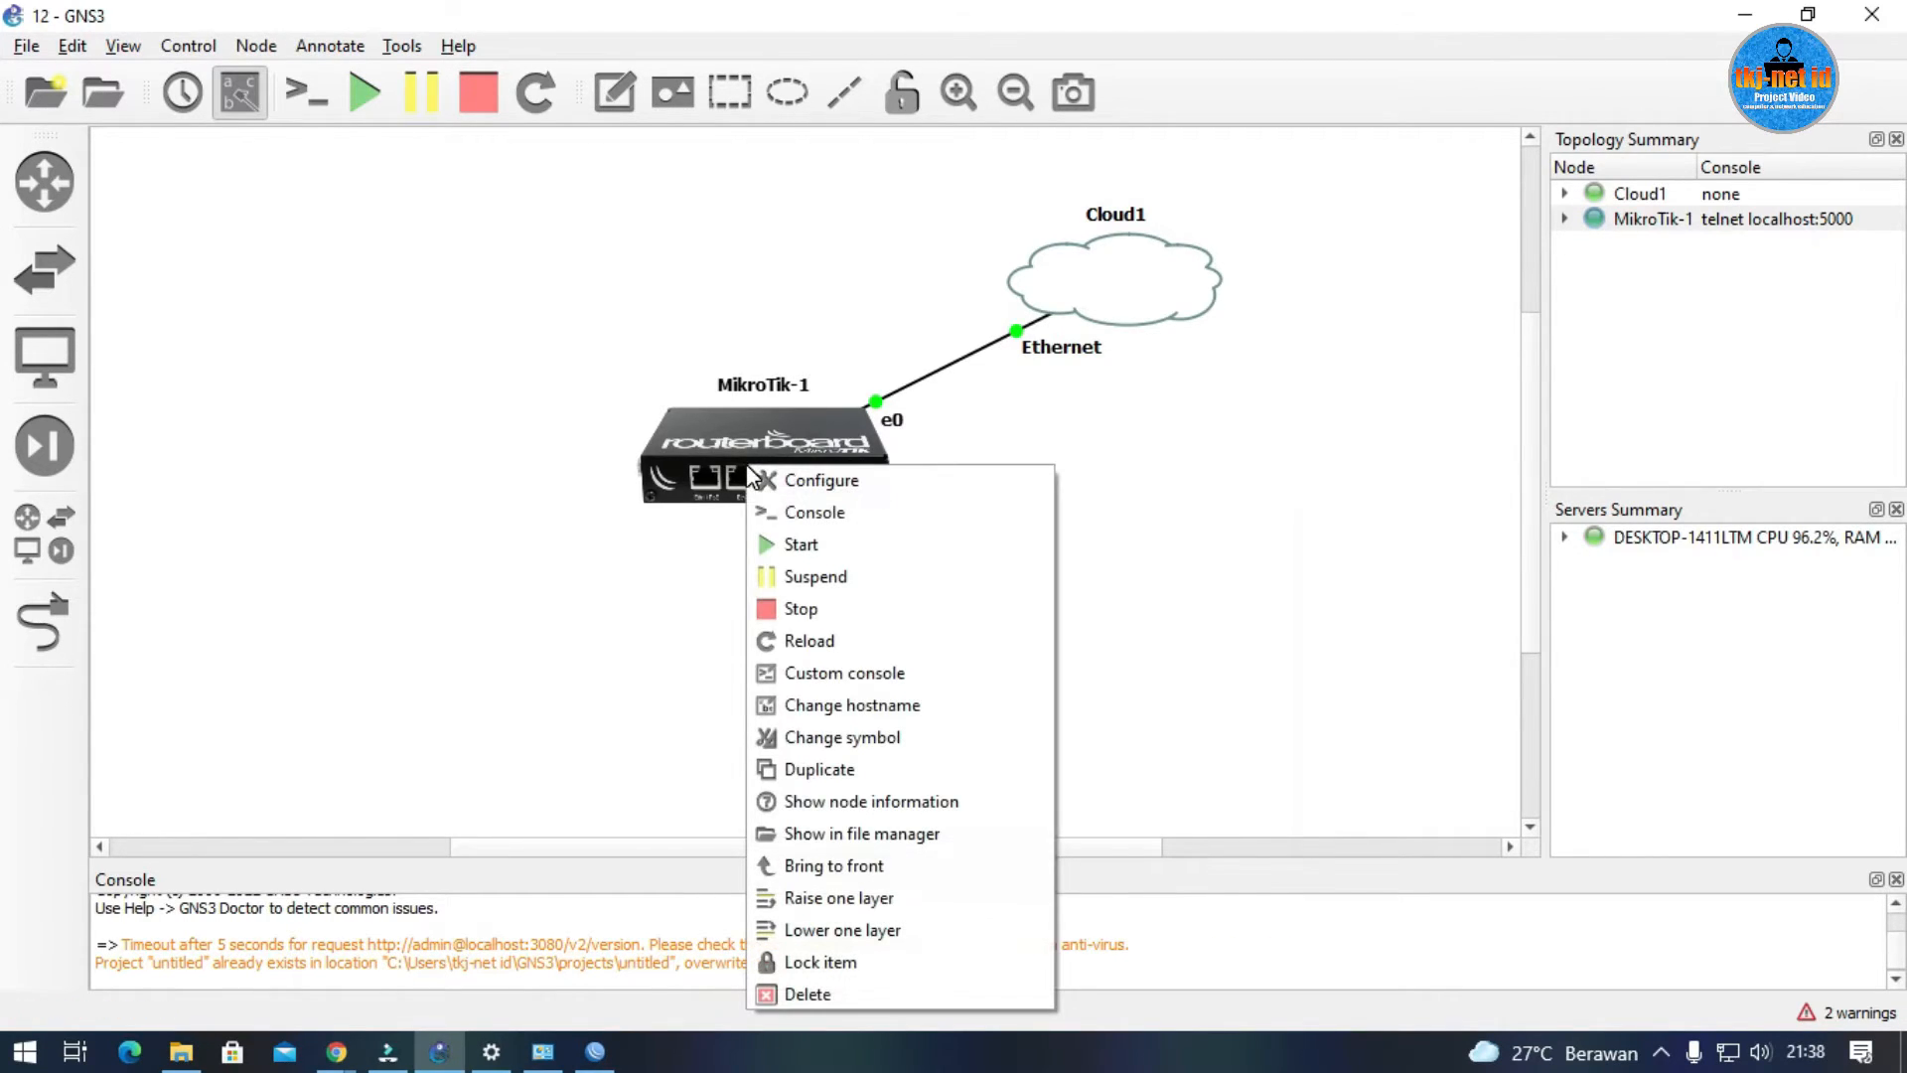
{"action": "right_click", "coordinate": [709, 433]}
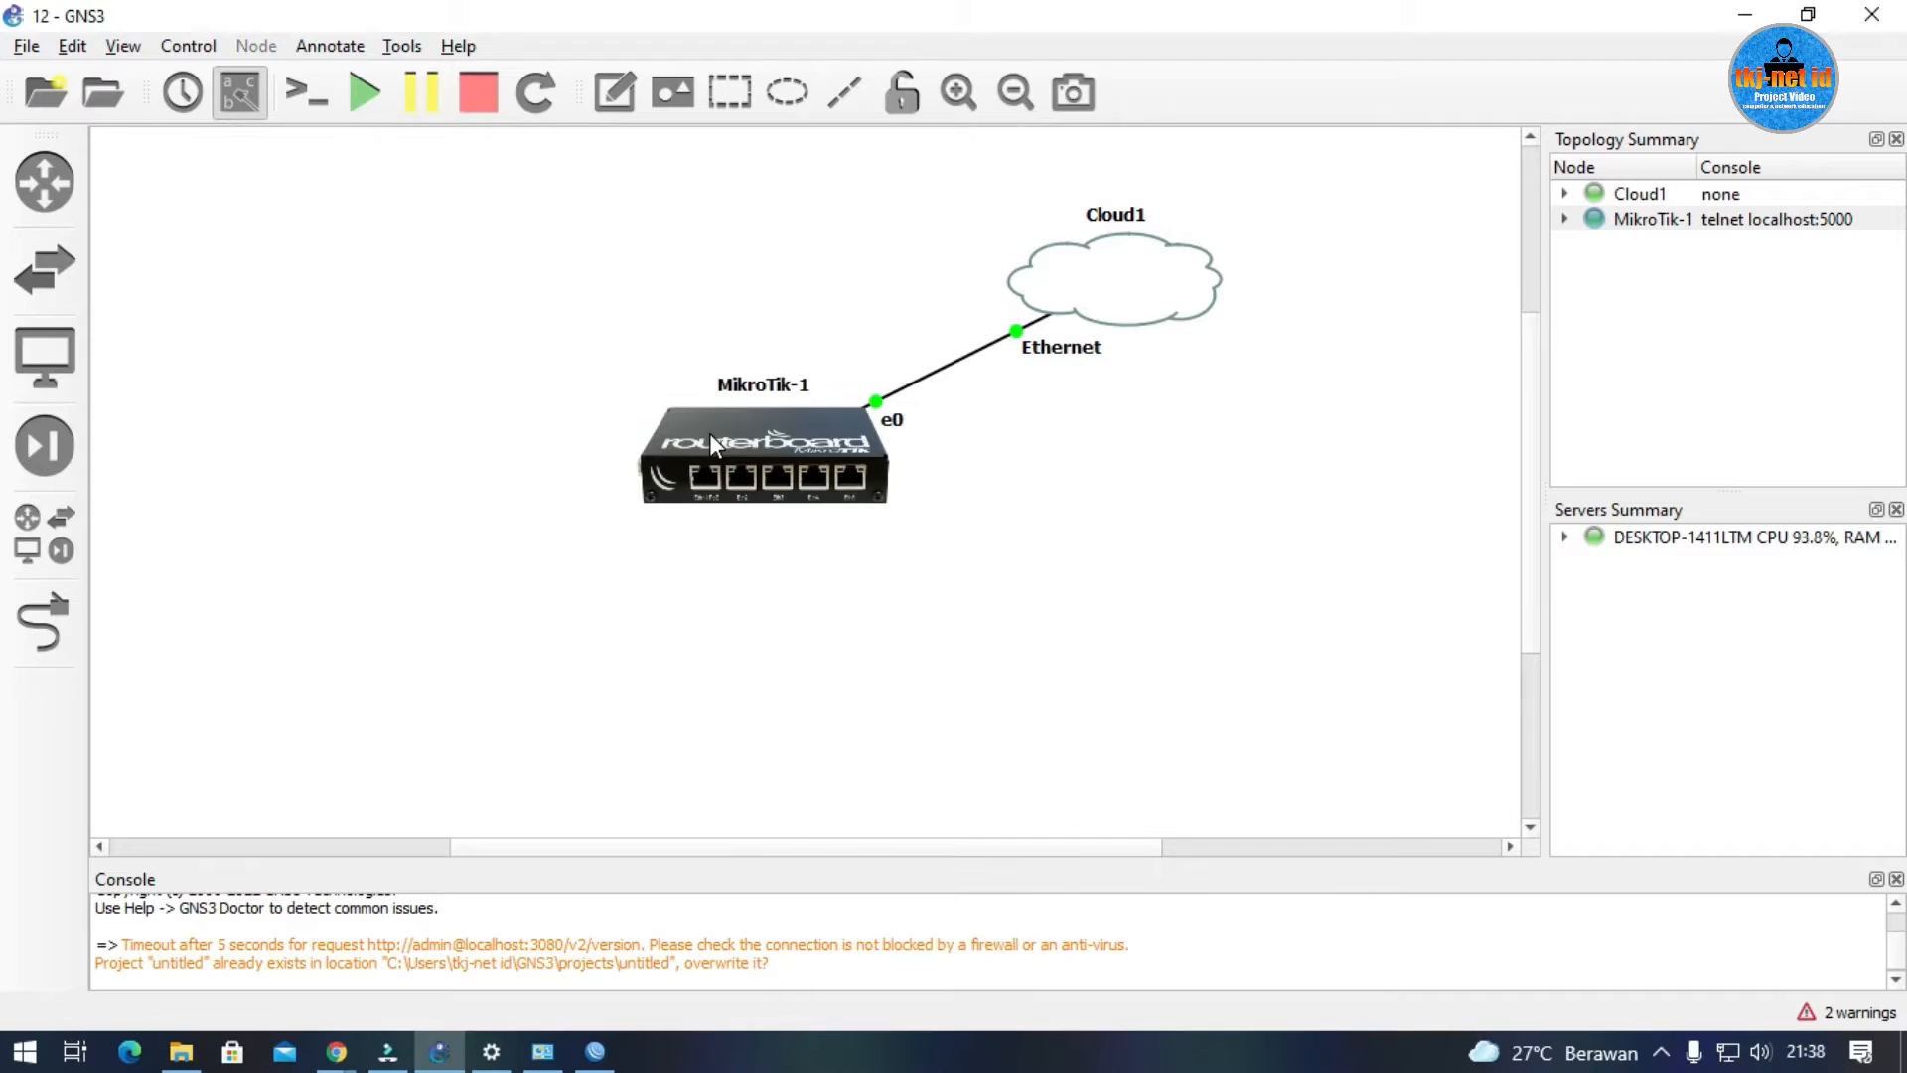
{"action": "right_click", "coordinate": [709, 433]}
{"action": "left_click", "coordinate": [862, 485]}
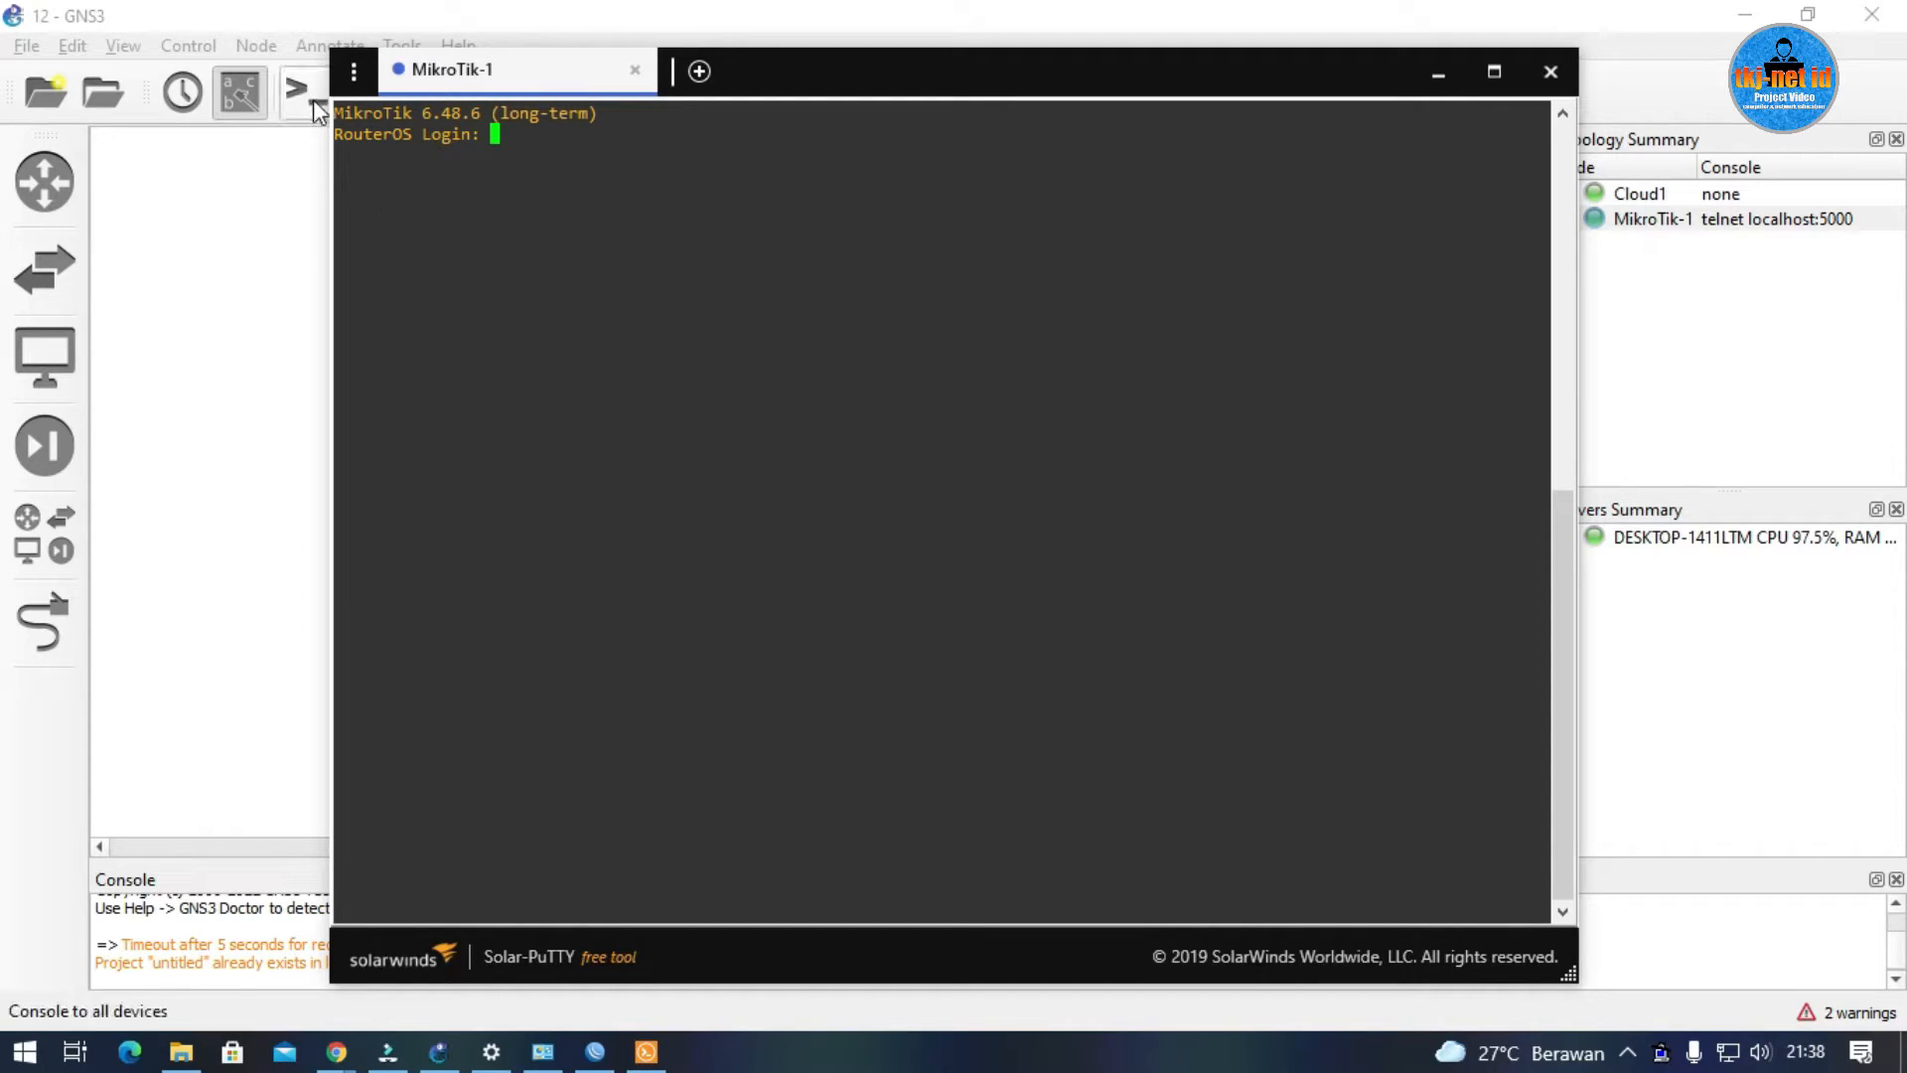
{"action": "left_click_drag", "start_coordinate": [335, 116], "coordinate": [469, 125]}
{"action": "left_click", "coordinate": [532, 177]}
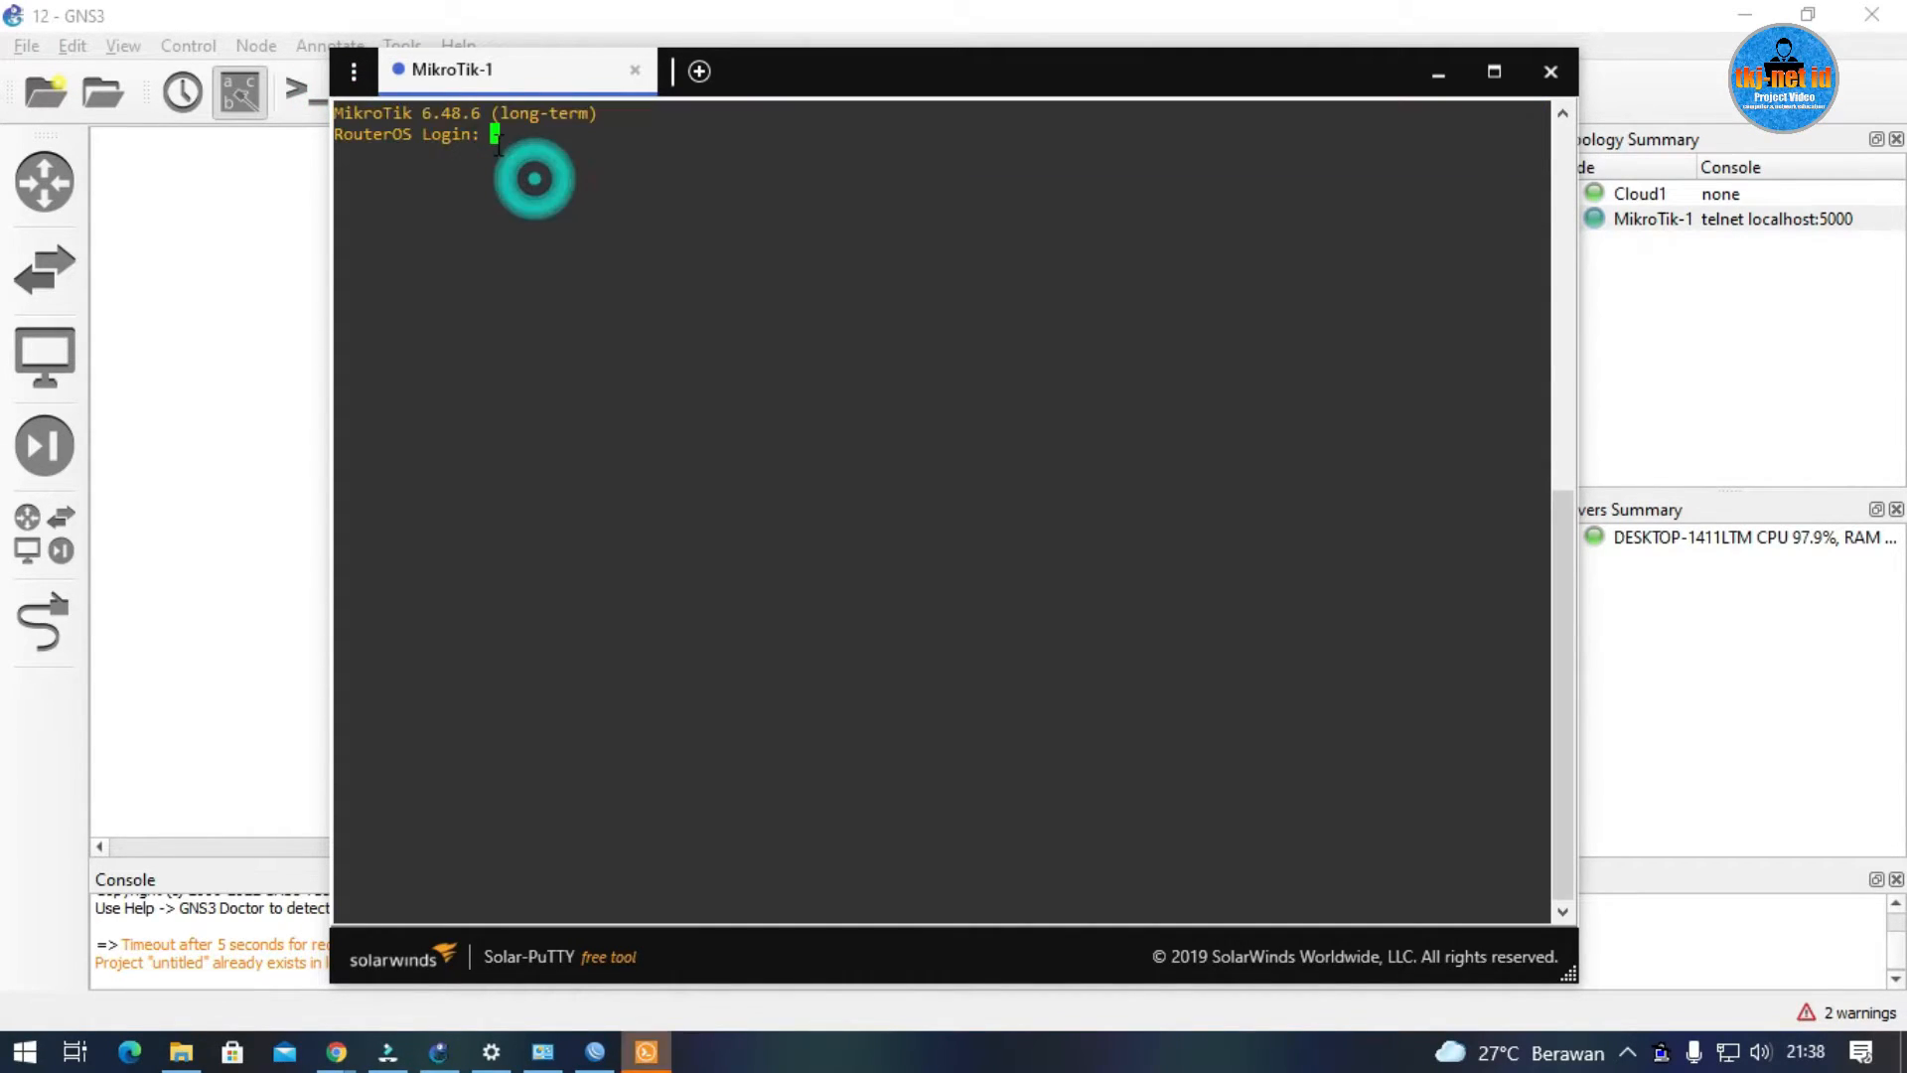
Return to WinBox, put the console window away and refresh the list of neighbors.
{"action": "left_click", "coordinate": [595, 1052]}
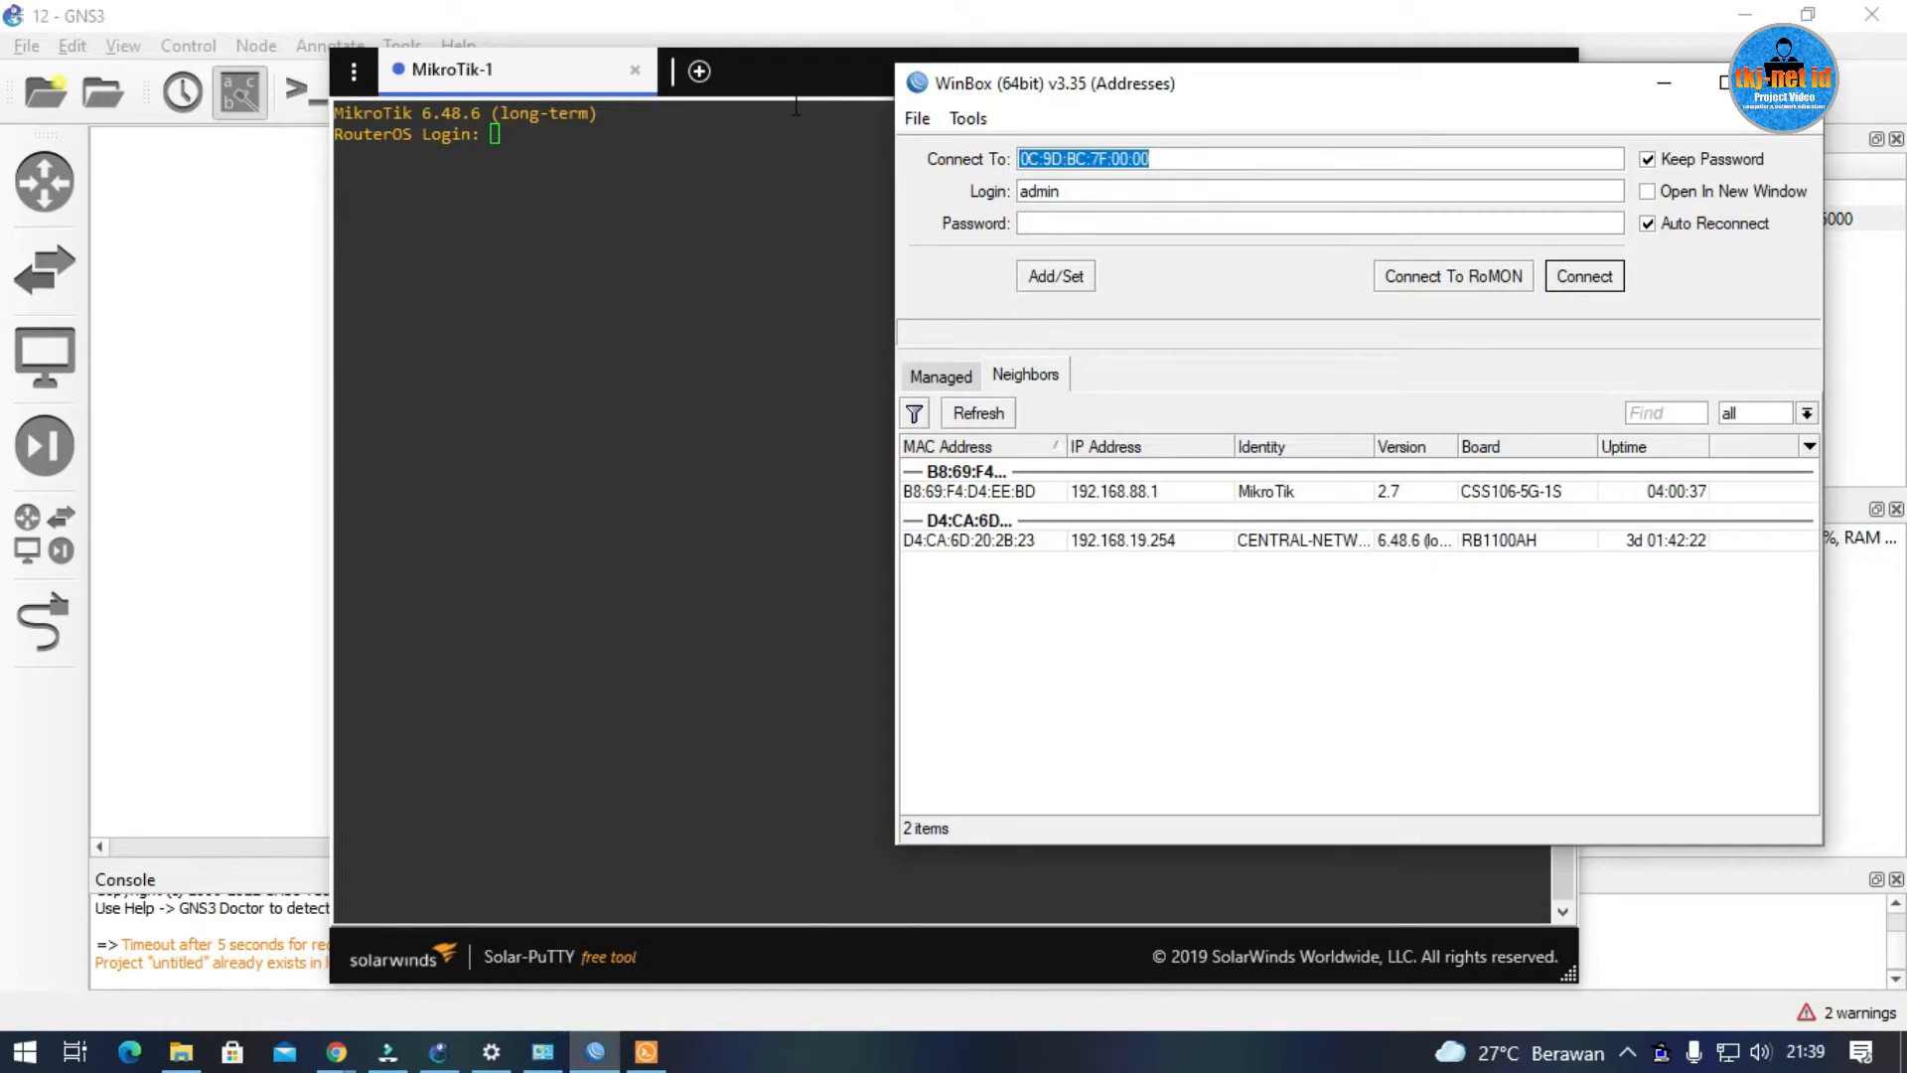
{"action": "left_click", "coordinate": [781, 80]}
{"action": "left_click", "coordinate": [1424, 70]}
{"action": "left_click", "coordinate": [1123, 685]}
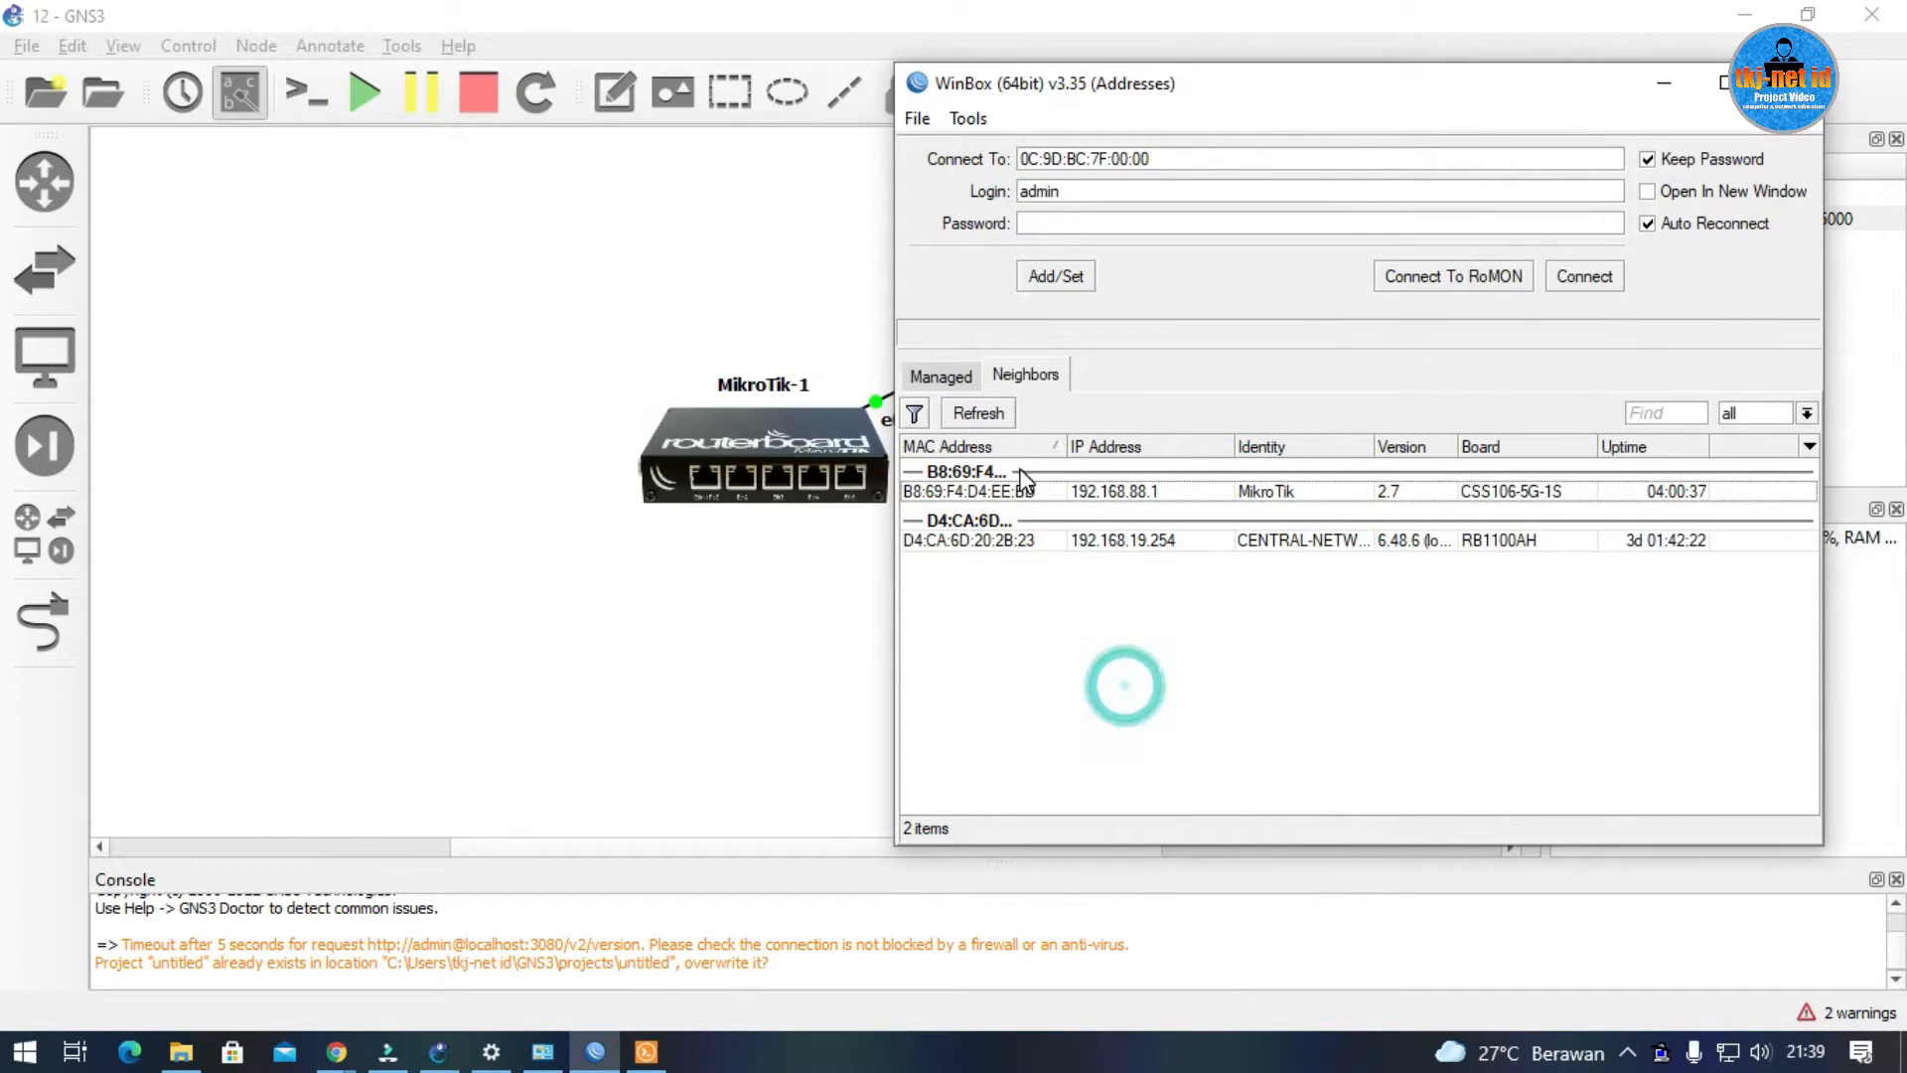
{"action": "left_click", "coordinate": [961, 412]}
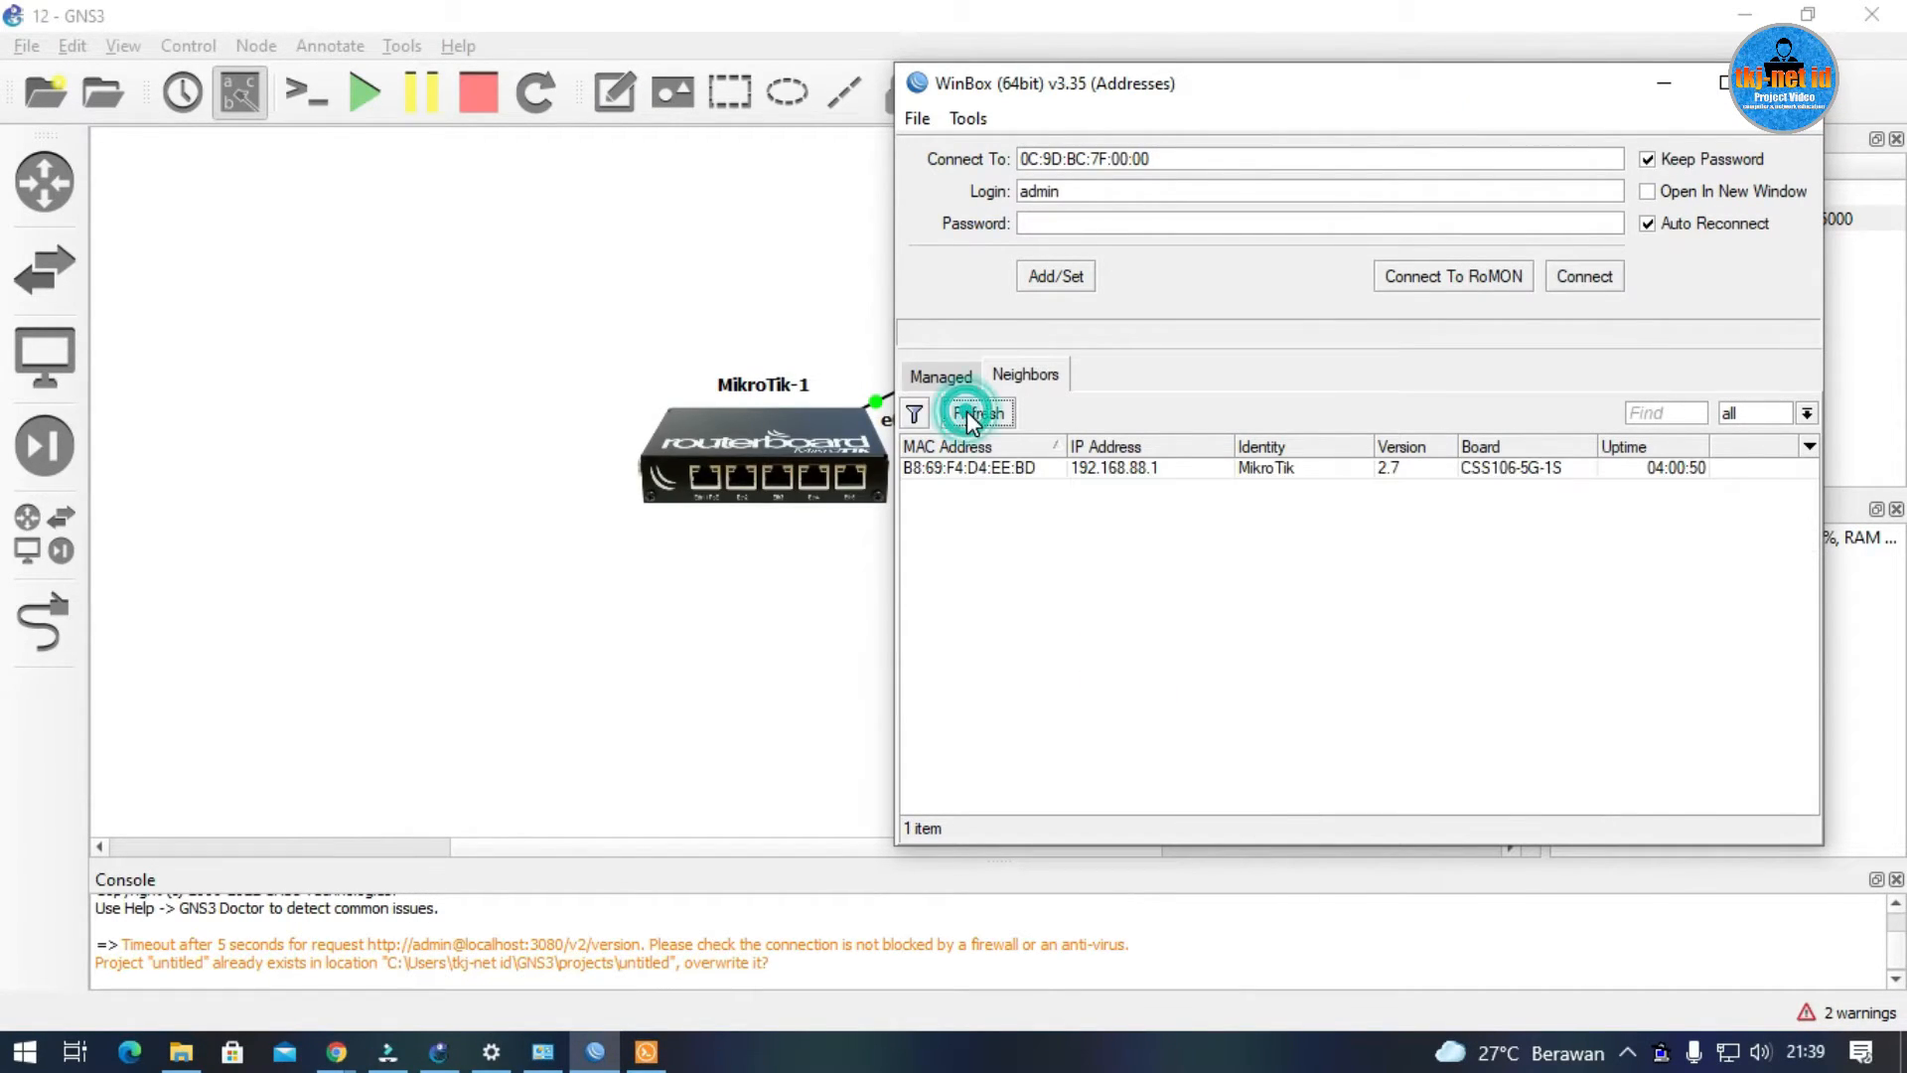
{"action": "left_click", "coordinate": [1178, 722]}
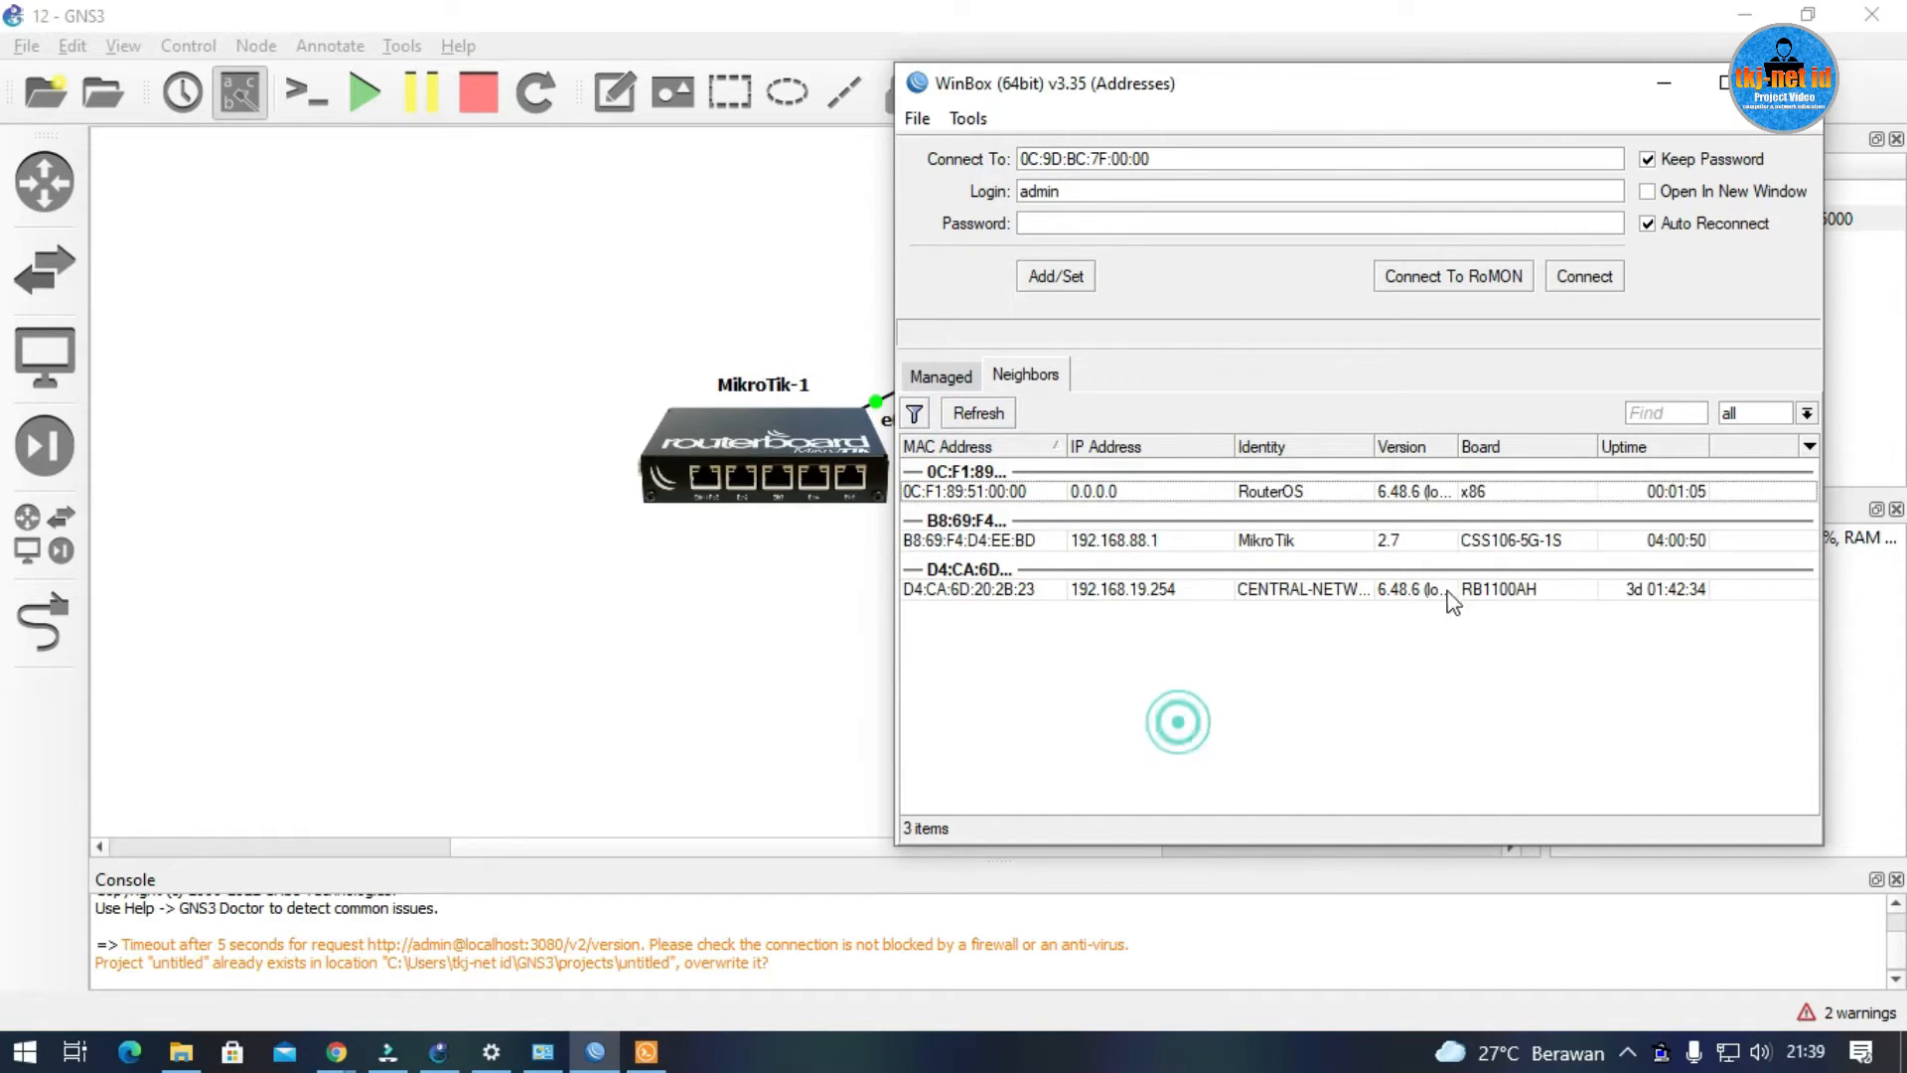
{"action": "left_click", "coordinate": [1445, 765]}
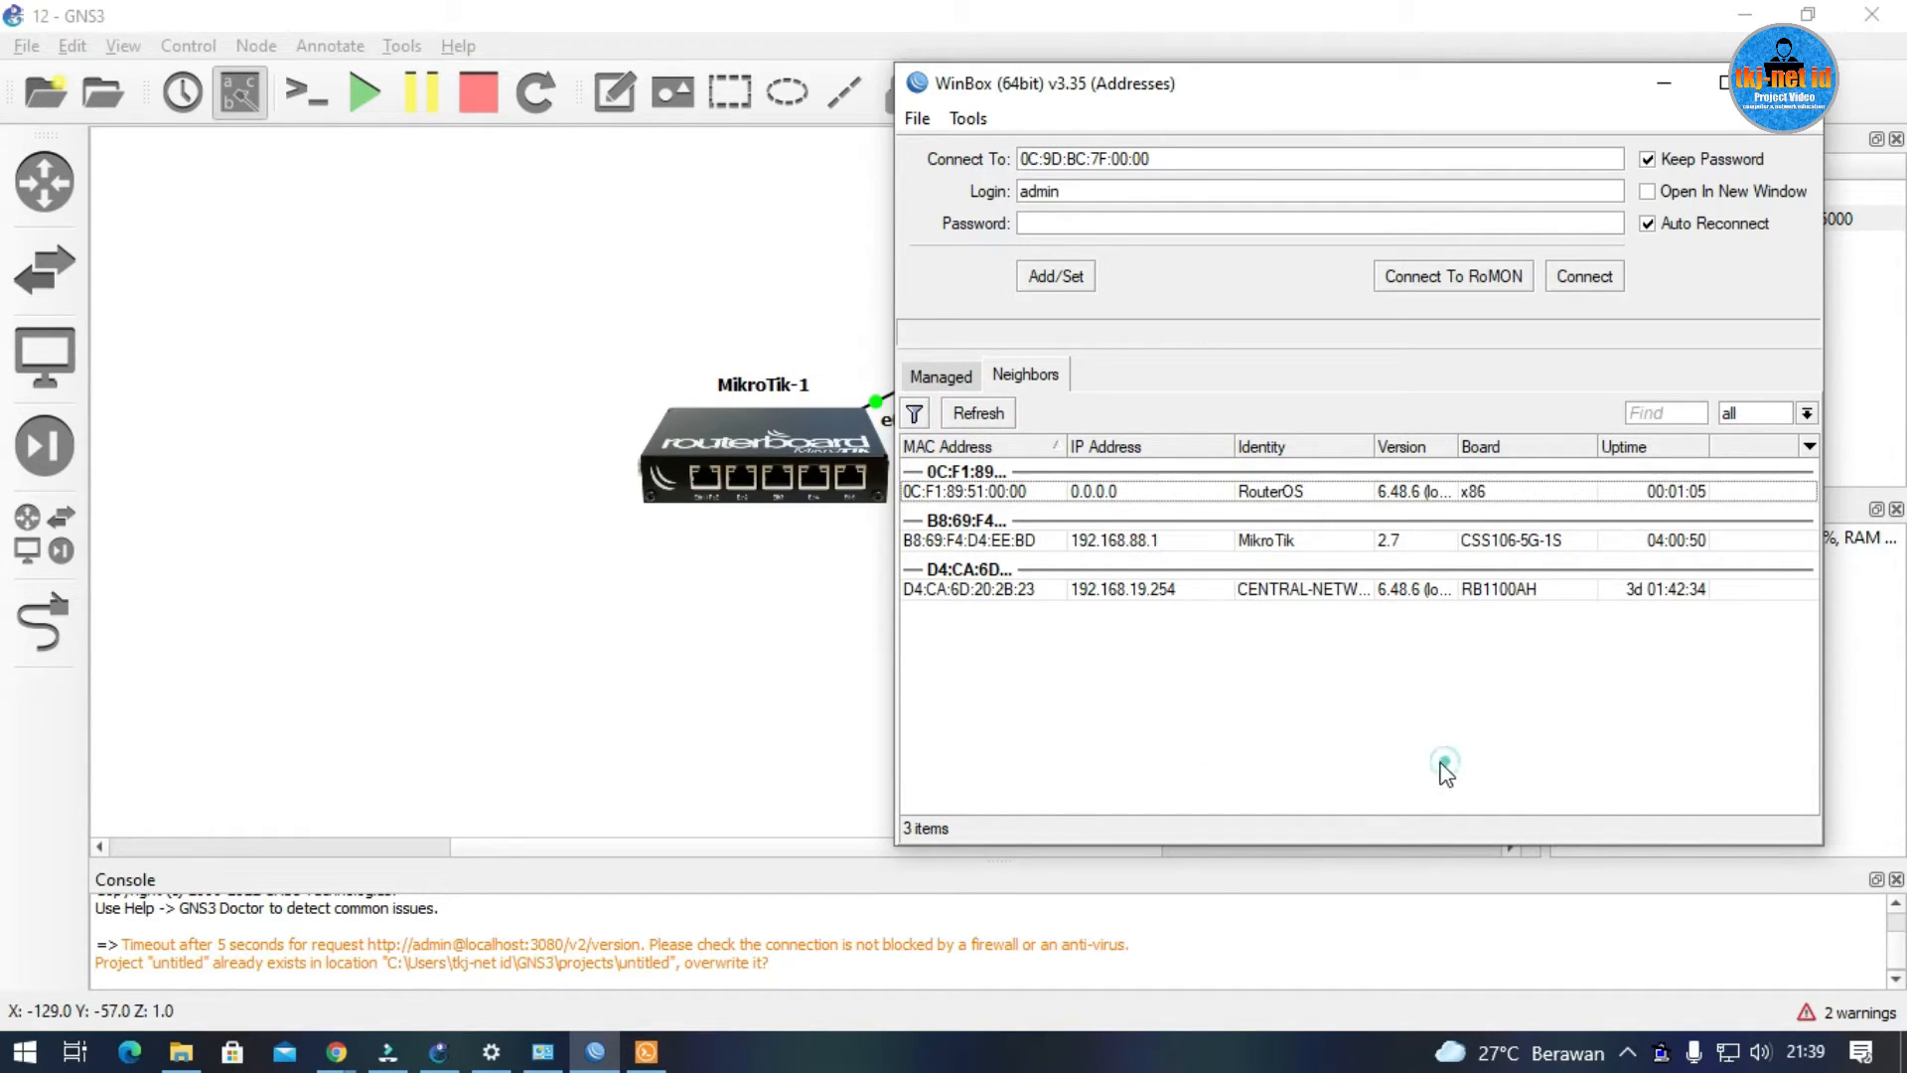
Select the RouterOS x86 neighbor's MAC address 0C:F1:89:51:00:00 and connect to it with the login admin.
{"action": "left_click", "coordinate": [1001, 494]}
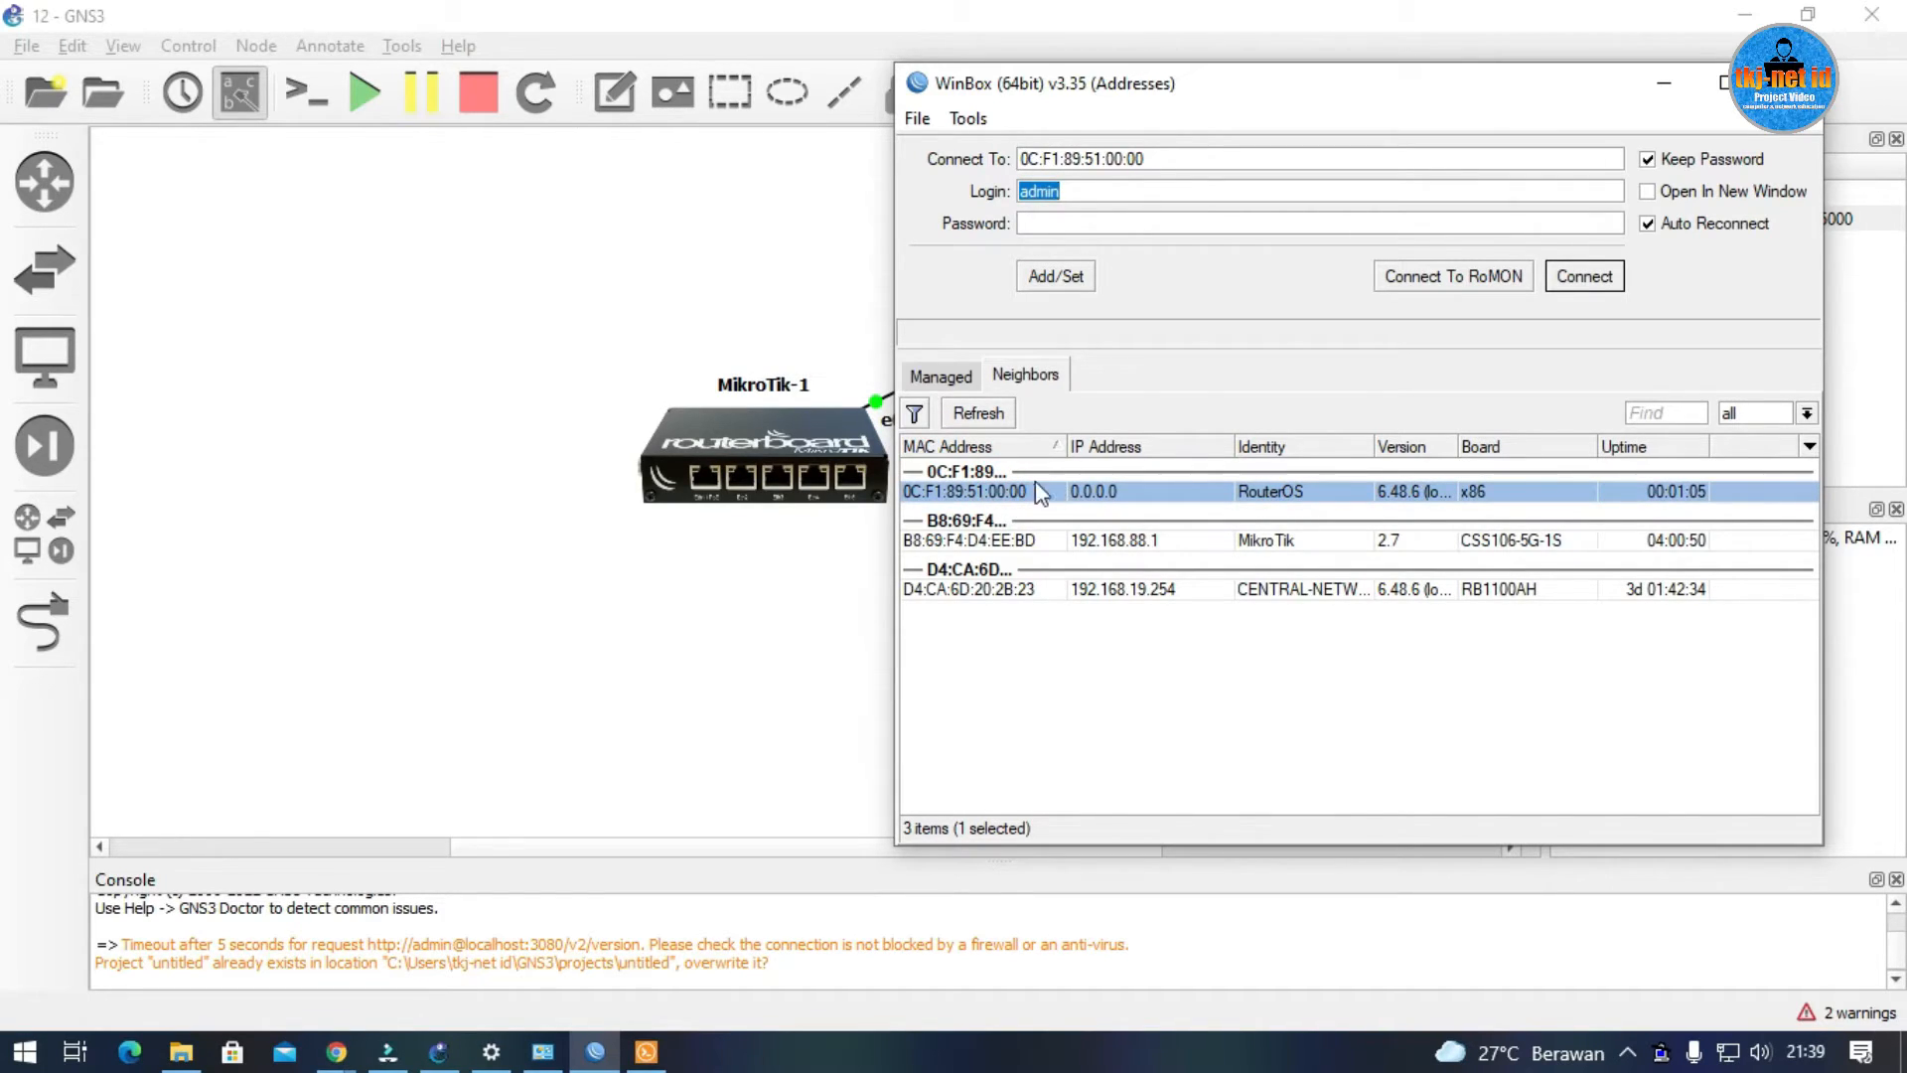
{"action": "left_click", "coordinate": [1005, 483]}
{"action": "left_click", "coordinate": [1585, 276]}
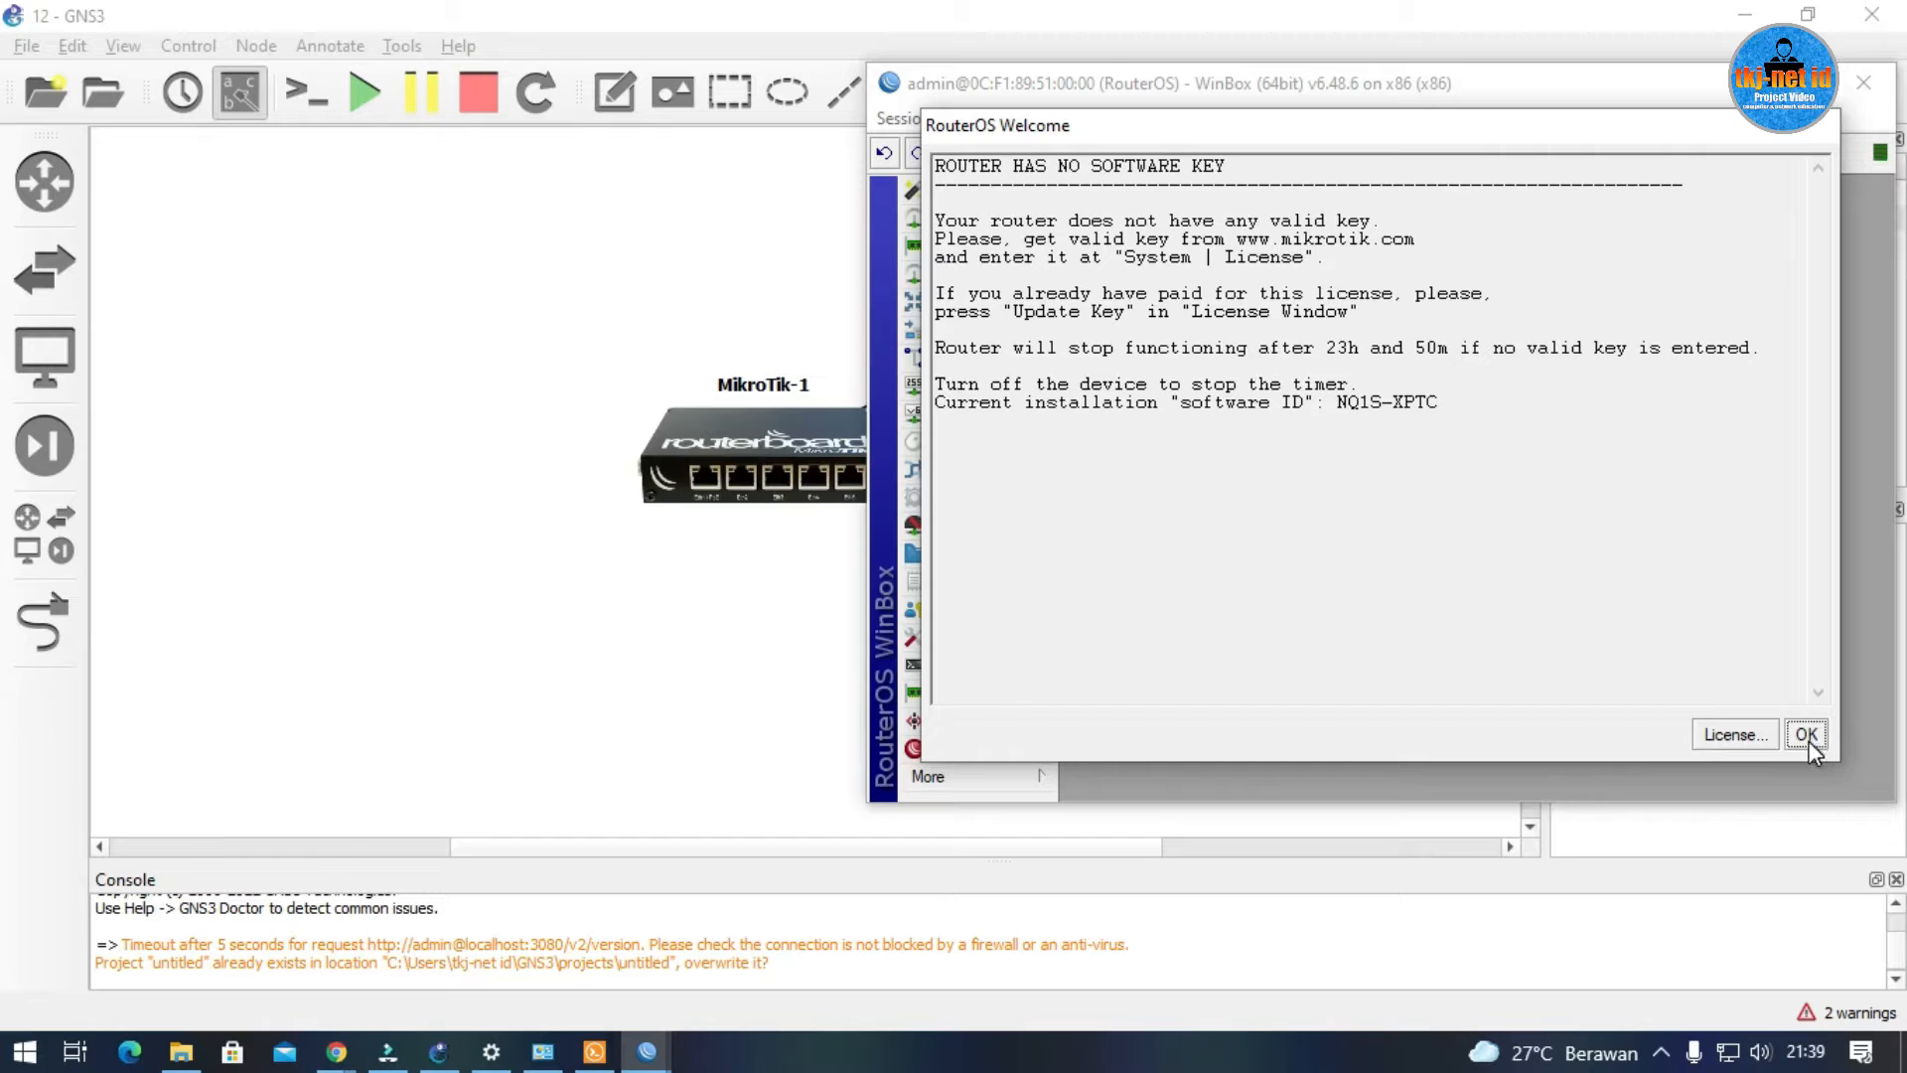
Dismiss the RouterOS Welcome license notice, then close the WinBox session with Network Connections open behind it.
{"action": "left_click", "coordinate": [1805, 735]}
{"action": "left_click_drag", "start_coordinate": [1458, 73], "coordinate": [969, 113]}
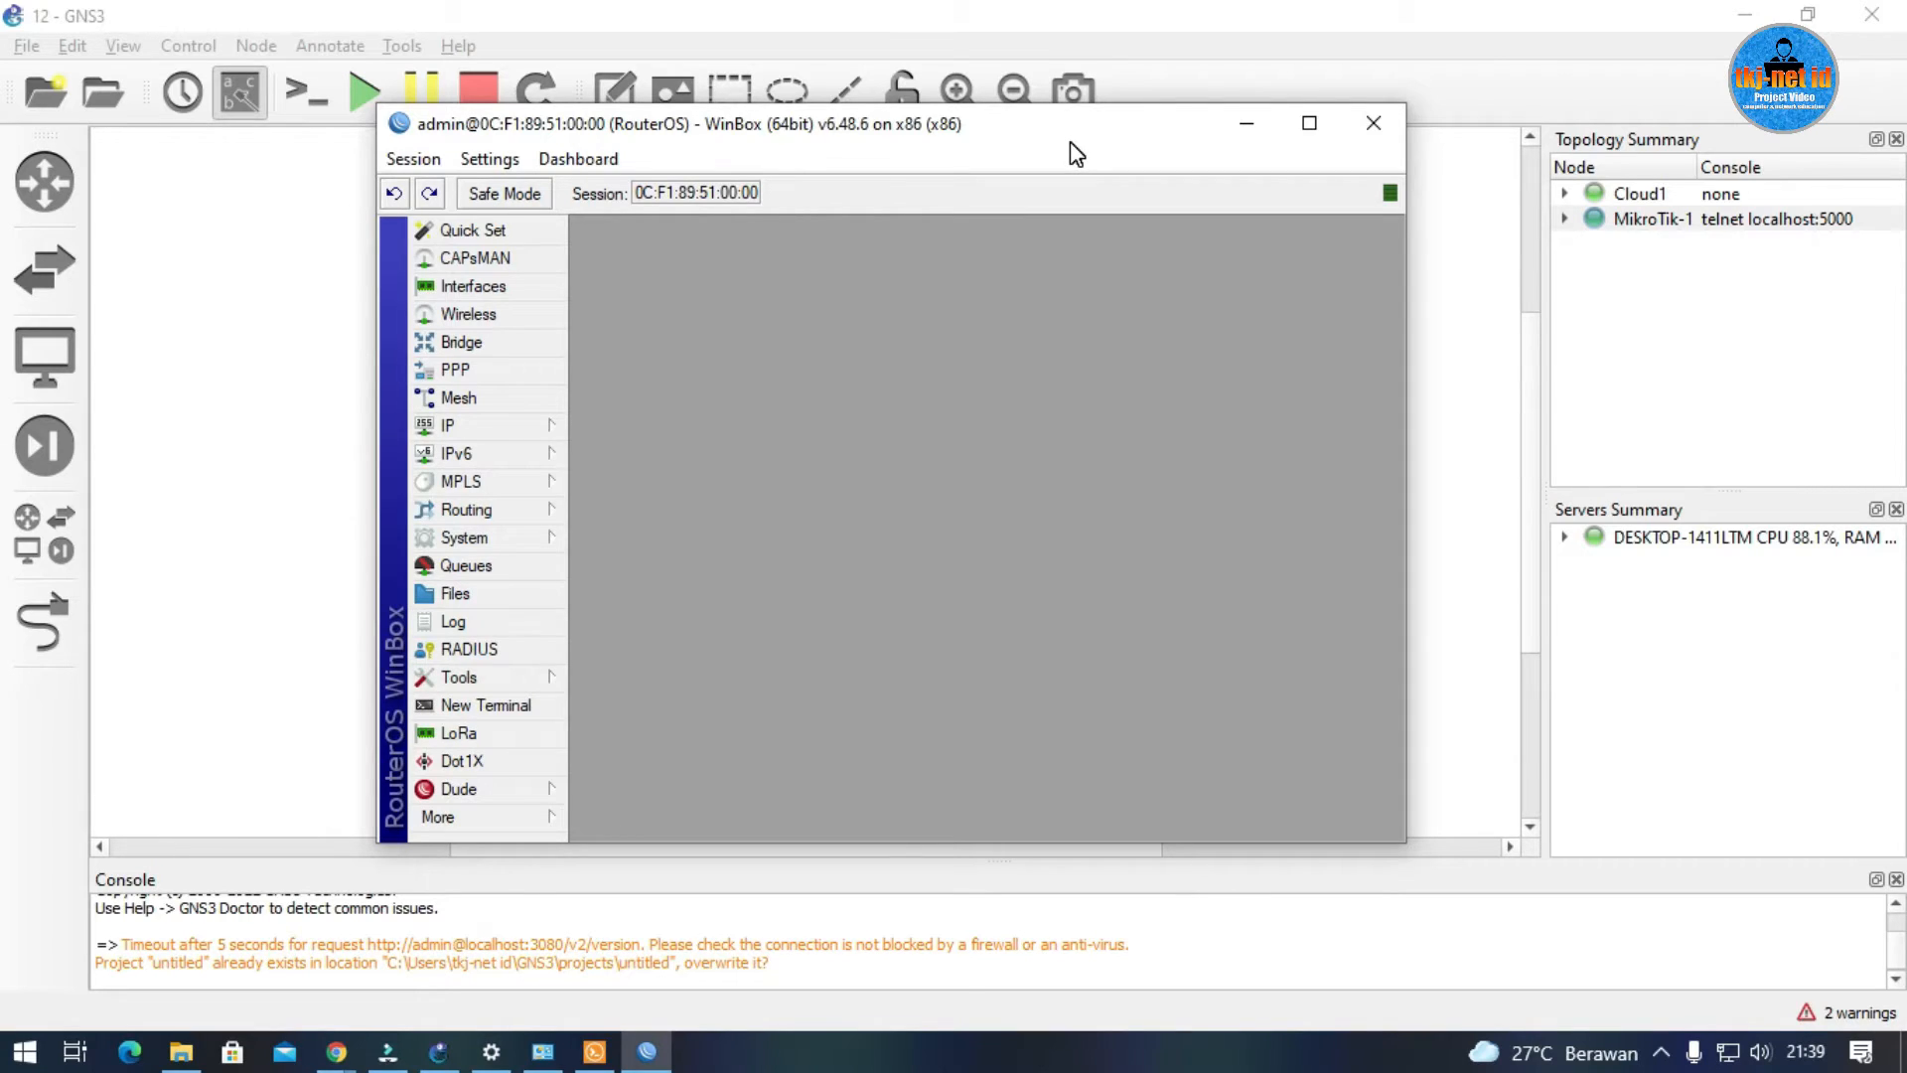
{"action": "left_click", "coordinate": [542, 1051]}
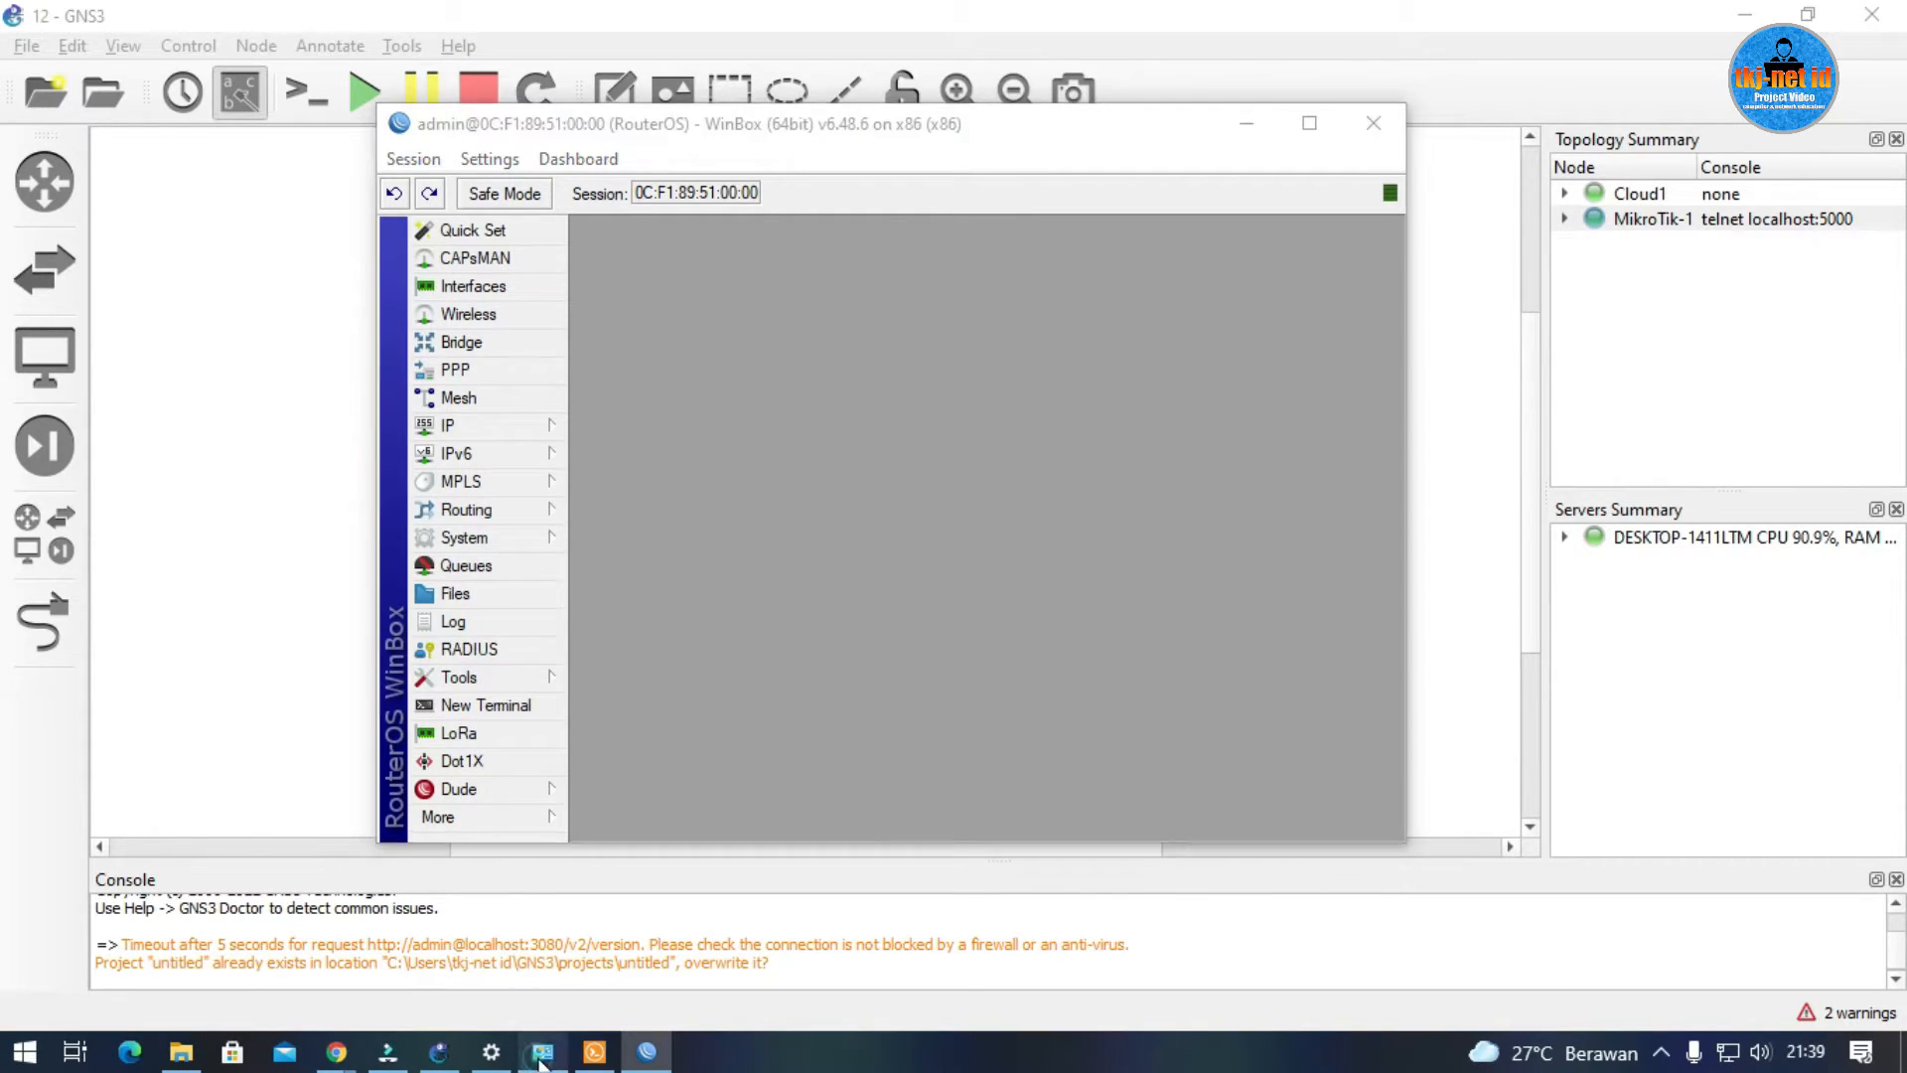
{"action": "left_click", "coordinate": [340, 302]}
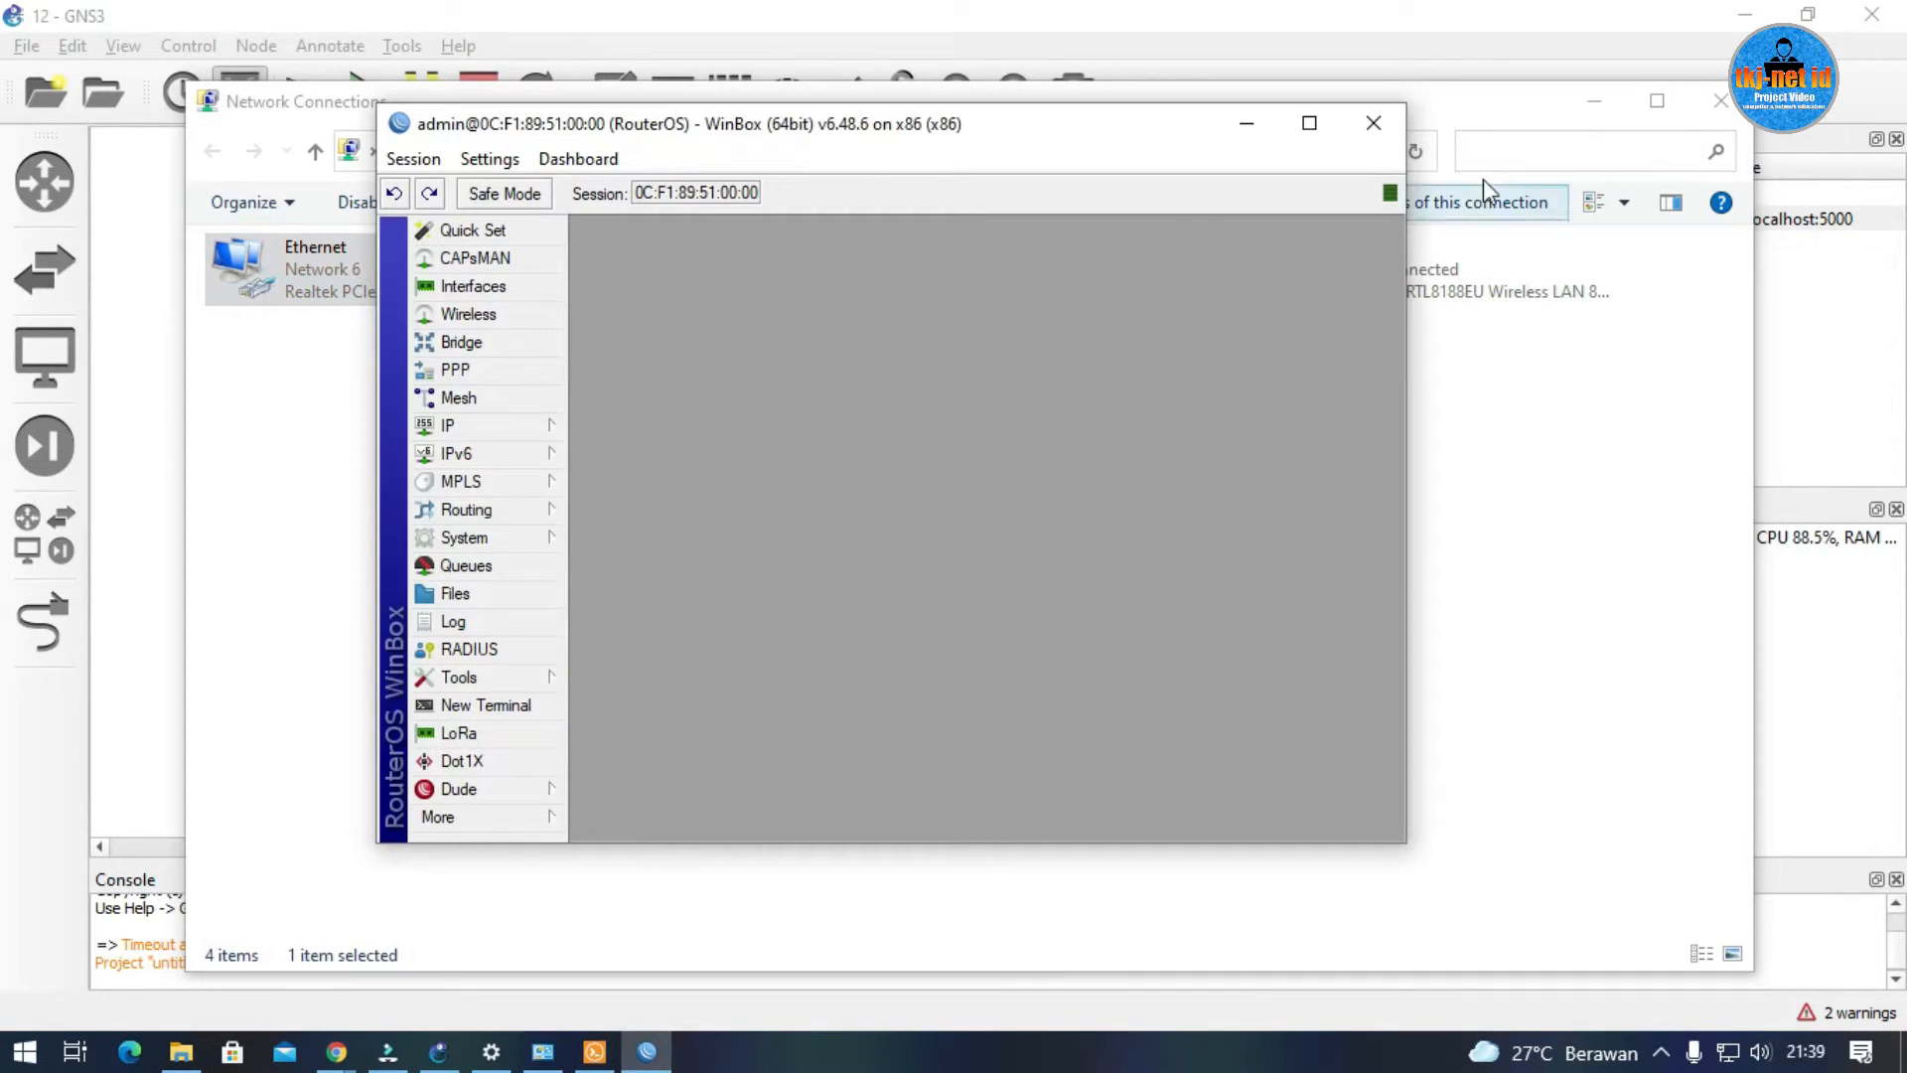
{"action": "left_click", "coordinate": [1374, 124]}
{"action": "left_click", "coordinate": [652, 593]}
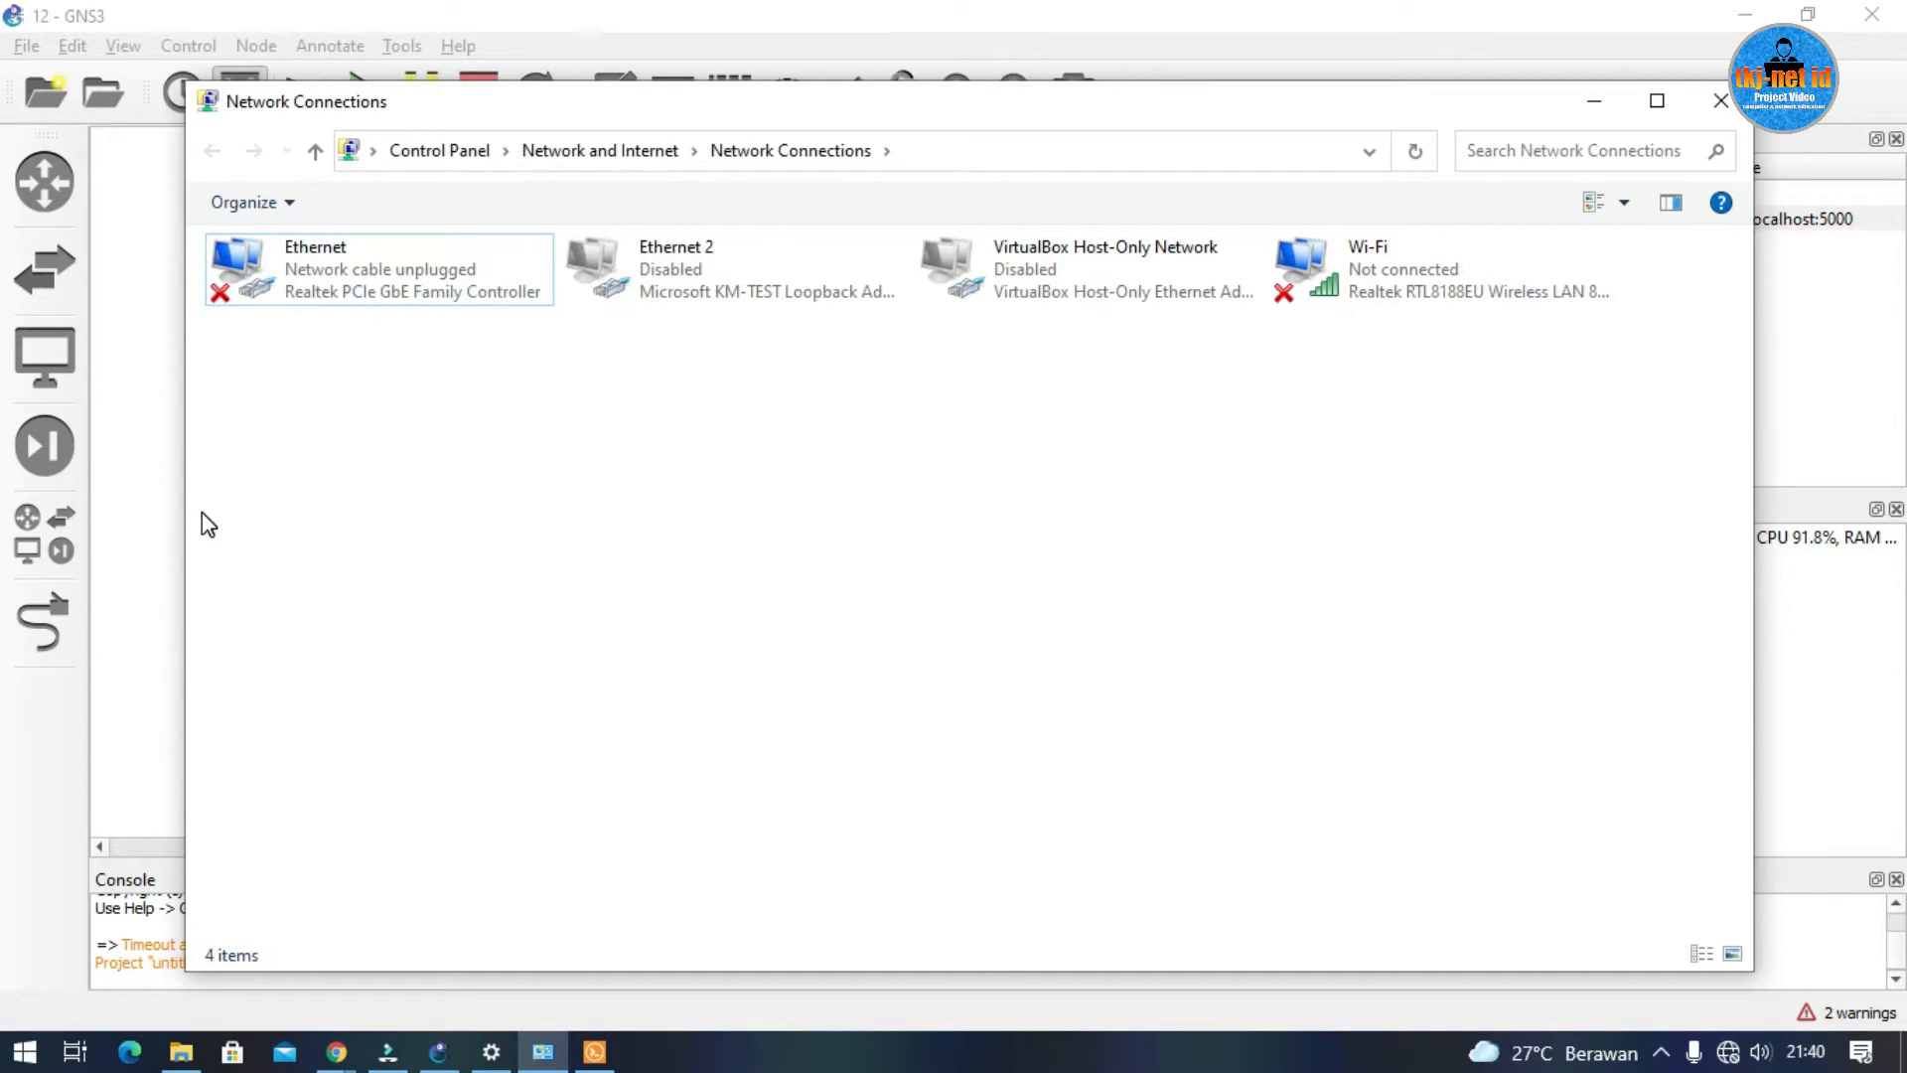
Check the connection status of the Realtek Ethernet adapter in Network Connections and return to GNS3.
{"action": "left_click", "coordinate": [310, 292]}
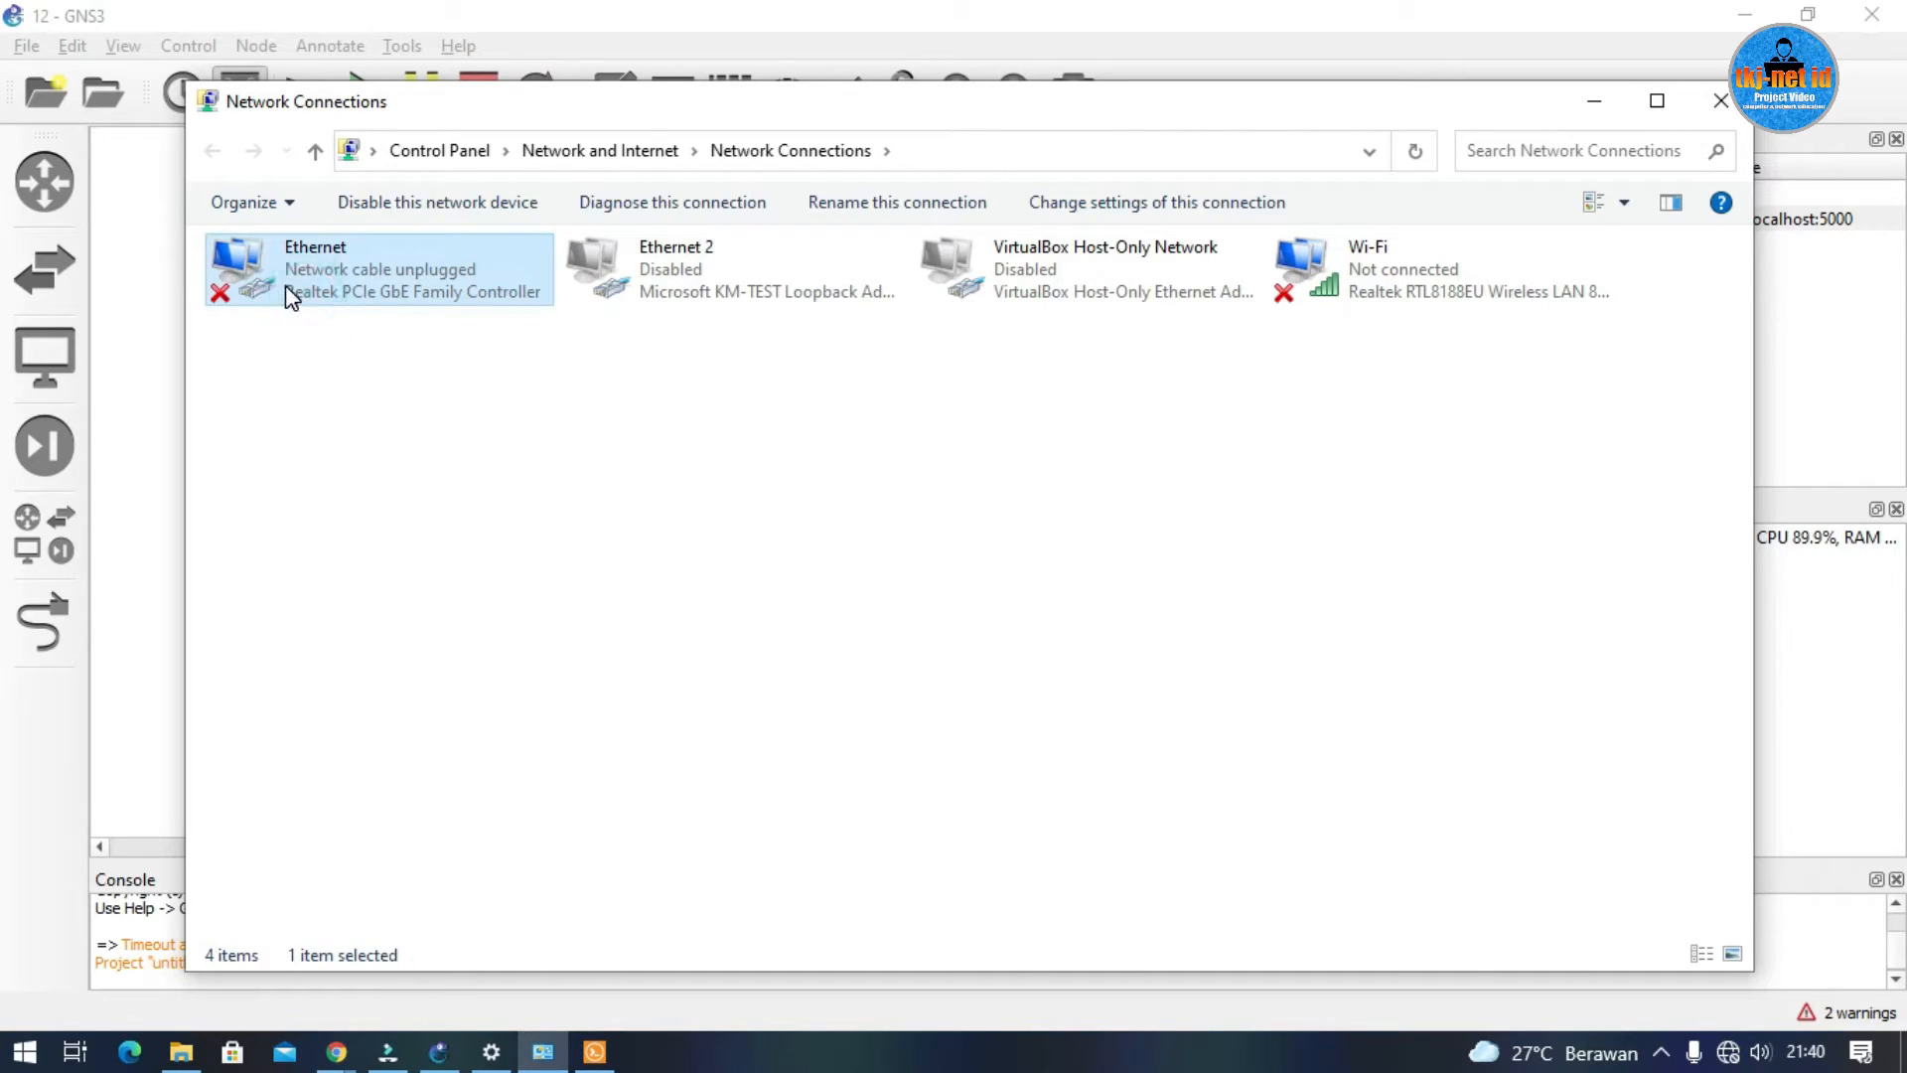
{"action": "left_click", "coordinate": [440, 449]}
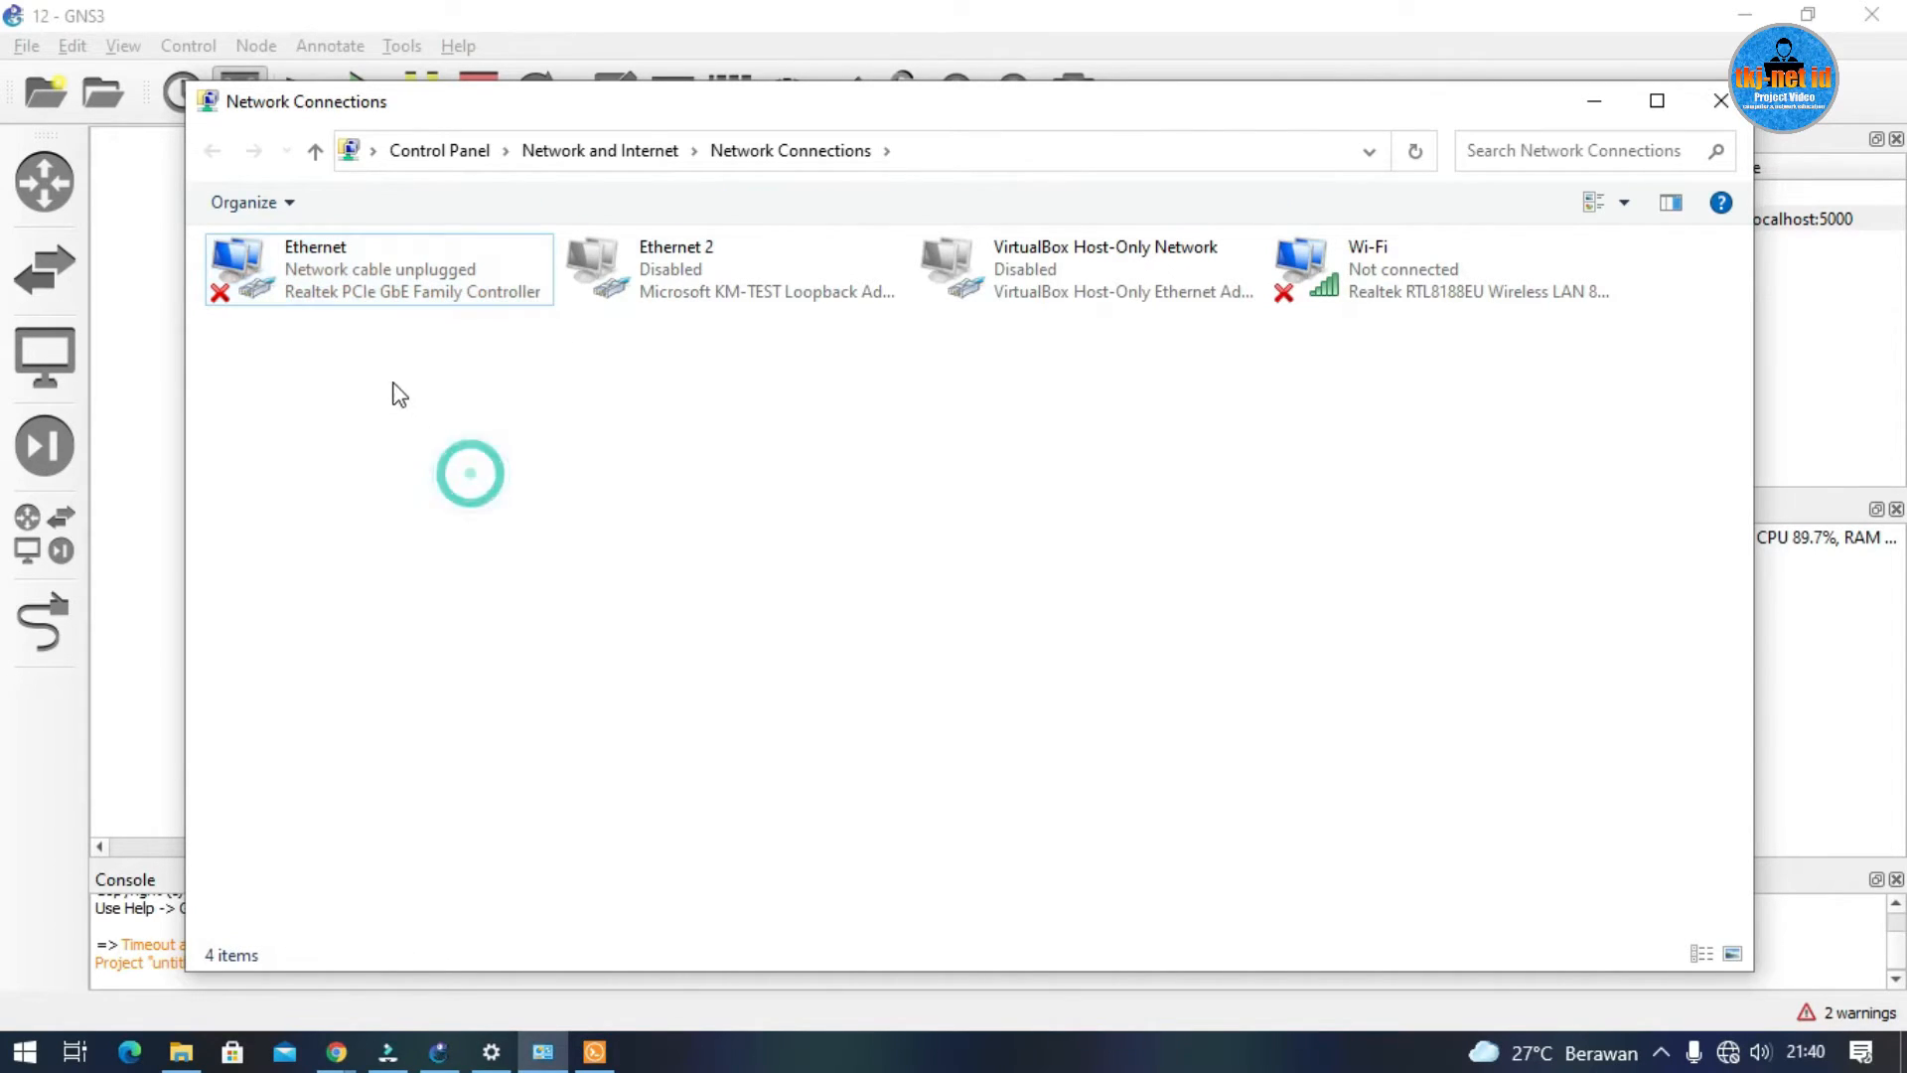
{"action": "left_click", "coordinate": [298, 296]}
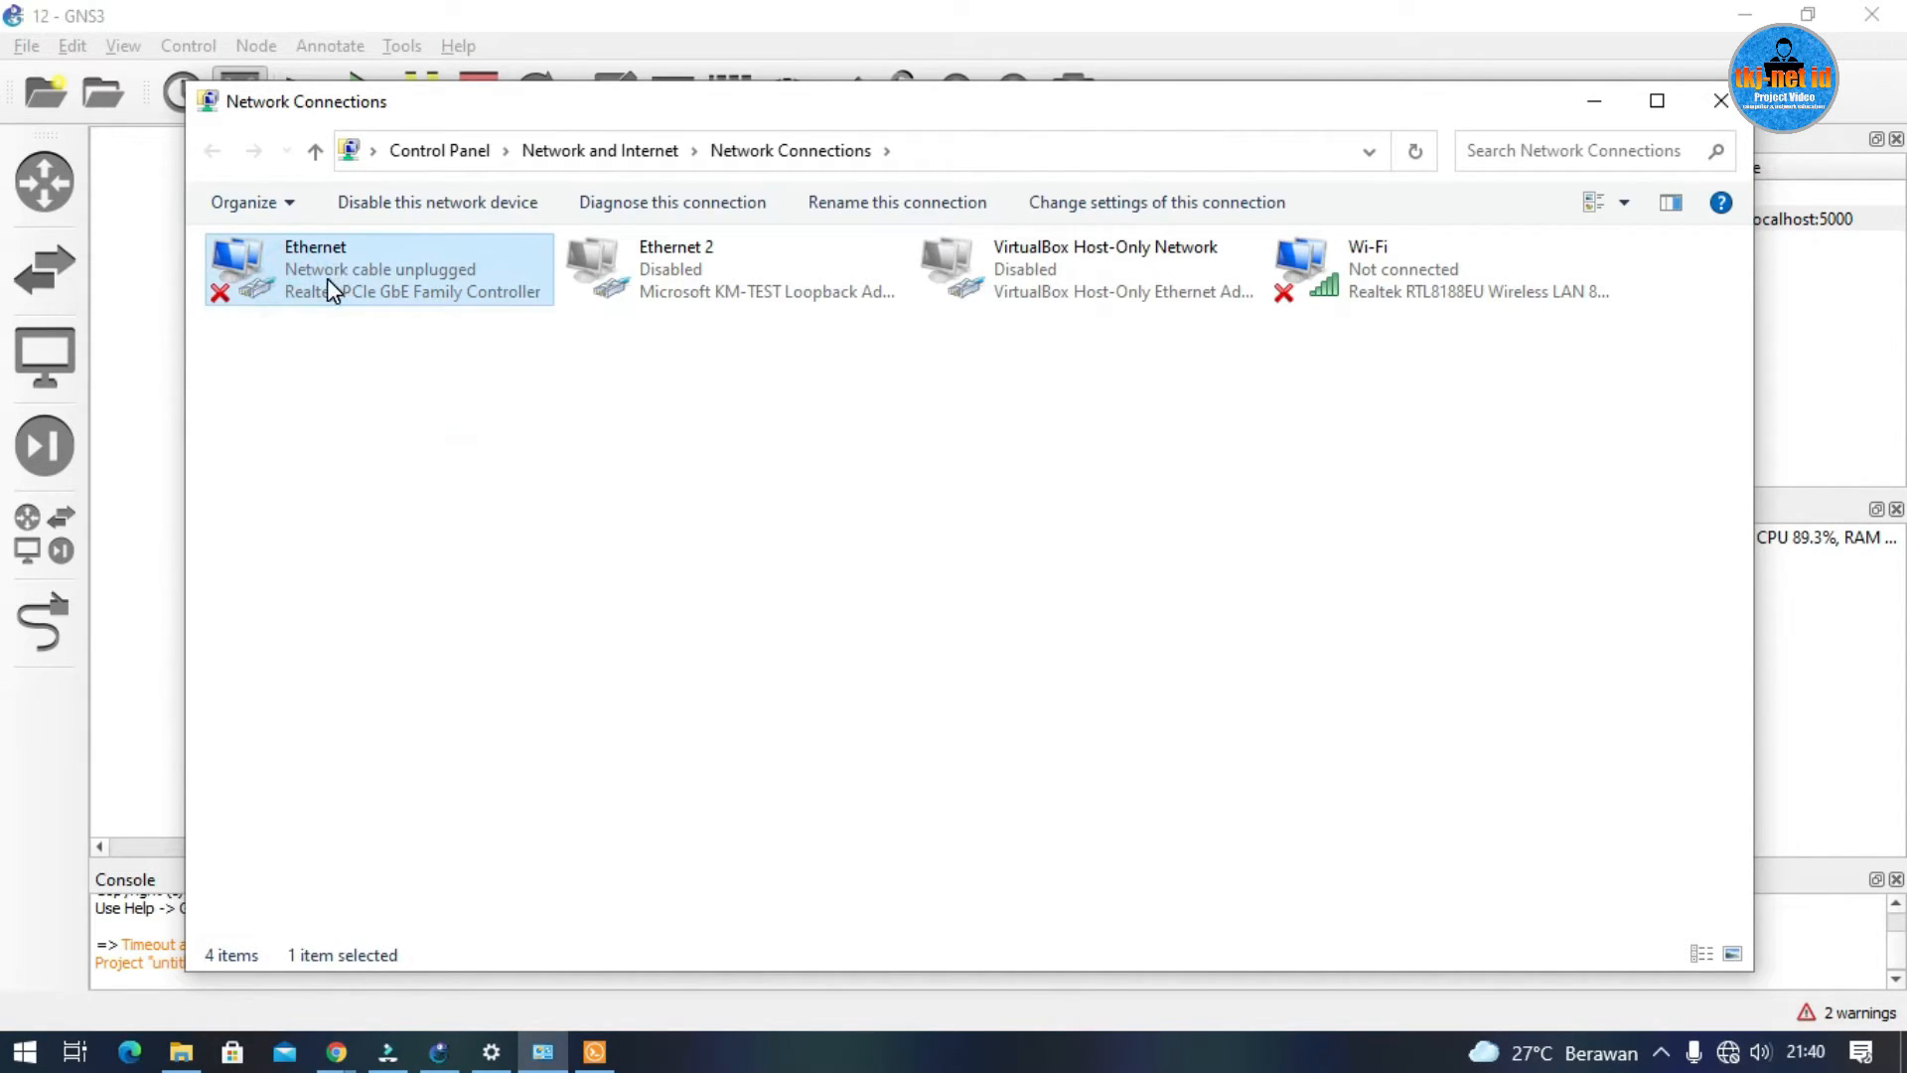
{"action": "left_click", "coordinate": [163, 338]}
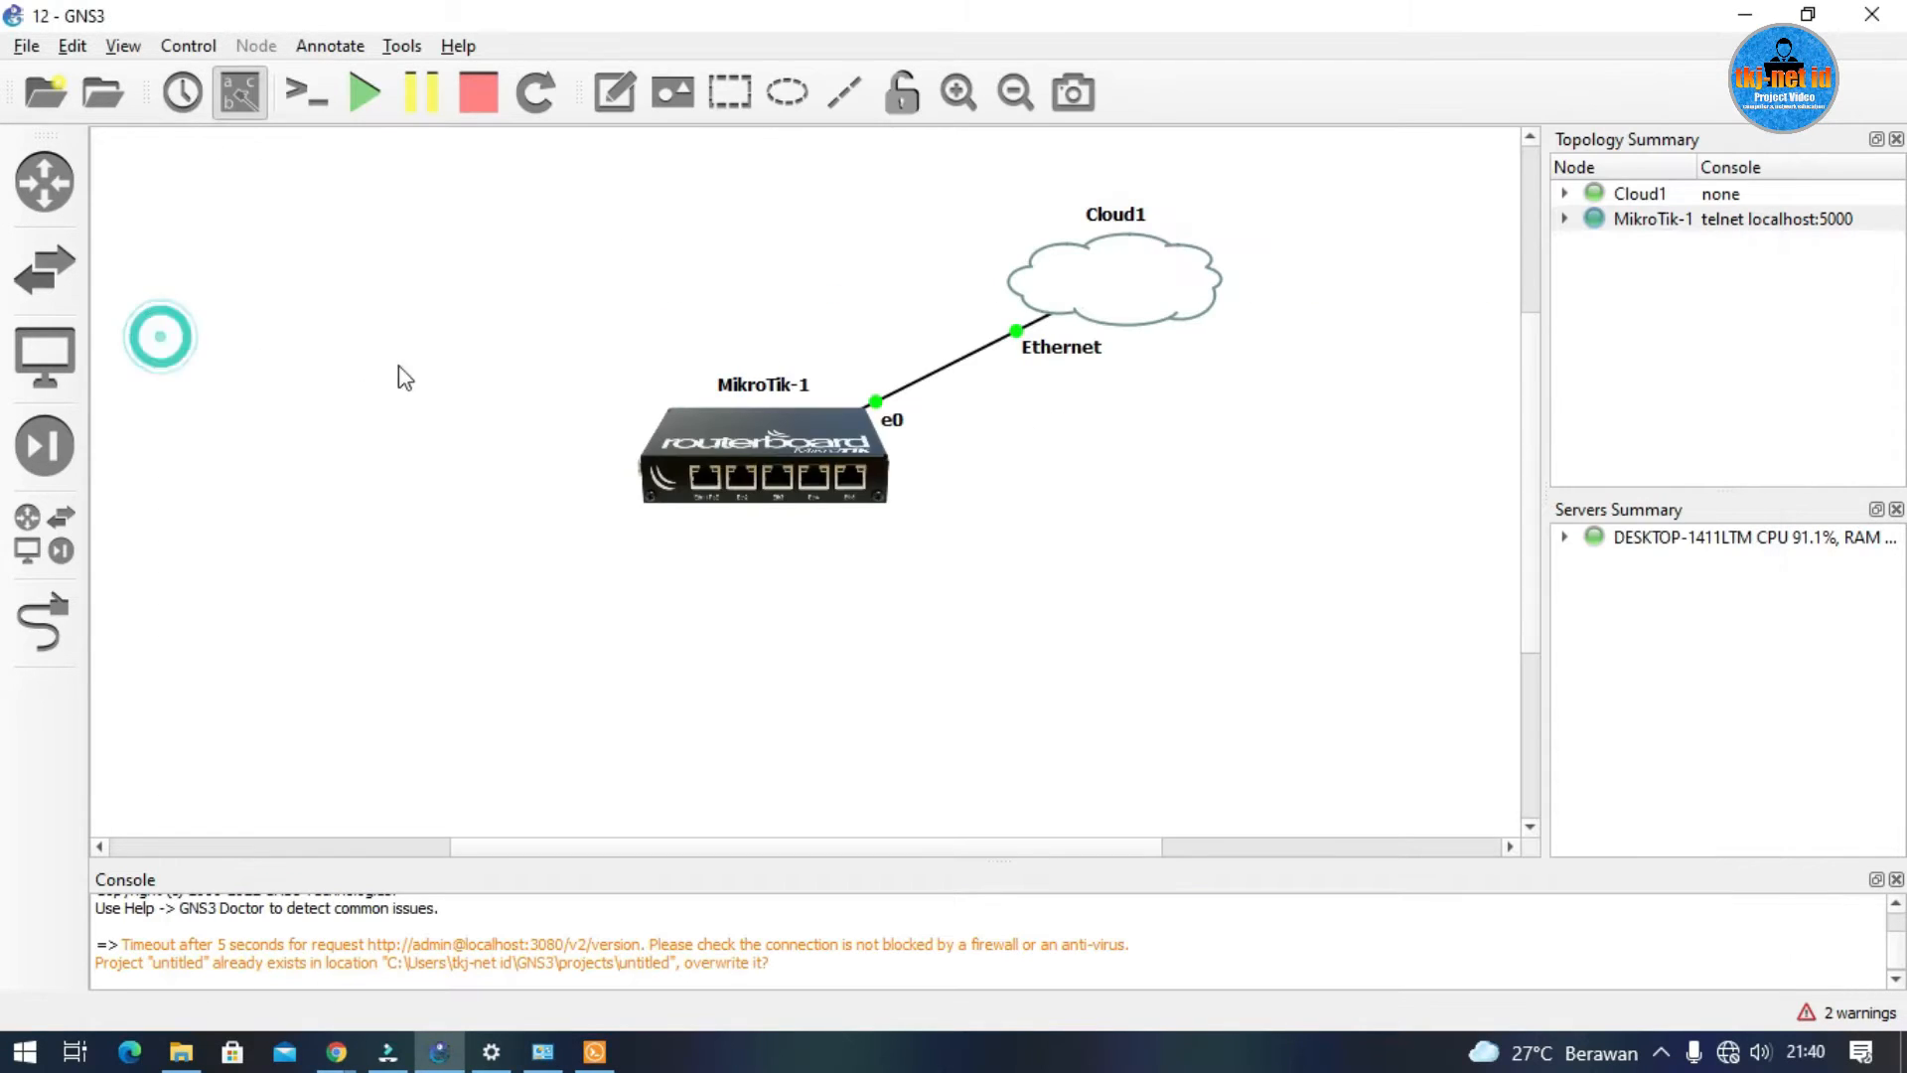
Inspect the Ethernet interfaces in Cloud1's configuration and close it without changes.
{"action": "right_click", "coordinate": [1059, 294]}
{"action": "left_click", "coordinate": [985, 473]}
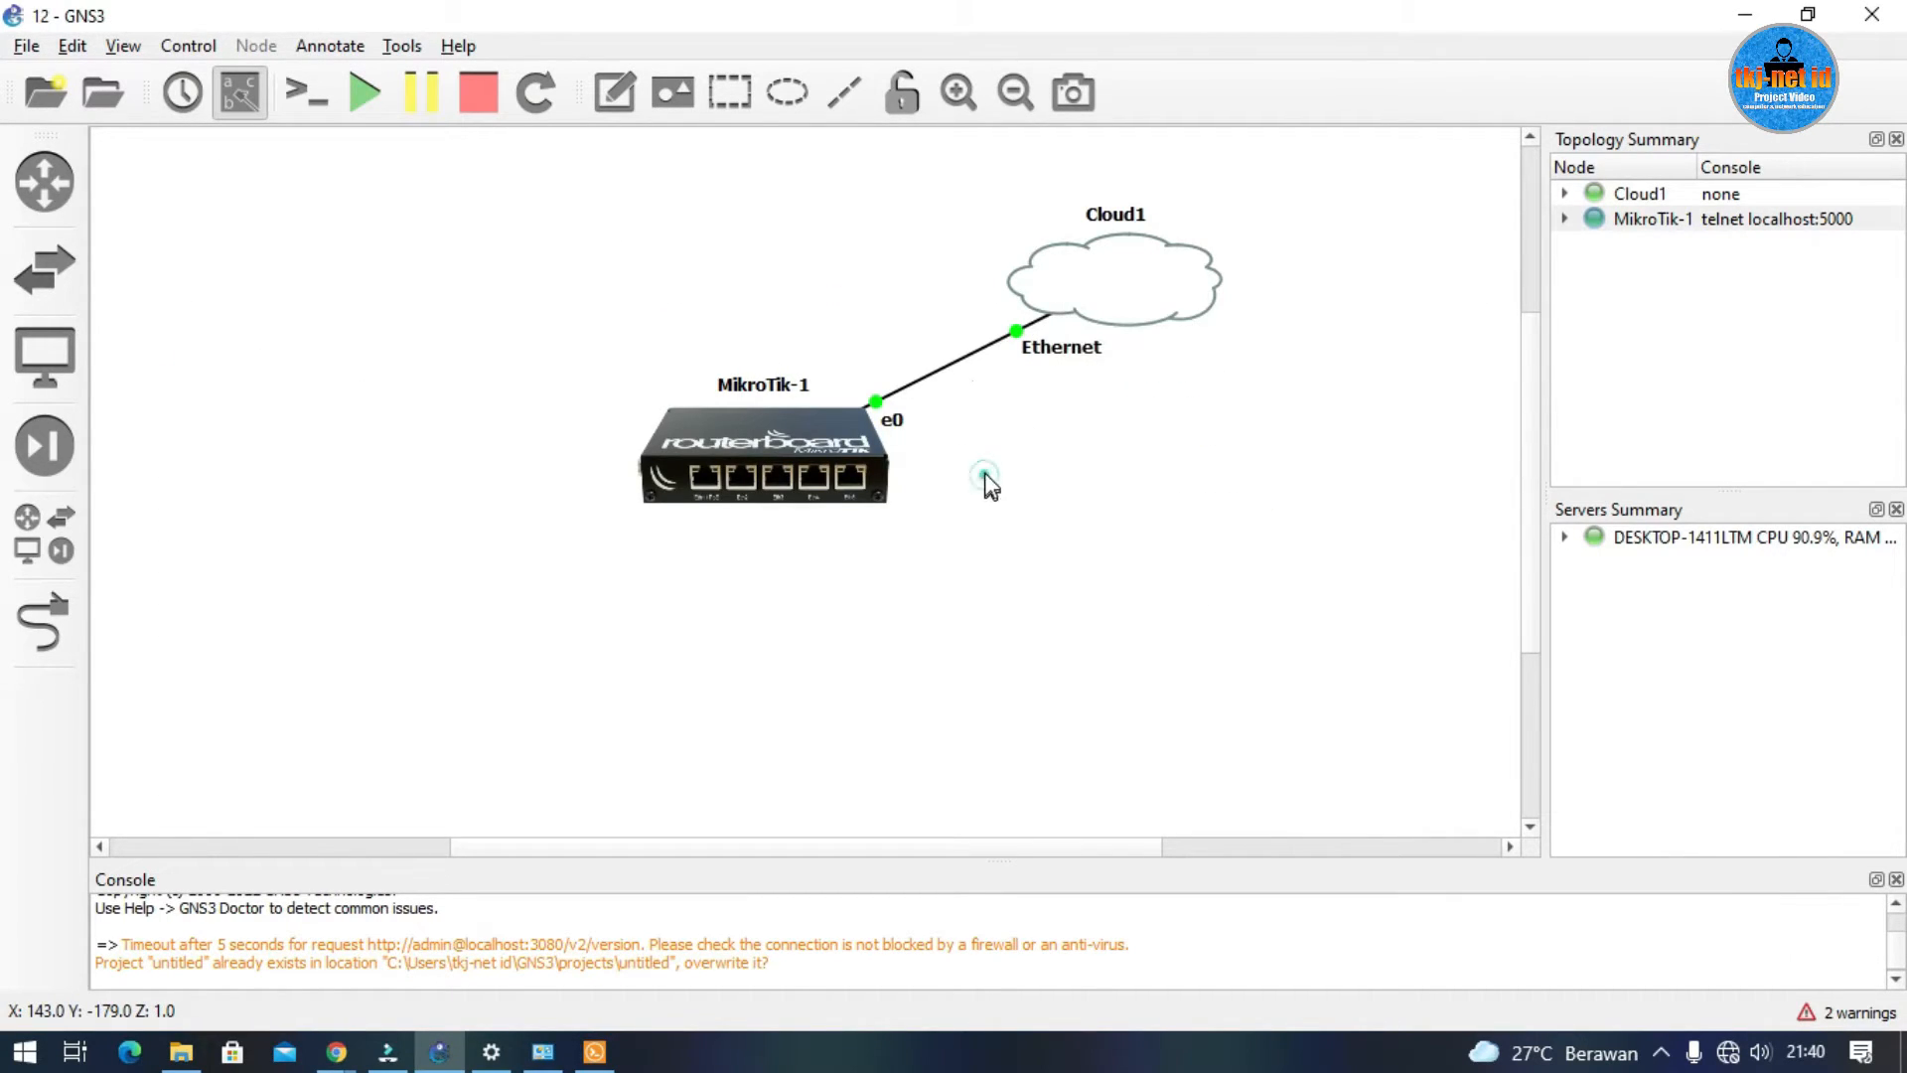
{"action": "right_click", "coordinate": [1087, 285]}
{"action": "left_click", "coordinate": [1154, 310]}
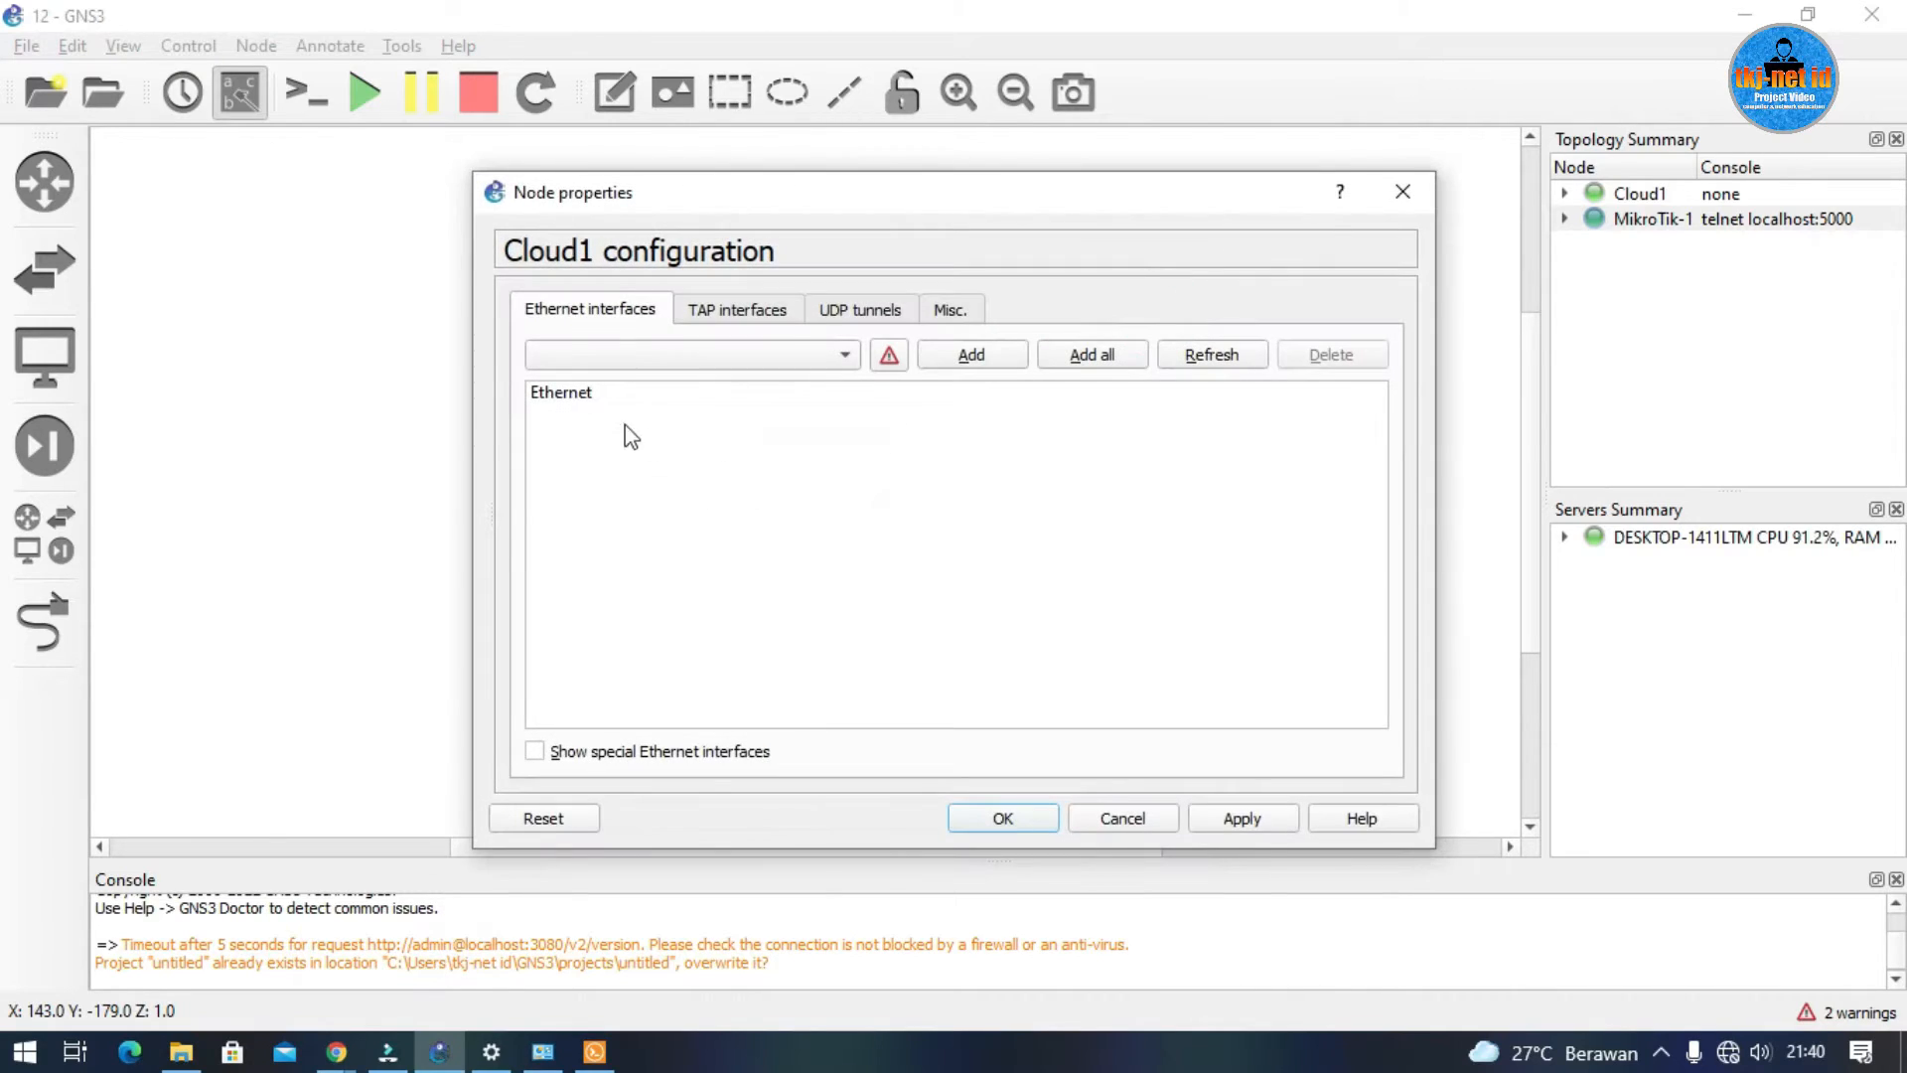
{"action": "left_click", "coordinate": [592, 396]}
{"action": "left_click", "coordinate": [1403, 192]}
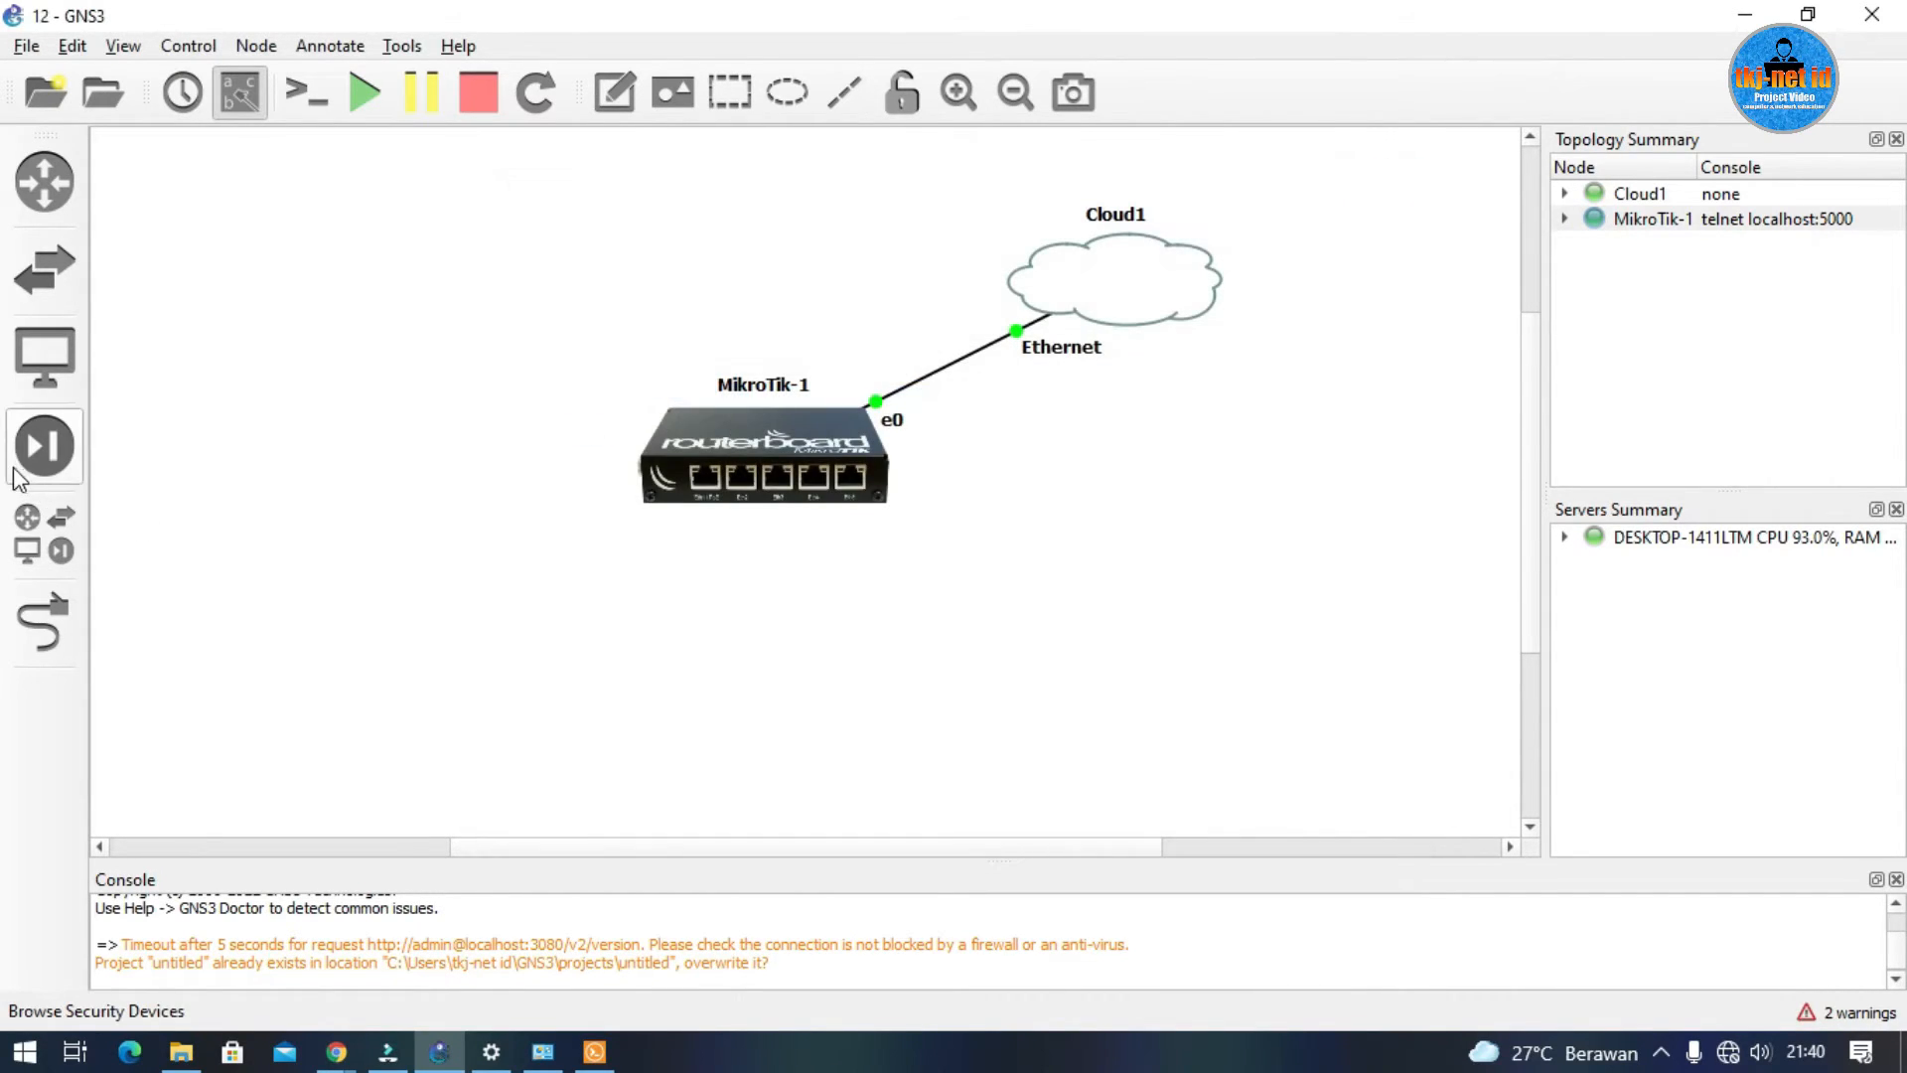
Try to add a second Cloud node from the end devices to the topology above MikroTik-1.
{"action": "left_click", "coordinate": [45, 358]}
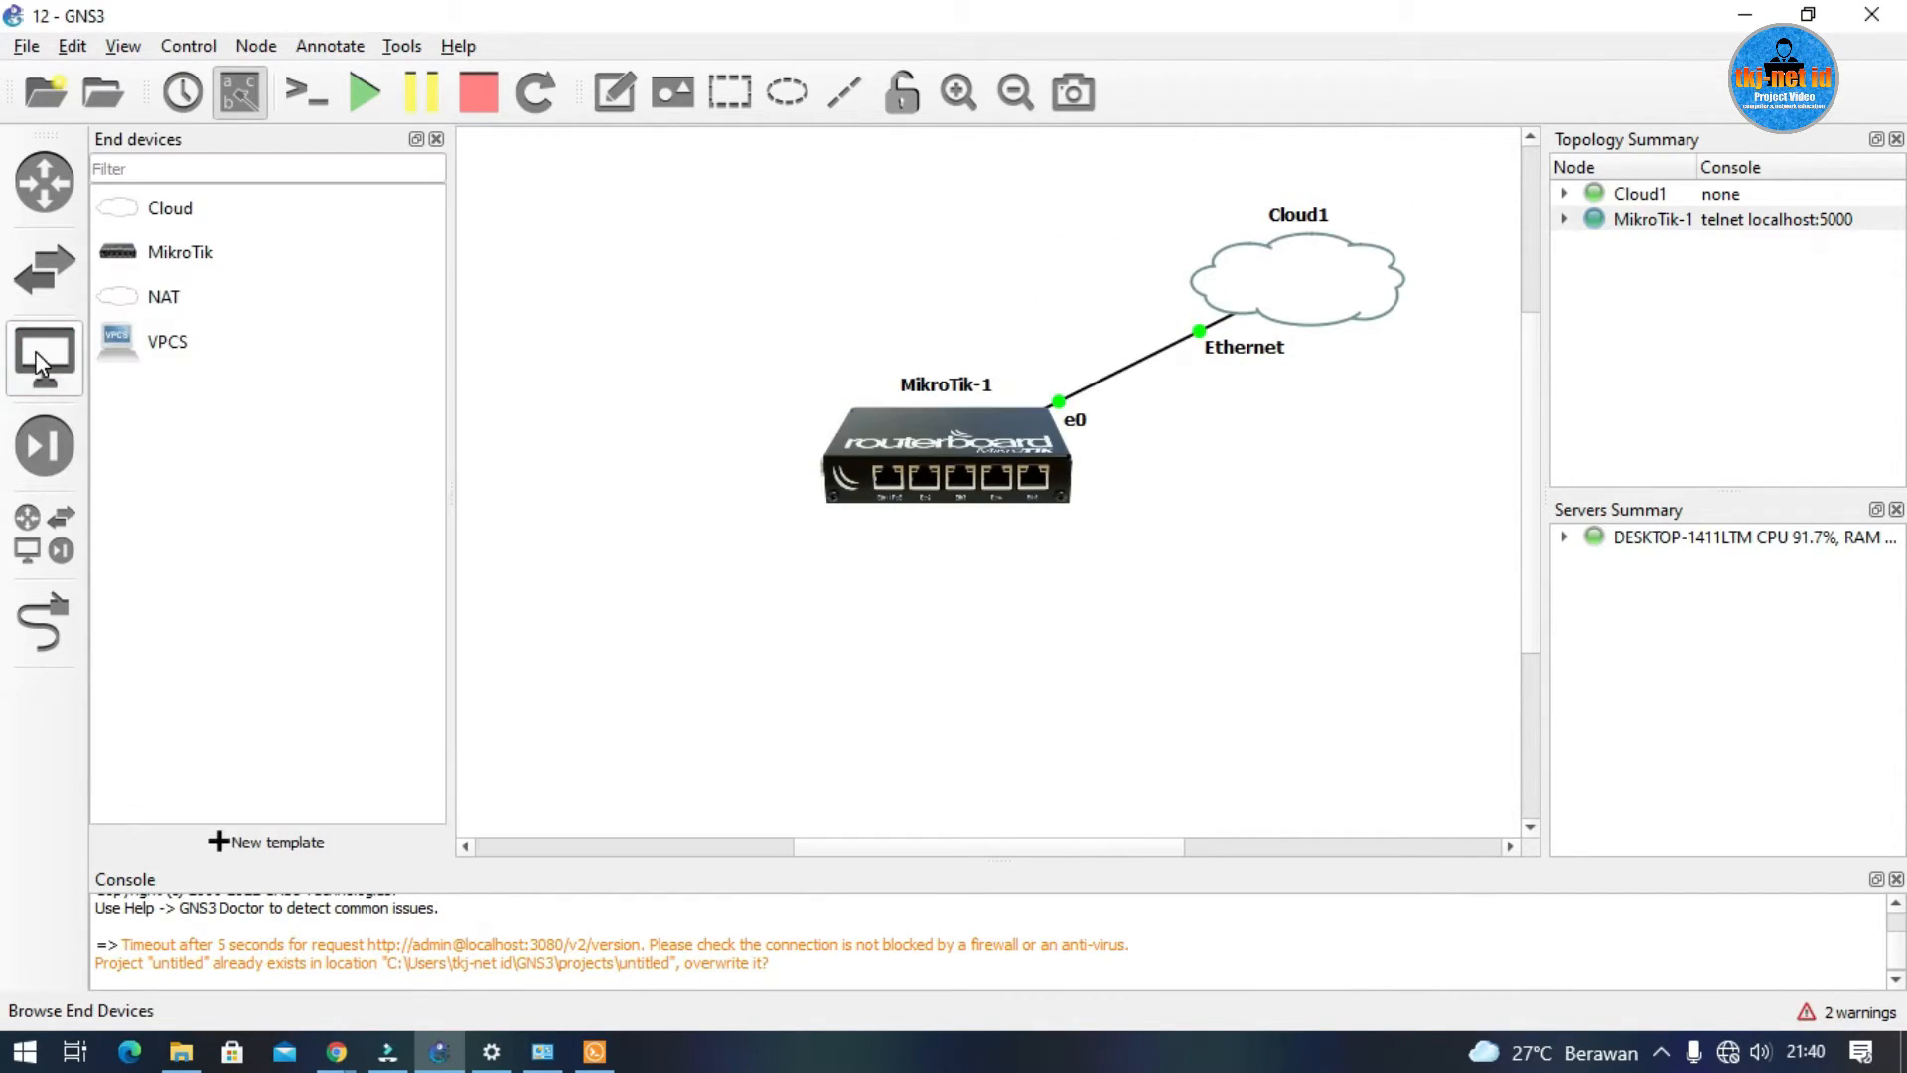
{"action": "left_click", "coordinate": [204, 219]}
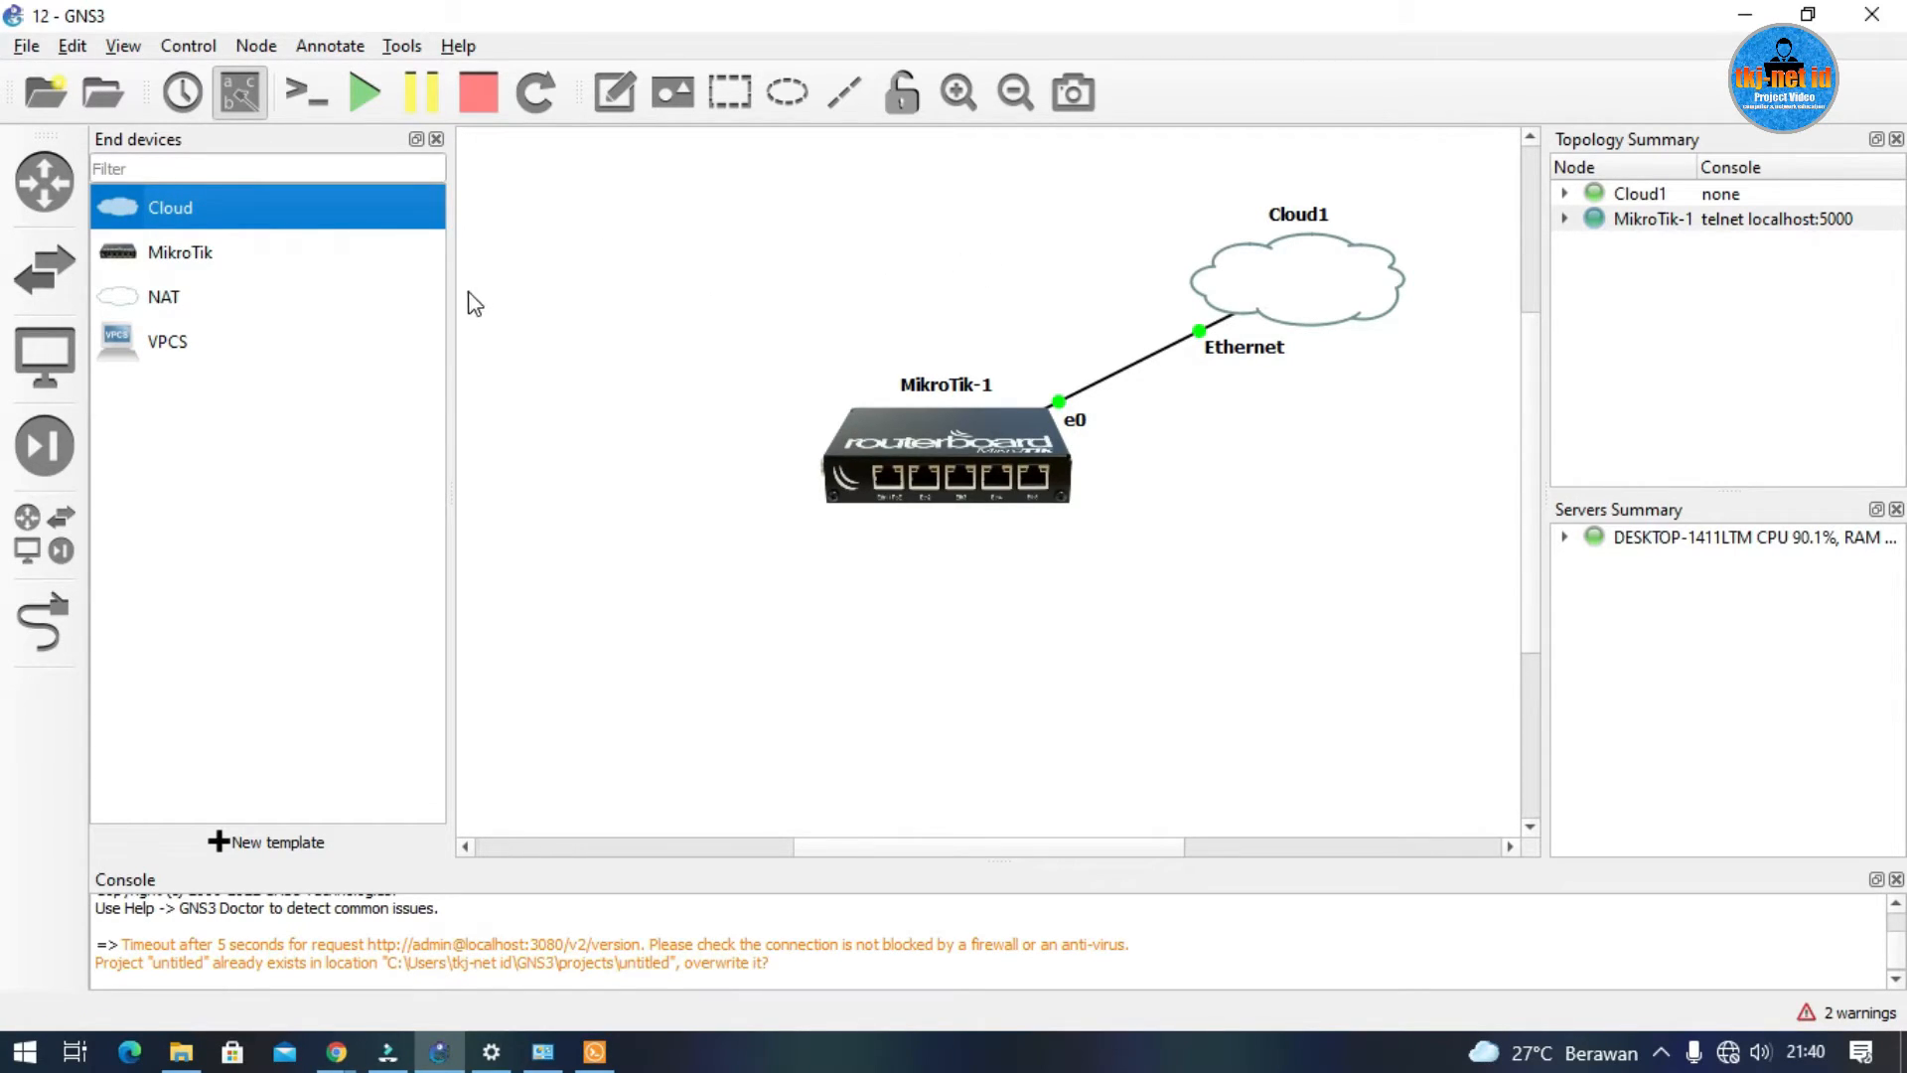
{"action": "left_click_drag", "start_coordinate": [238, 206], "coordinate": [916, 213]}
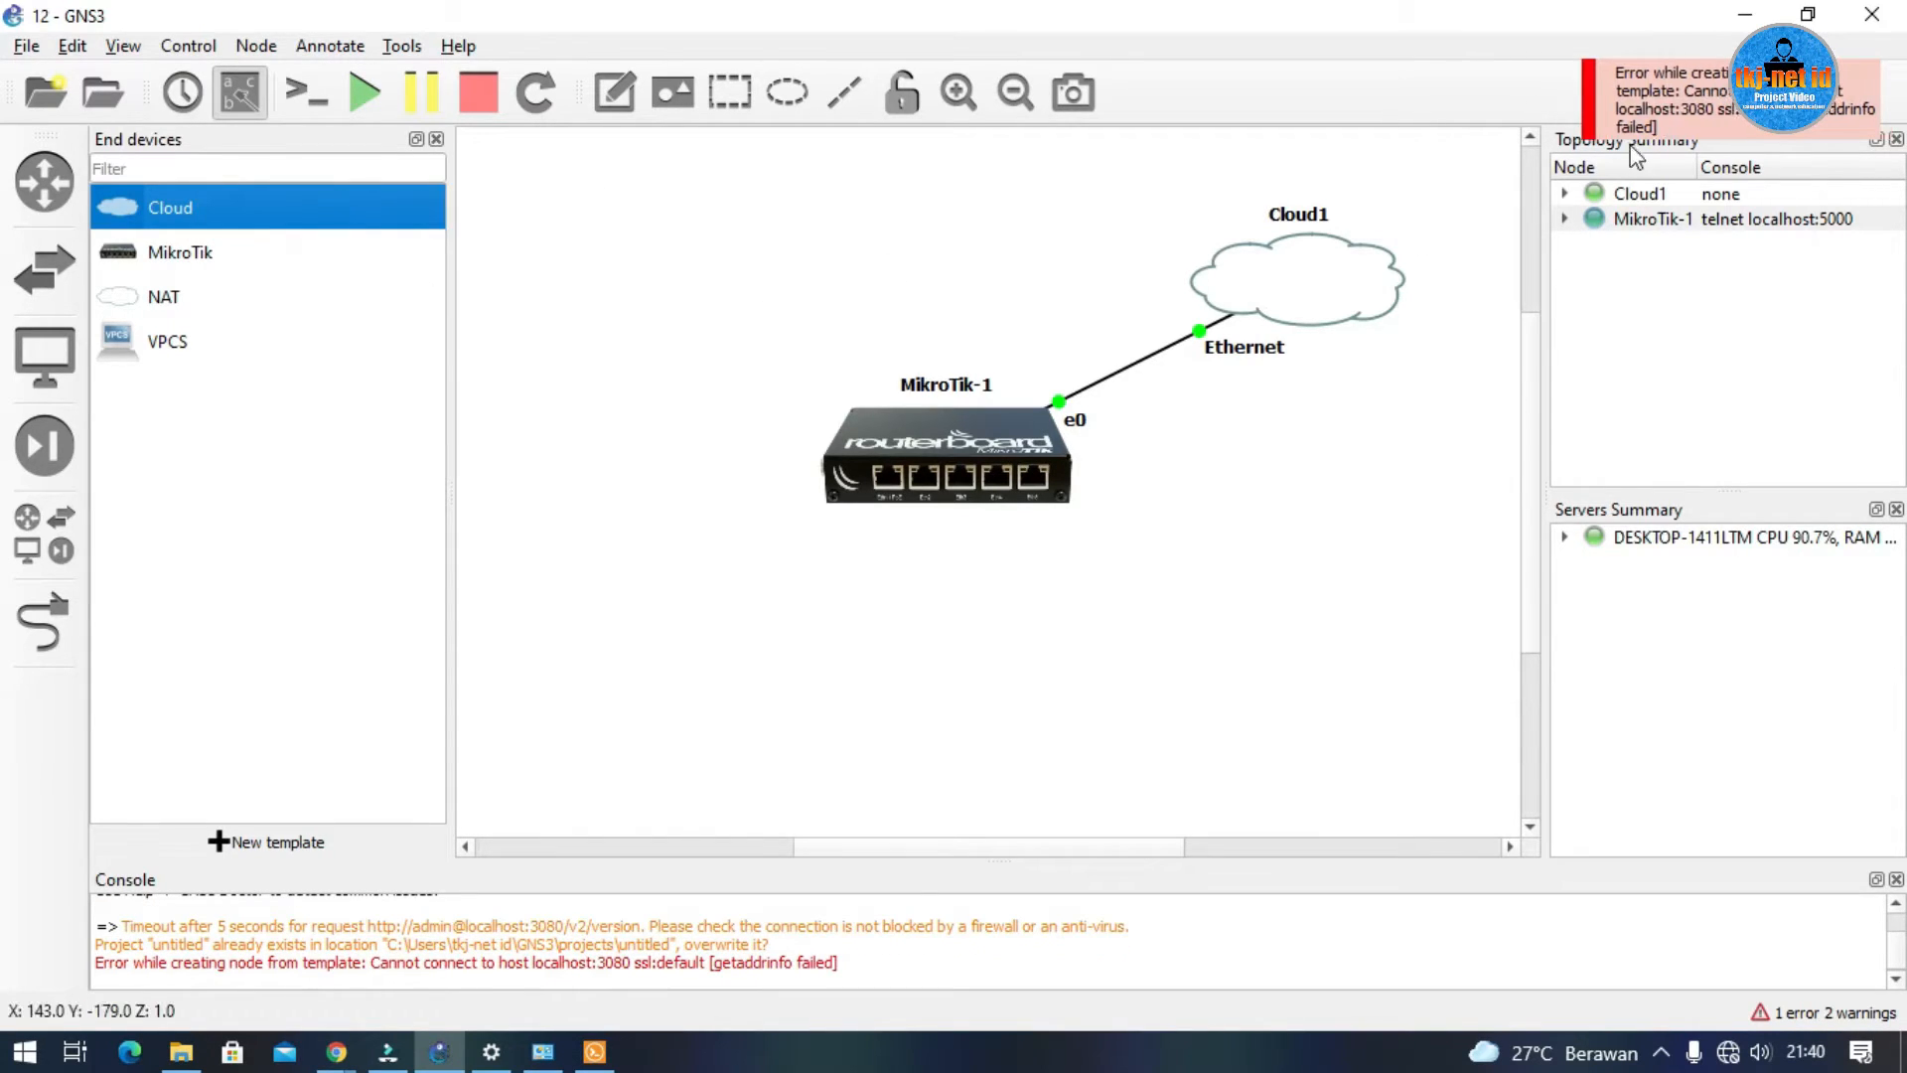
{"action": "left_click", "coordinate": [1649, 123]}
Delete the Cloud1 node from the topology and confirm its permanent removal.
{"action": "right_click", "coordinate": [1282, 295]}
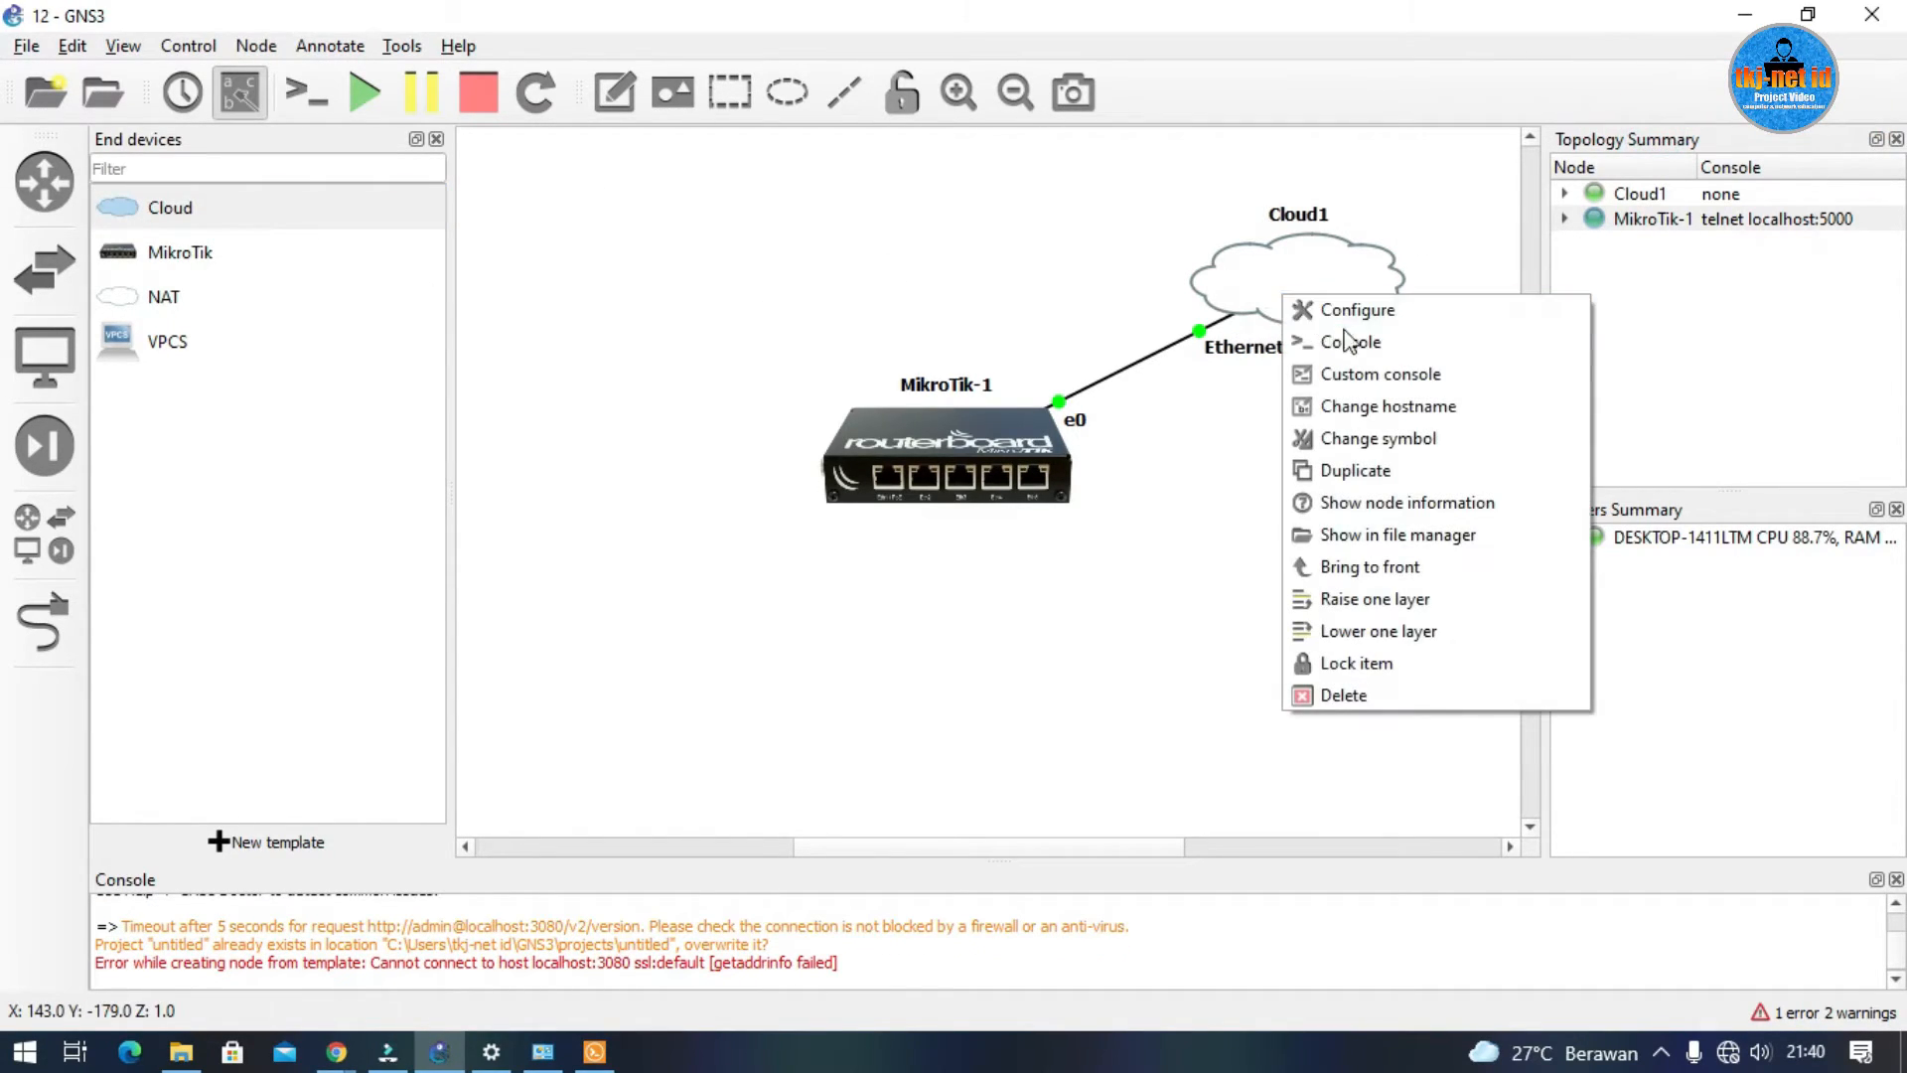
{"action": "left_click", "coordinate": [1395, 695]}
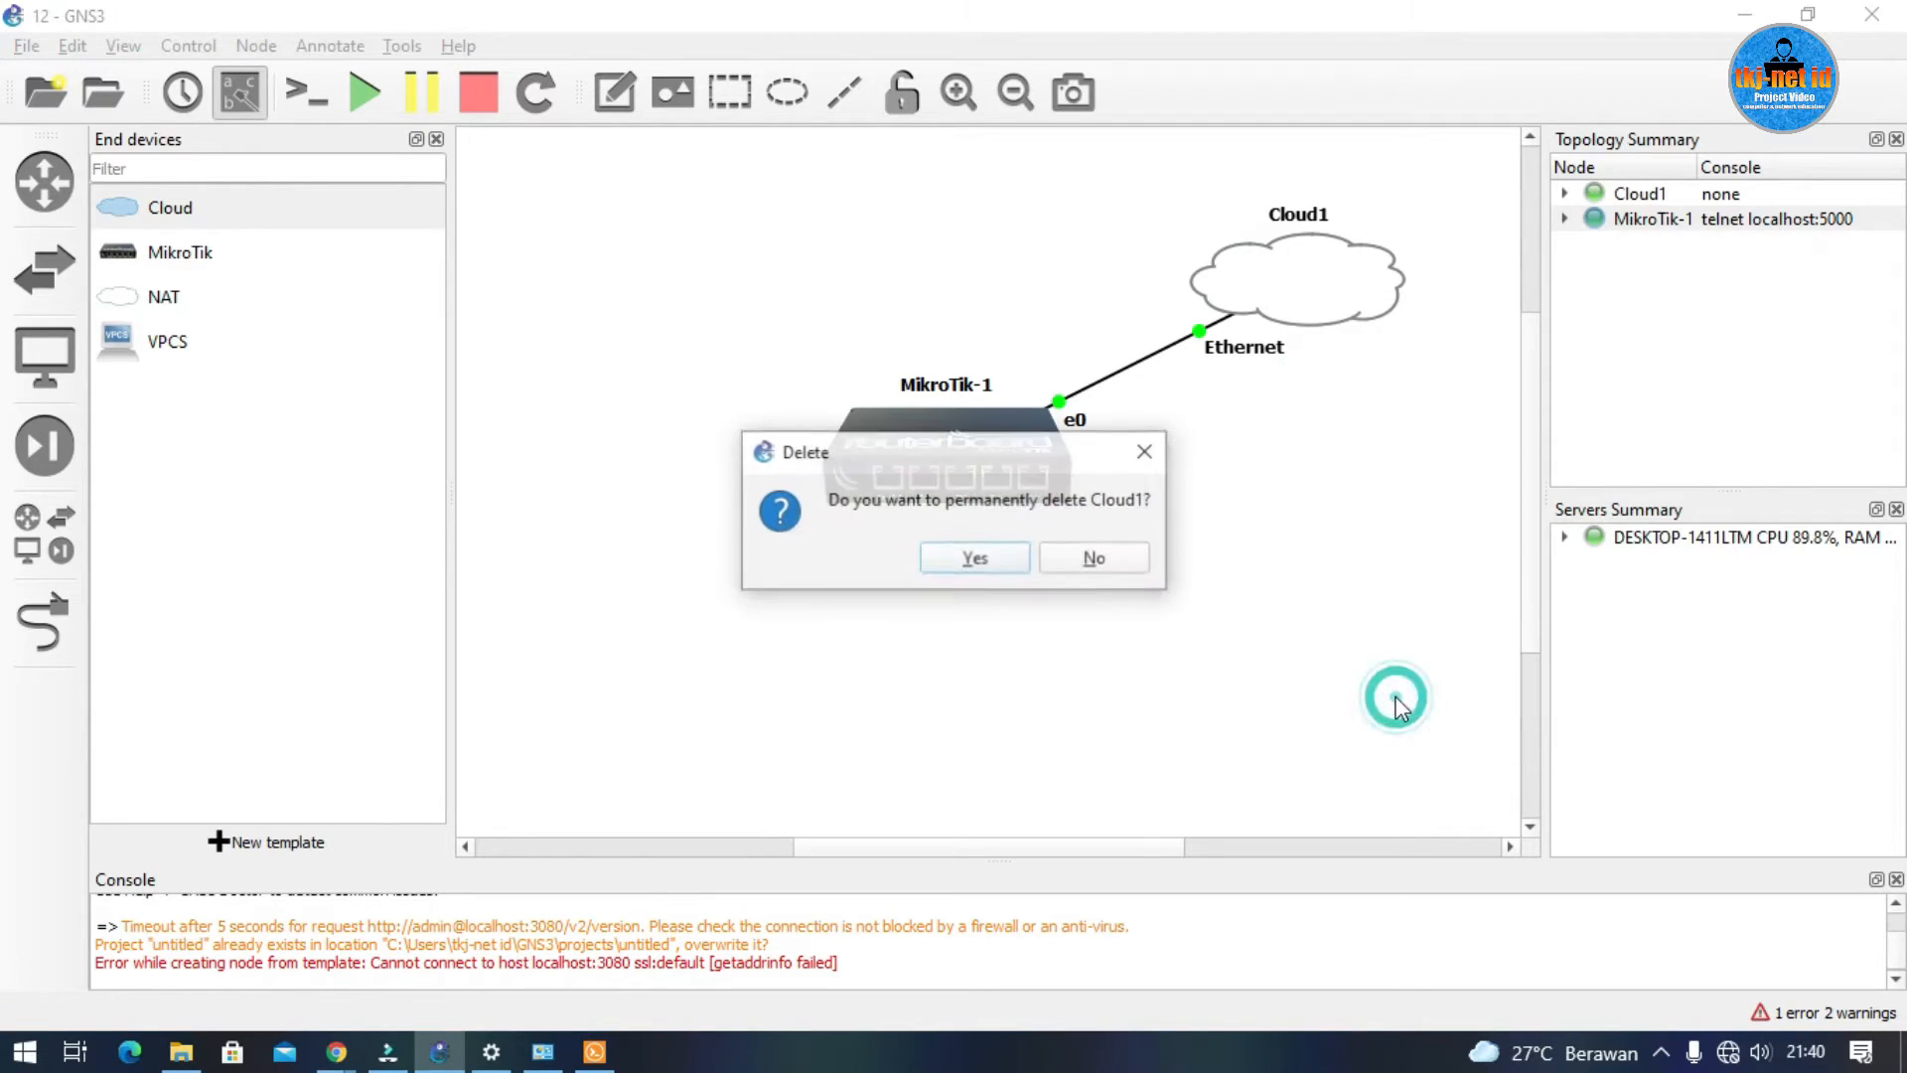
{"action": "left_click", "coordinate": [998, 552]}
{"action": "left_click", "coordinate": [1182, 557]}
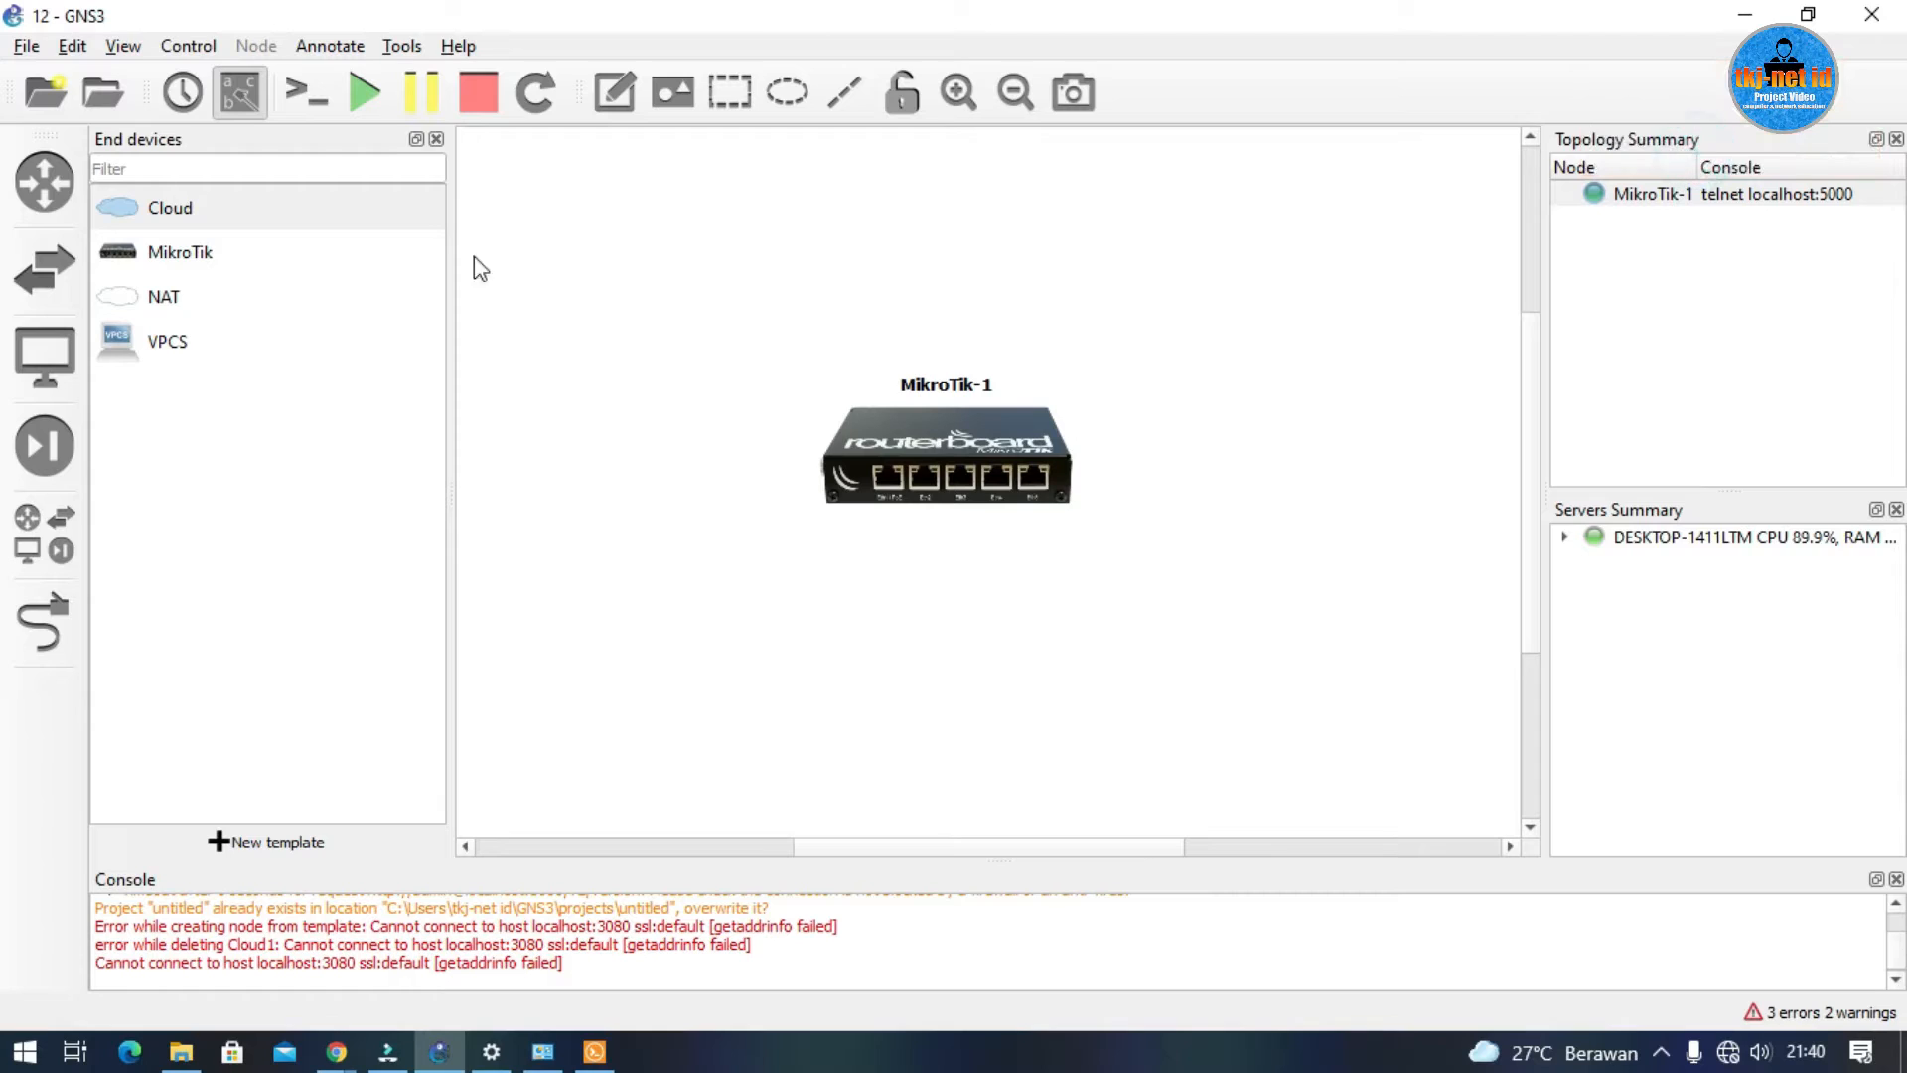
Try repeatedly to place a replacement Cloud node in the empty area above MikroTik-1.
{"action": "left_click_drag", "start_coordinate": [179, 211], "coordinate": [1053, 233]}
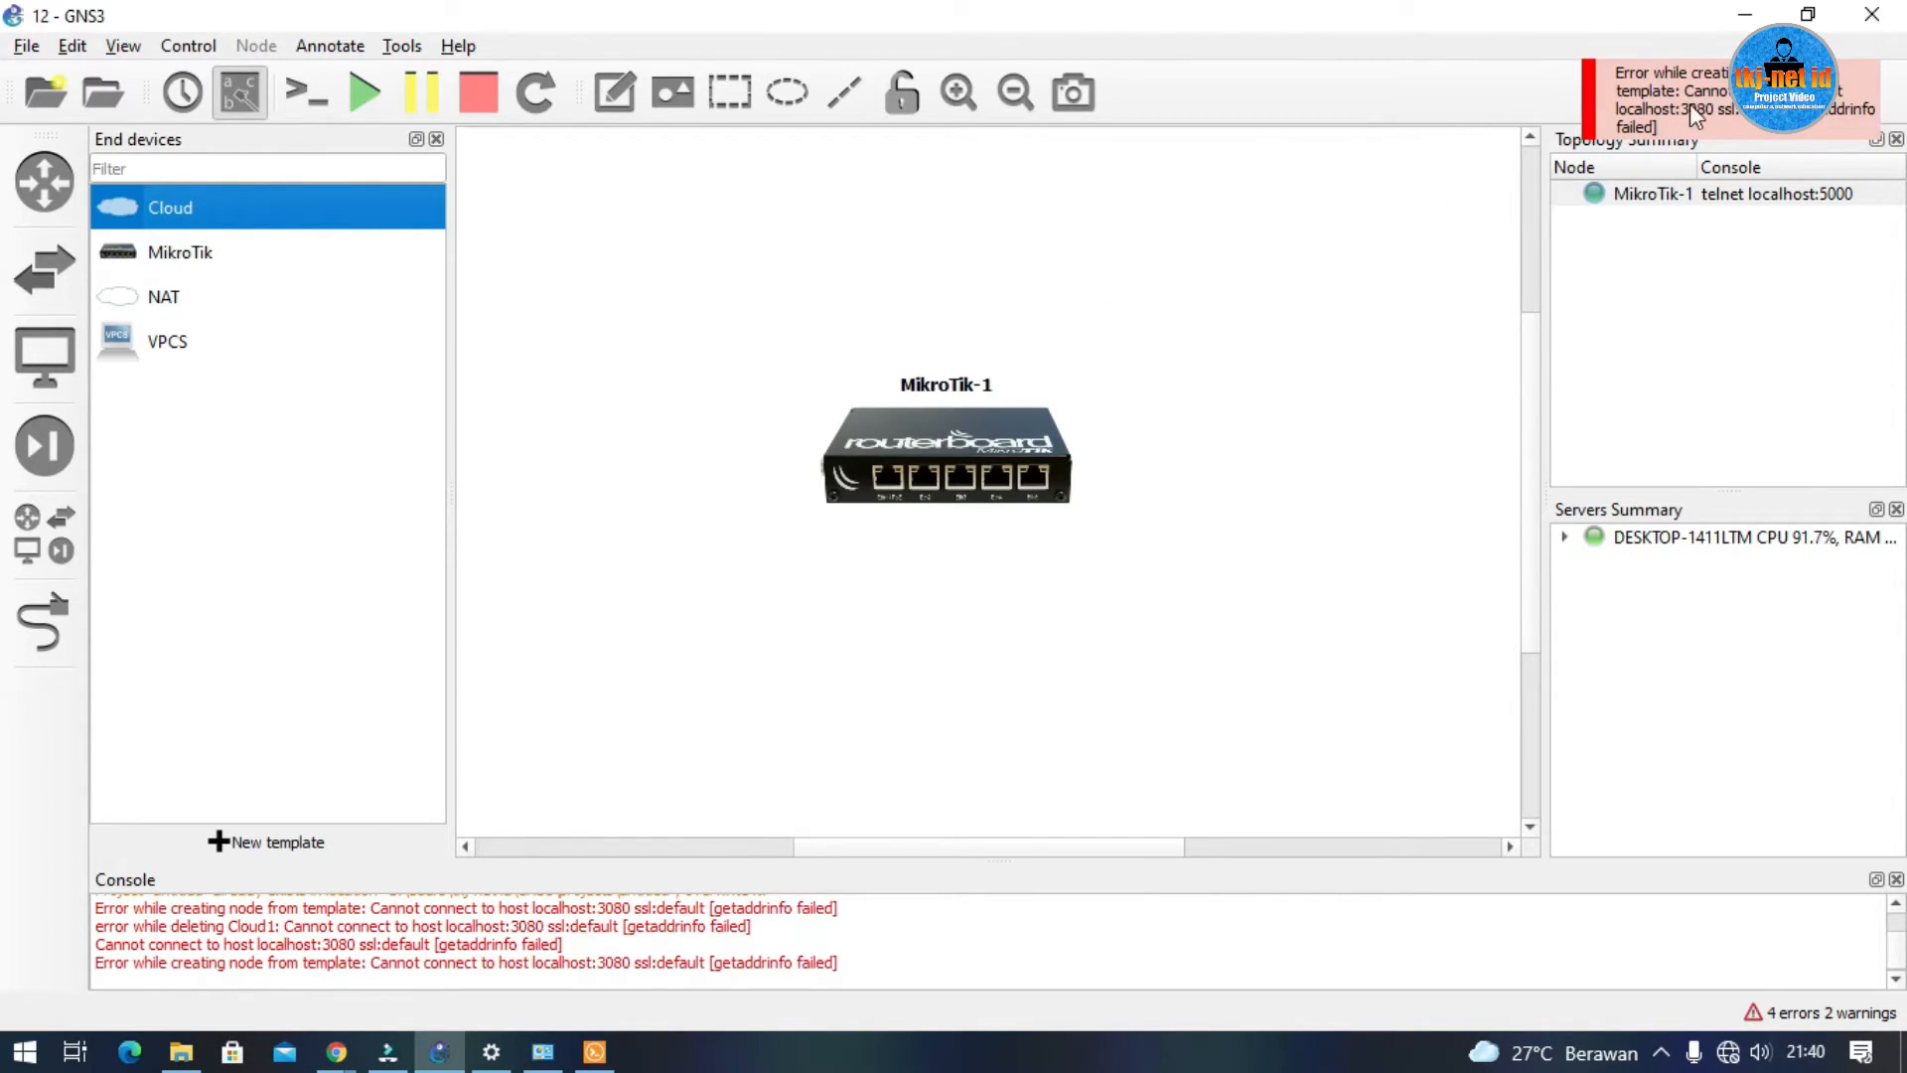
{"action": "left_click", "coordinate": [674, 939]}
{"action": "left_click_drag", "start_coordinate": [177, 208], "coordinate": [1204, 224]}
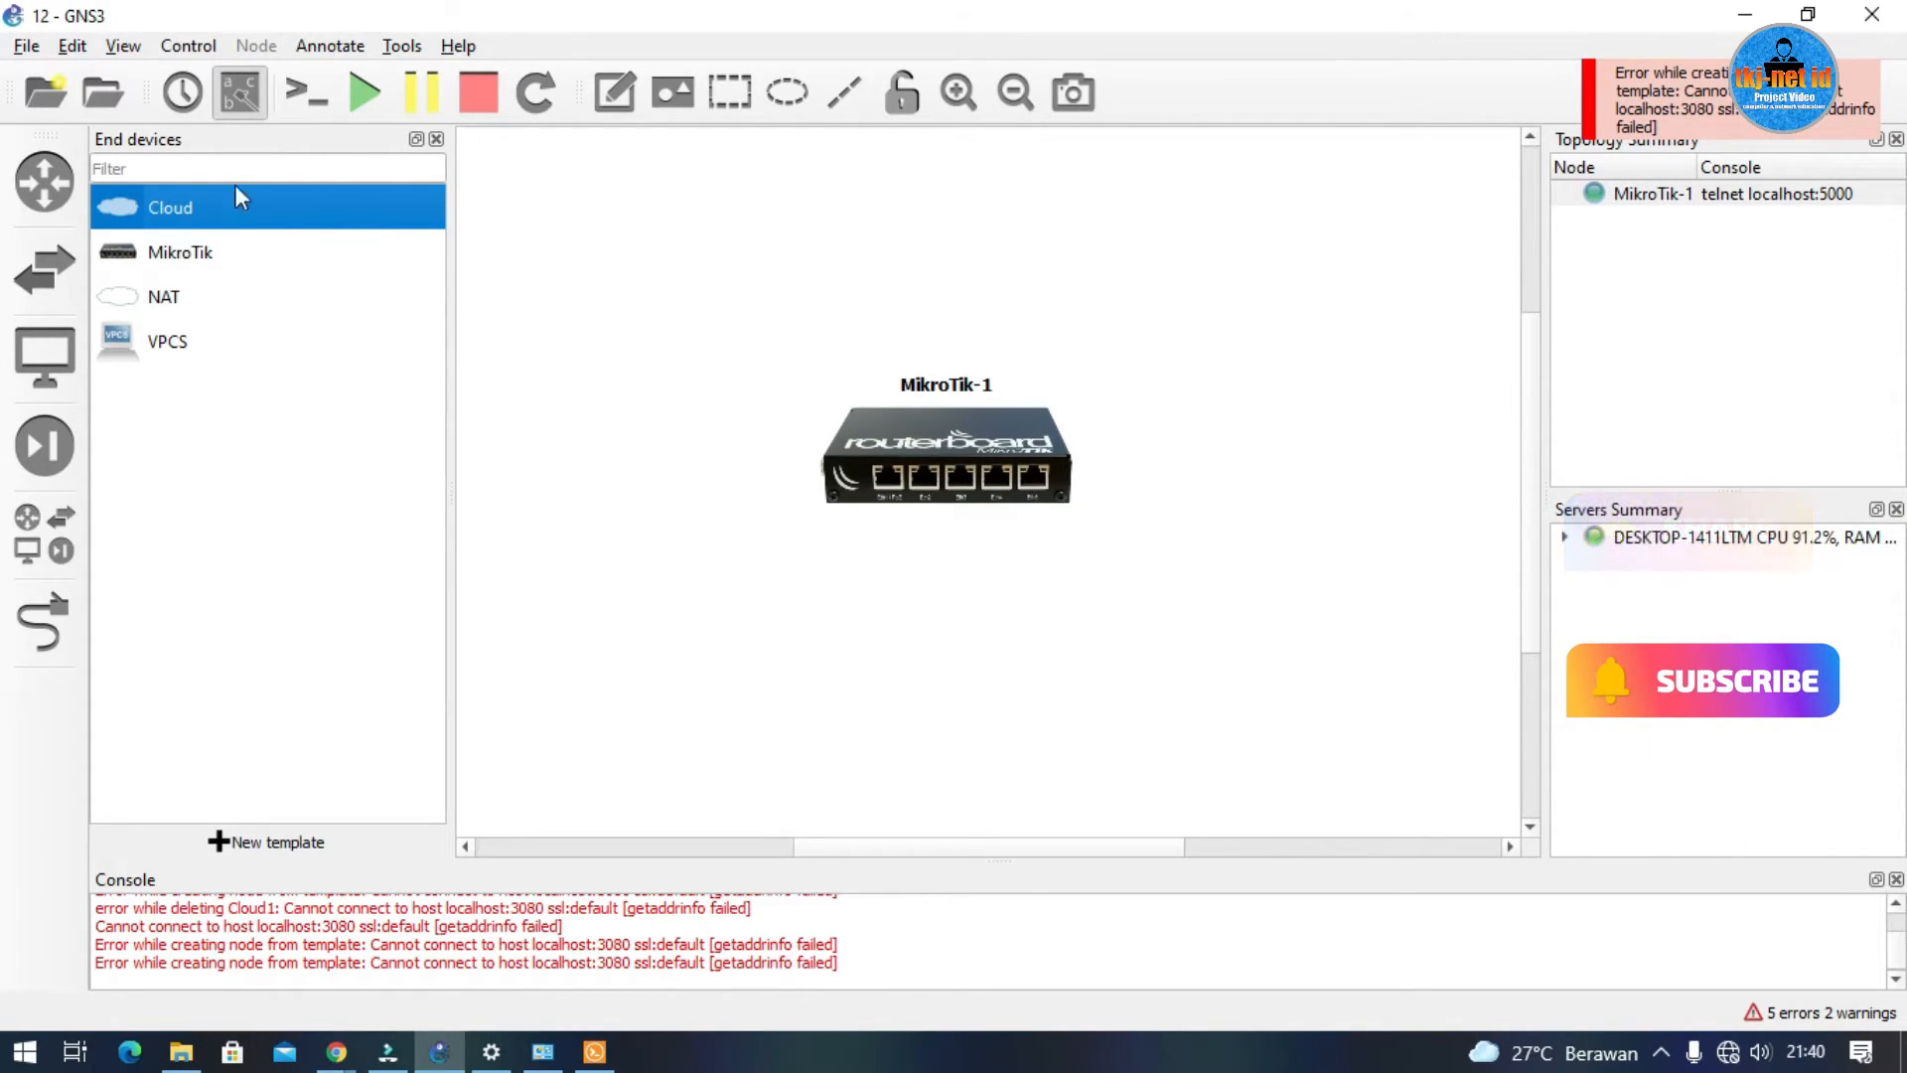
{"action": "left_click_drag", "start_coordinate": [137, 206], "coordinate": [1115, 246]}
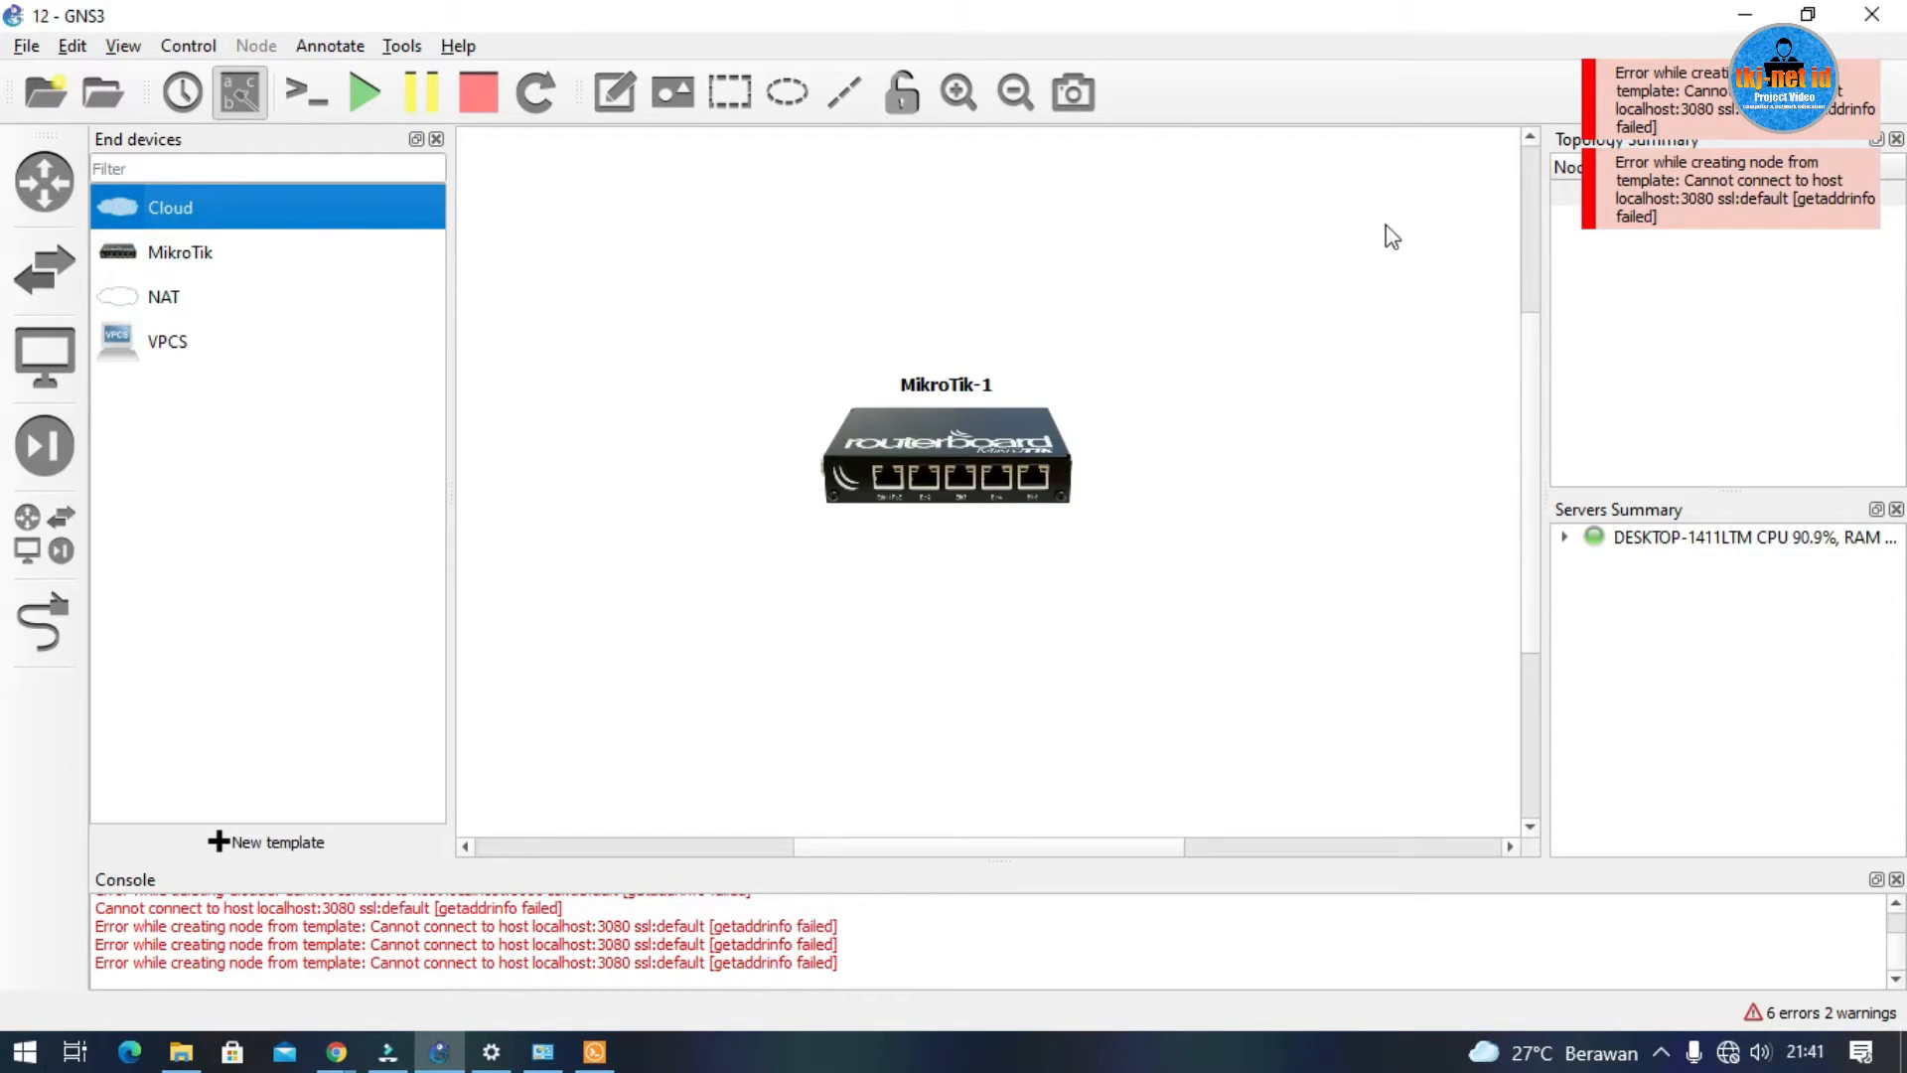
{"action": "left_click", "coordinate": [1707, 185]}
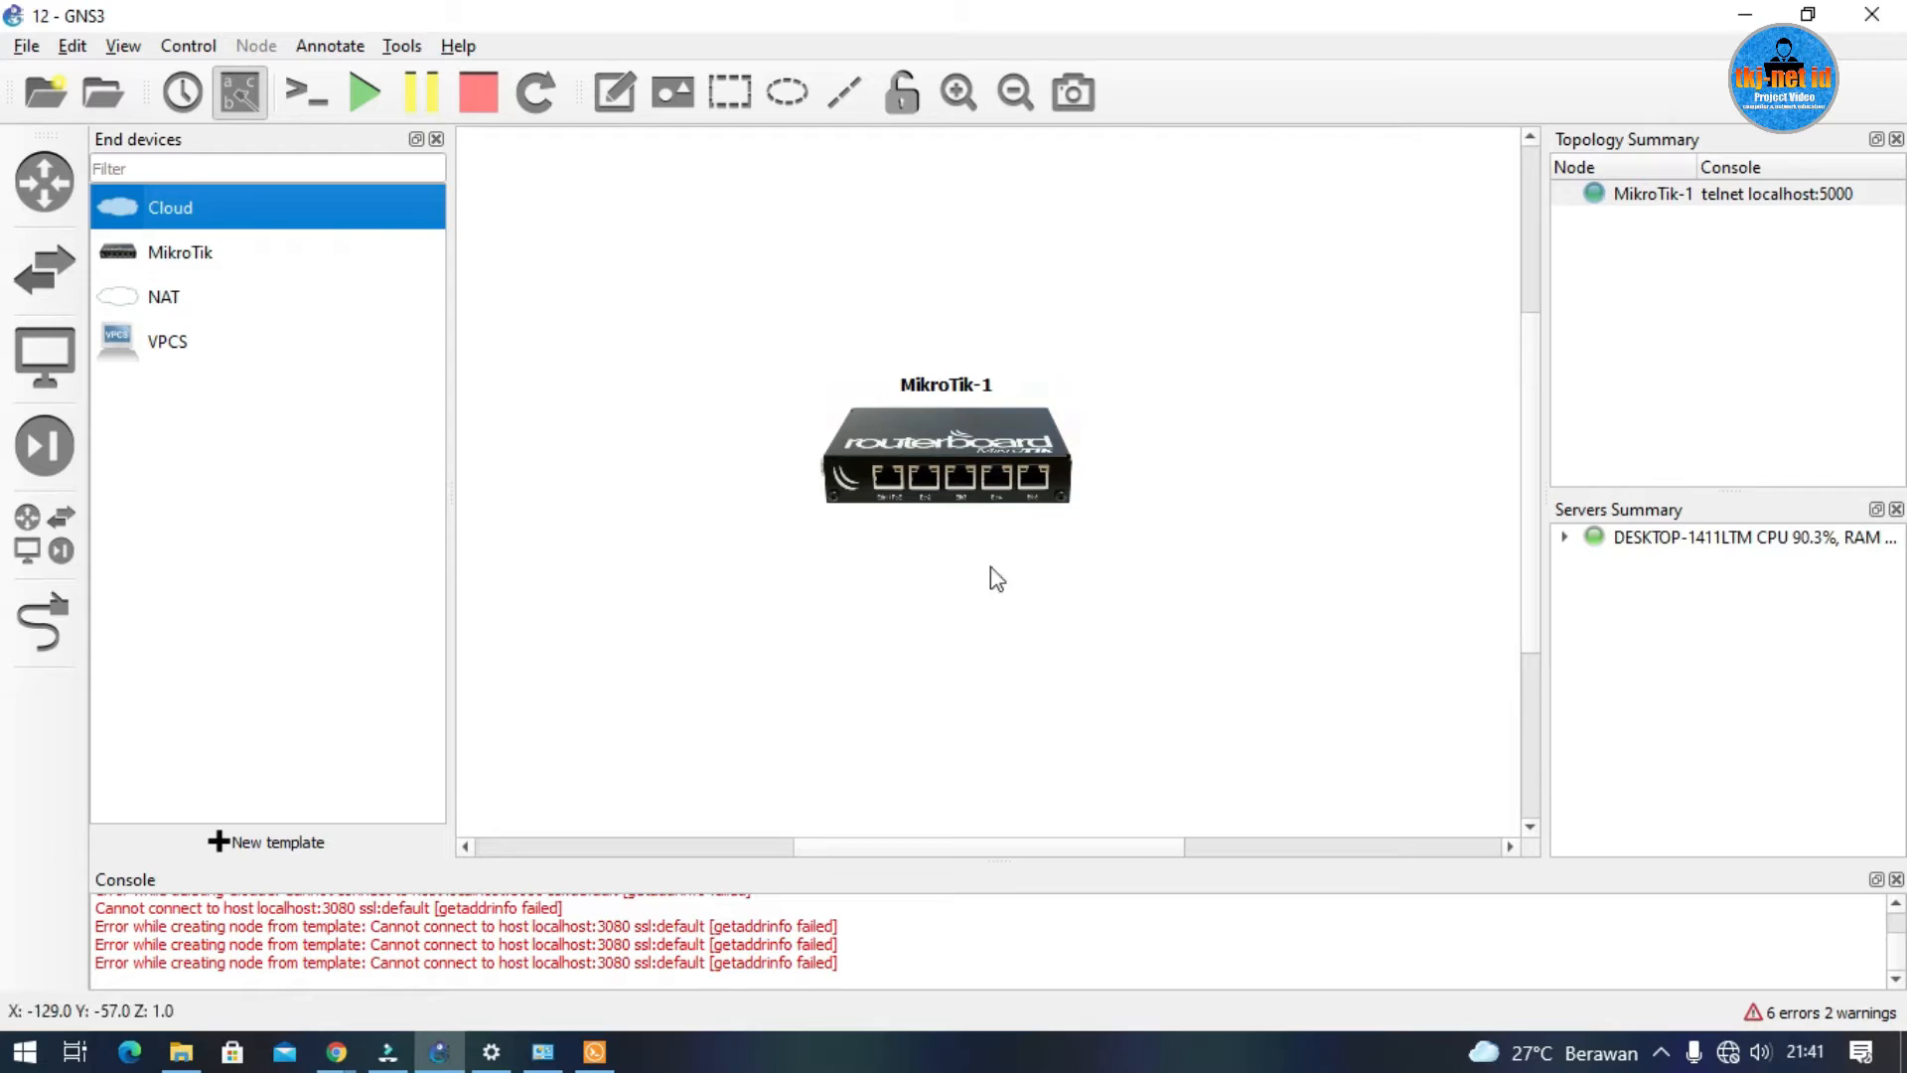
Enable the Ethernet 2 Microsoft KM-TEST Loopback Adapter in Network Connections.
{"action": "left_click", "coordinate": [541, 1055]}
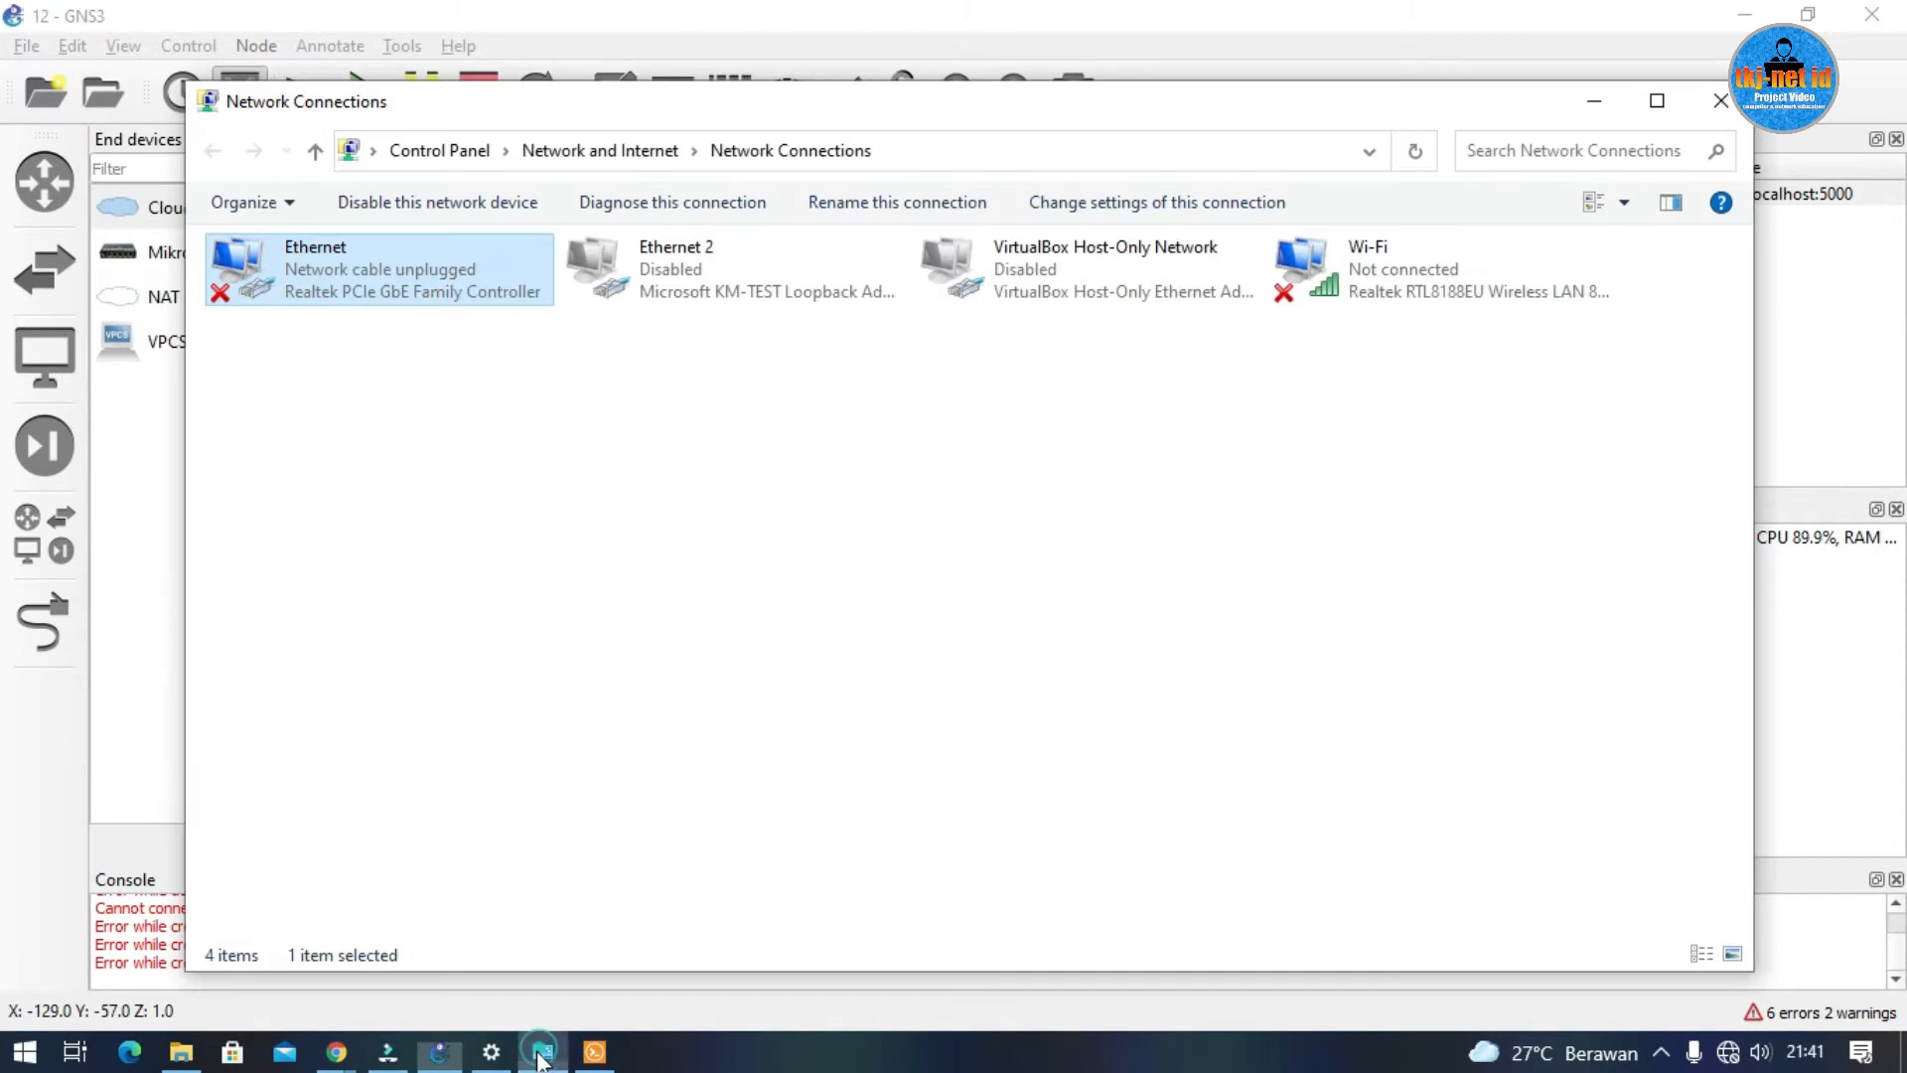
{"action": "left_click", "coordinate": [747, 512]}
{"action": "left_click", "coordinate": [699, 280]}
{"action": "left_click", "coordinate": [719, 456]}
{"action": "double_click", "coordinate": [635, 262]}
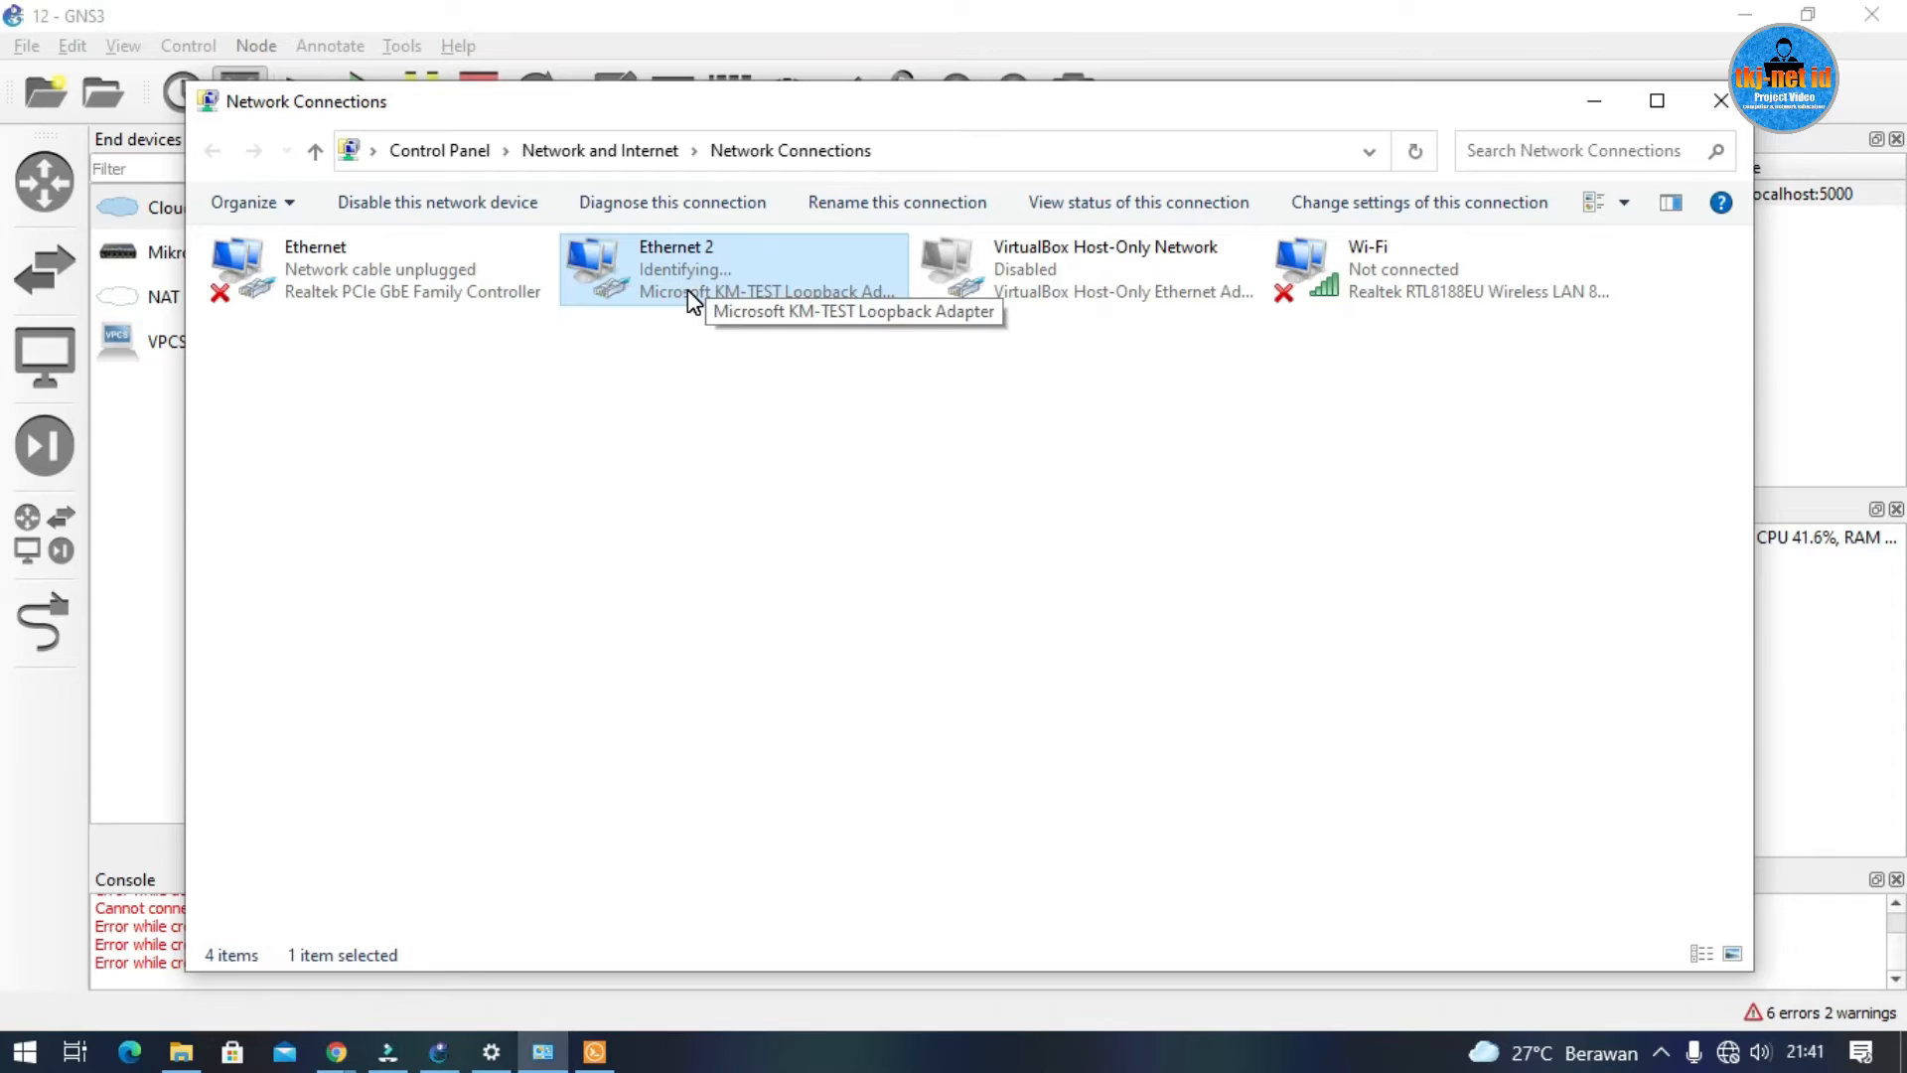
Compare the Realtek Ethernet adapter with the Ethernet 2 loopback adapter and view the actions available for Ethernet 2.
{"action": "left_click", "coordinate": [408, 268]}
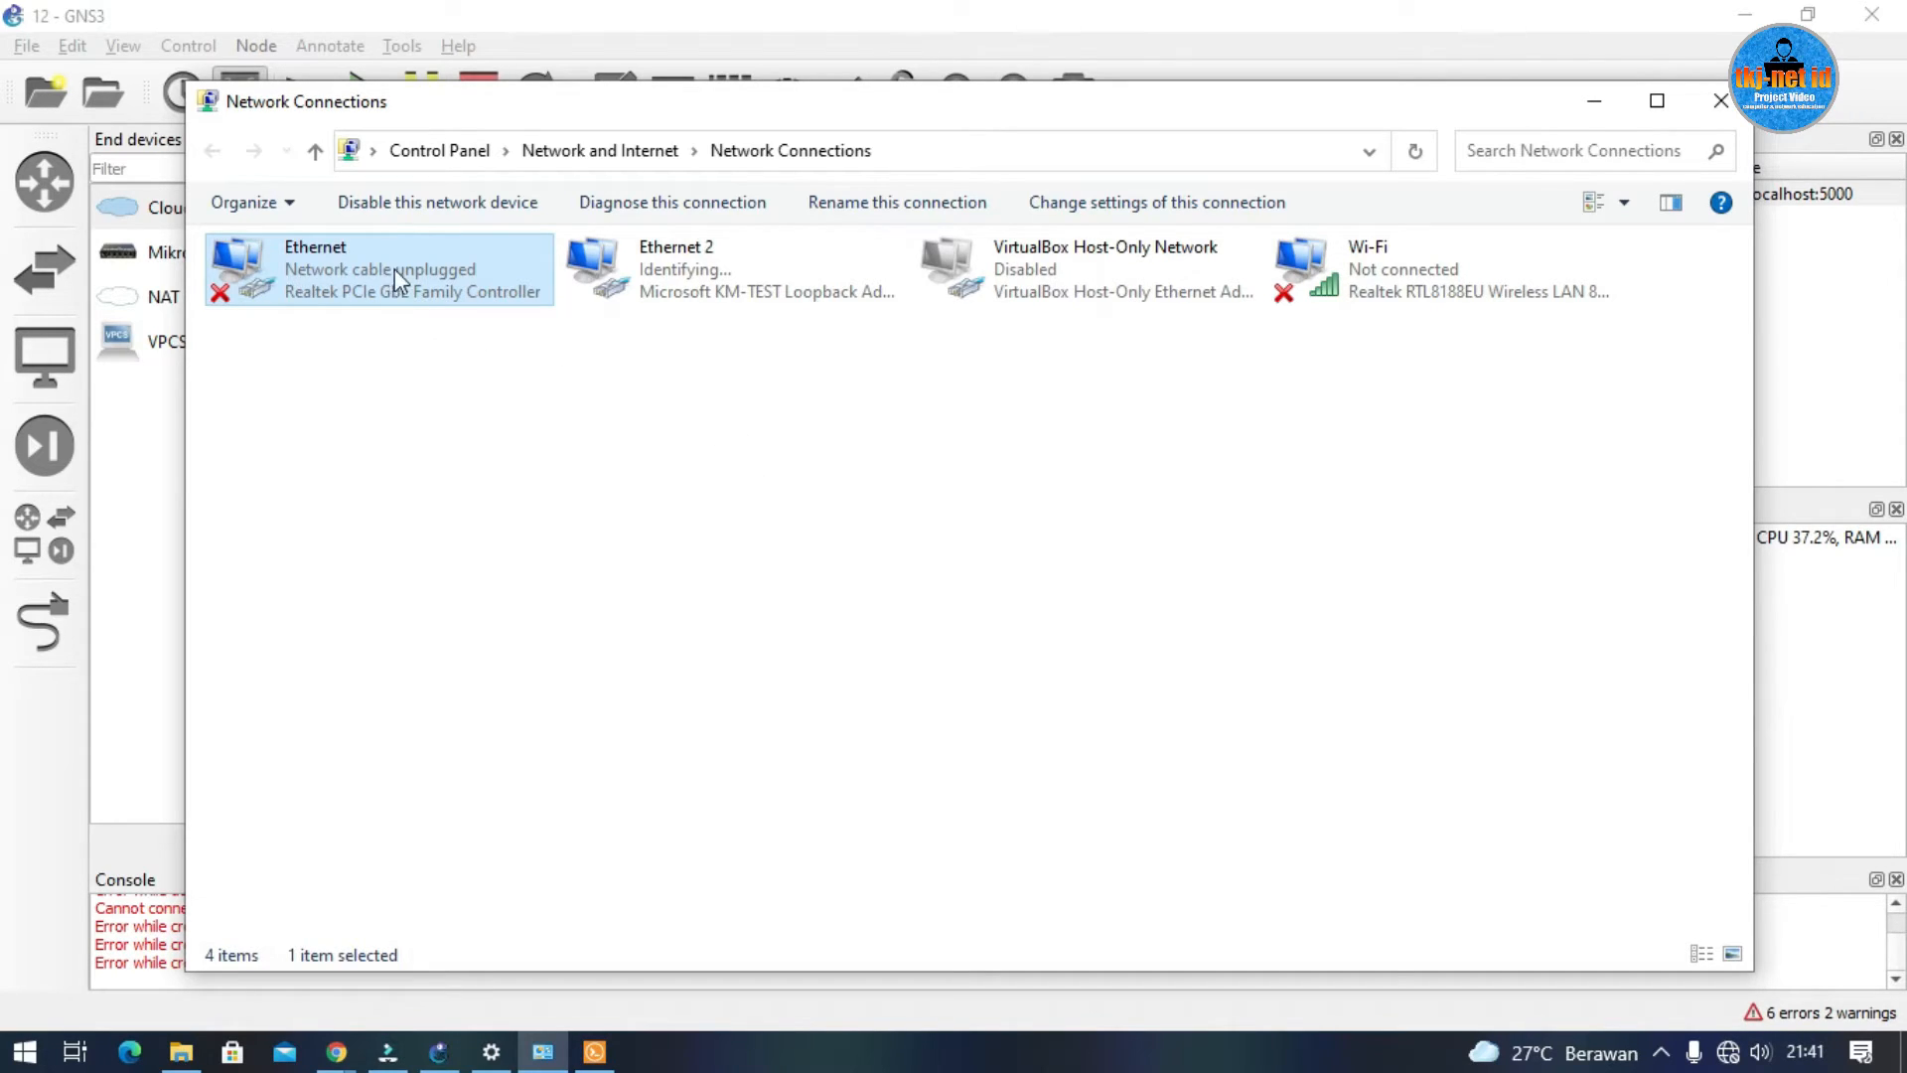
{"action": "left_click", "coordinate": [830, 430]}
{"action": "left_click", "coordinate": [745, 294]}
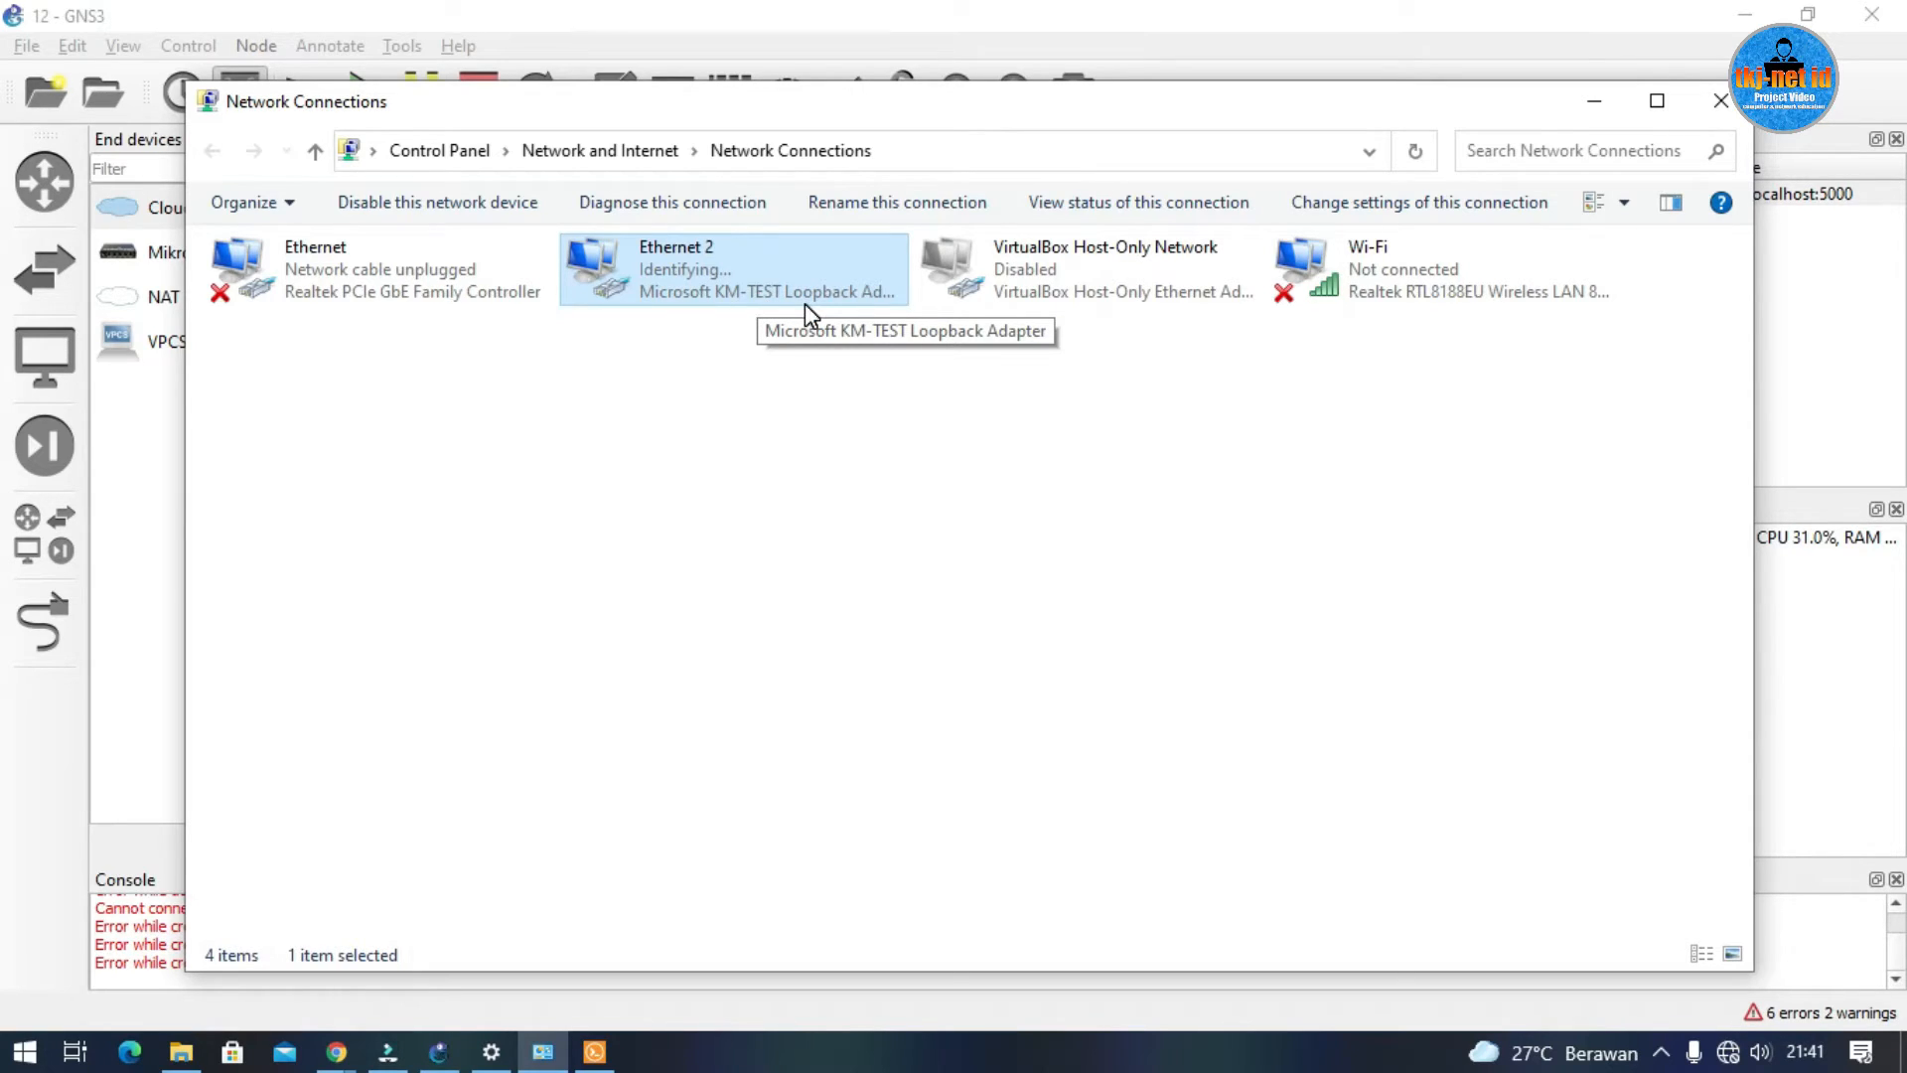
{"action": "right_click", "coordinate": [747, 310]}
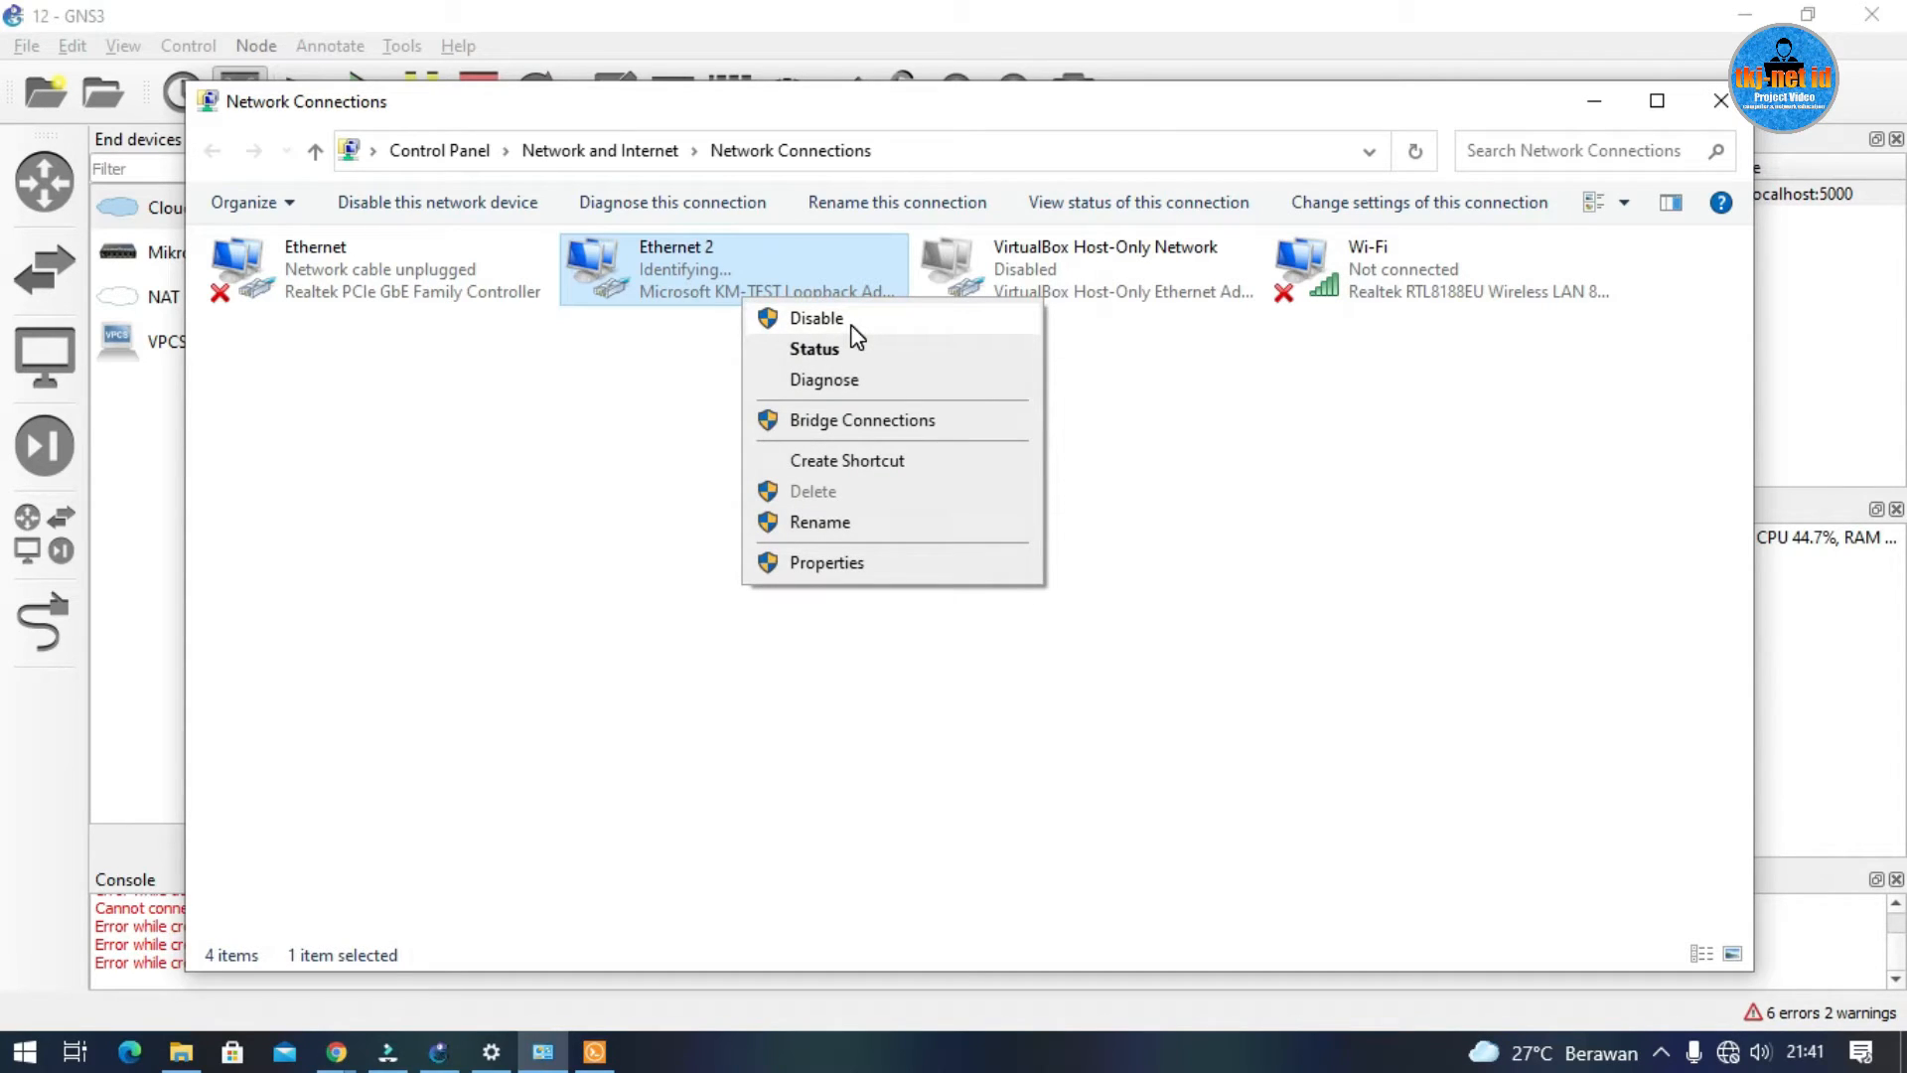
Return to GNS3, add a Cloud node above and to the right of MikroTik-1, and open its configuration.
{"action": "left_click", "coordinate": [1043, 34]}
{"action": "left_click_drag", "start_coordinate": [181, 229], "coordinate": [1236, 222]}
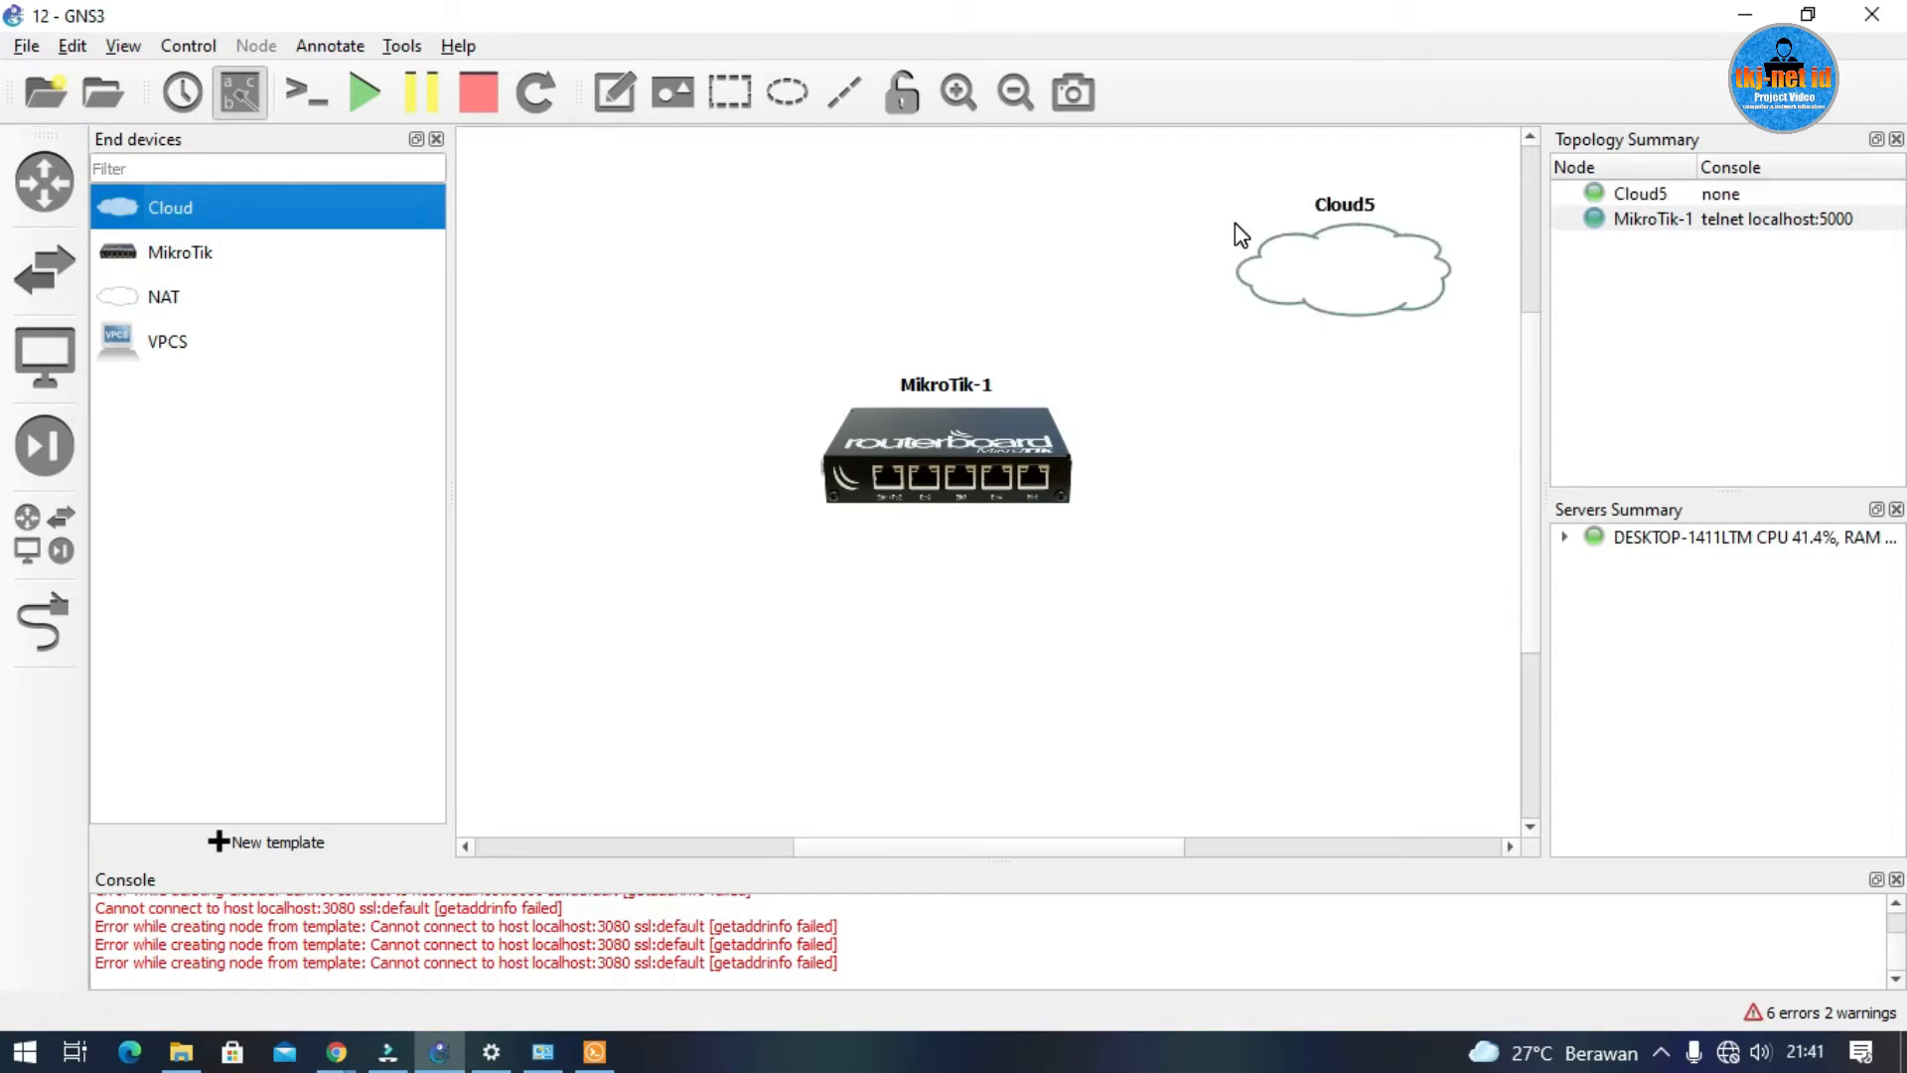
{"action": "right_click", "coordinate": [1341, 274]}
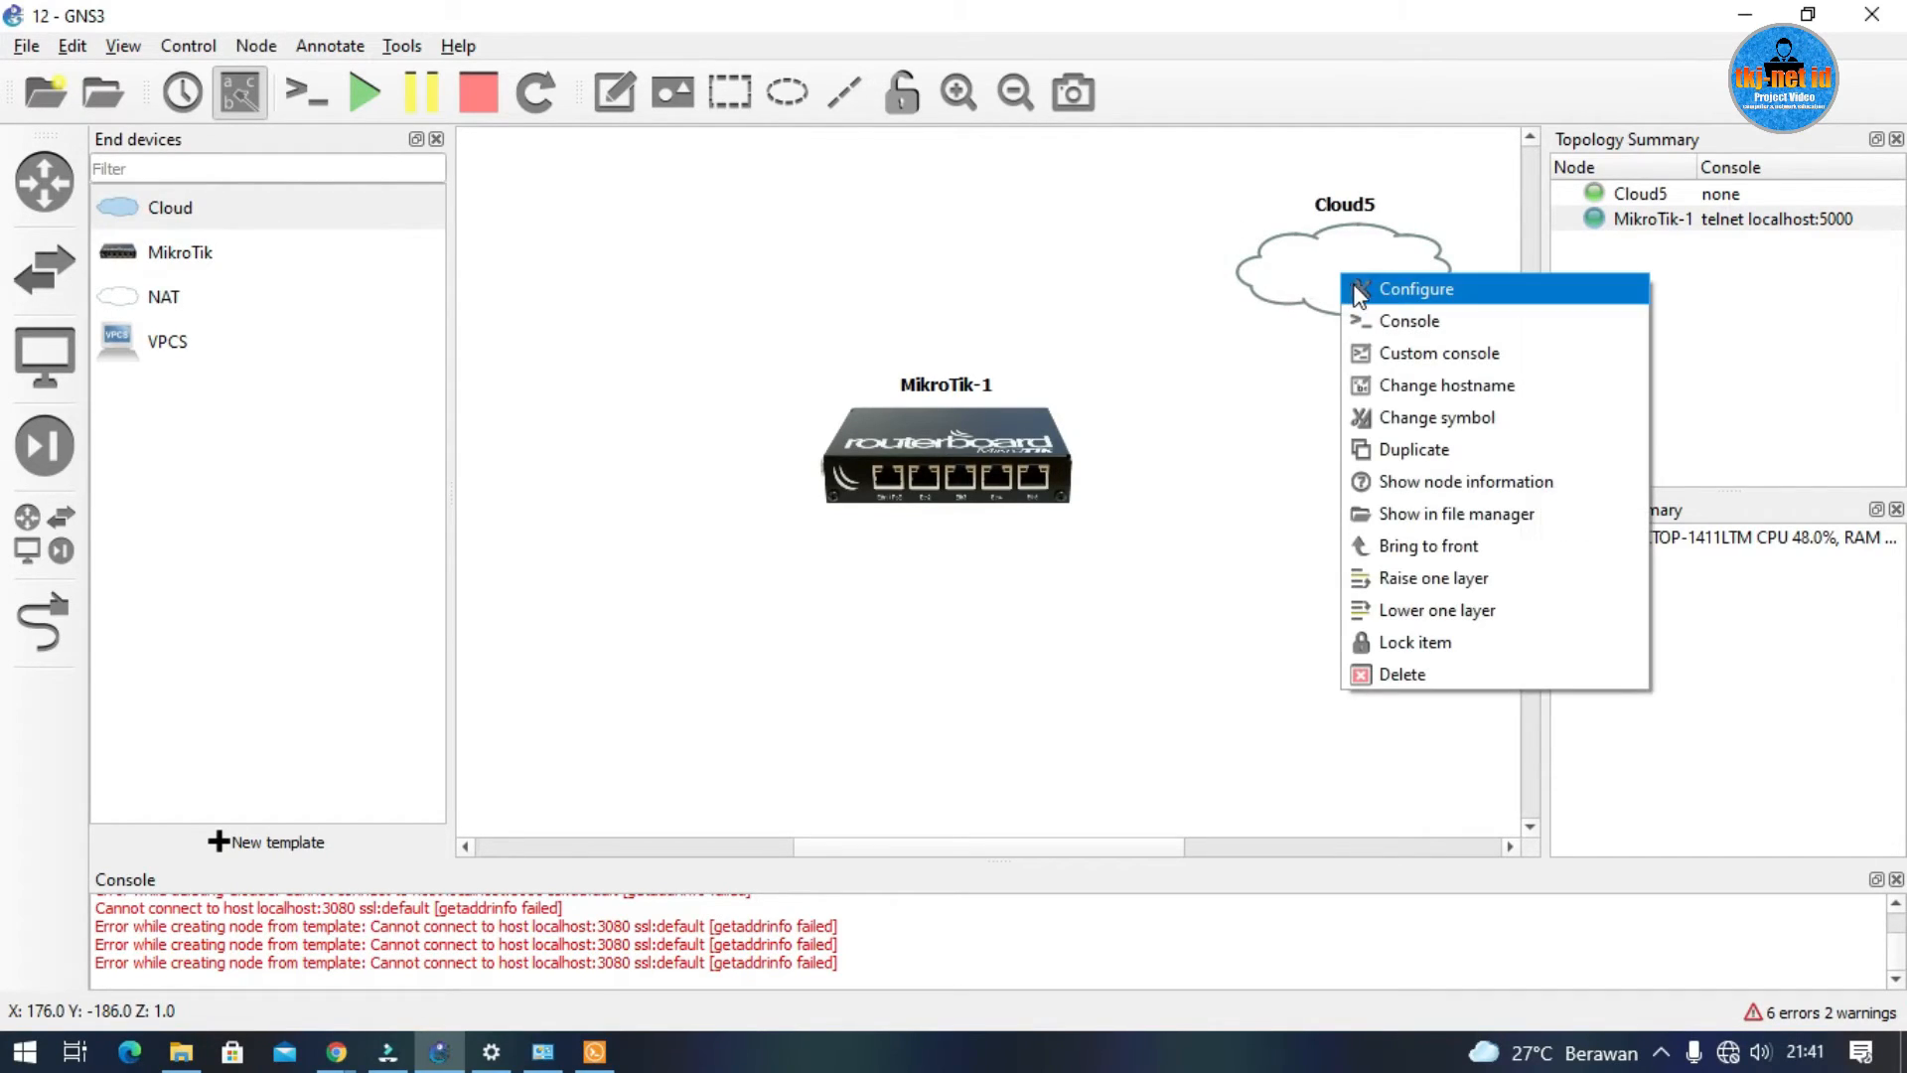
{"action": "left_click", "coordinate": [1408, 297]}
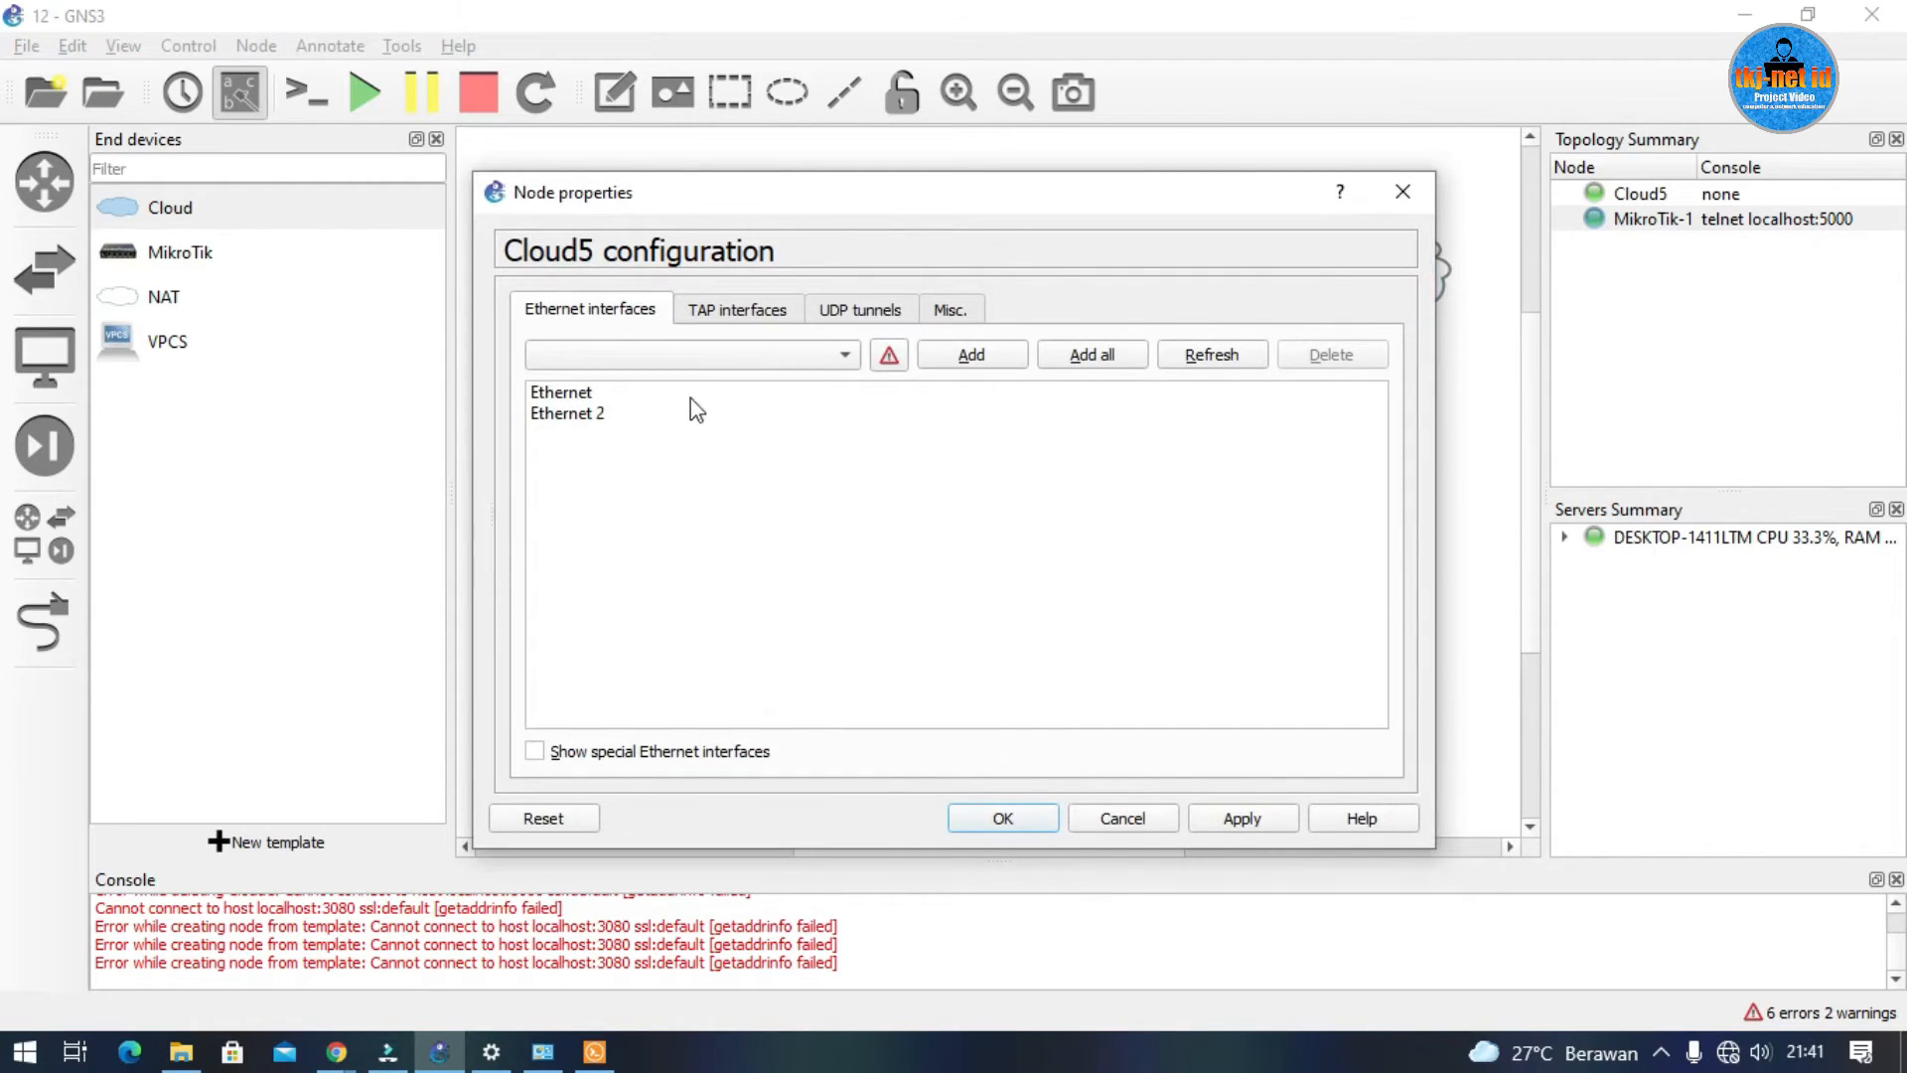
Examine the Ethernet and Ethernet 2 interfaces in the cloud's configuration and match Ethernet 2 to its adapter in Network Connections.
{"action": "left_click", "coordinate": [596, 417]}
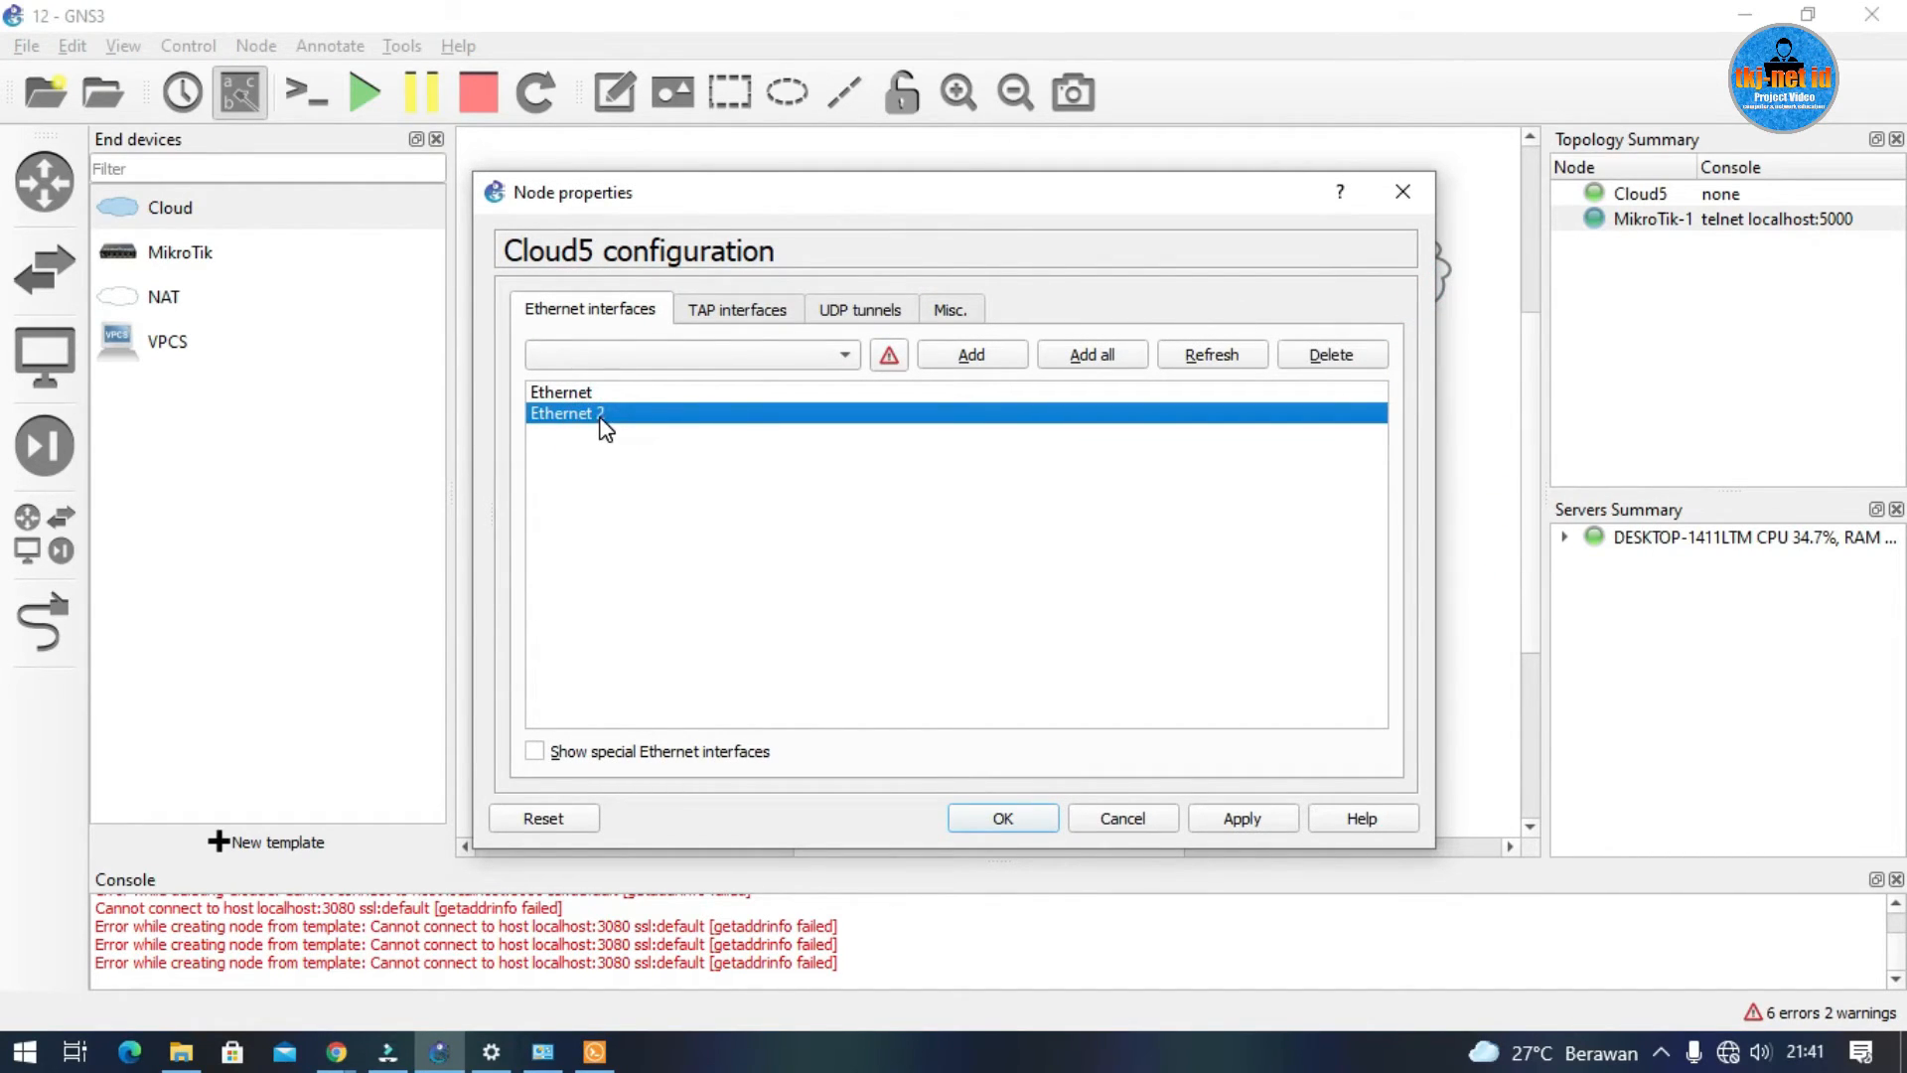
{"action": "left_click", "coordinate": [568, 393]}
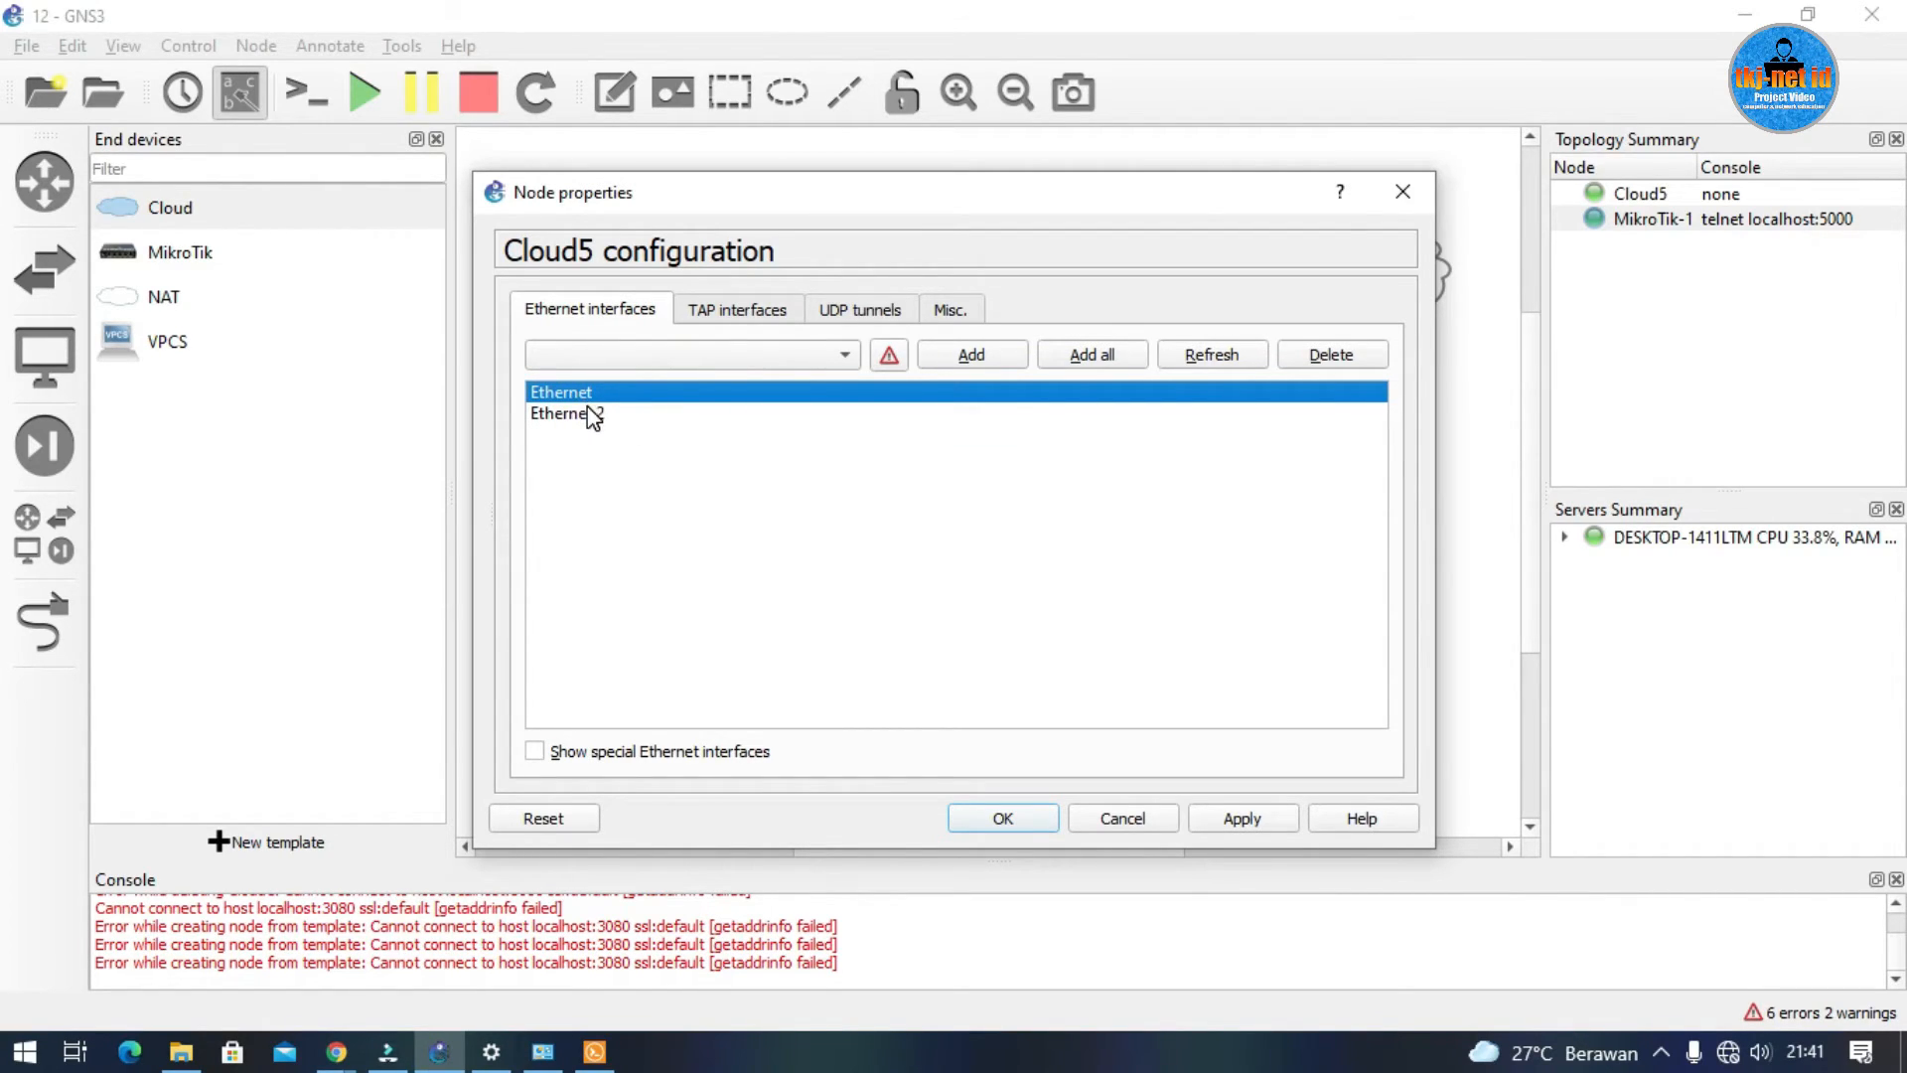
{"action": "left_click", "coordinate": [584, 413]}
{"action": "left_click", "coordinate": [755, 493]}
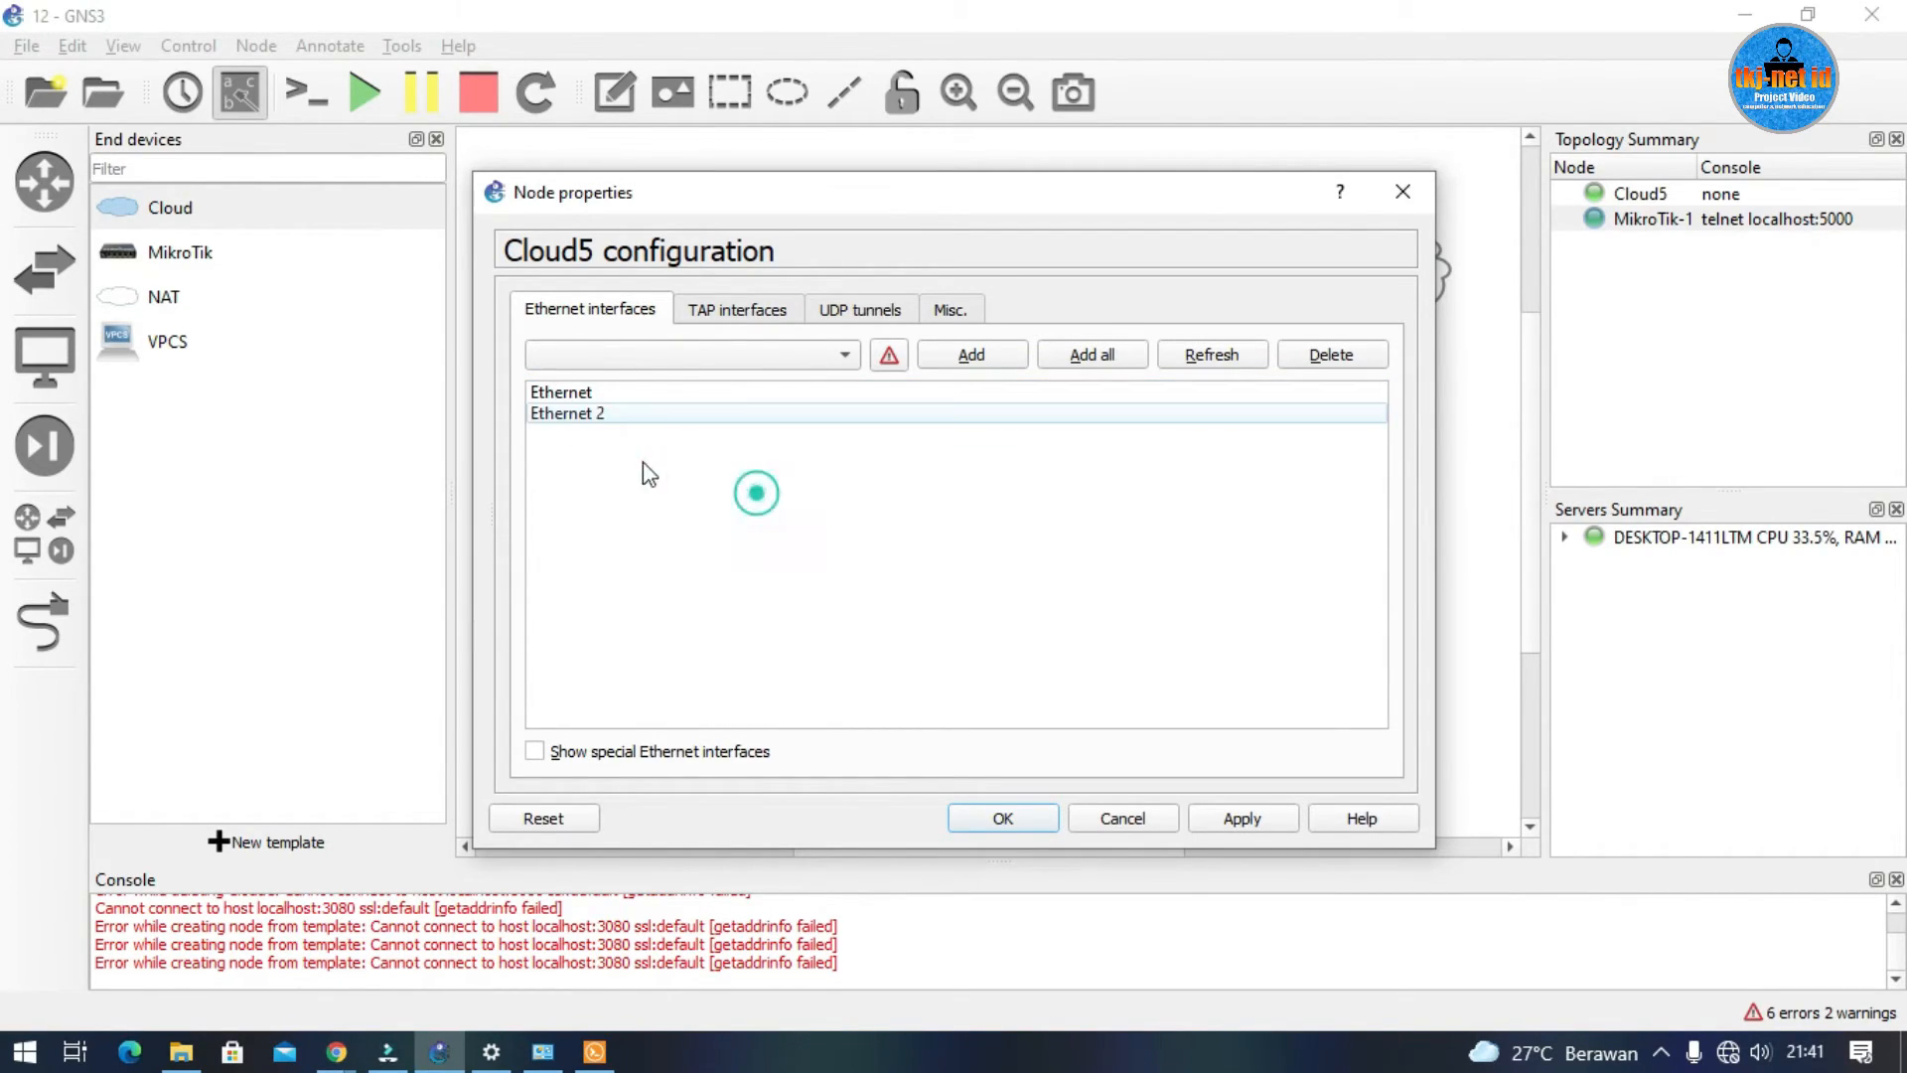
{"action": "left_click", "coordinate": [558, 415]}
{"action": "left_click", "coordinate": [812, 623]}
{"action": "left_click", "coordinate": [556, 414]}
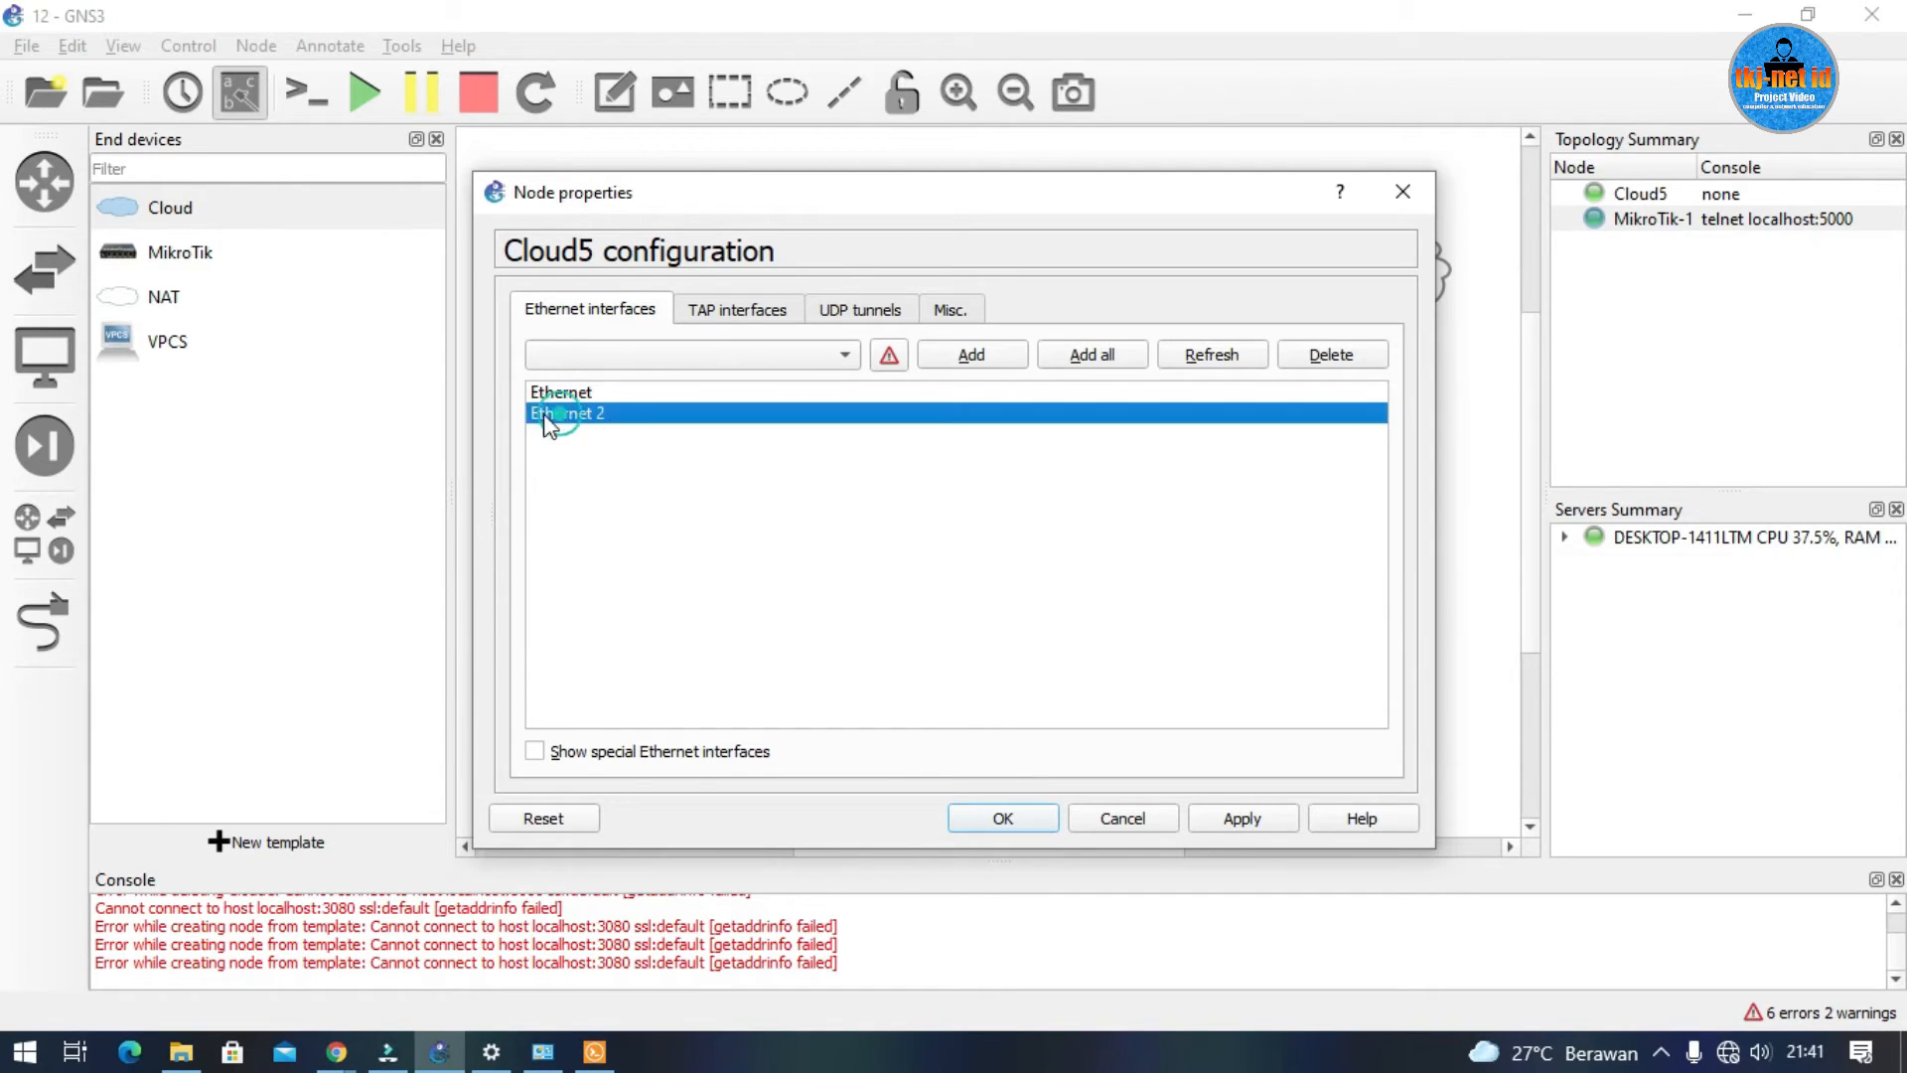
{"action": "left_click", "coordinate": [542, 1052]}
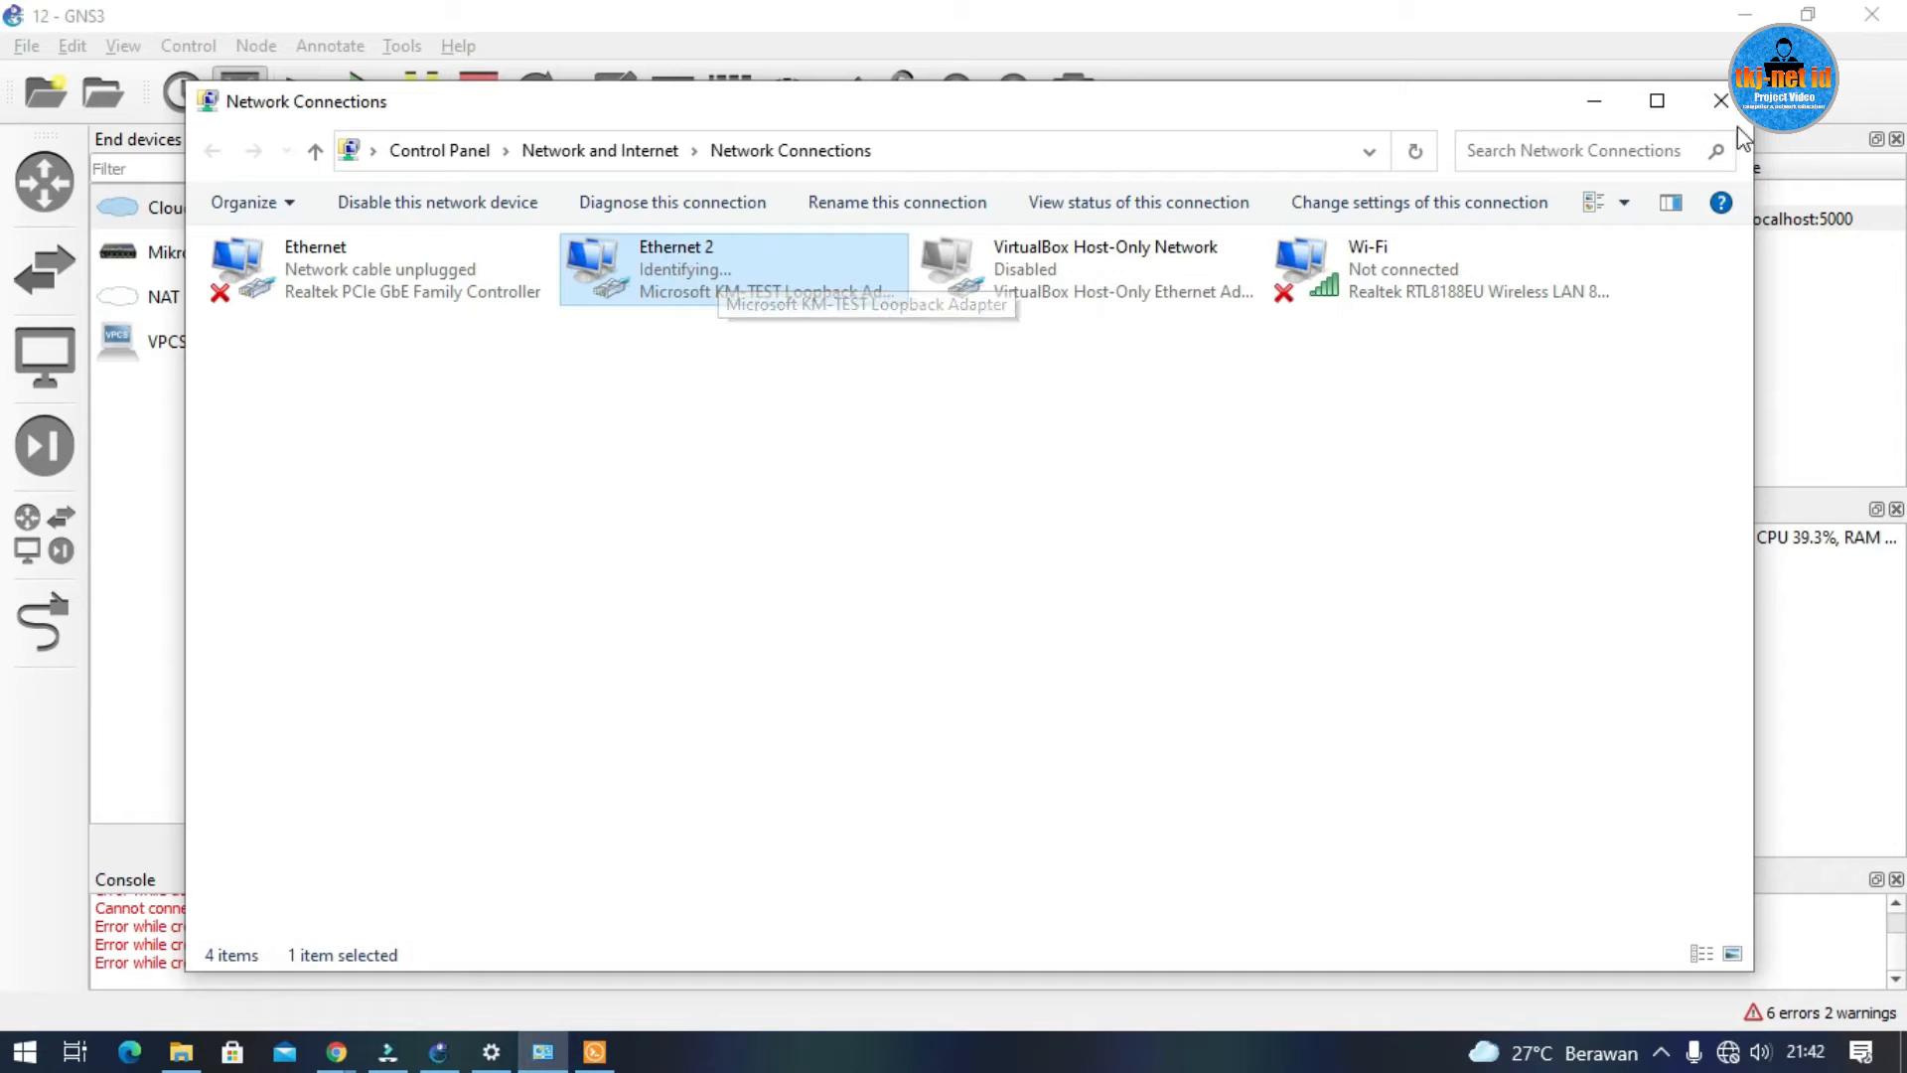
{"action": "left_click", "coordinate": [1576, 93]}
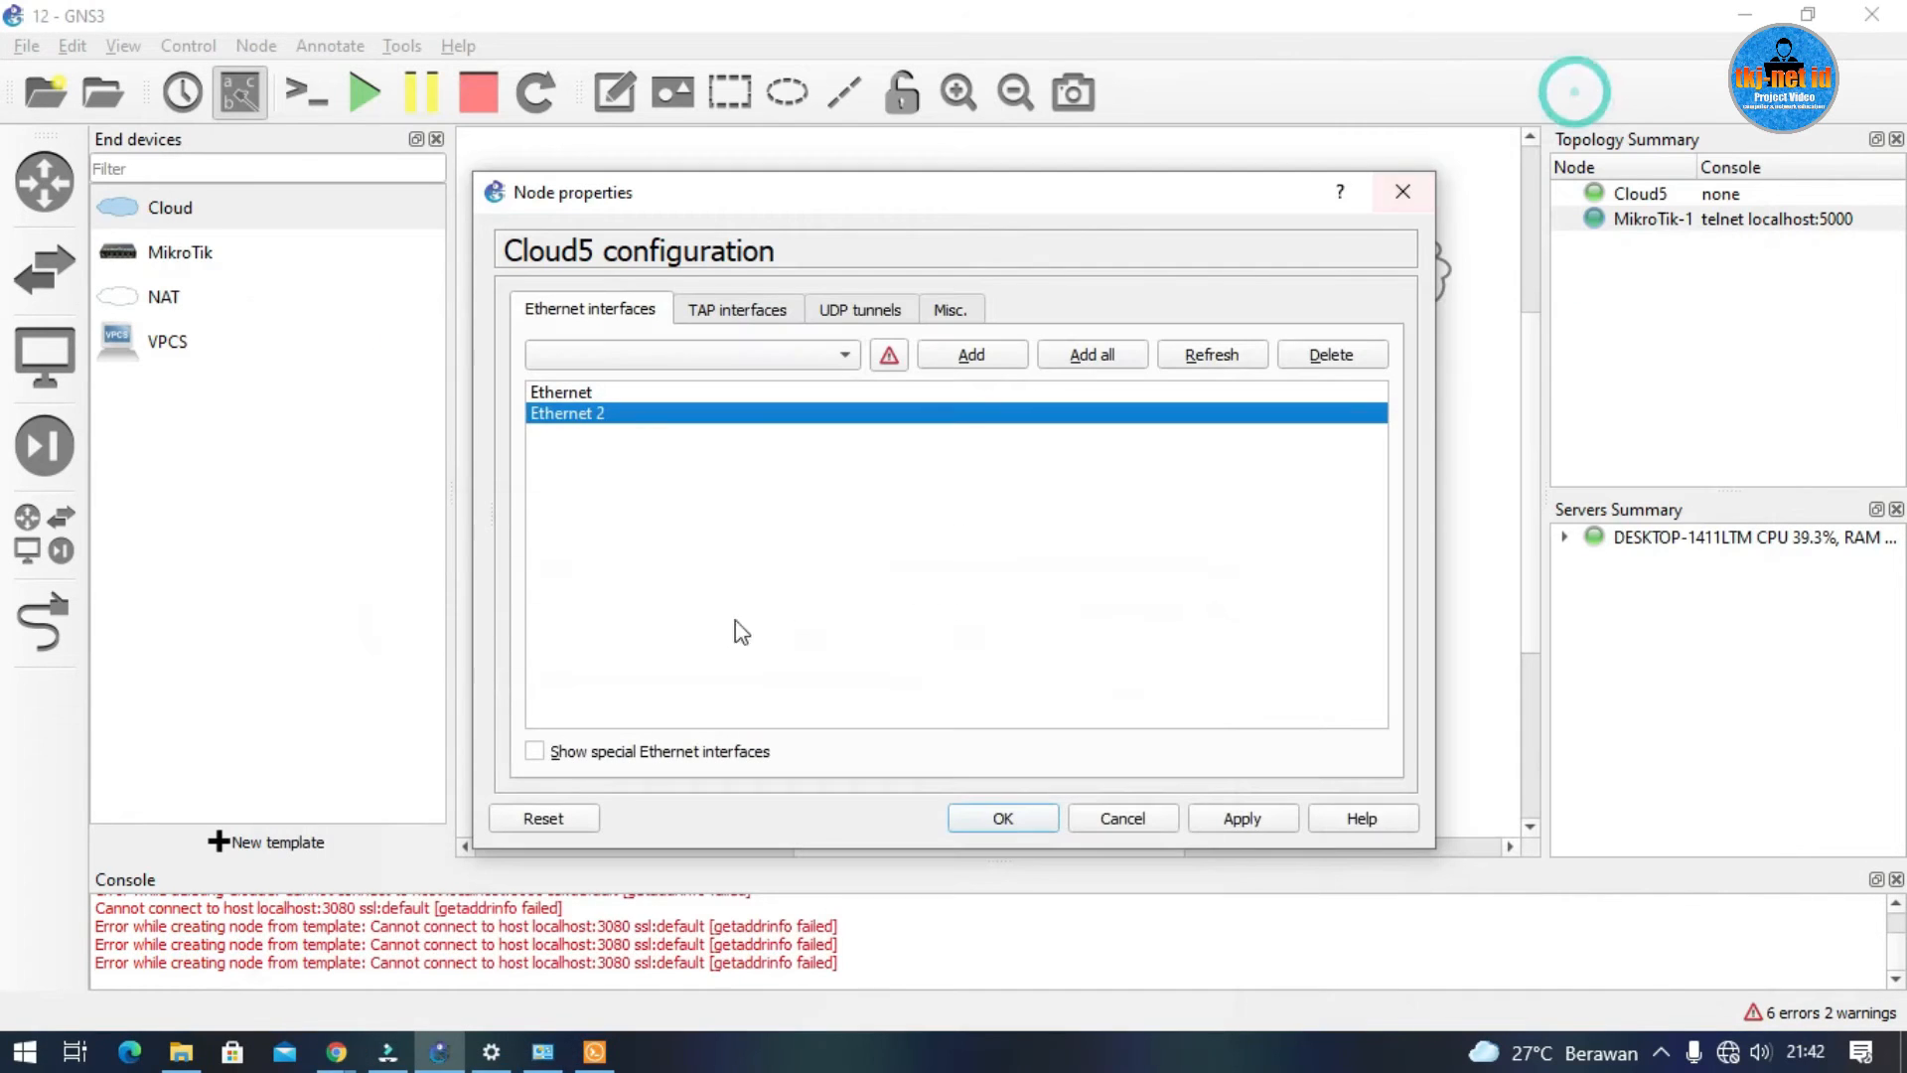
Close the cloud's configuration and try to link MikroTik-1 to the Ethernet 2 interface of Cloud5.
{"action": "left_click", "coordinate": [1401, 188]}
{"action": "left_click", "coordinate": [45, 616]}
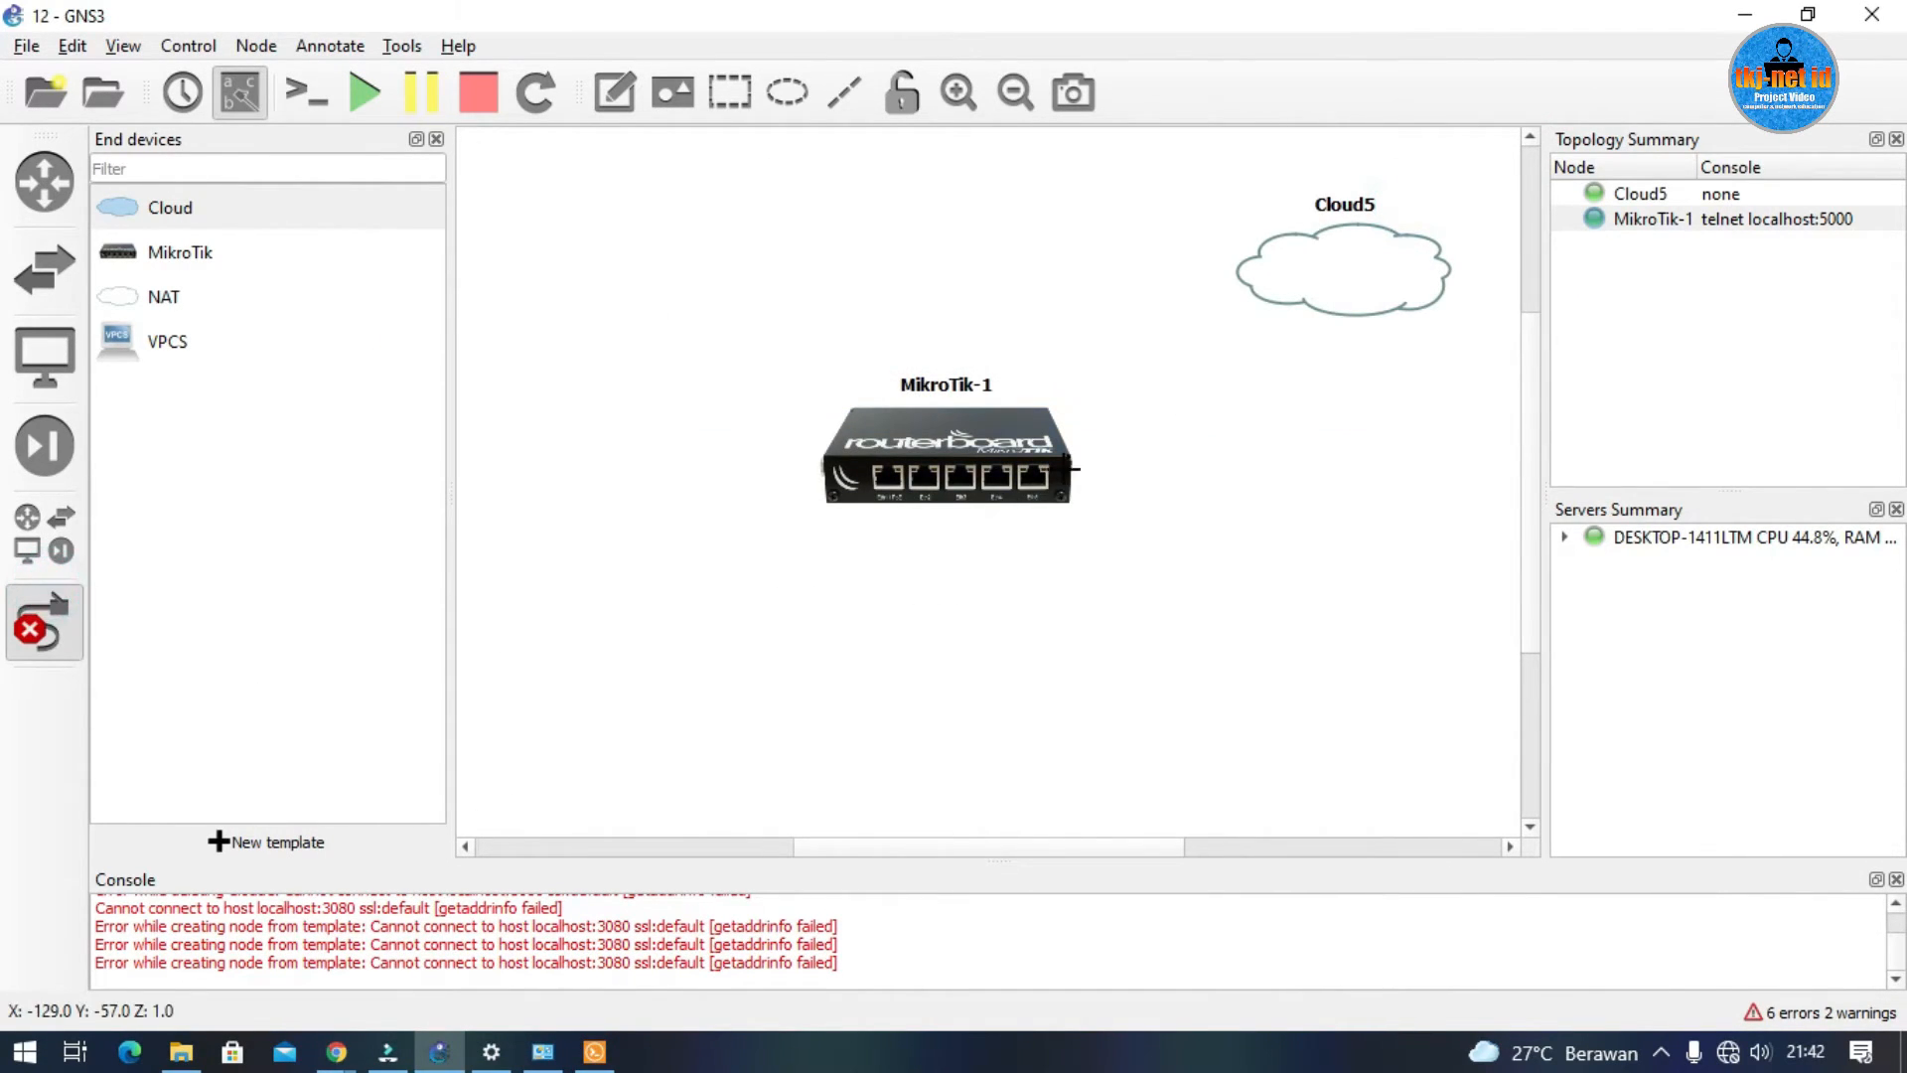
{"action": "left_click", "coordinate": [941, 423]}
{"action": "left_click", "coordinate": [959, 437]}
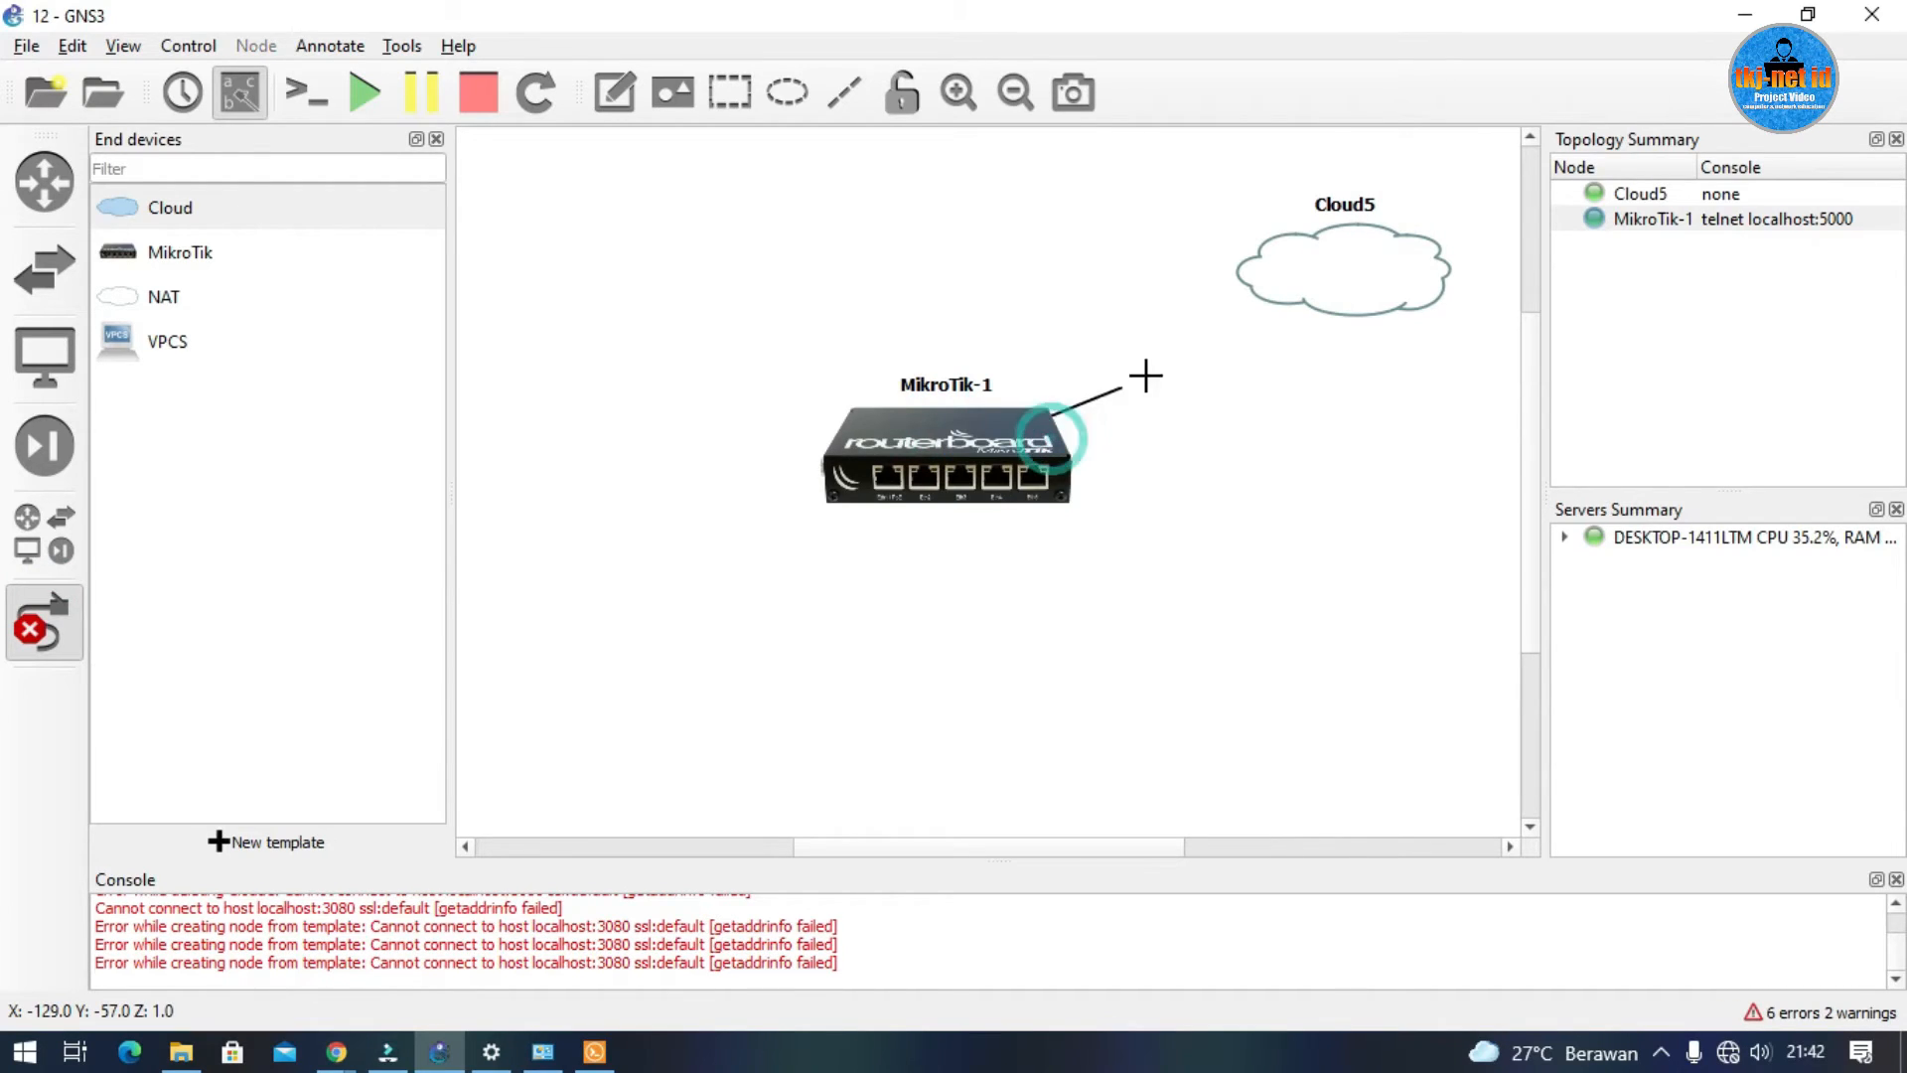
{"action": "left_click", "coordinate": [1306, 283]}
{"action": "left_click", "coordinate": [1373, 326]}
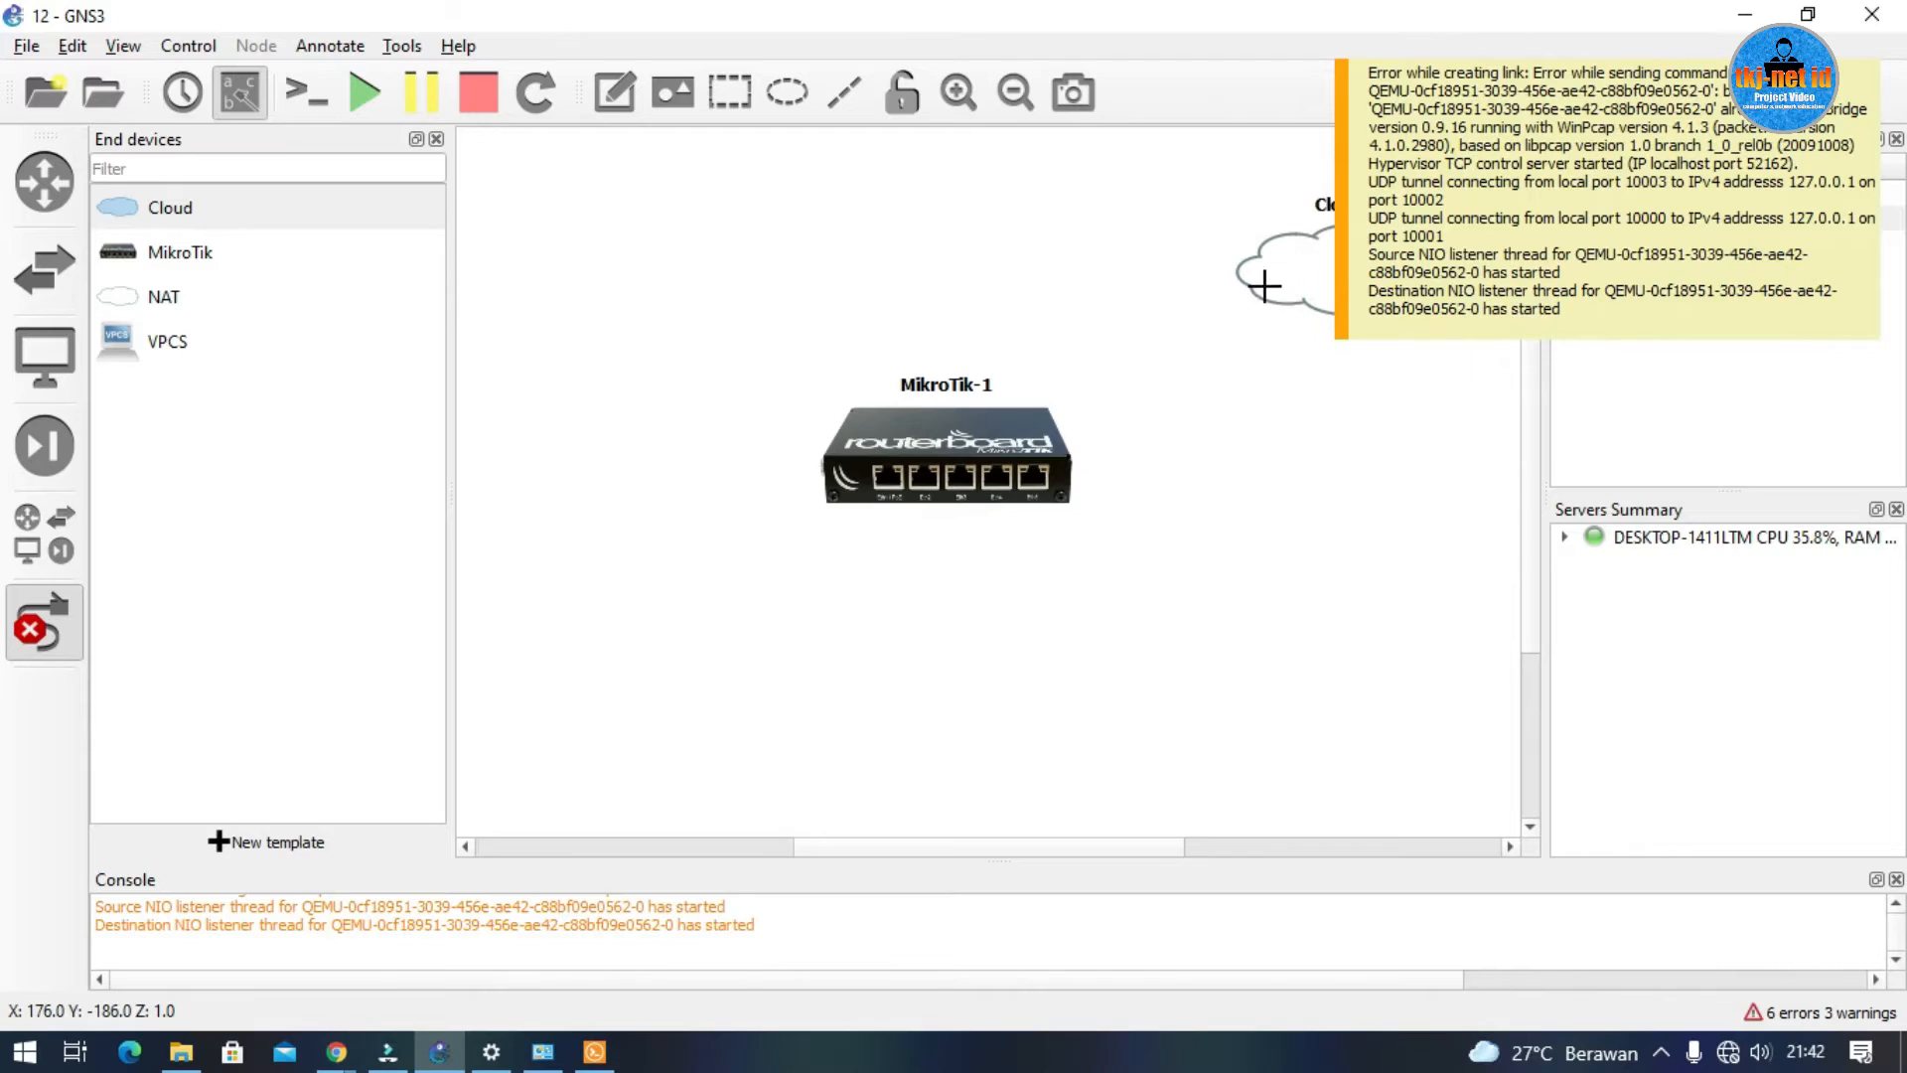
Try to link Cloud5 to MikroTik-1 again, starting from the cloud's Ethernet interface, and dismiss the error notice.
{"action": "left_click", "coordinate": [1351, 283]}
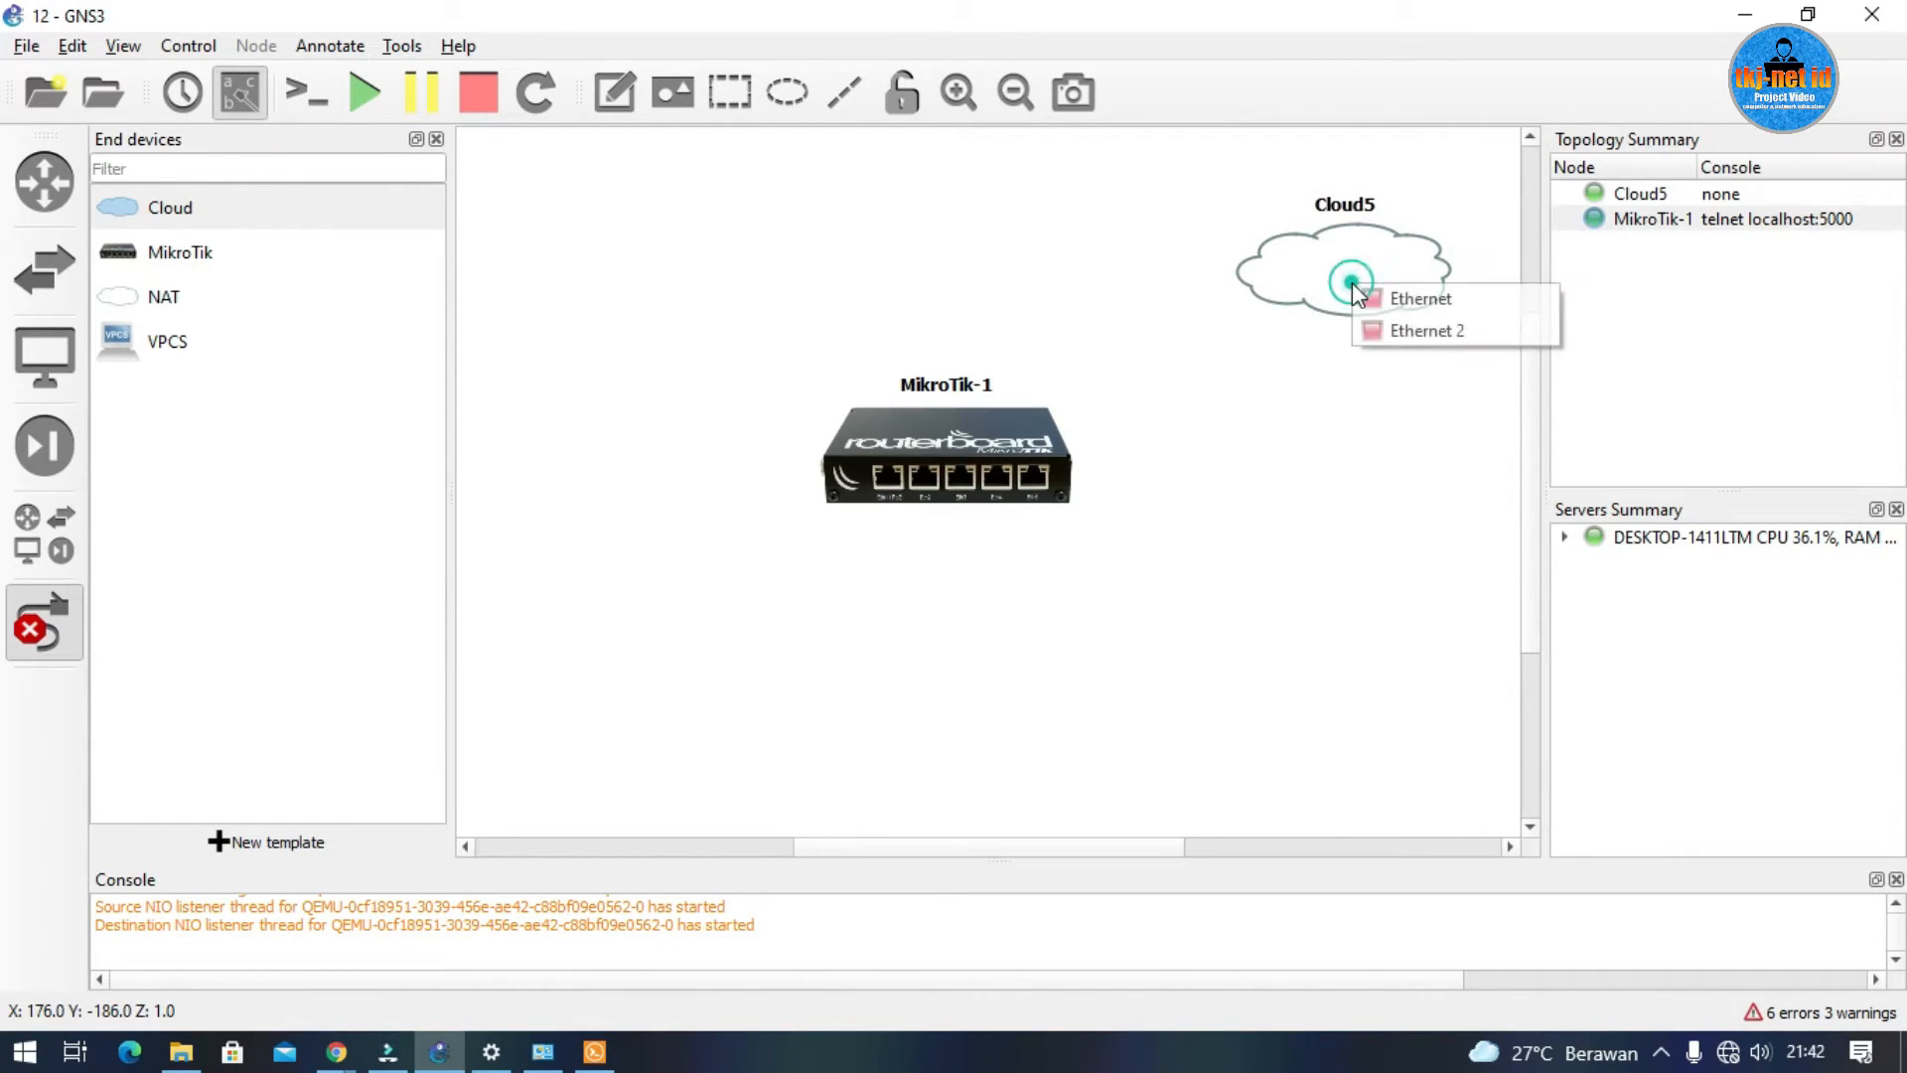
{"action": "left_click", "coordinate": [1420, 303]}
{"action": "left_click", "coordinate": [975, 451]}
{"action": "left_click", "coordinate": [1071, 474]}
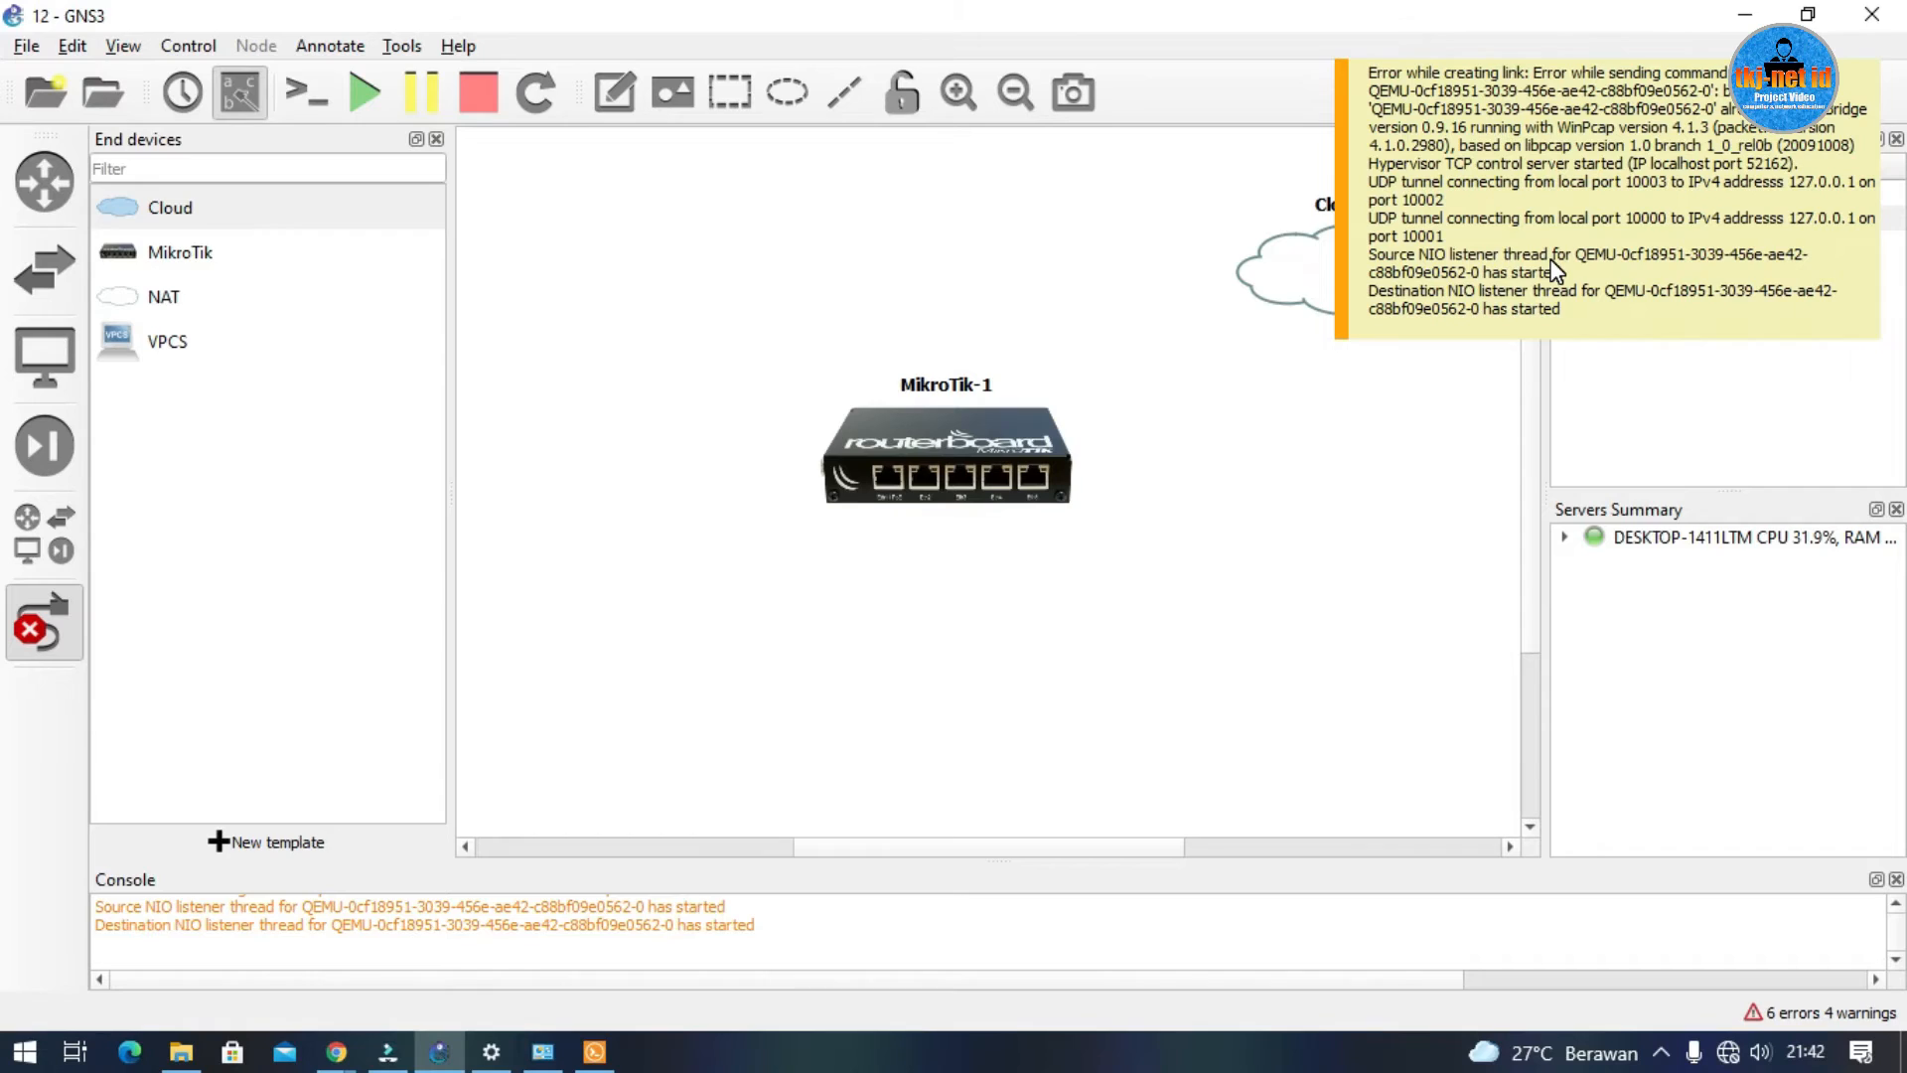
{"action": "left_click", "coordinate": [1545, 258]}
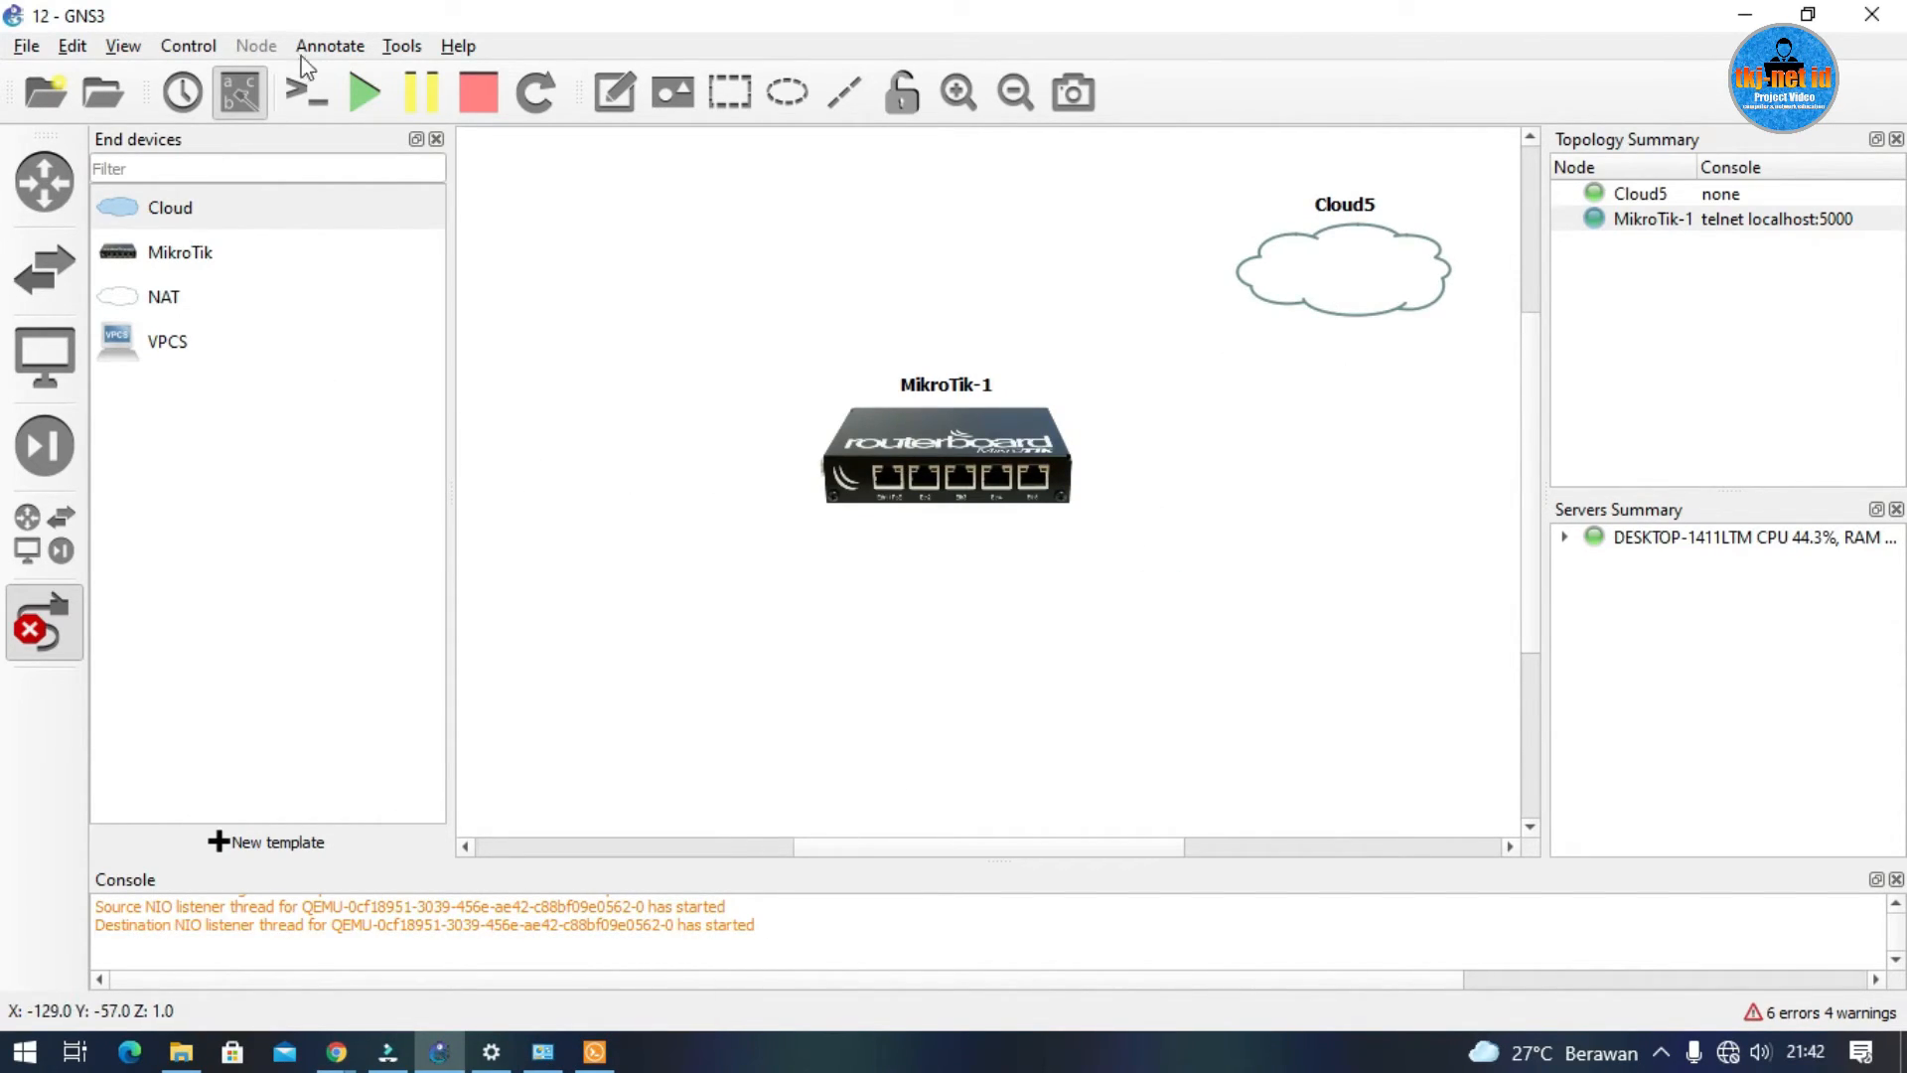
Exit and relaunch GNS3, and check the adapters in Network Connections.
{"action": "left_click", "coordinate": [1871, 14]}
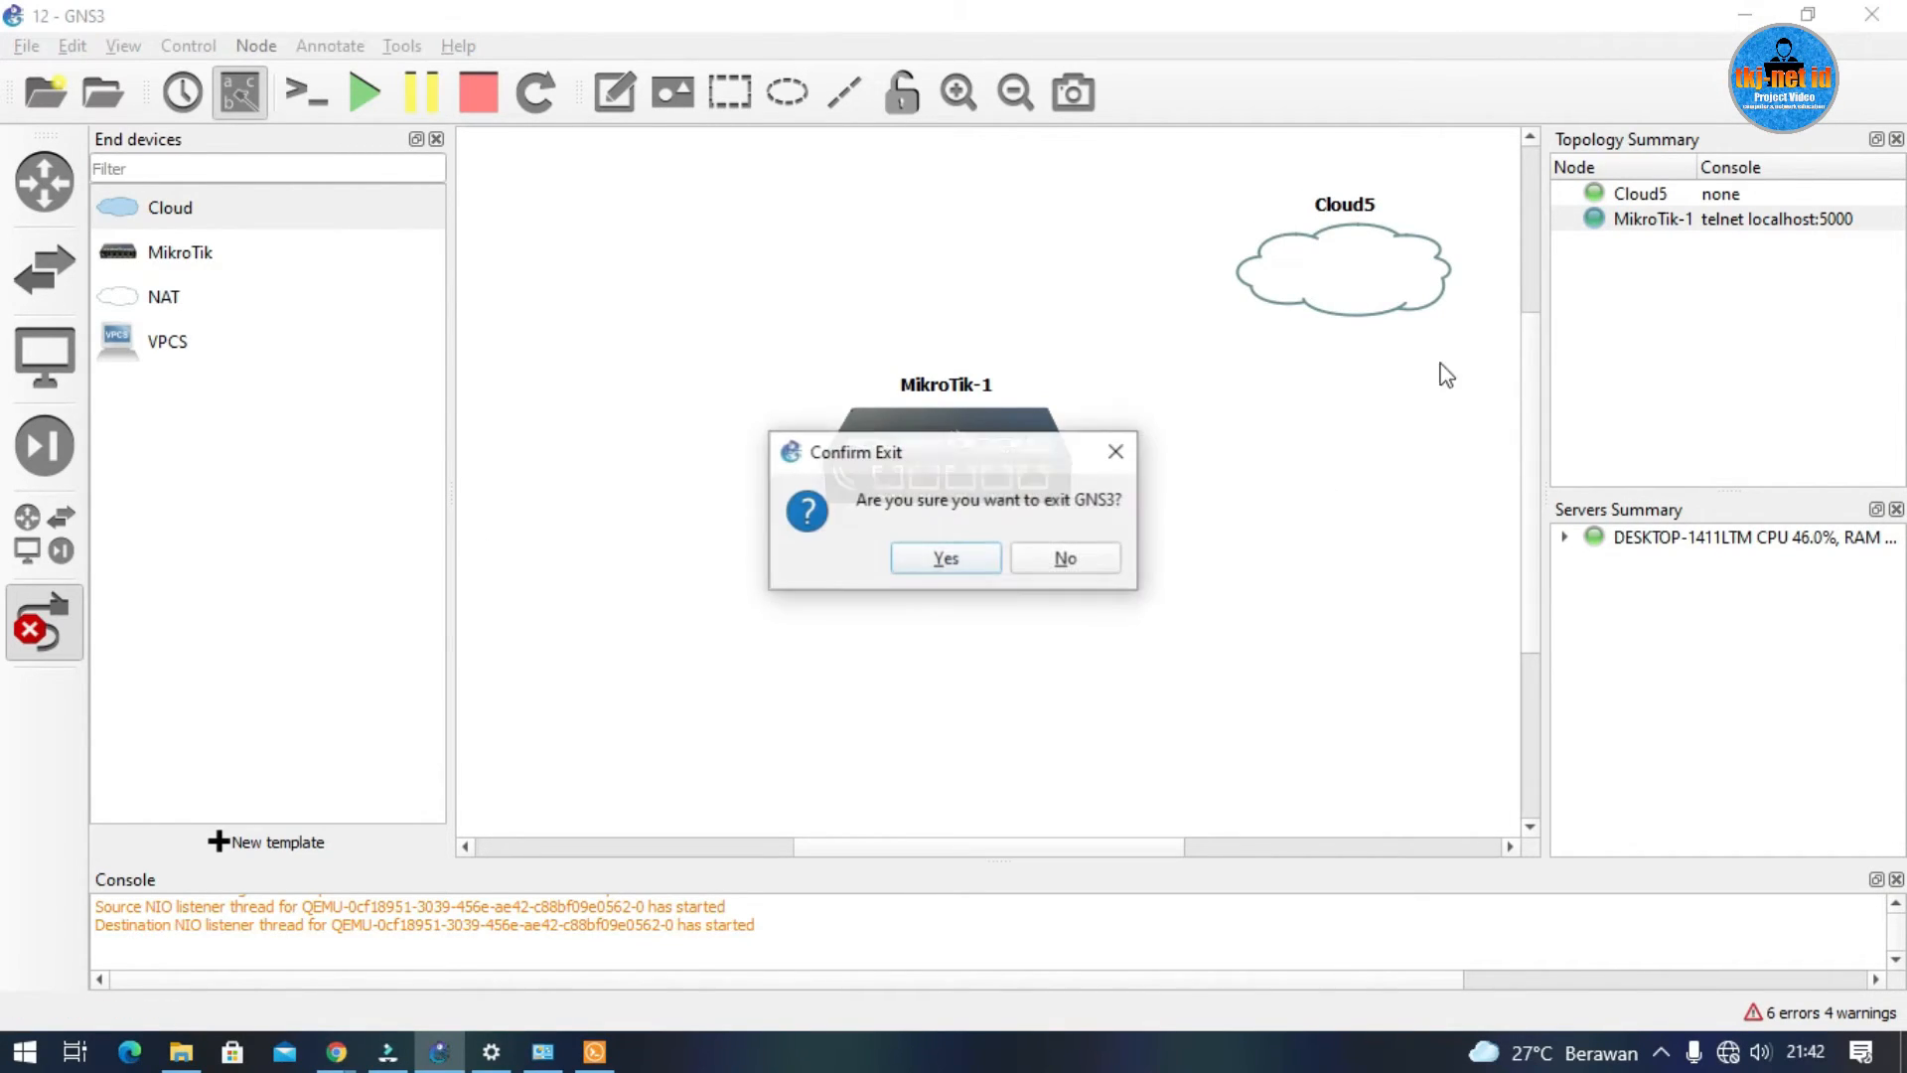
{"action": "left_click", "coordinate": [973, 560]}
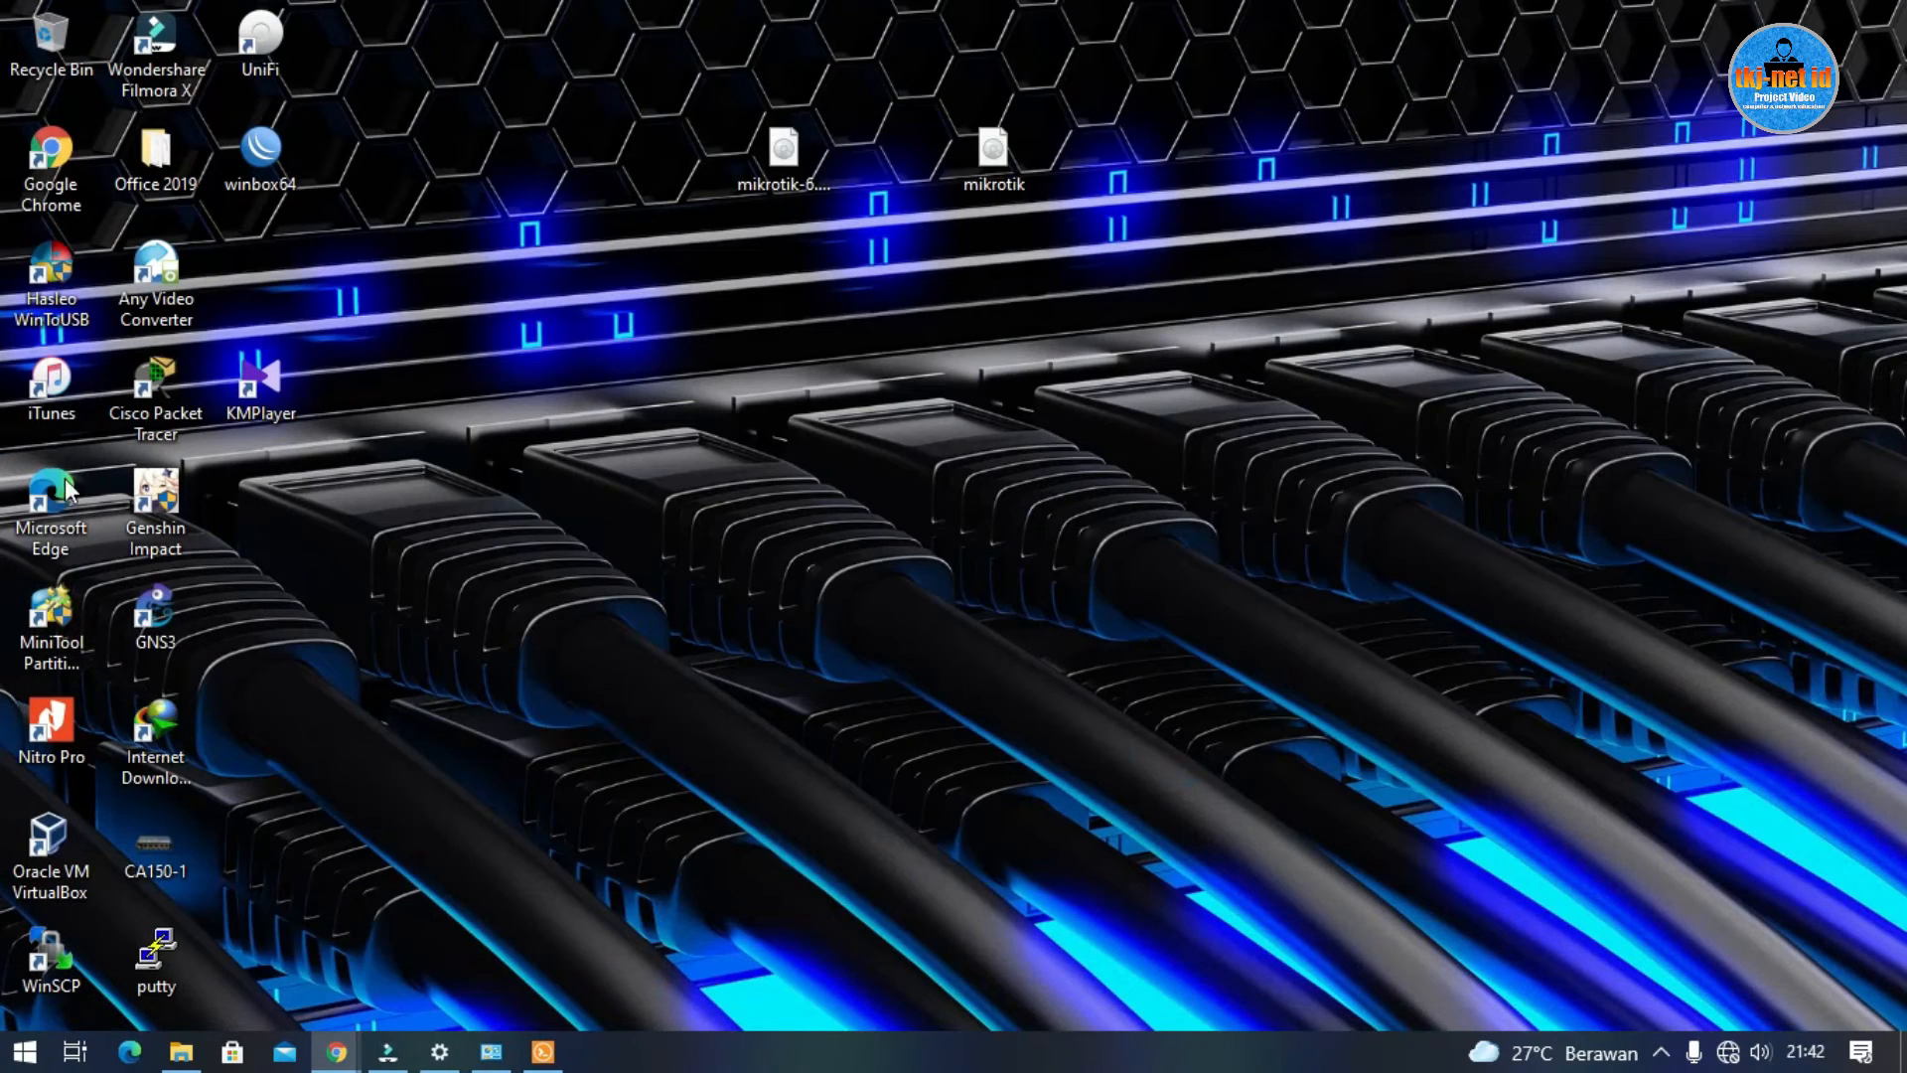
{"action": "double_click", "coordinate": [170, 623]}
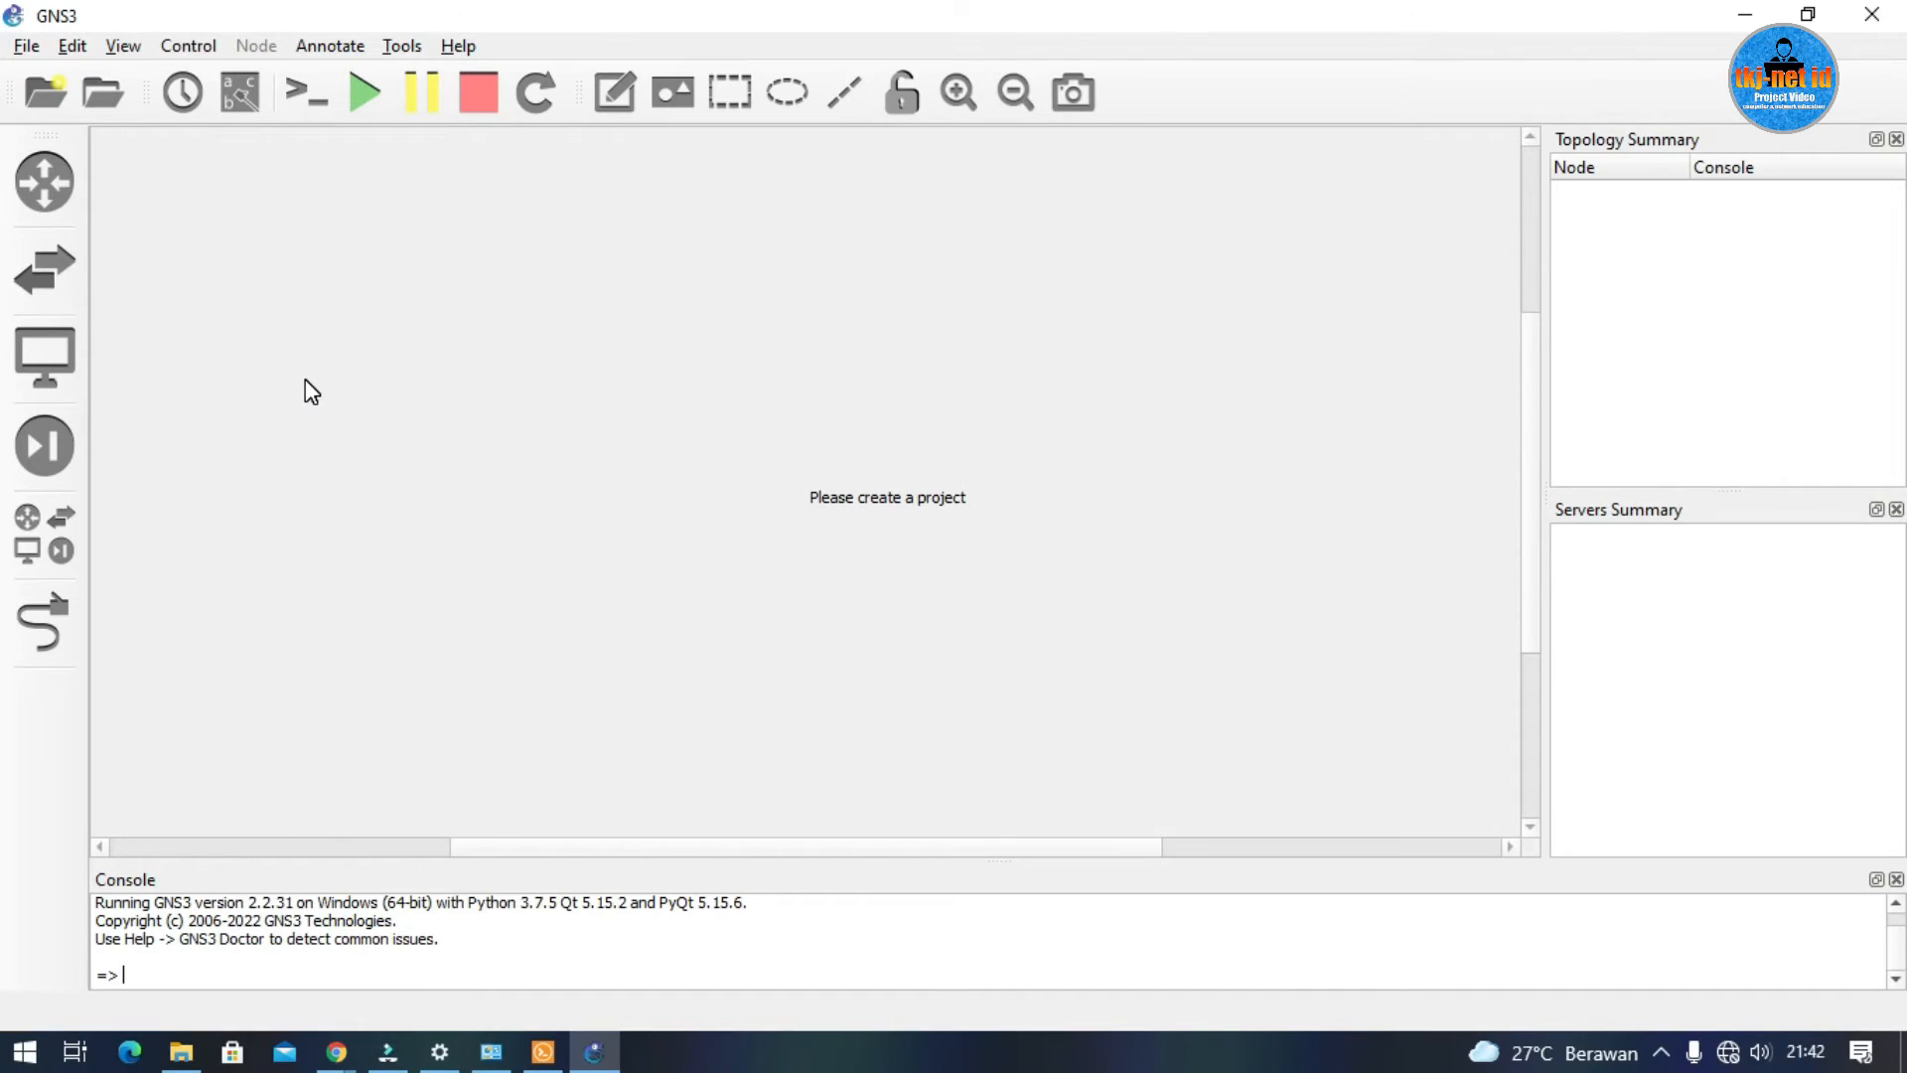
{"action": "left_click", "coordinate": [491, 1052]}
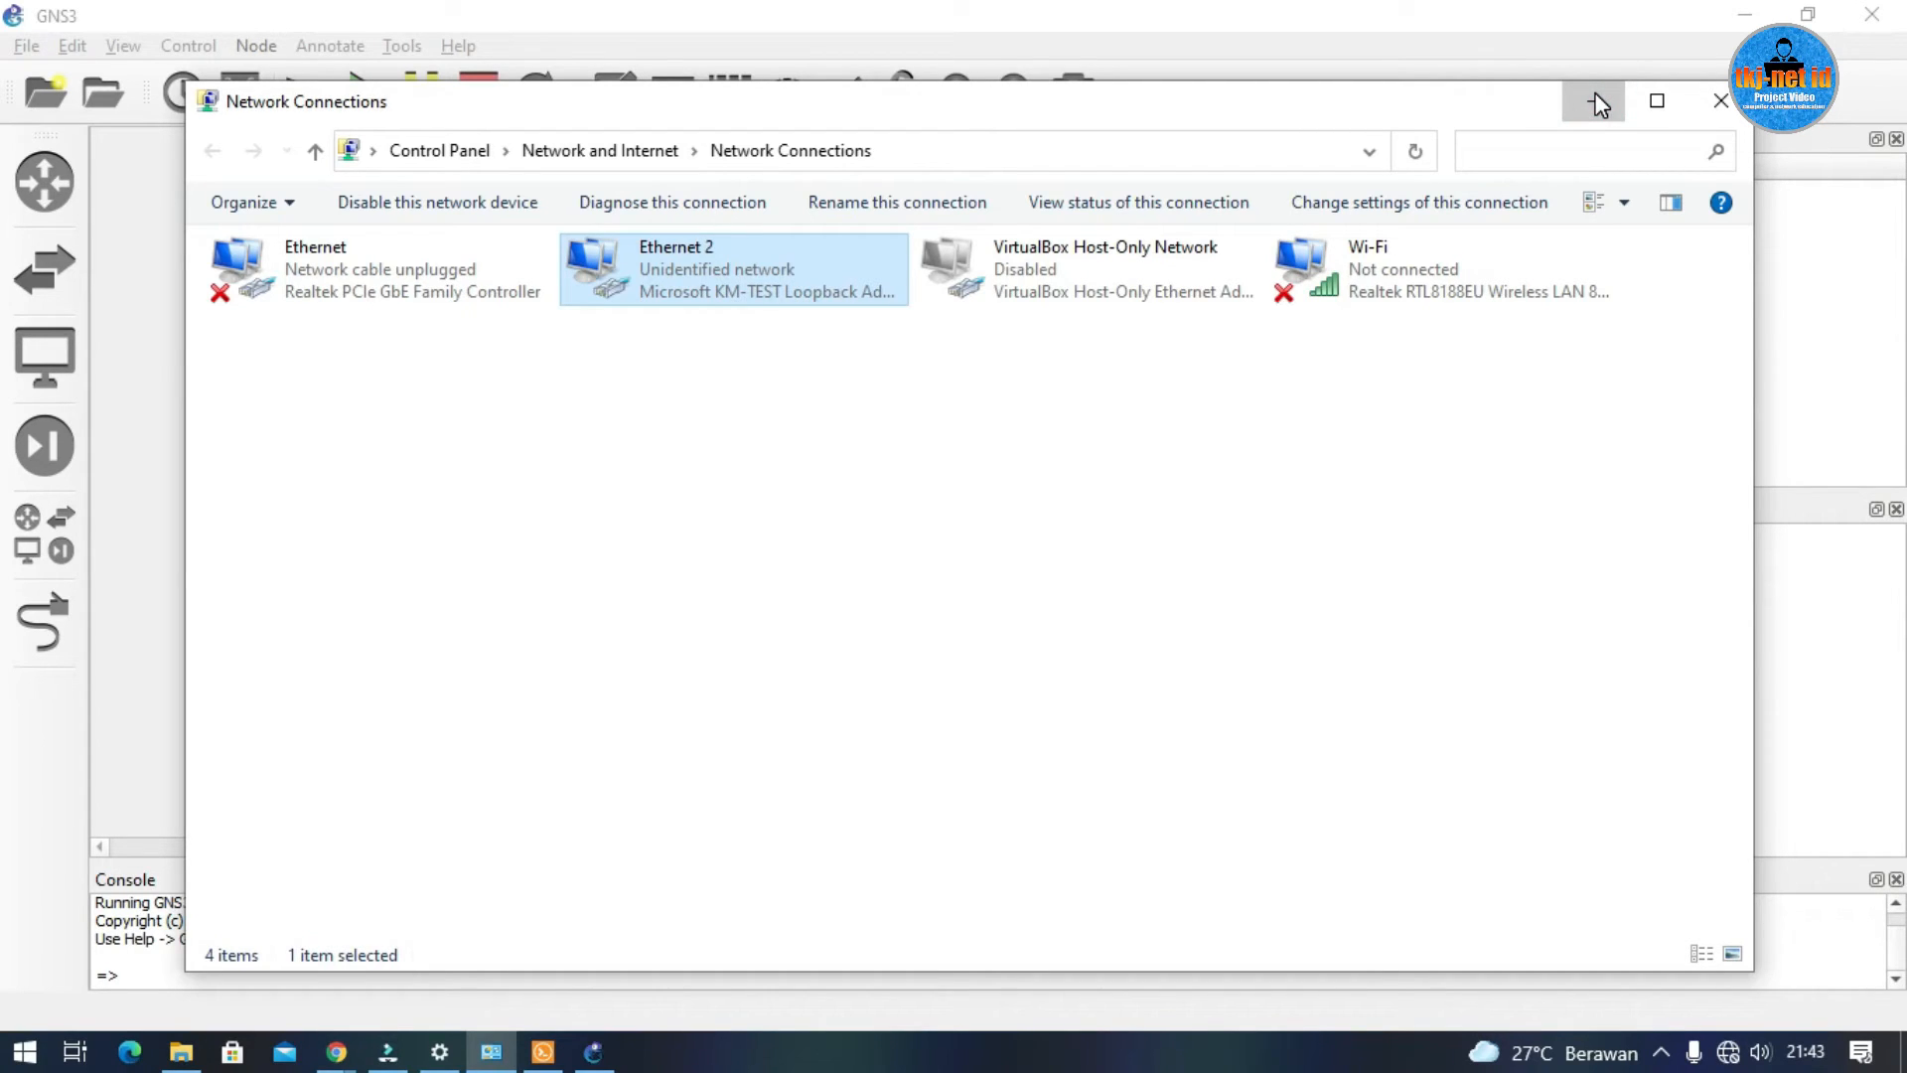
{"action": "left_click", "coordinate": [1594, 100]}
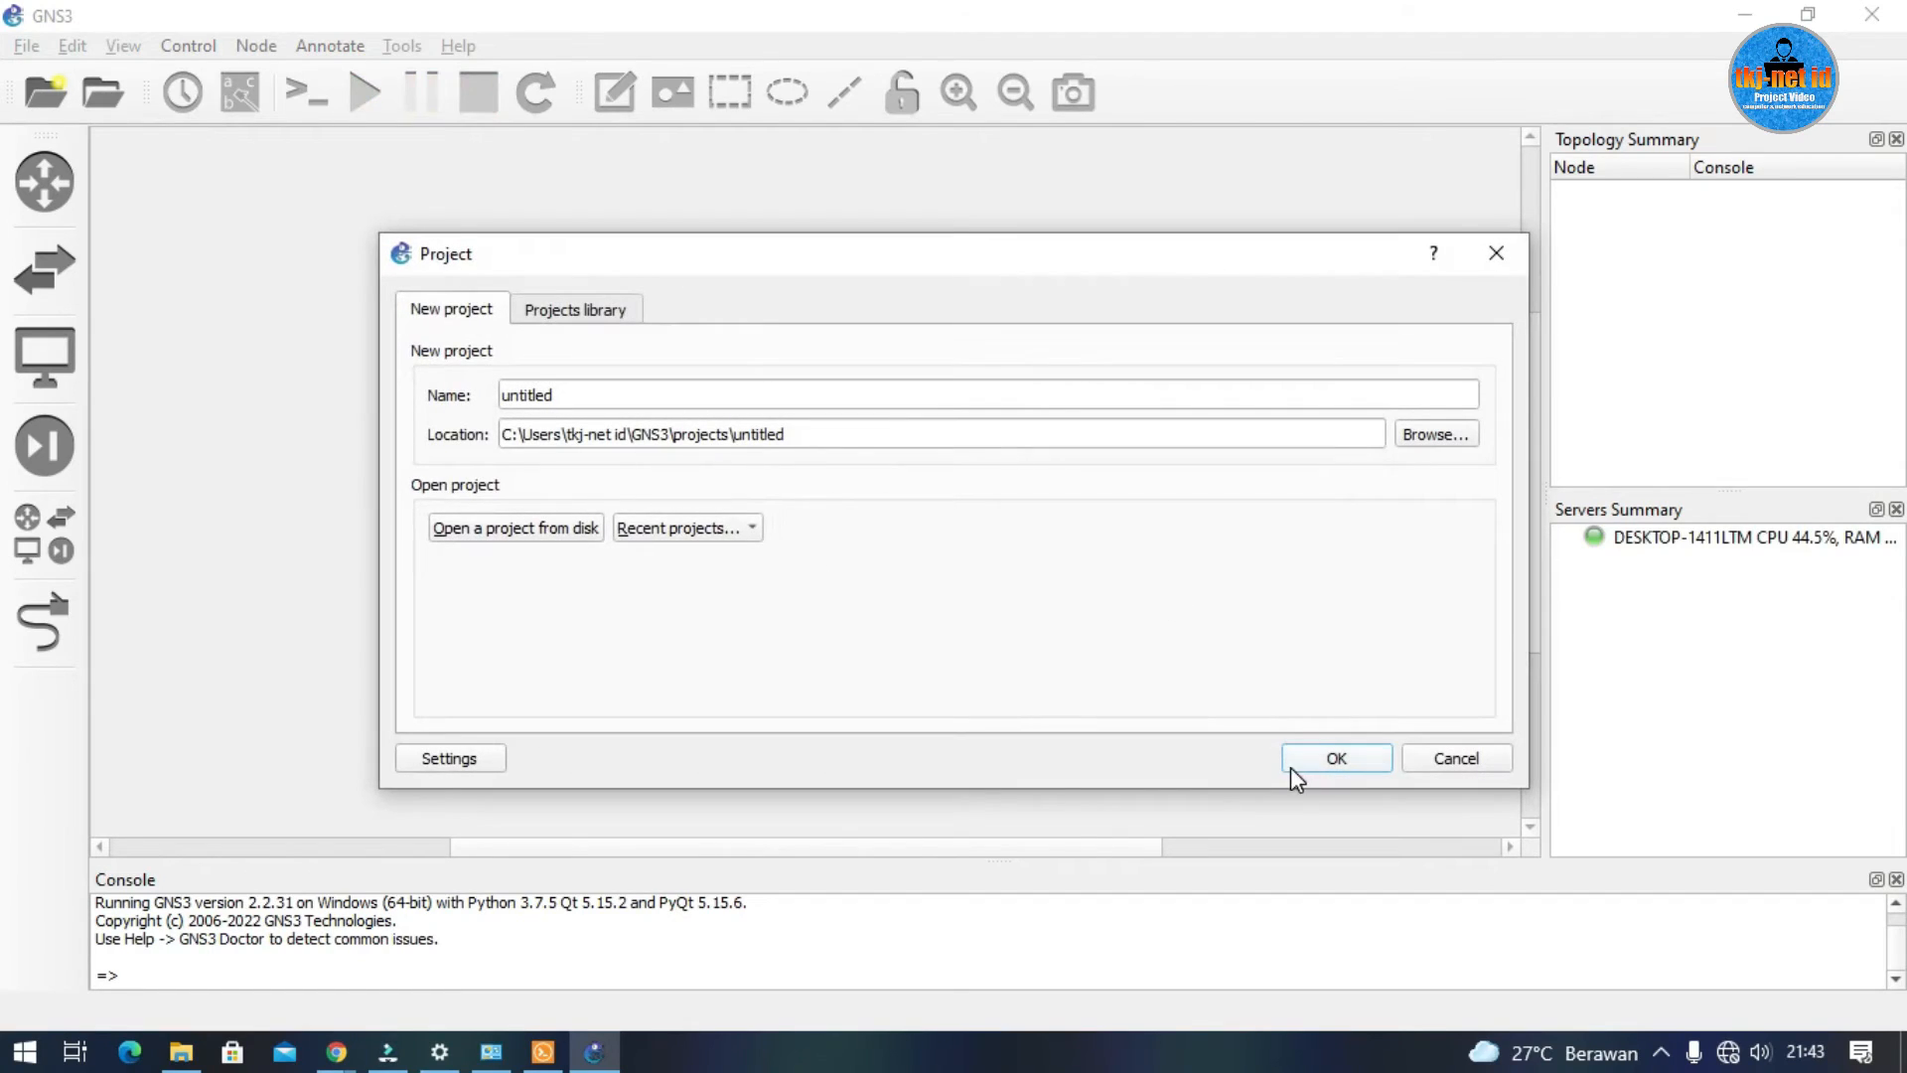
Create a new GNS3 project named 13.
{"action": "double_click", "coordinate": [672, 395]}
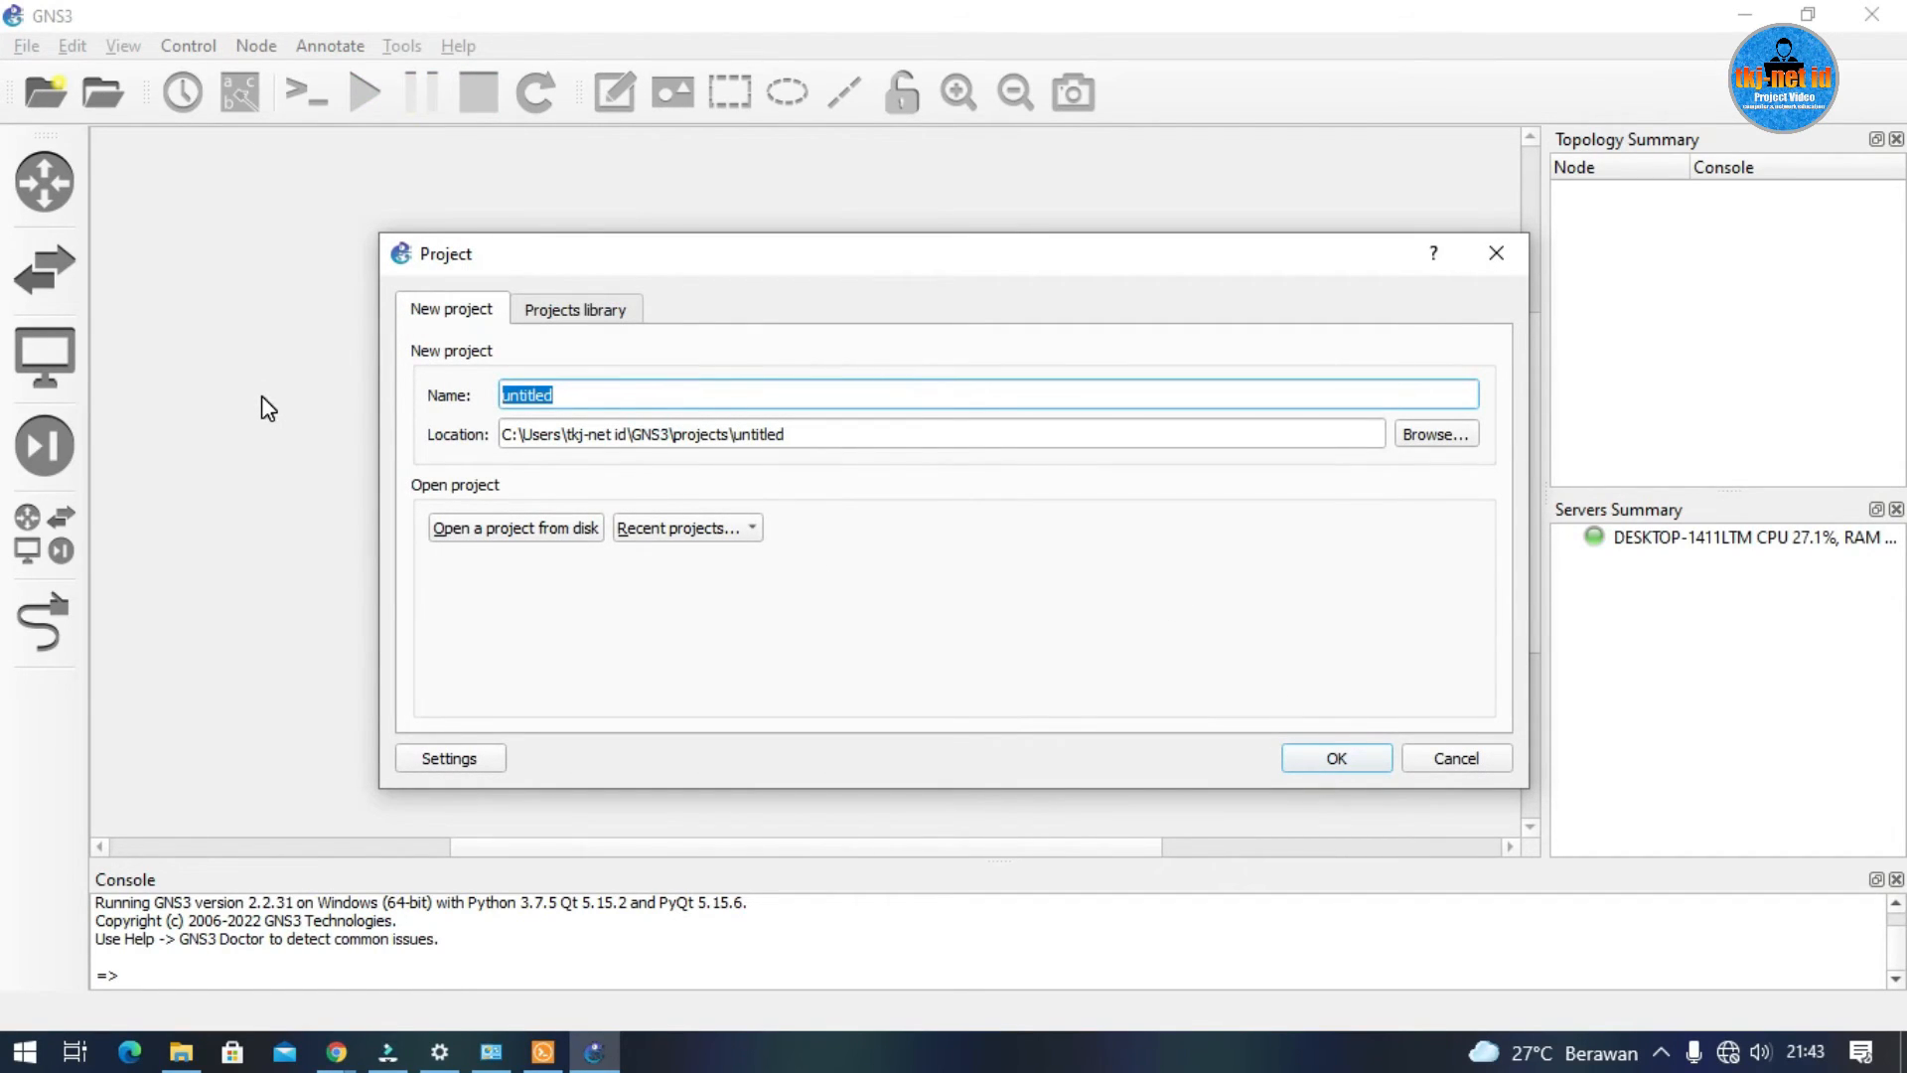
{"action": "type", "text": "13"}
{"action": "left_click", "coordinate": [1362, 763]}
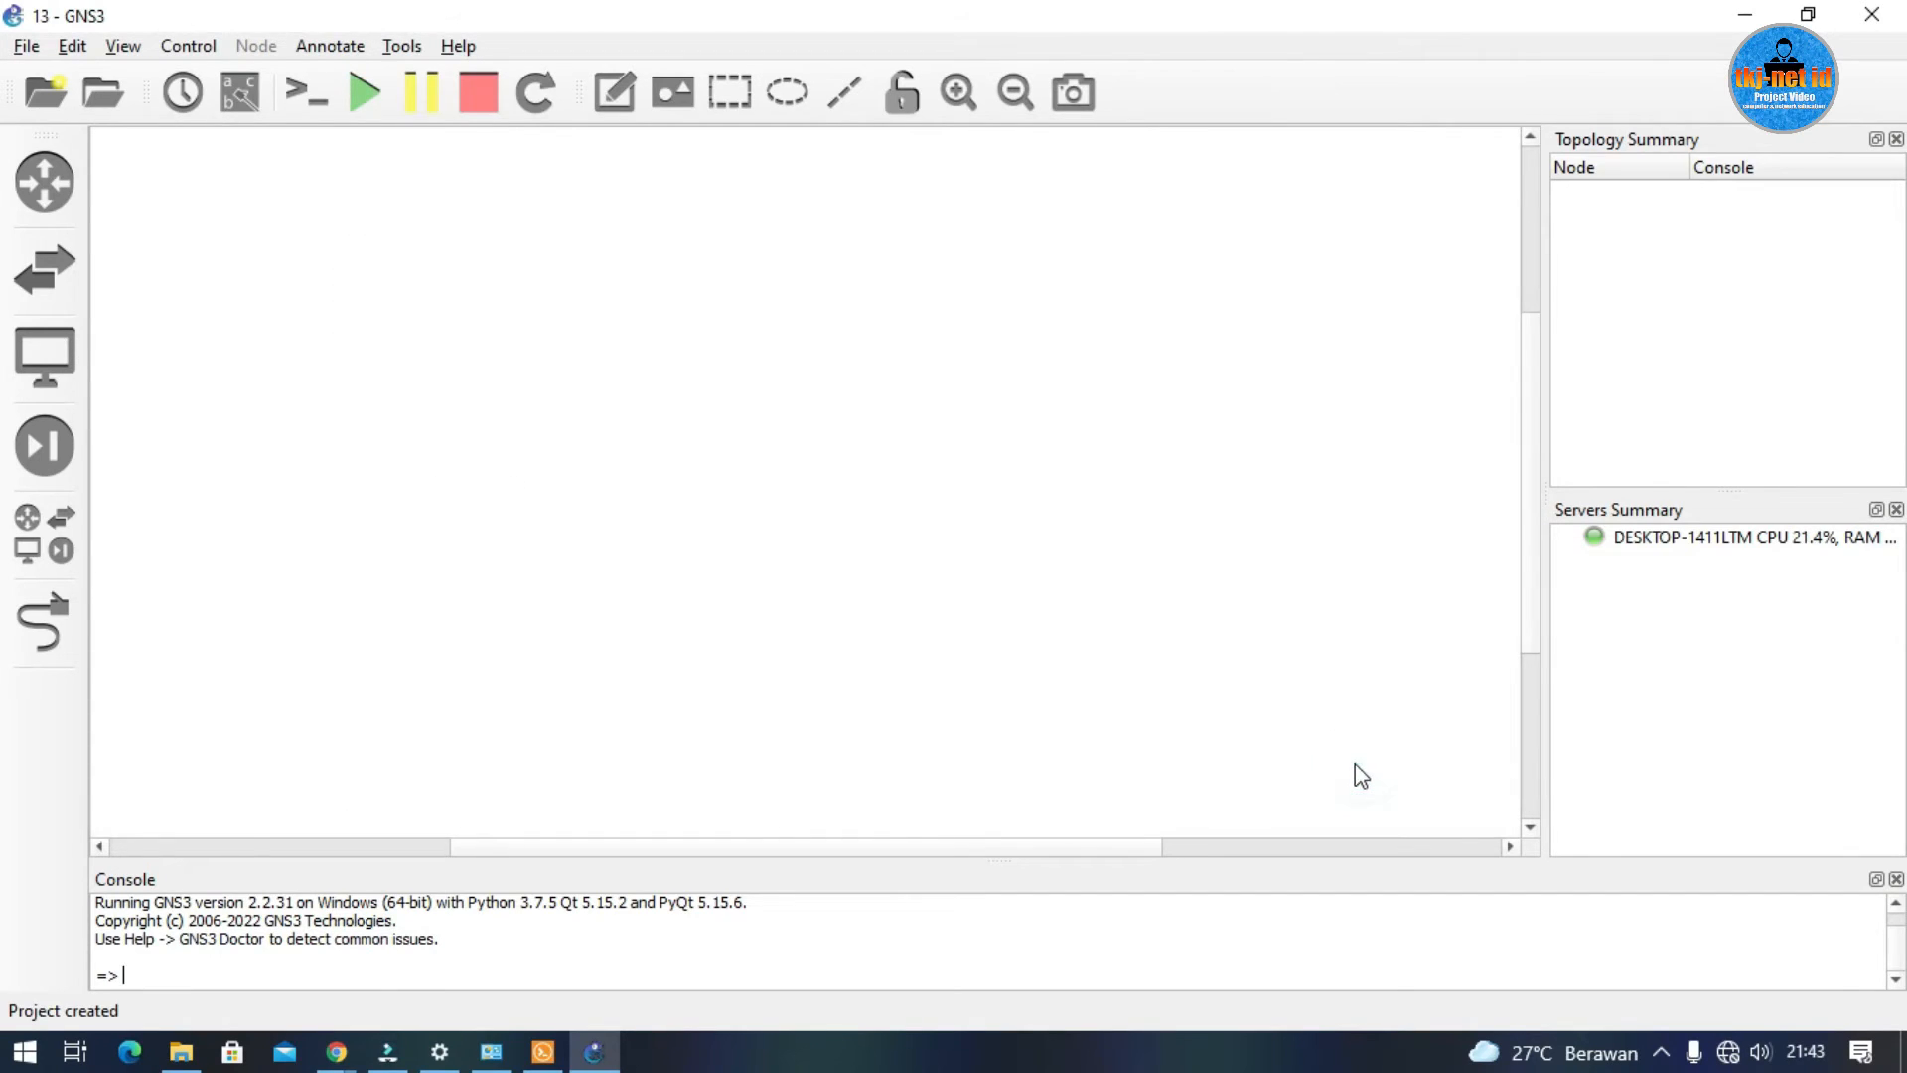
Place a Cloud node in the upper part of the workspace and a MikroTik router below and to its left.
{"action": "left_click", "coordinate": [54, 350]}
{"action": "left_click_drag", "start_coordinate": [161, 207], "coordinate": [1147, 283]}
{"action": "left_click_drag", "start_coordinate": [167, 250], "coordinate": [808, 476]}
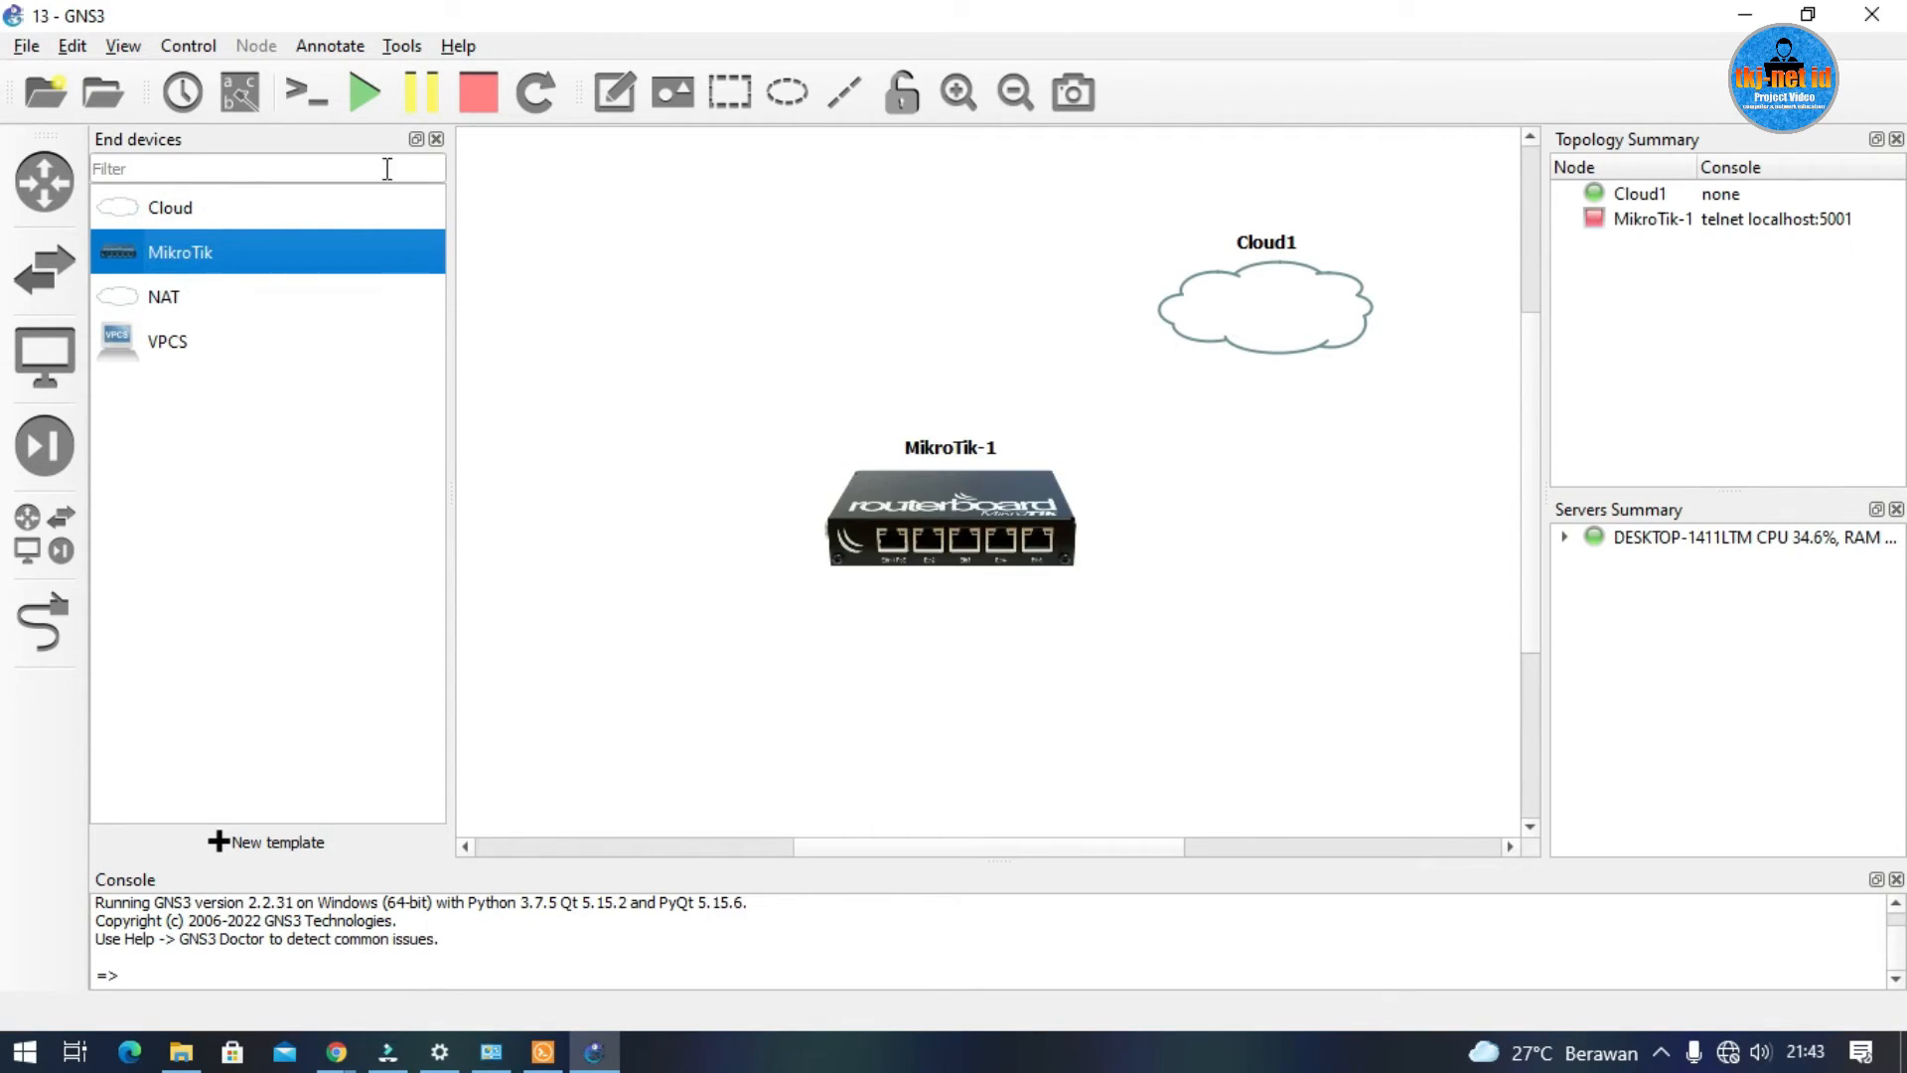
{"action": "left_click", "coordinate": [436, 138]}
Link MikroTik-1 to the Ethernet 2 interface of Cloud1 and leave link mode.
{"action": "left_click", "coordinate": [43, 622]}
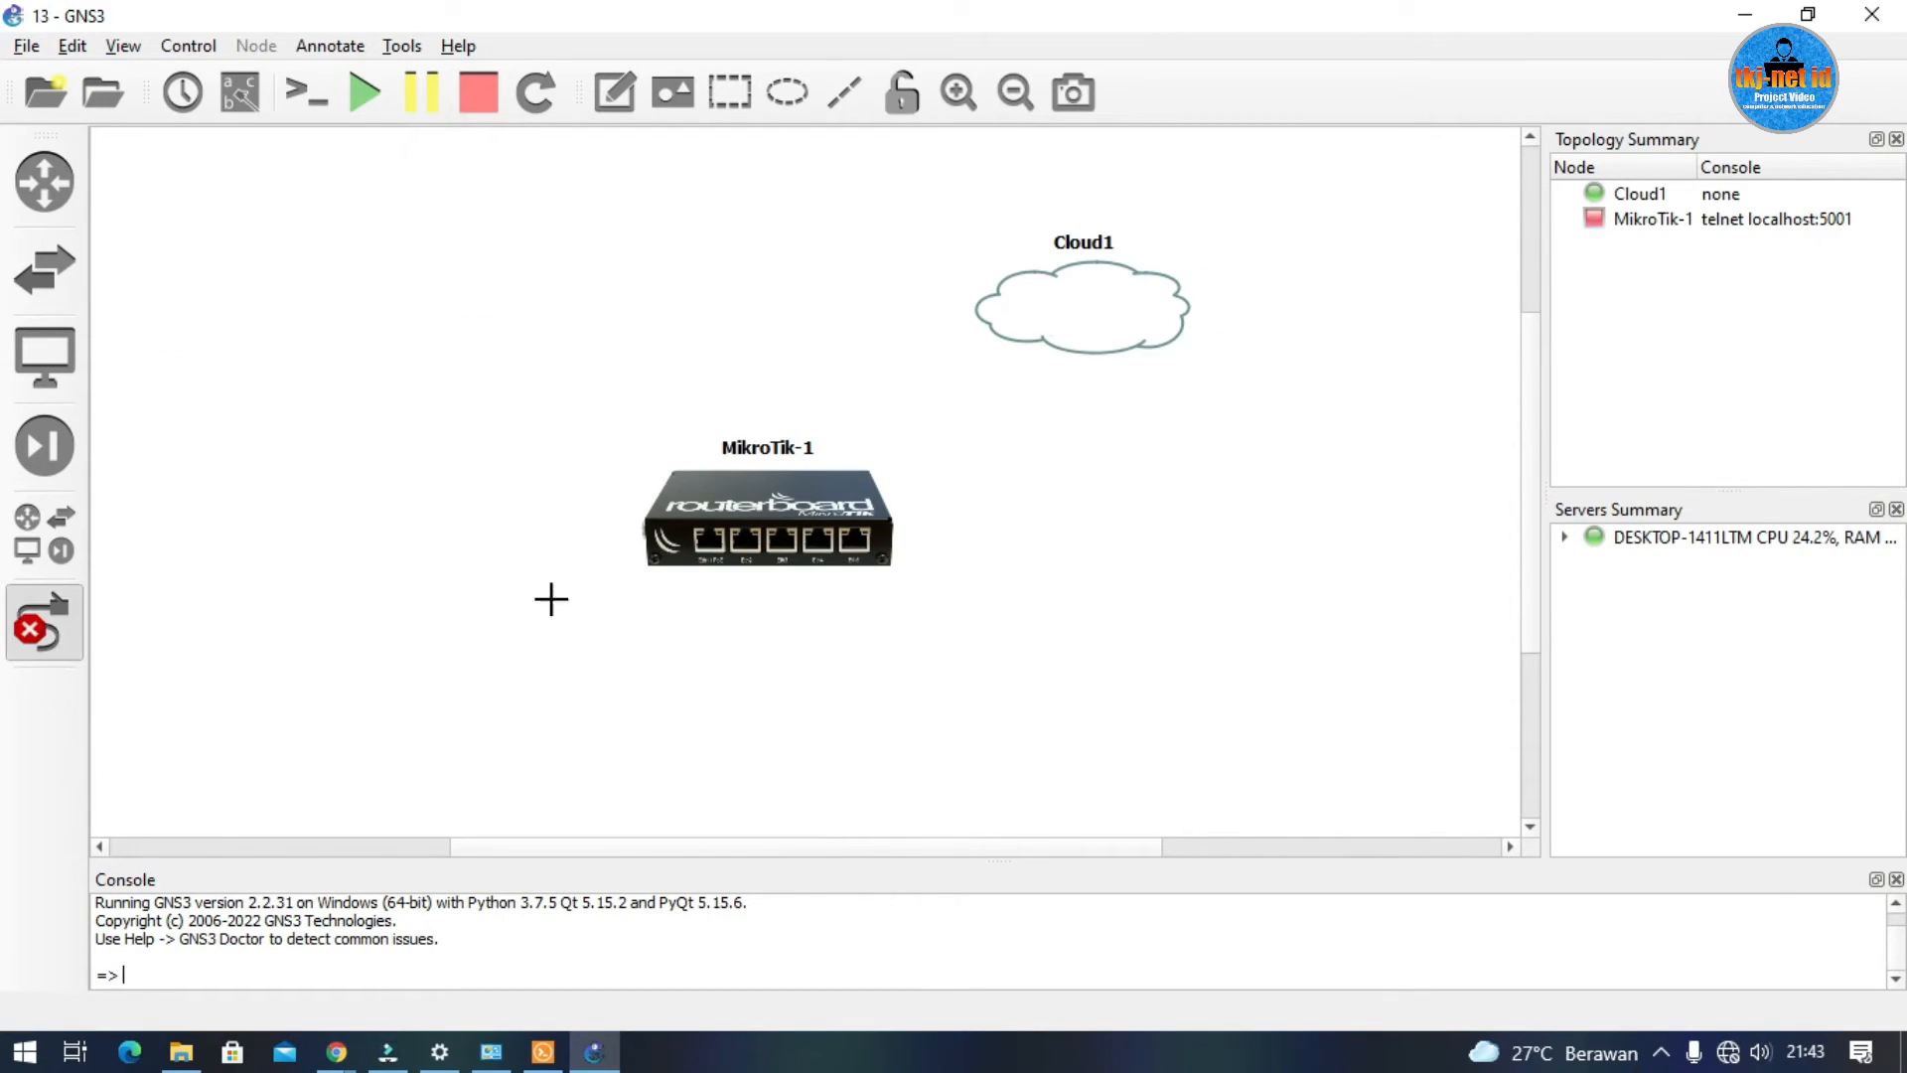
{"action": "left_click", "coordinate": [725, 518]}
{"action": "left_click", "coordinate": [854, 541]}
{"action": "left_click", "coordinate": [1049, 319]}
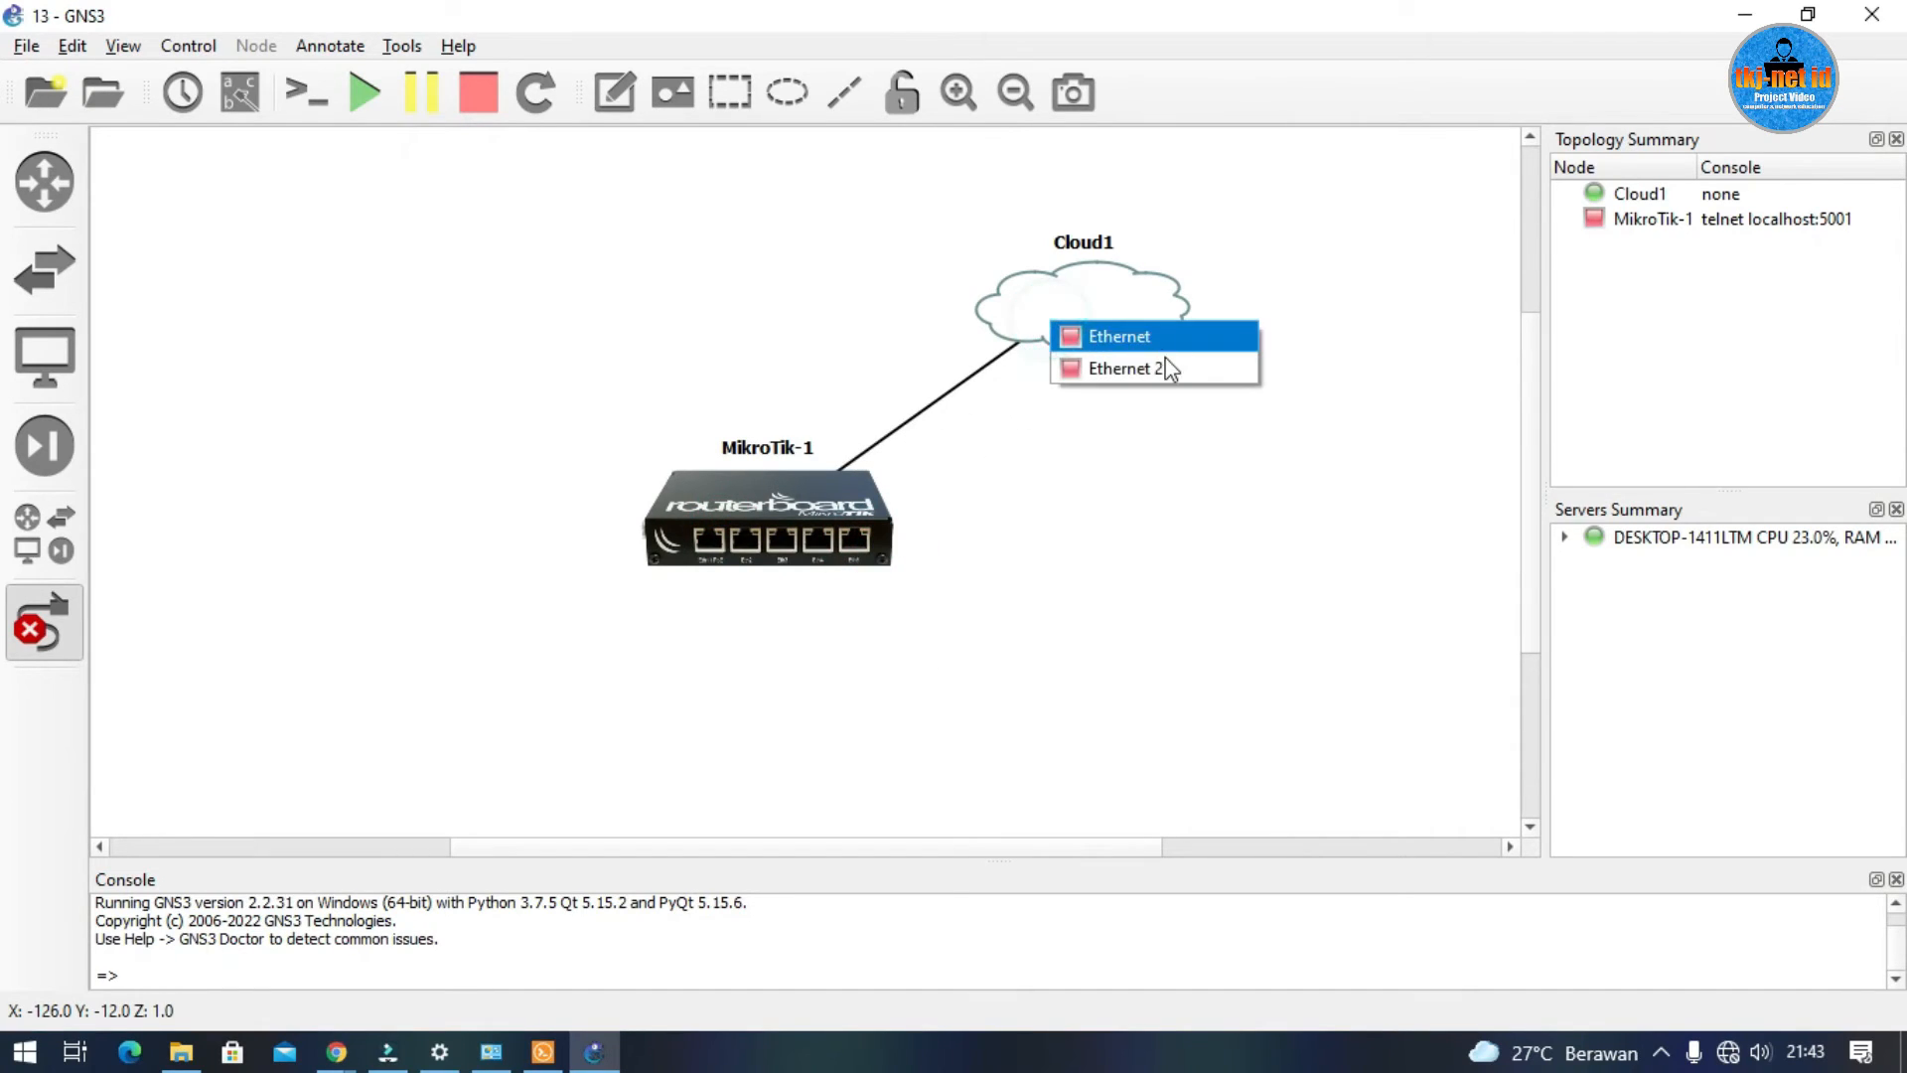
{"action": "left_click", "coordinate": [1170, 366]}
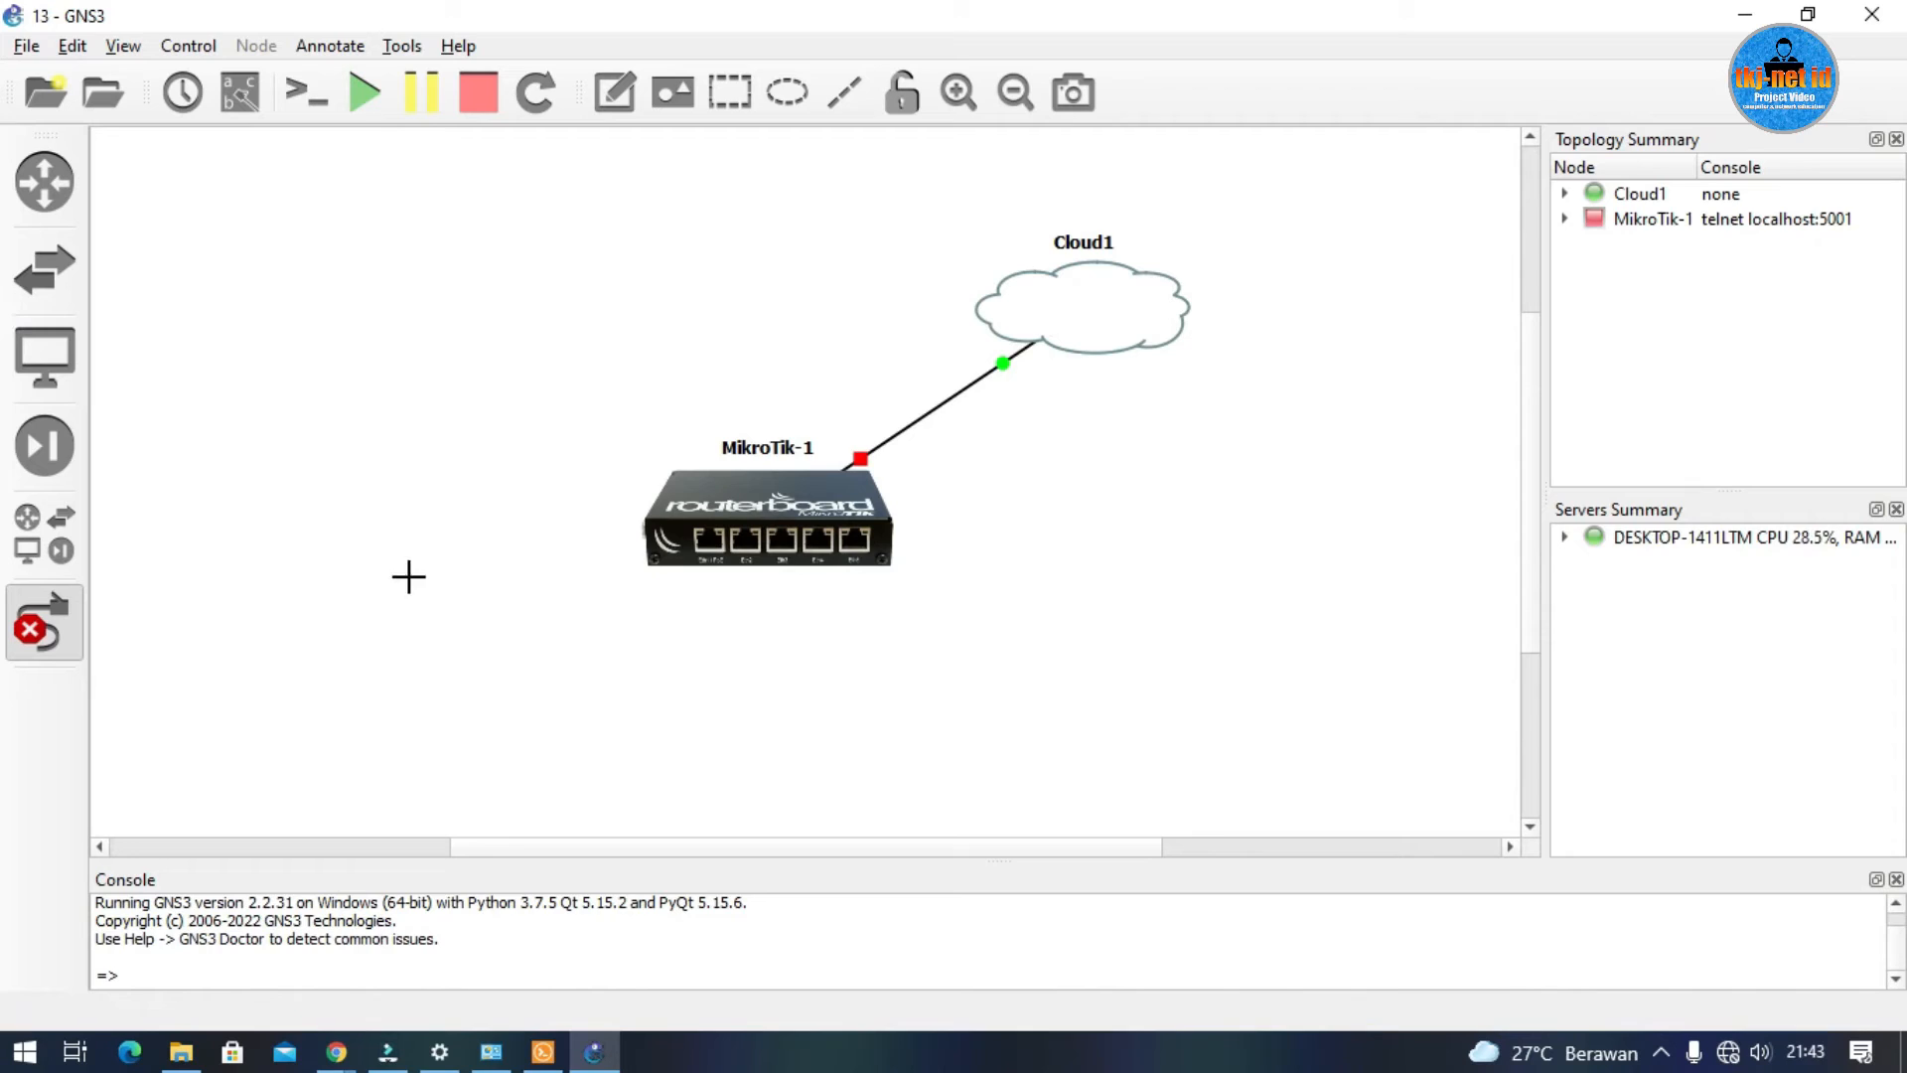
{"action": "left_click", "coordinate": [44, 636]}
Start the MikroTik-1 router and close the ended Solar-PuTTY session.
{"action": "right_click", "coordinate": [786, 532]}
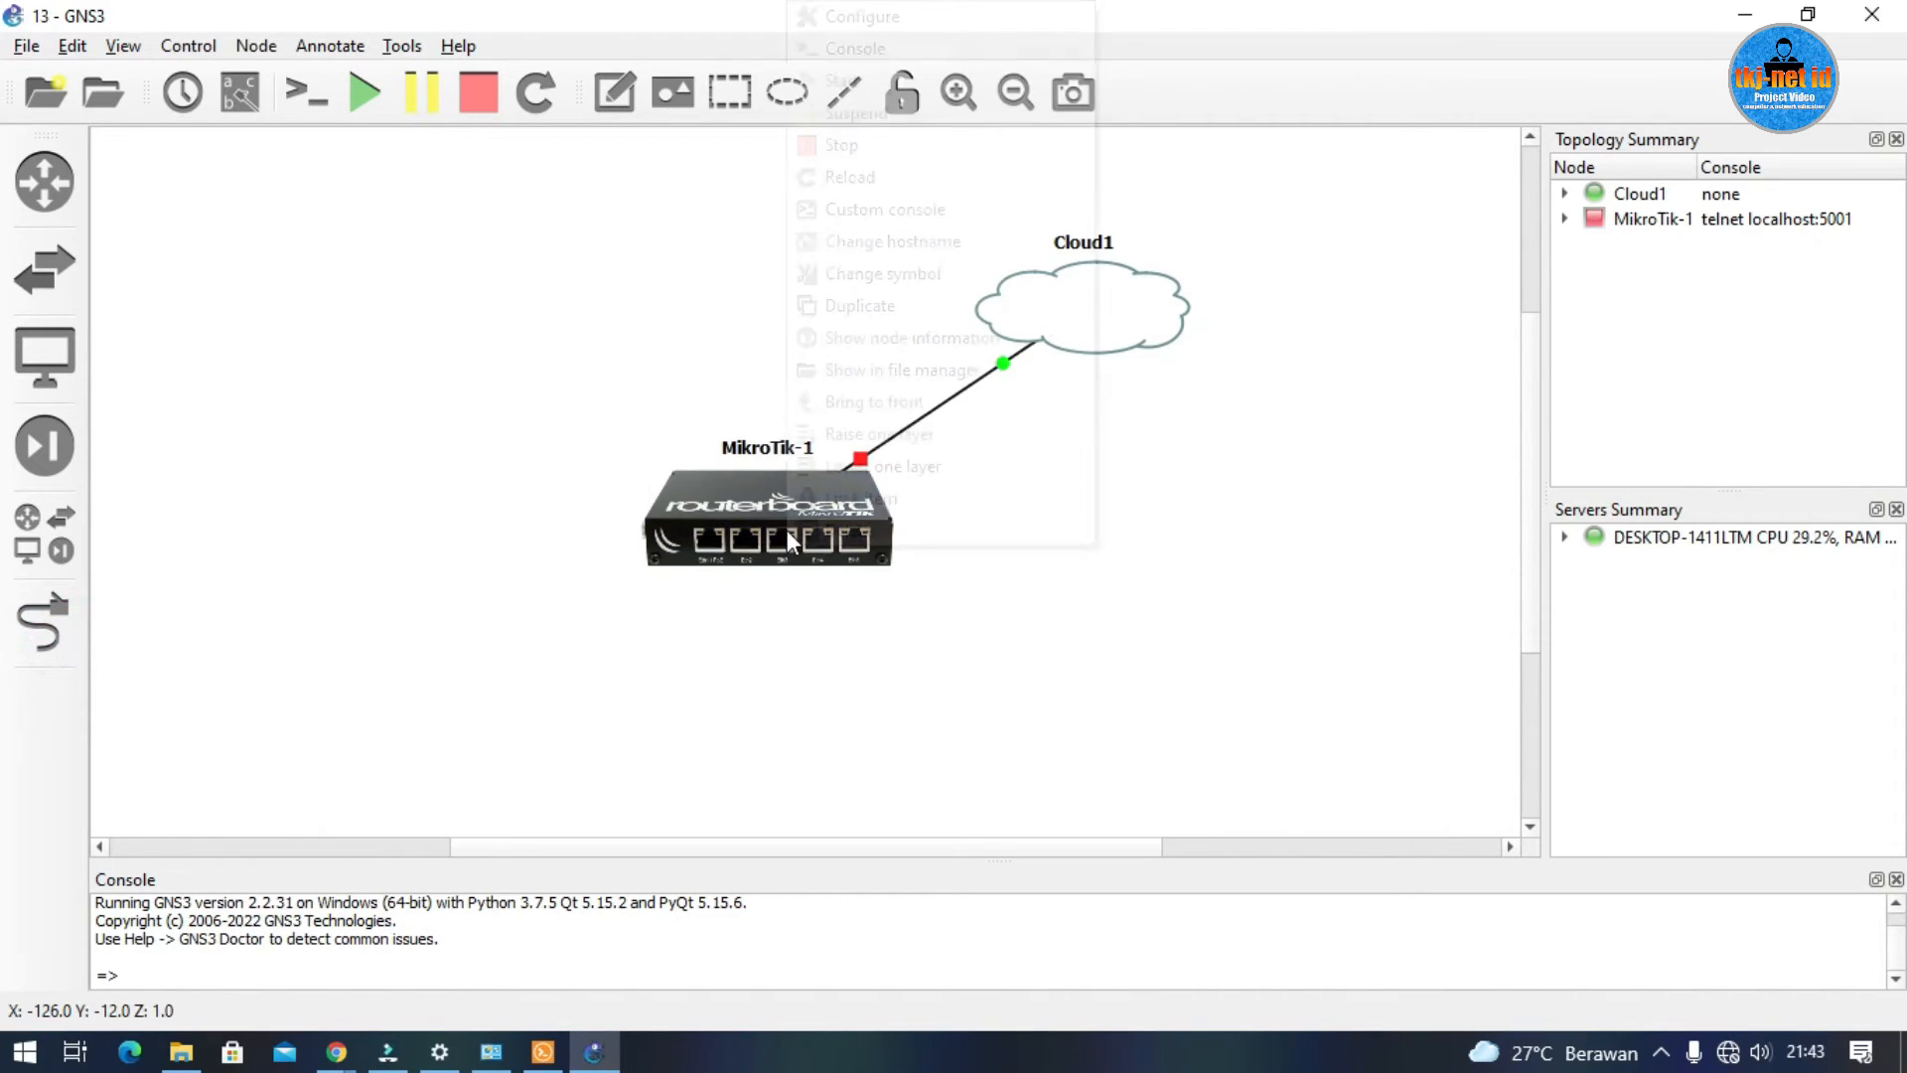
{"action": "left_click", "coordinate": [887, 83]}
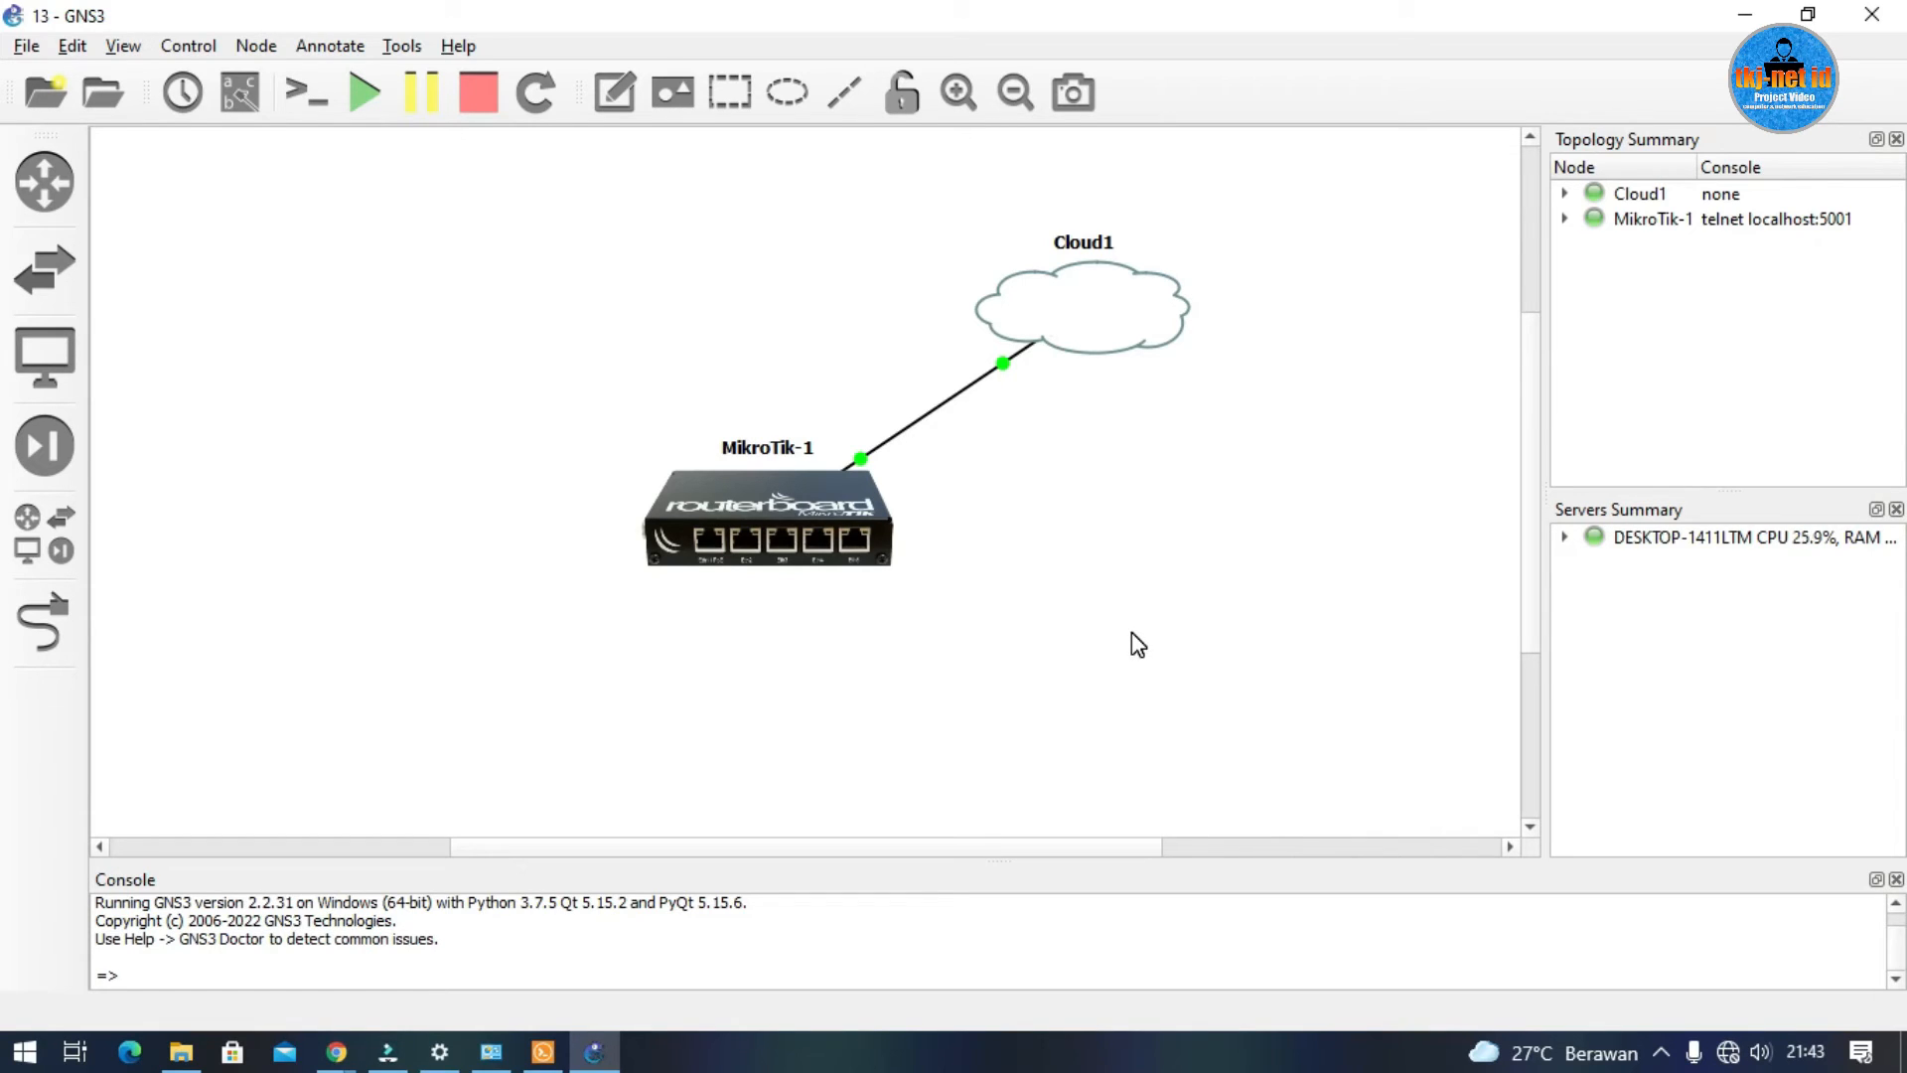
{"action": "left_click", "coordinate": [543, 1053]}
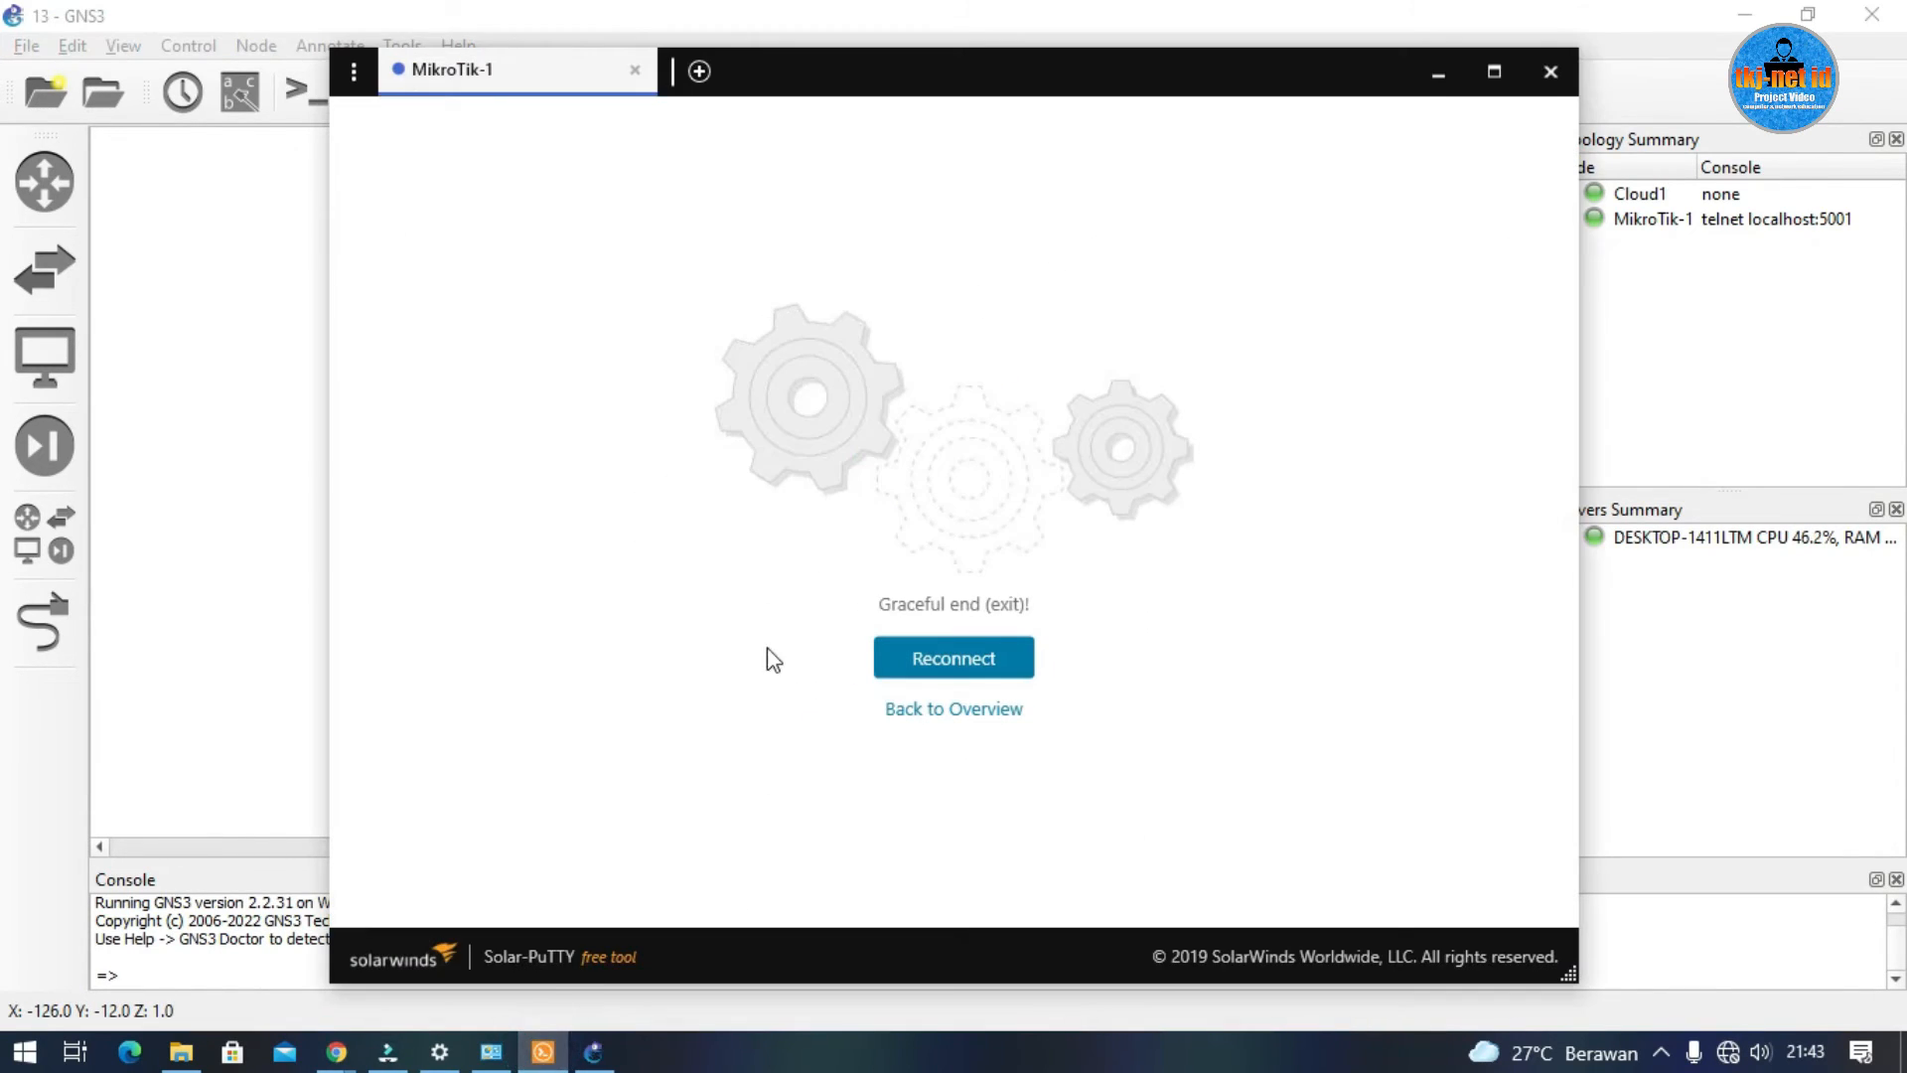
{"action": "left_click", "coordinate": [1533, 70]}
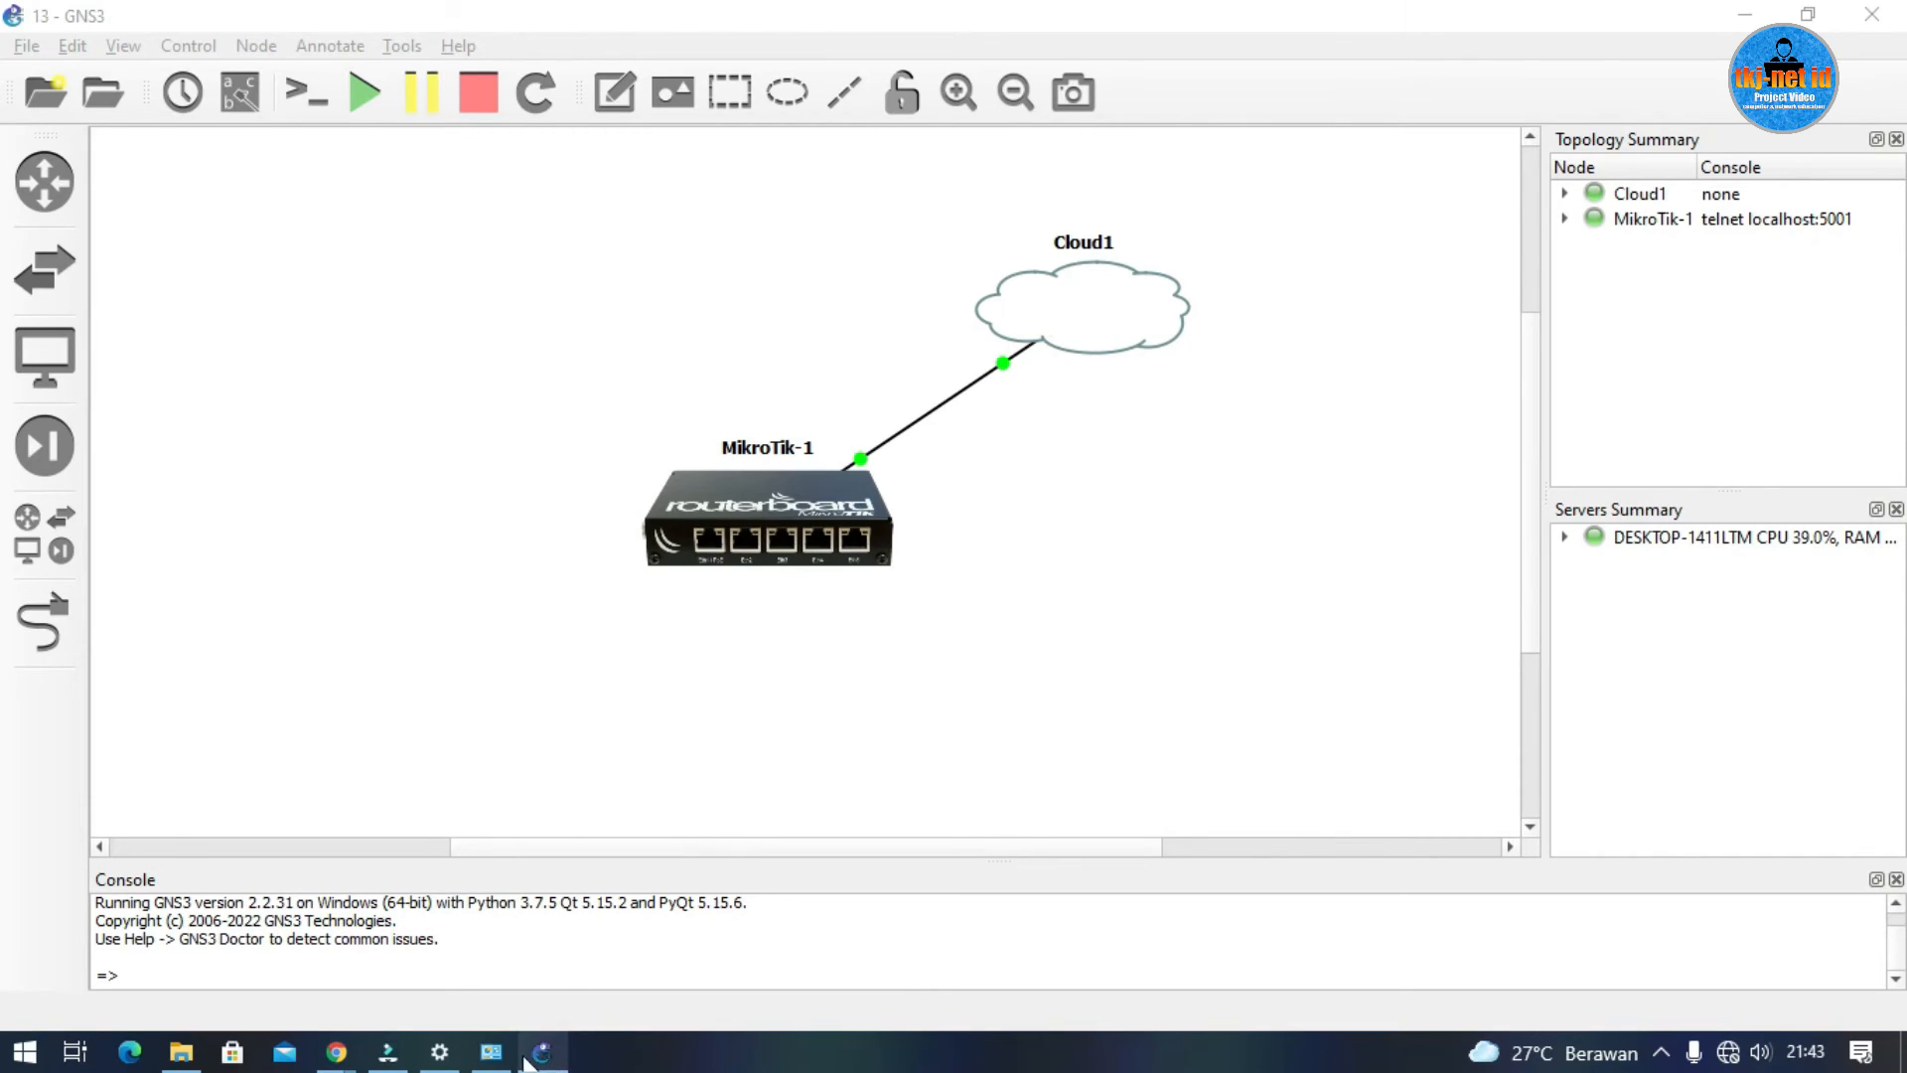
Compare the Ethernet and Wi-Fi adapters in Network Connections, and return to GNS3.
{"action": "left_click", "coordinate": [491, 1052]}
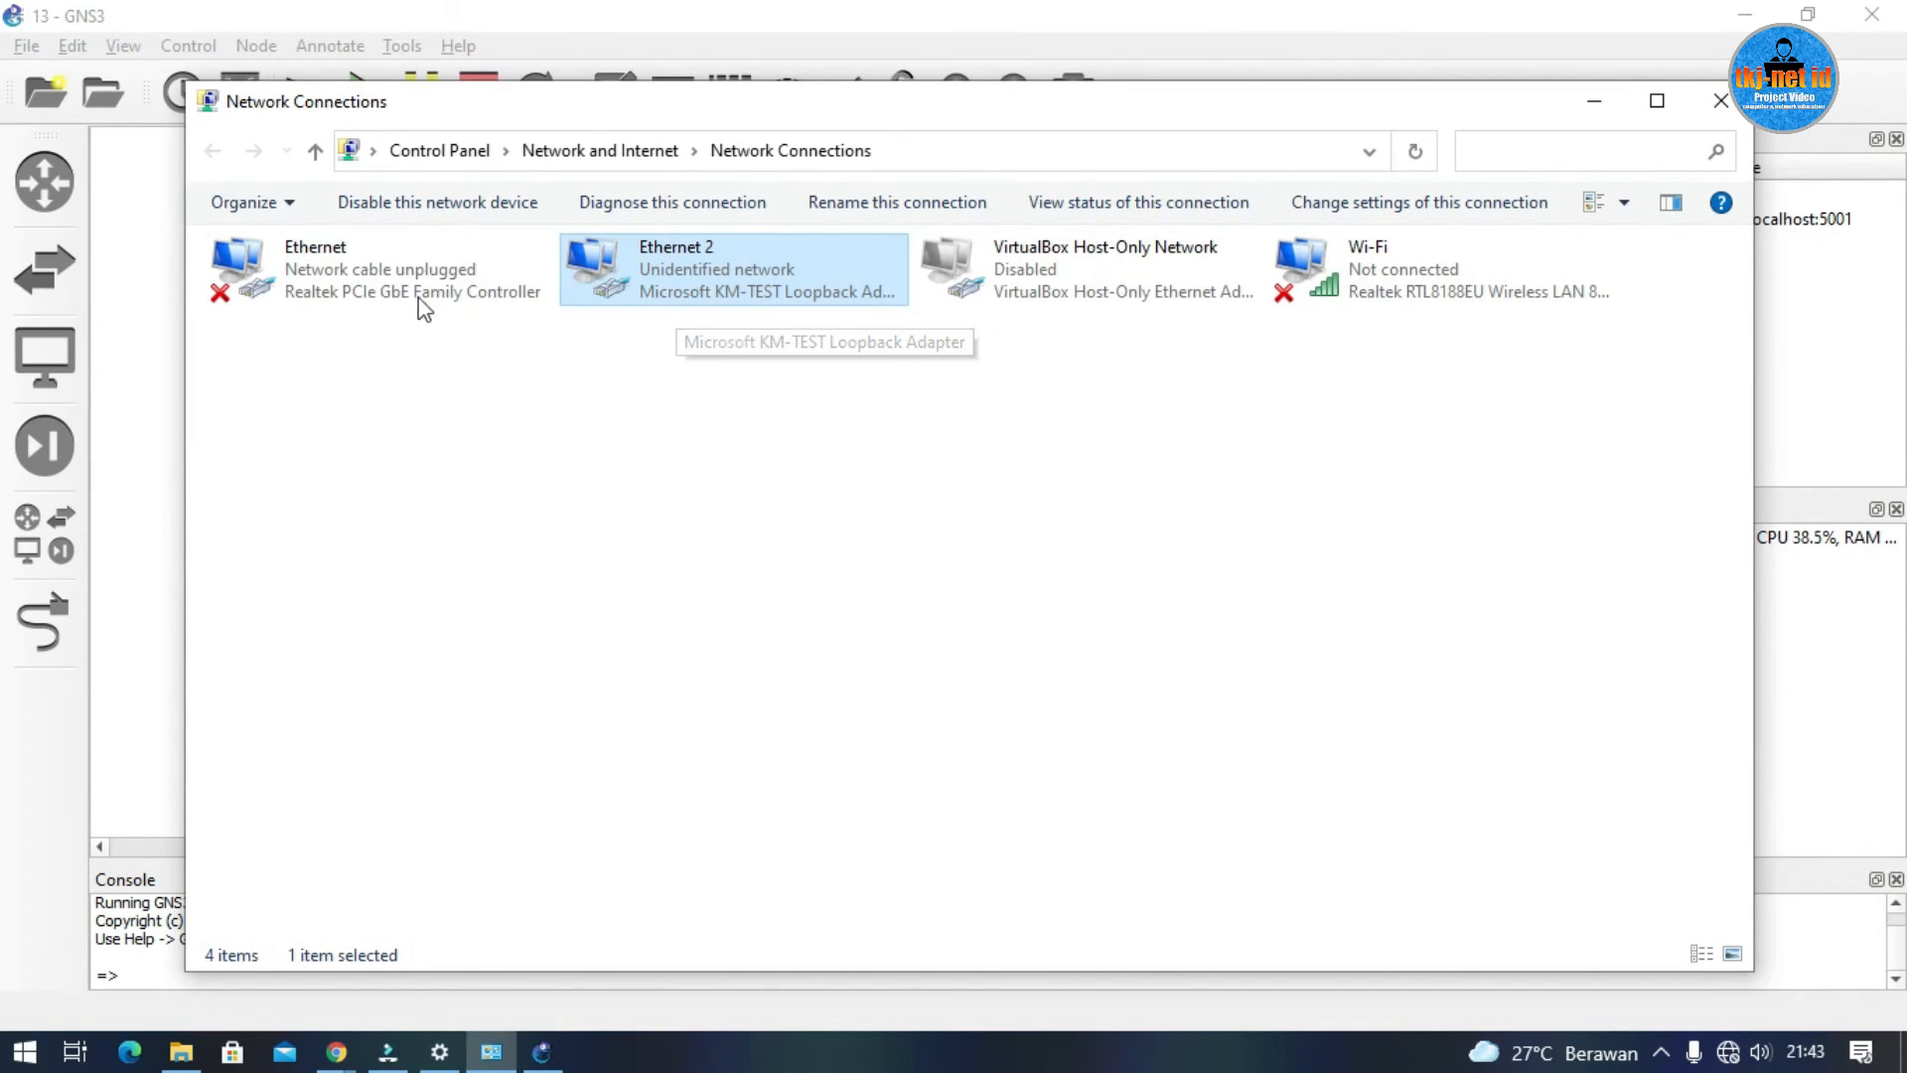
{"action": "left_click", "coordinate": [388, 286]}
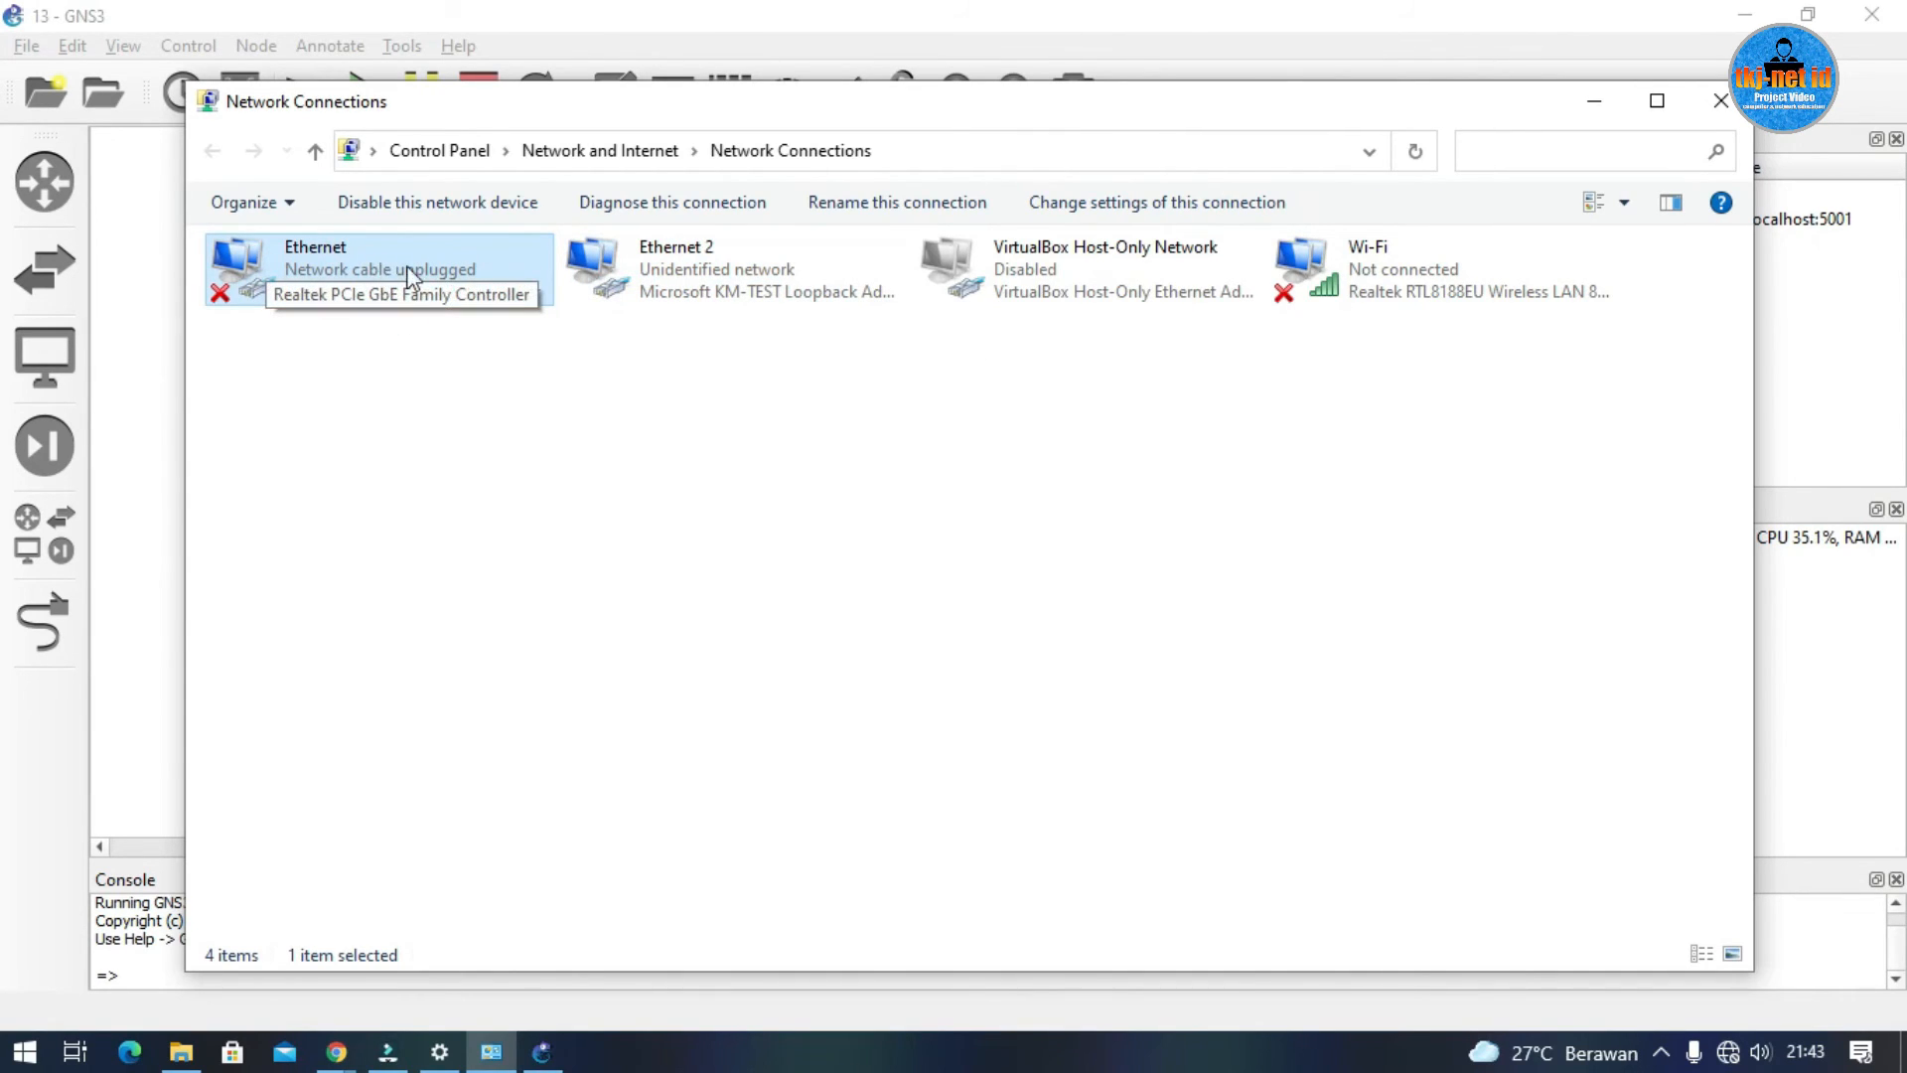
{"action": "left_click", "coordinate": [1347, 286]}
{"action": "left_click", "coordinate": [430, 296]}
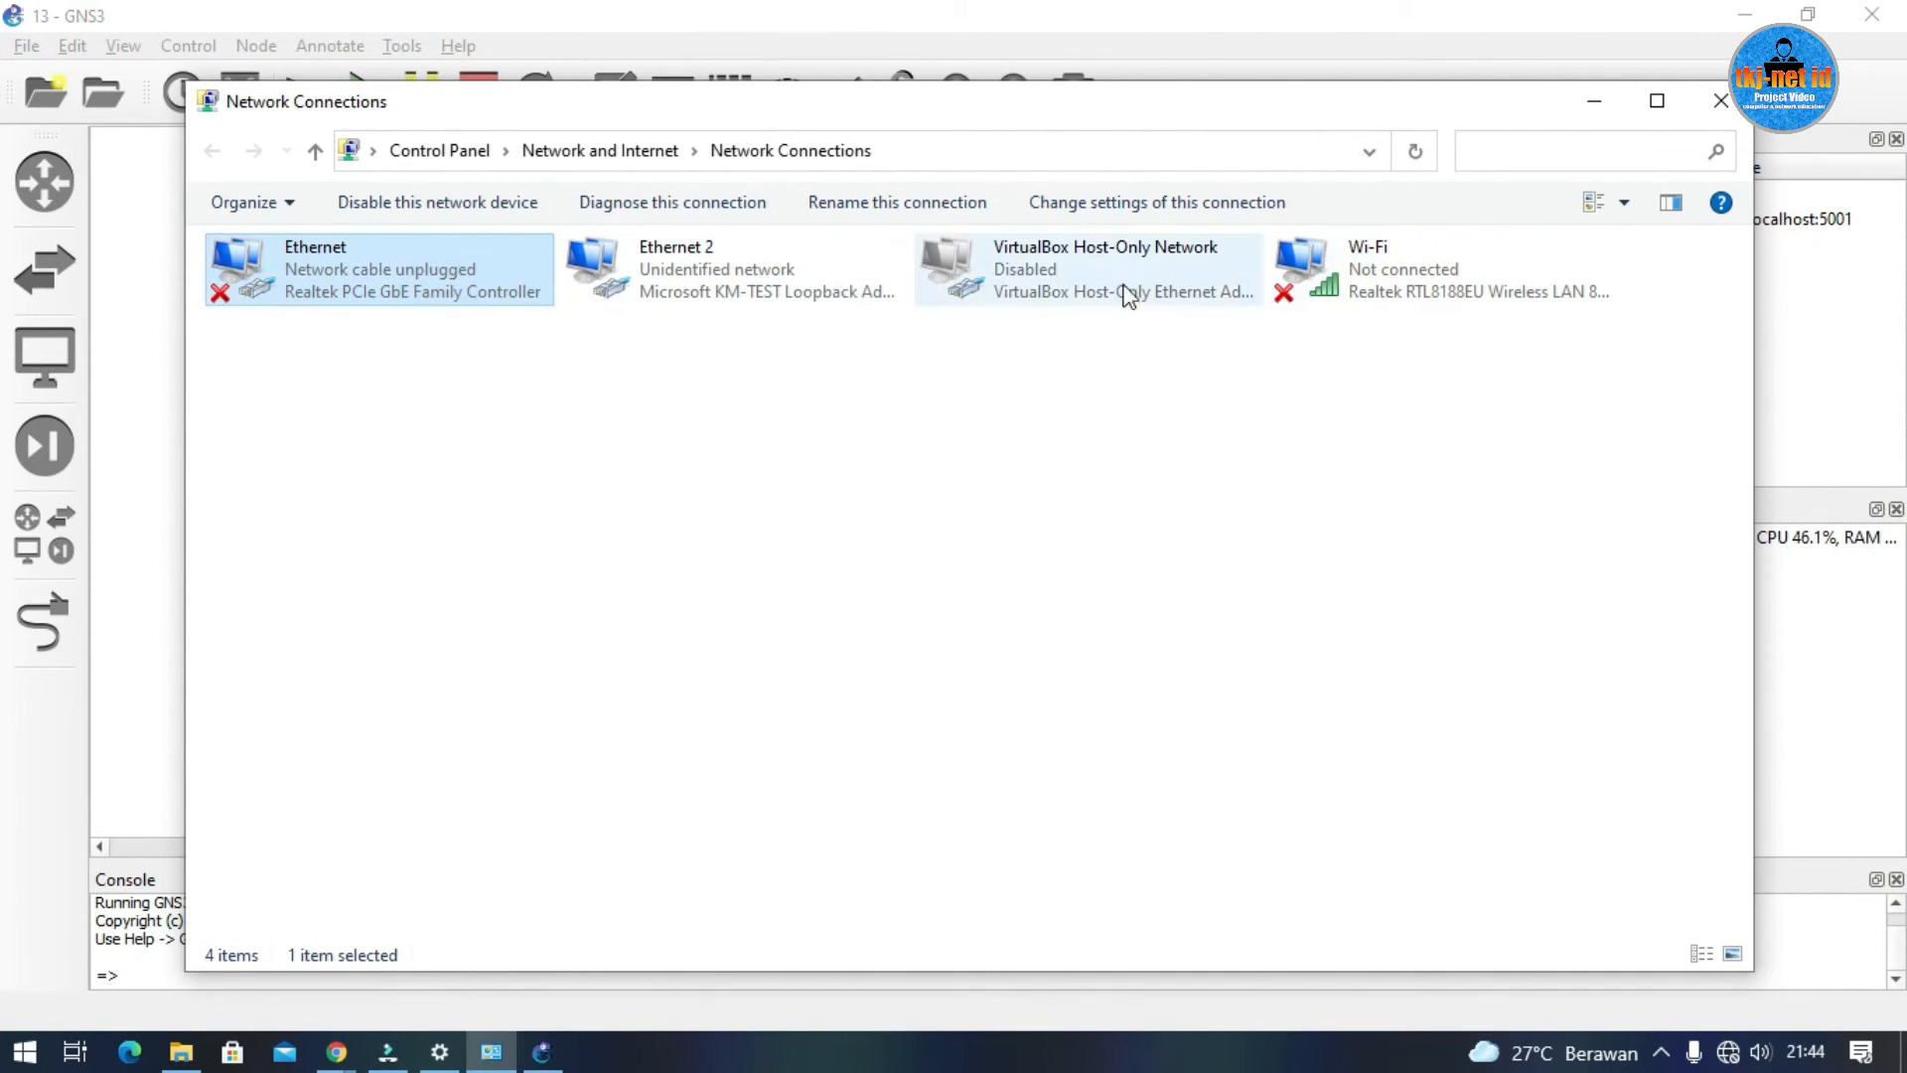
{"action": "left_click", "coordinate": [1294, 288]}
{"action": "left_click", "coordinate": [443, 266]}
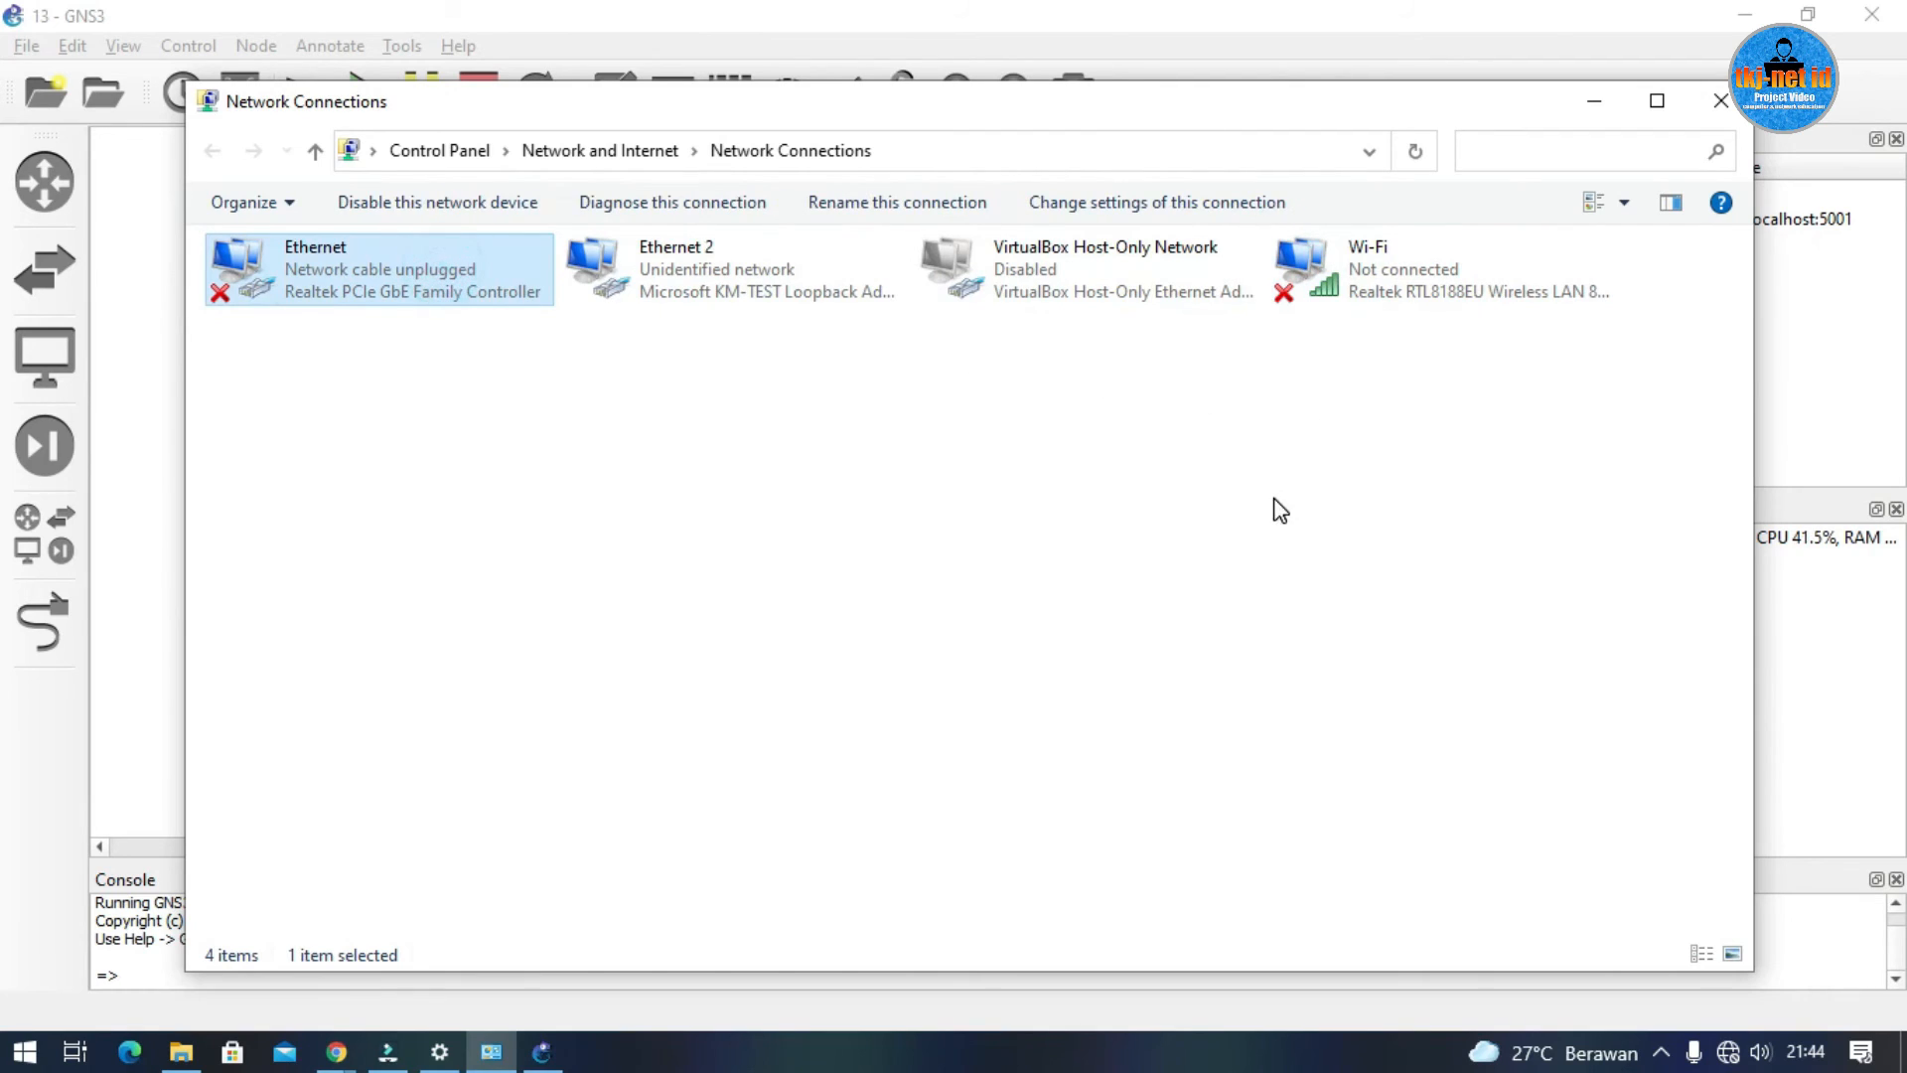
{"action": "left_click", "coordinate": [1611, 111]}
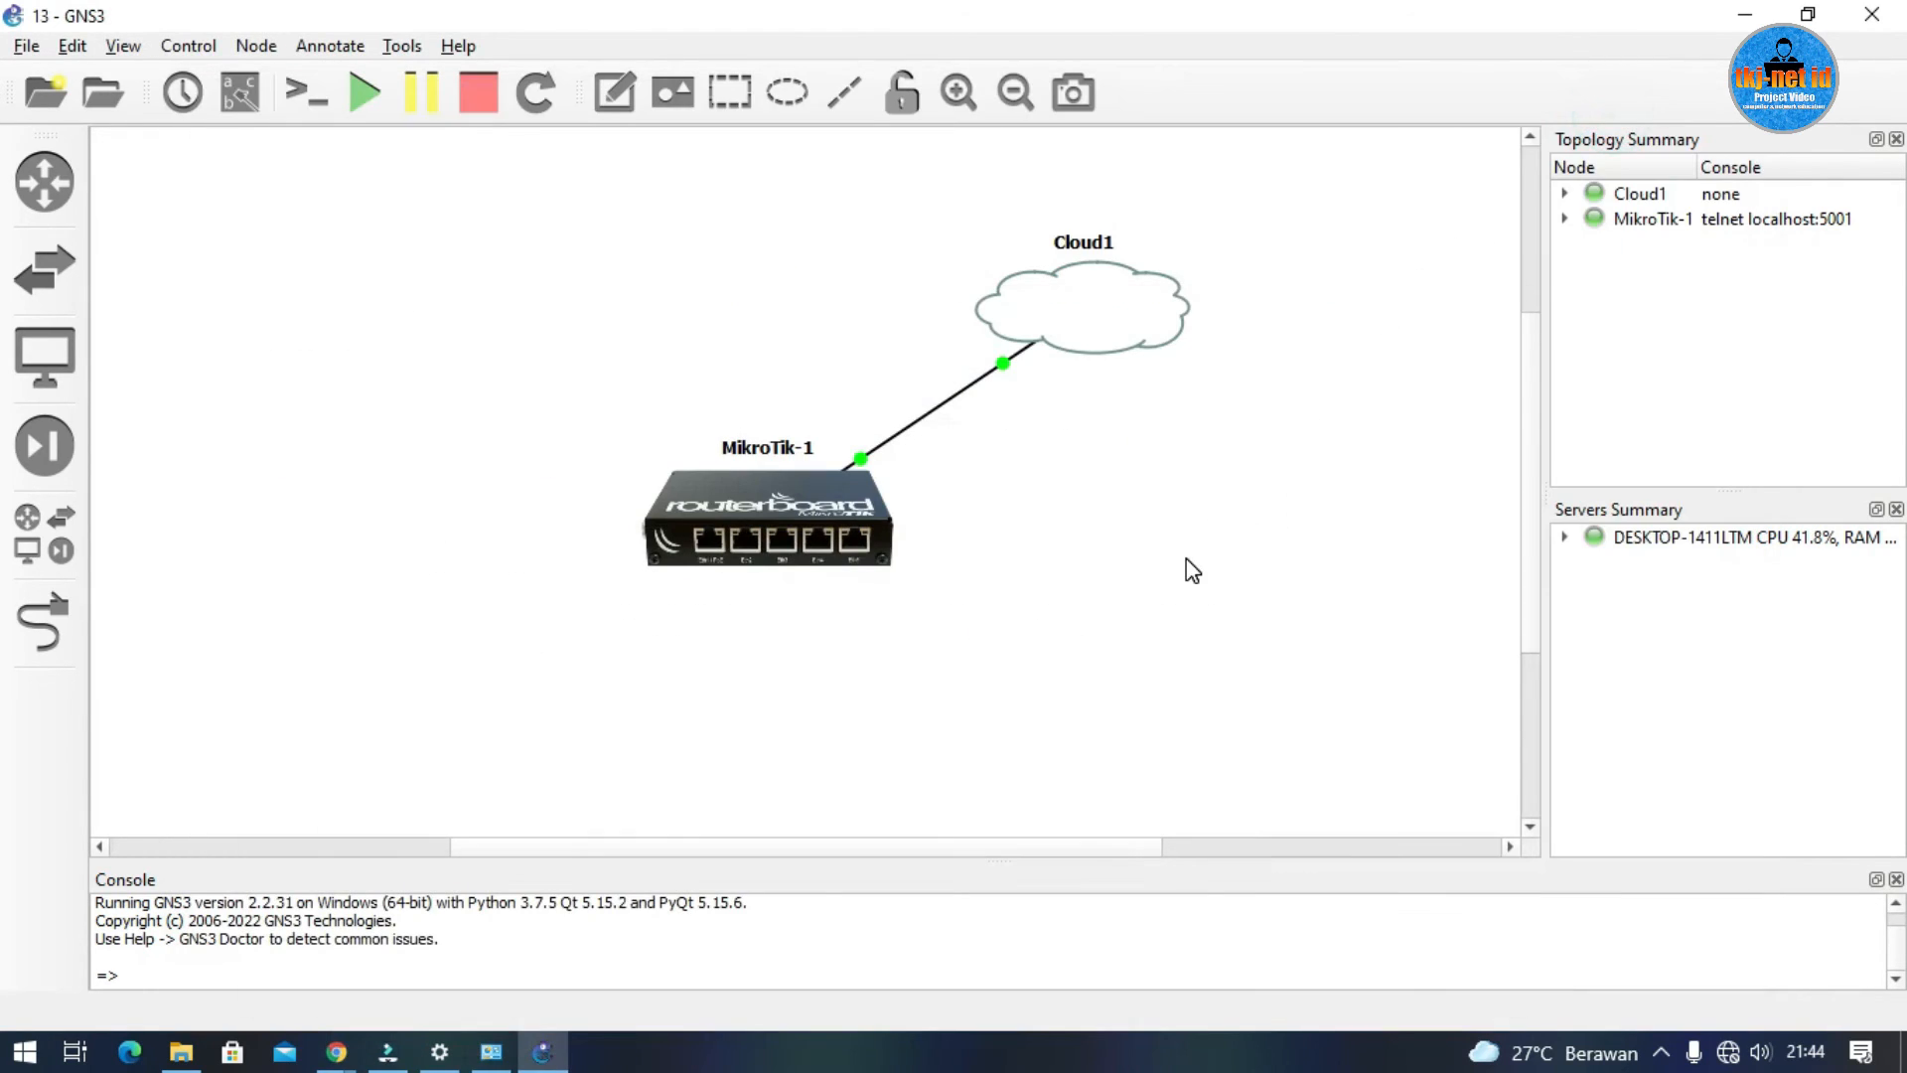
Open the console of MikroTik-1 and minimize GNS3 to reach the desktop.
{"action": "right_click", "coordinate": [772, 532]}
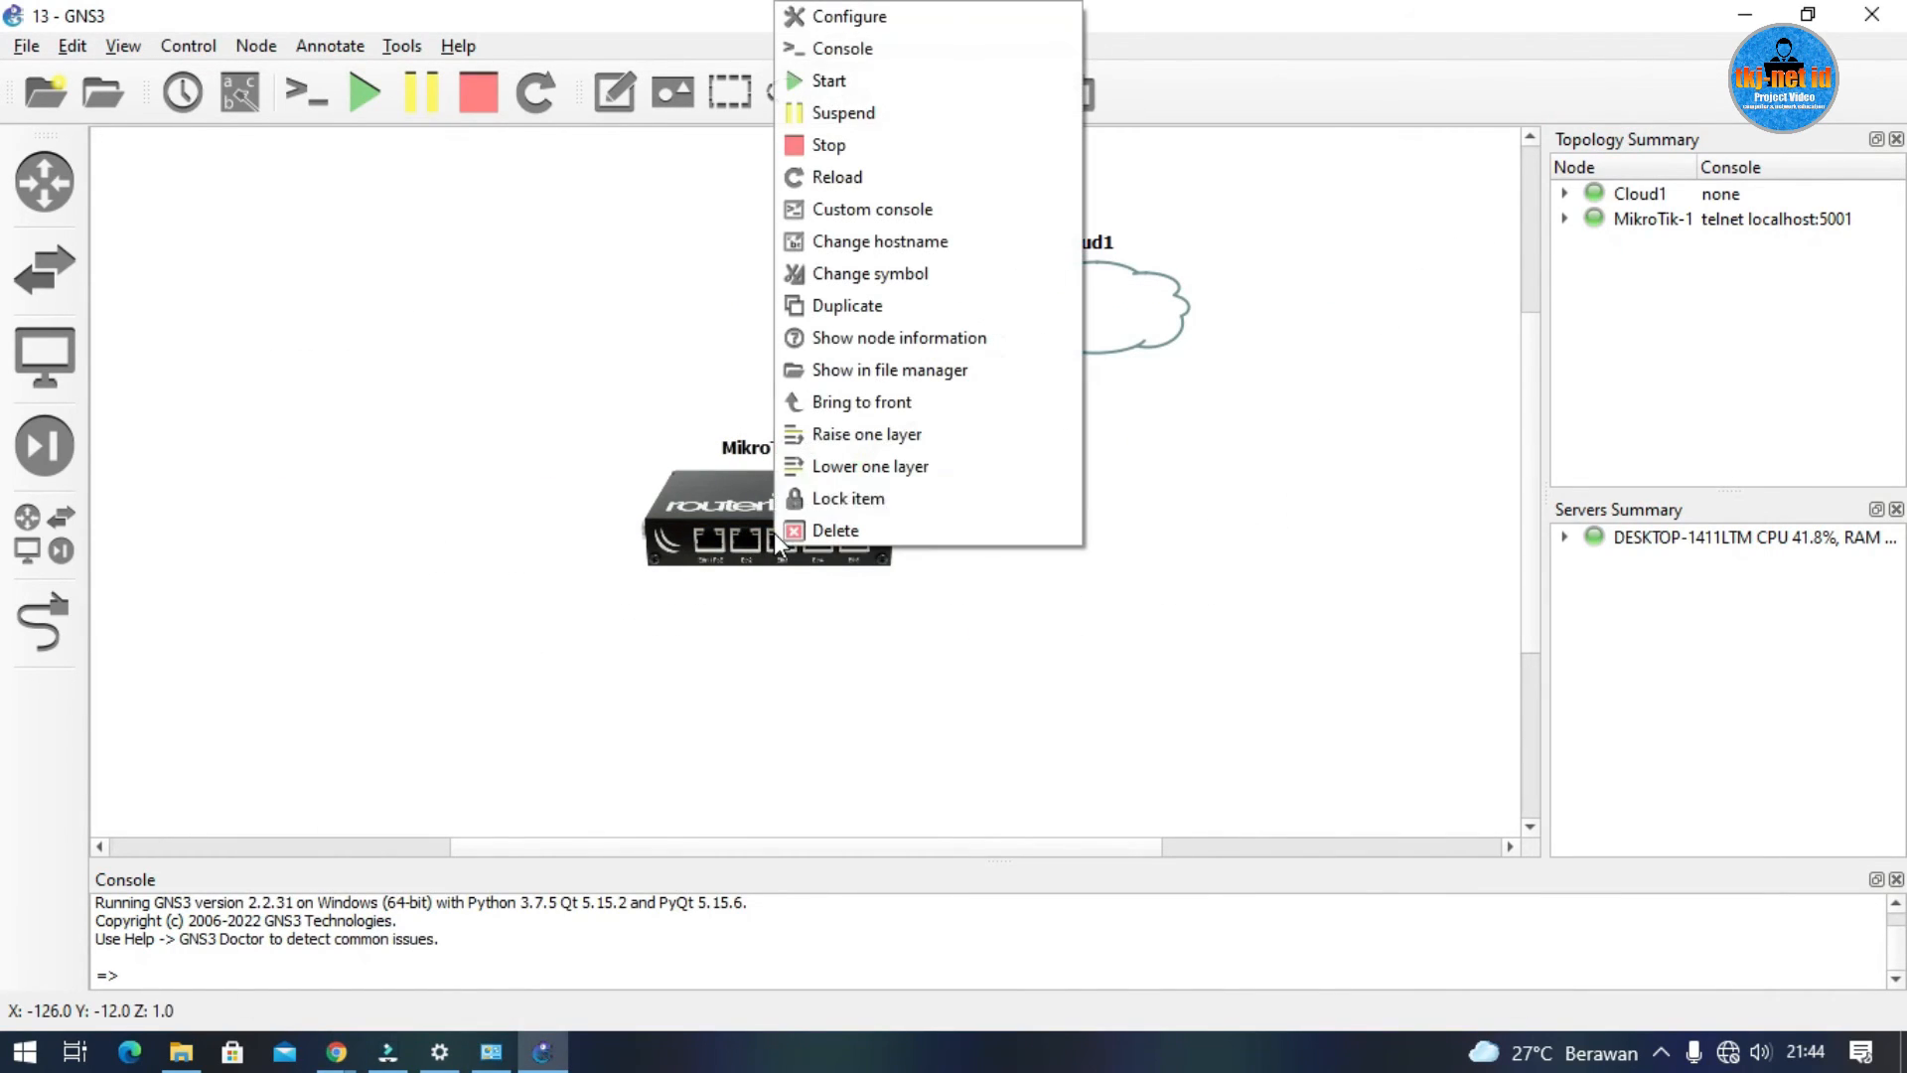
{"action": "left_click", "coordinate": [901, 49]}
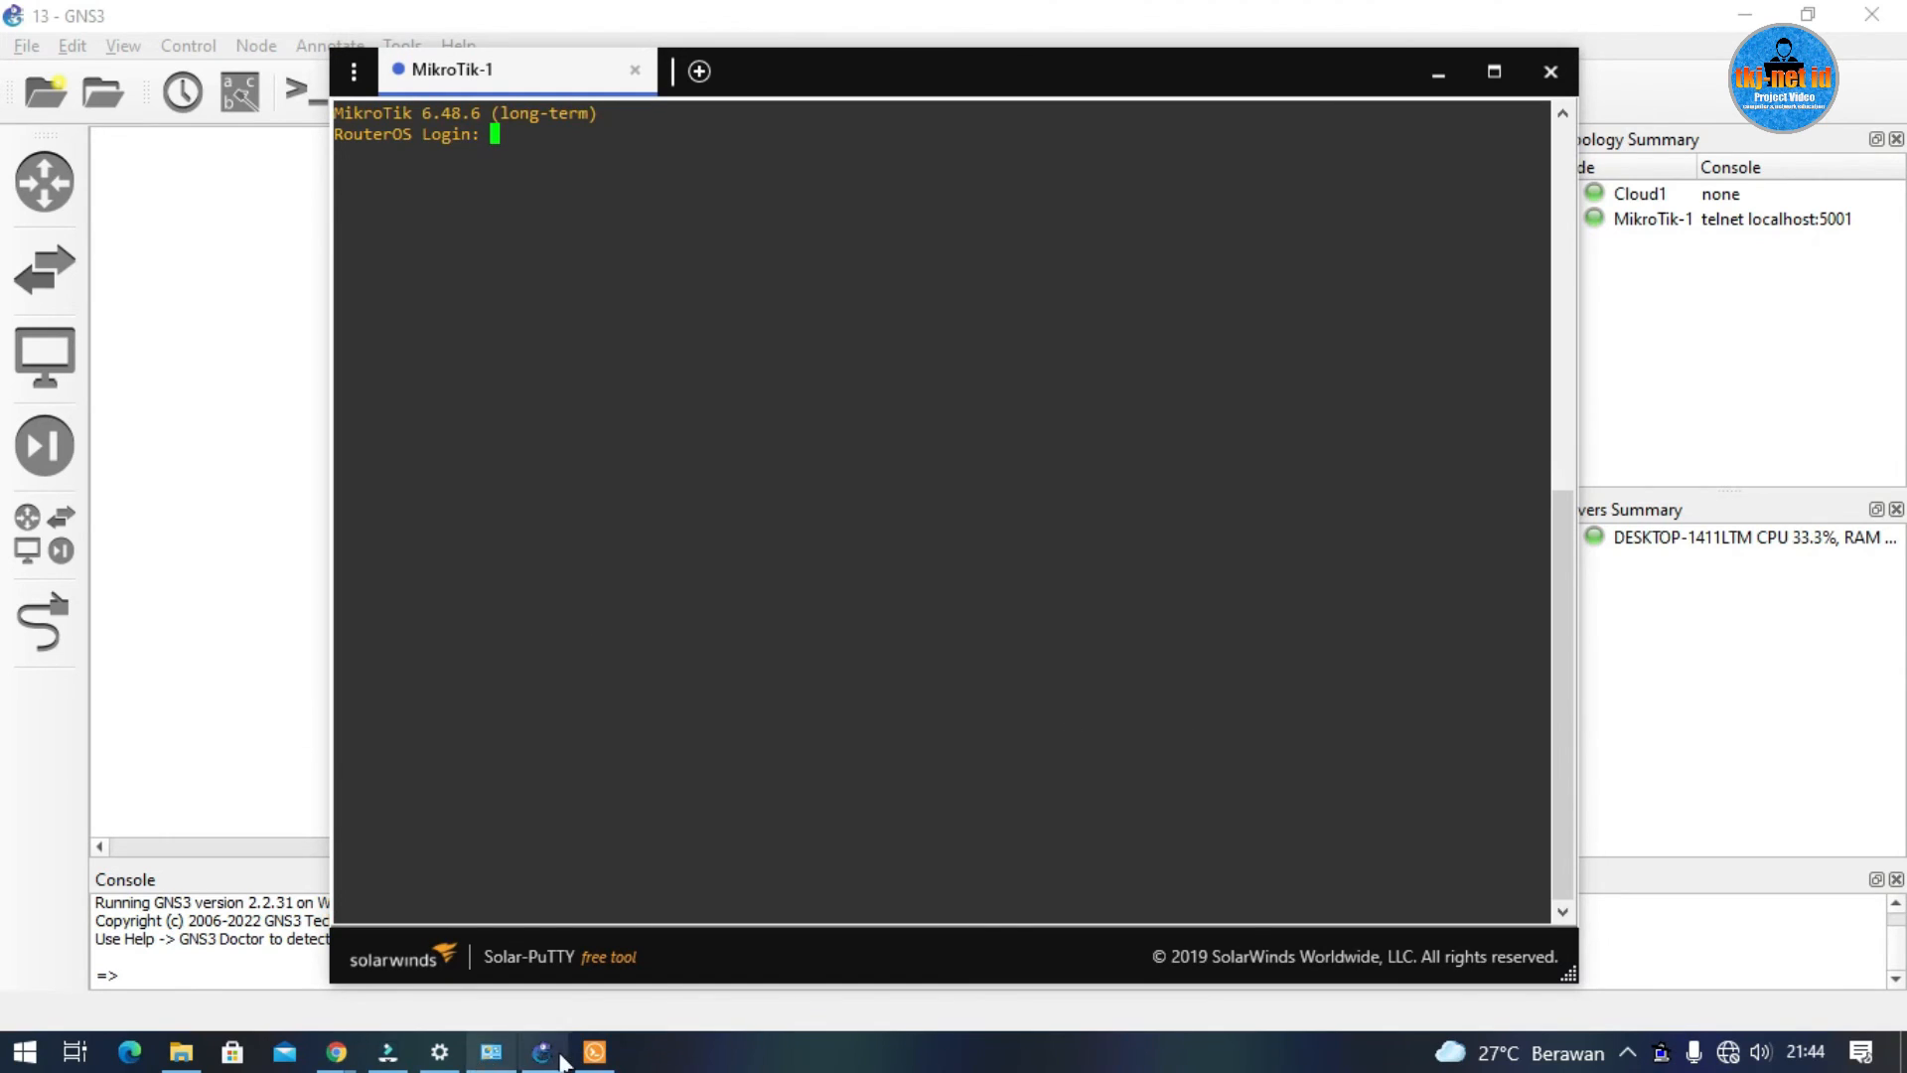
{"action": "left_click", "coordinate": [1745, 13]}
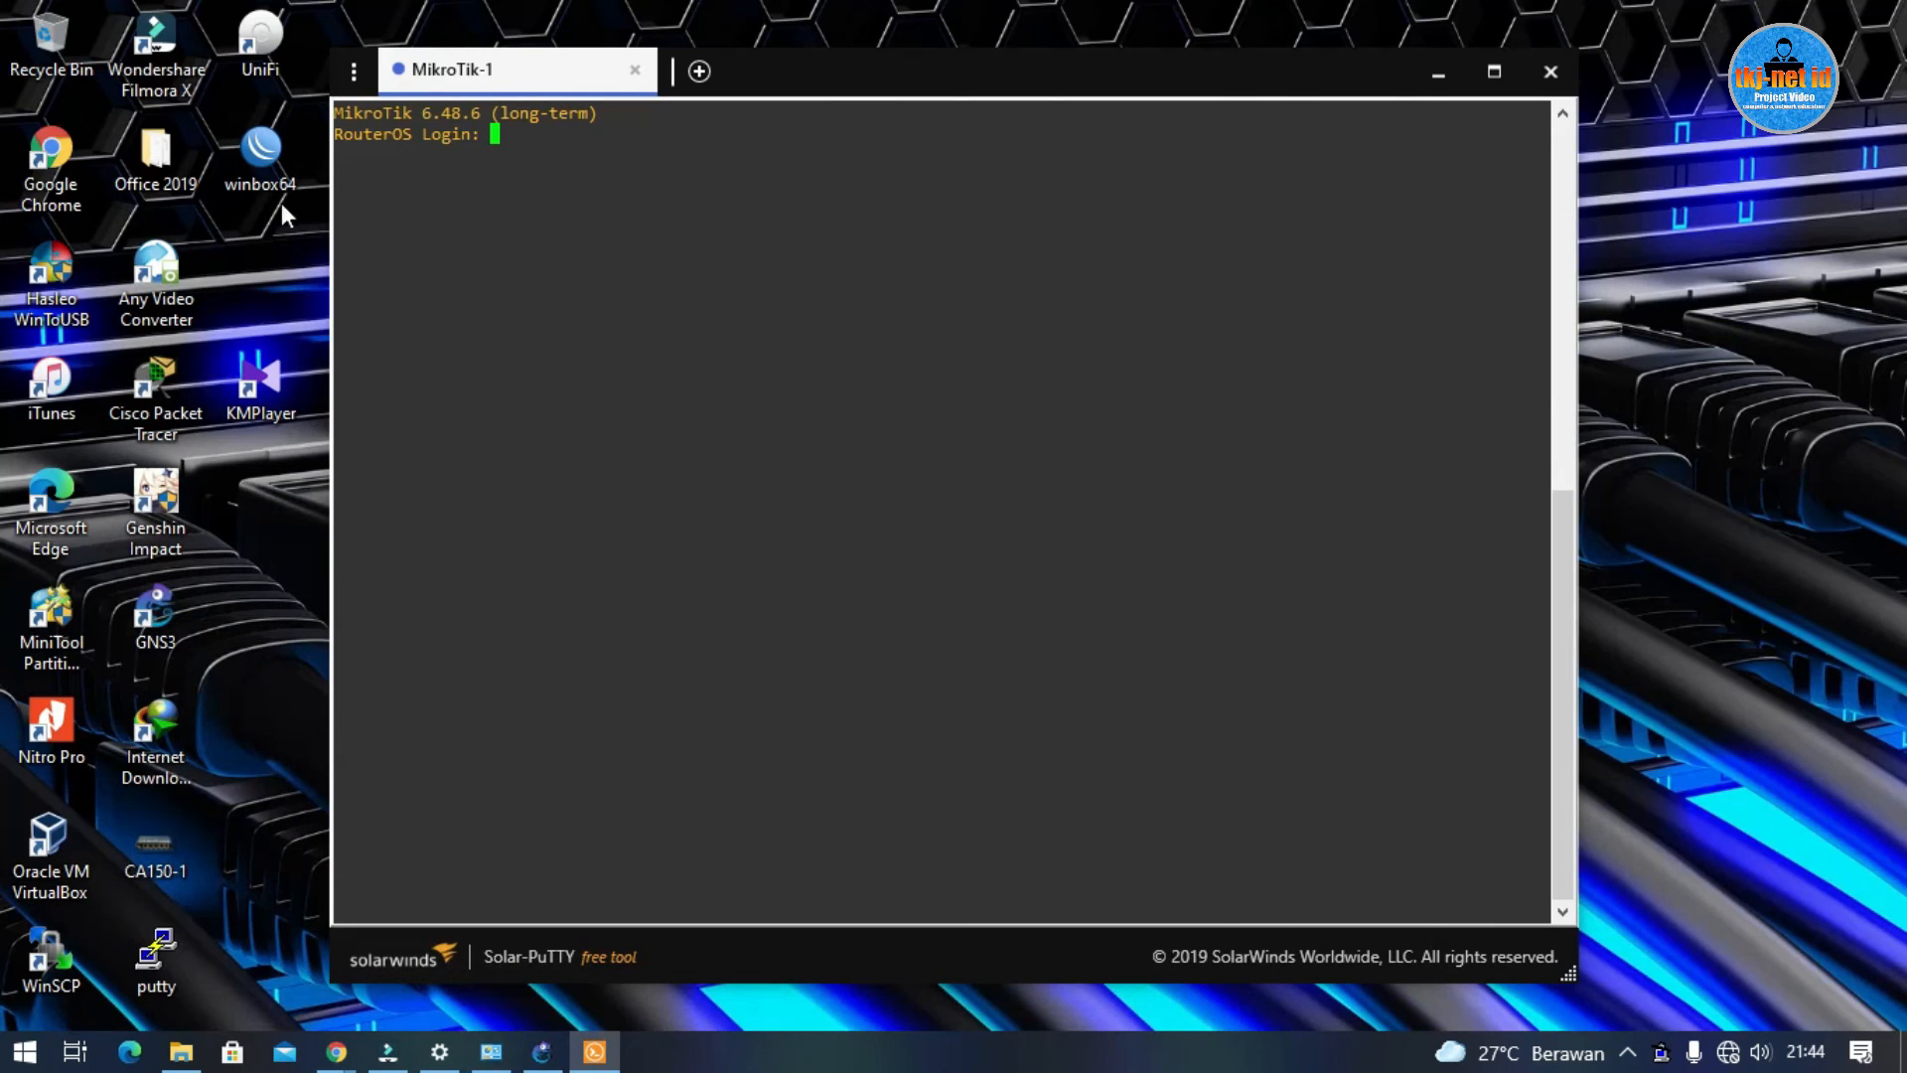
Launch WinBox, connect to the discovered RouterOS neighbor by its MAC address, dismiss the license notice, and return to GNS3.
{"action": "double_click", "coordinate": [260, 149]}
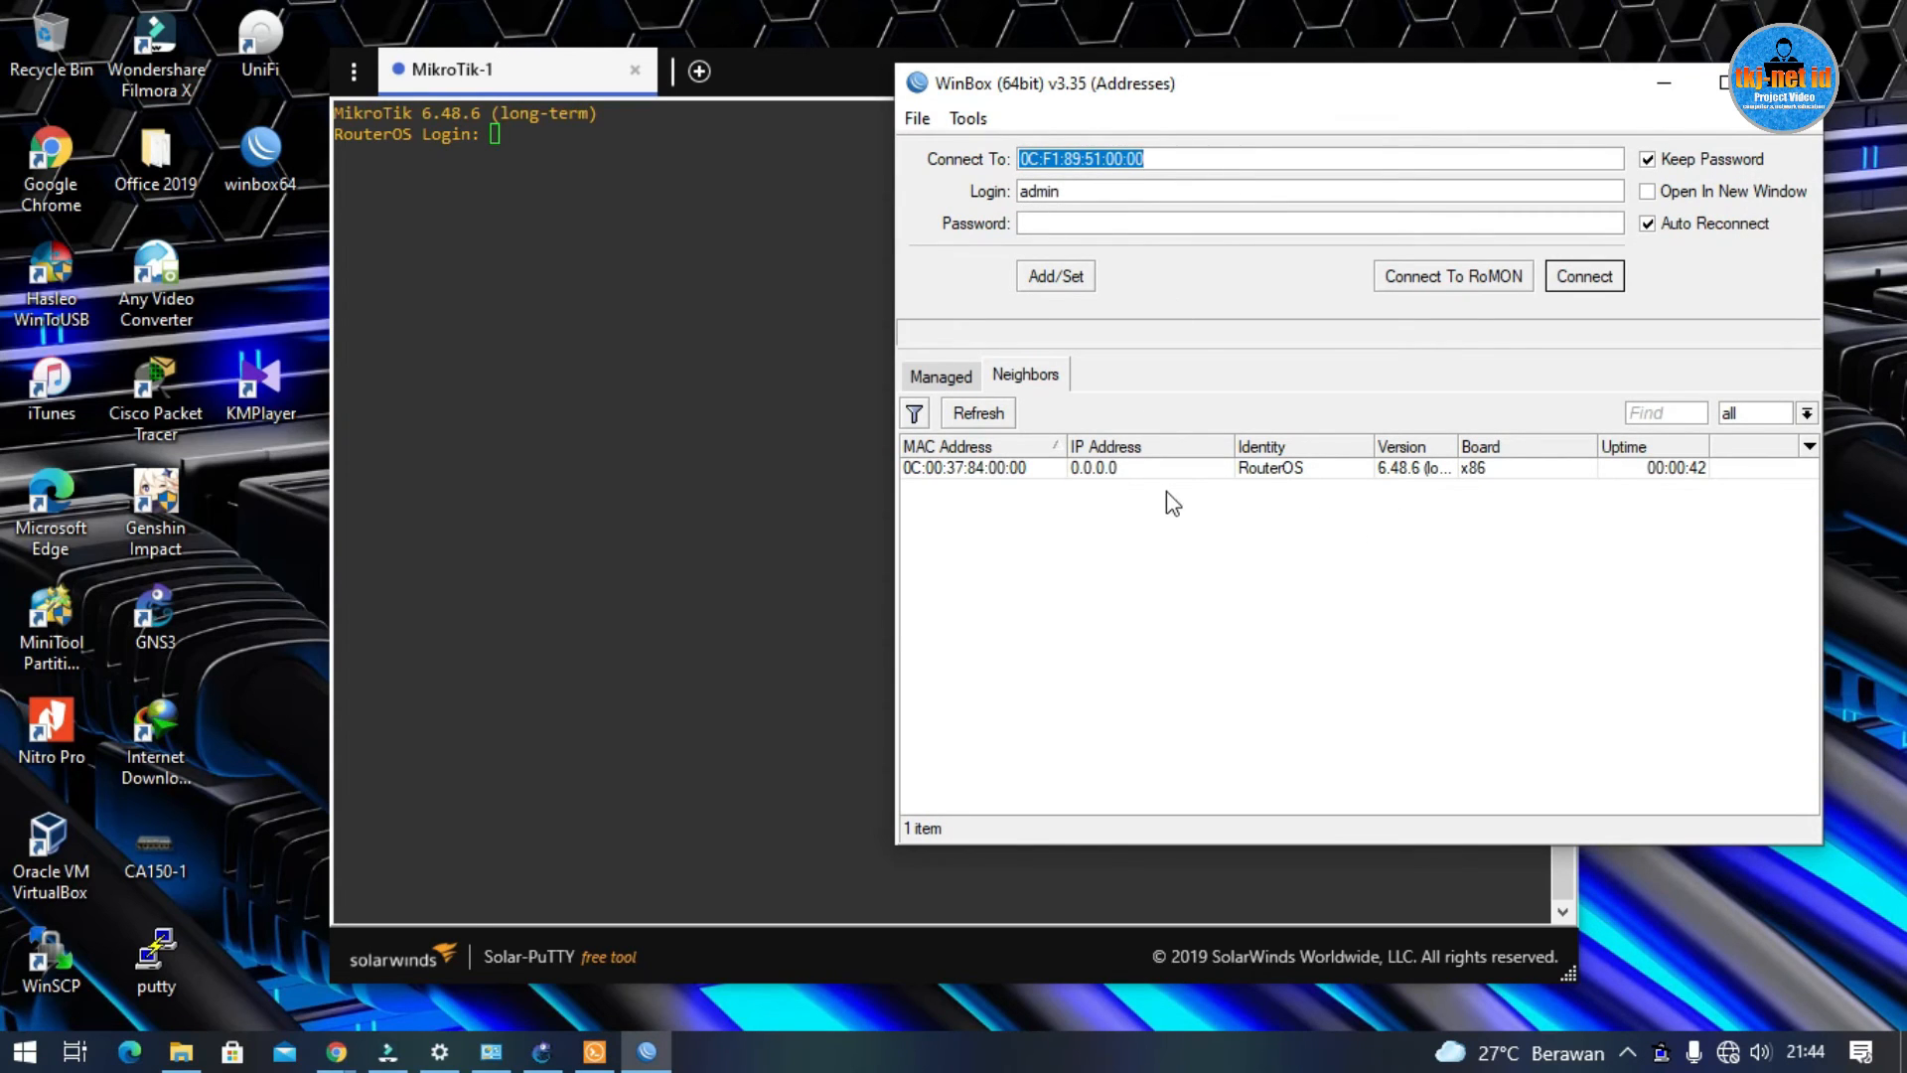
{"action": "left_click", "coordinate": [987, 468]}
{"action": "left_click", "coordinate": [1590, 290]}
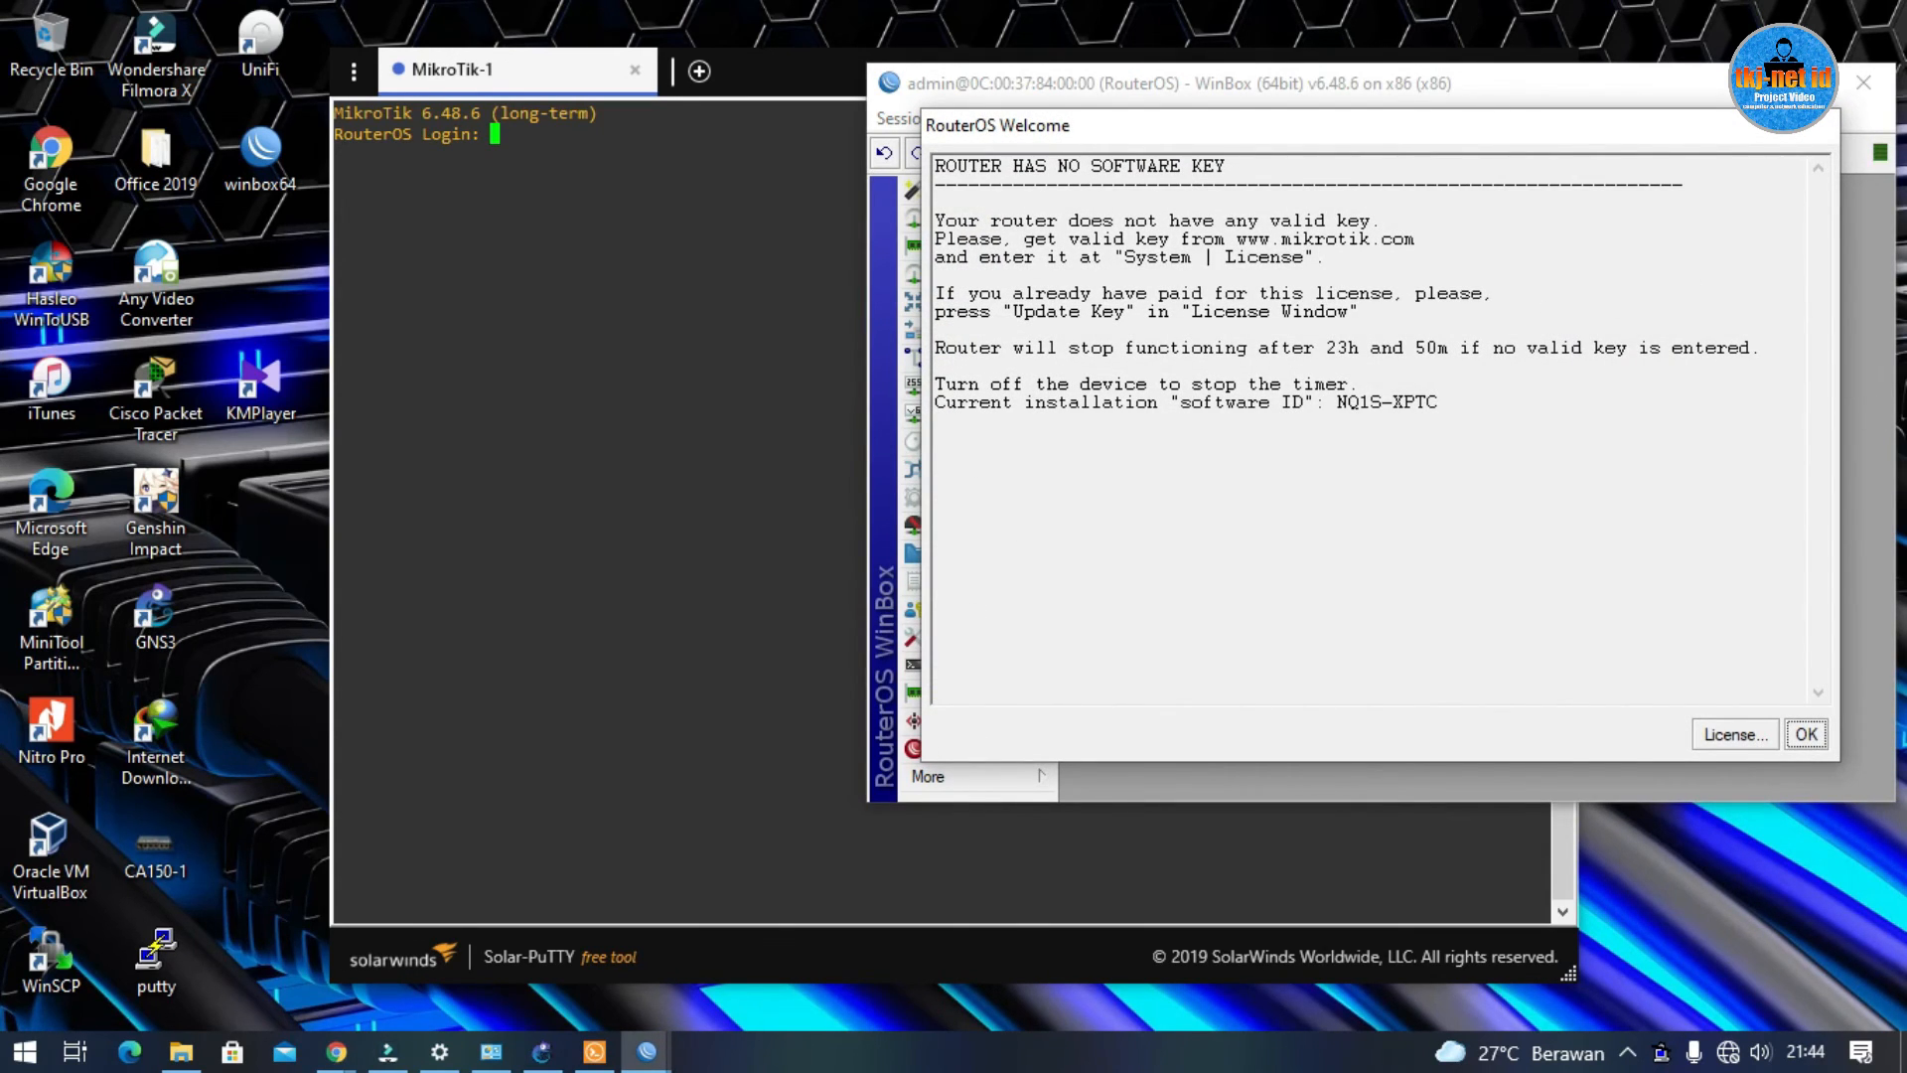
{"action": "left_click", "coordinate": [1801, 736]}
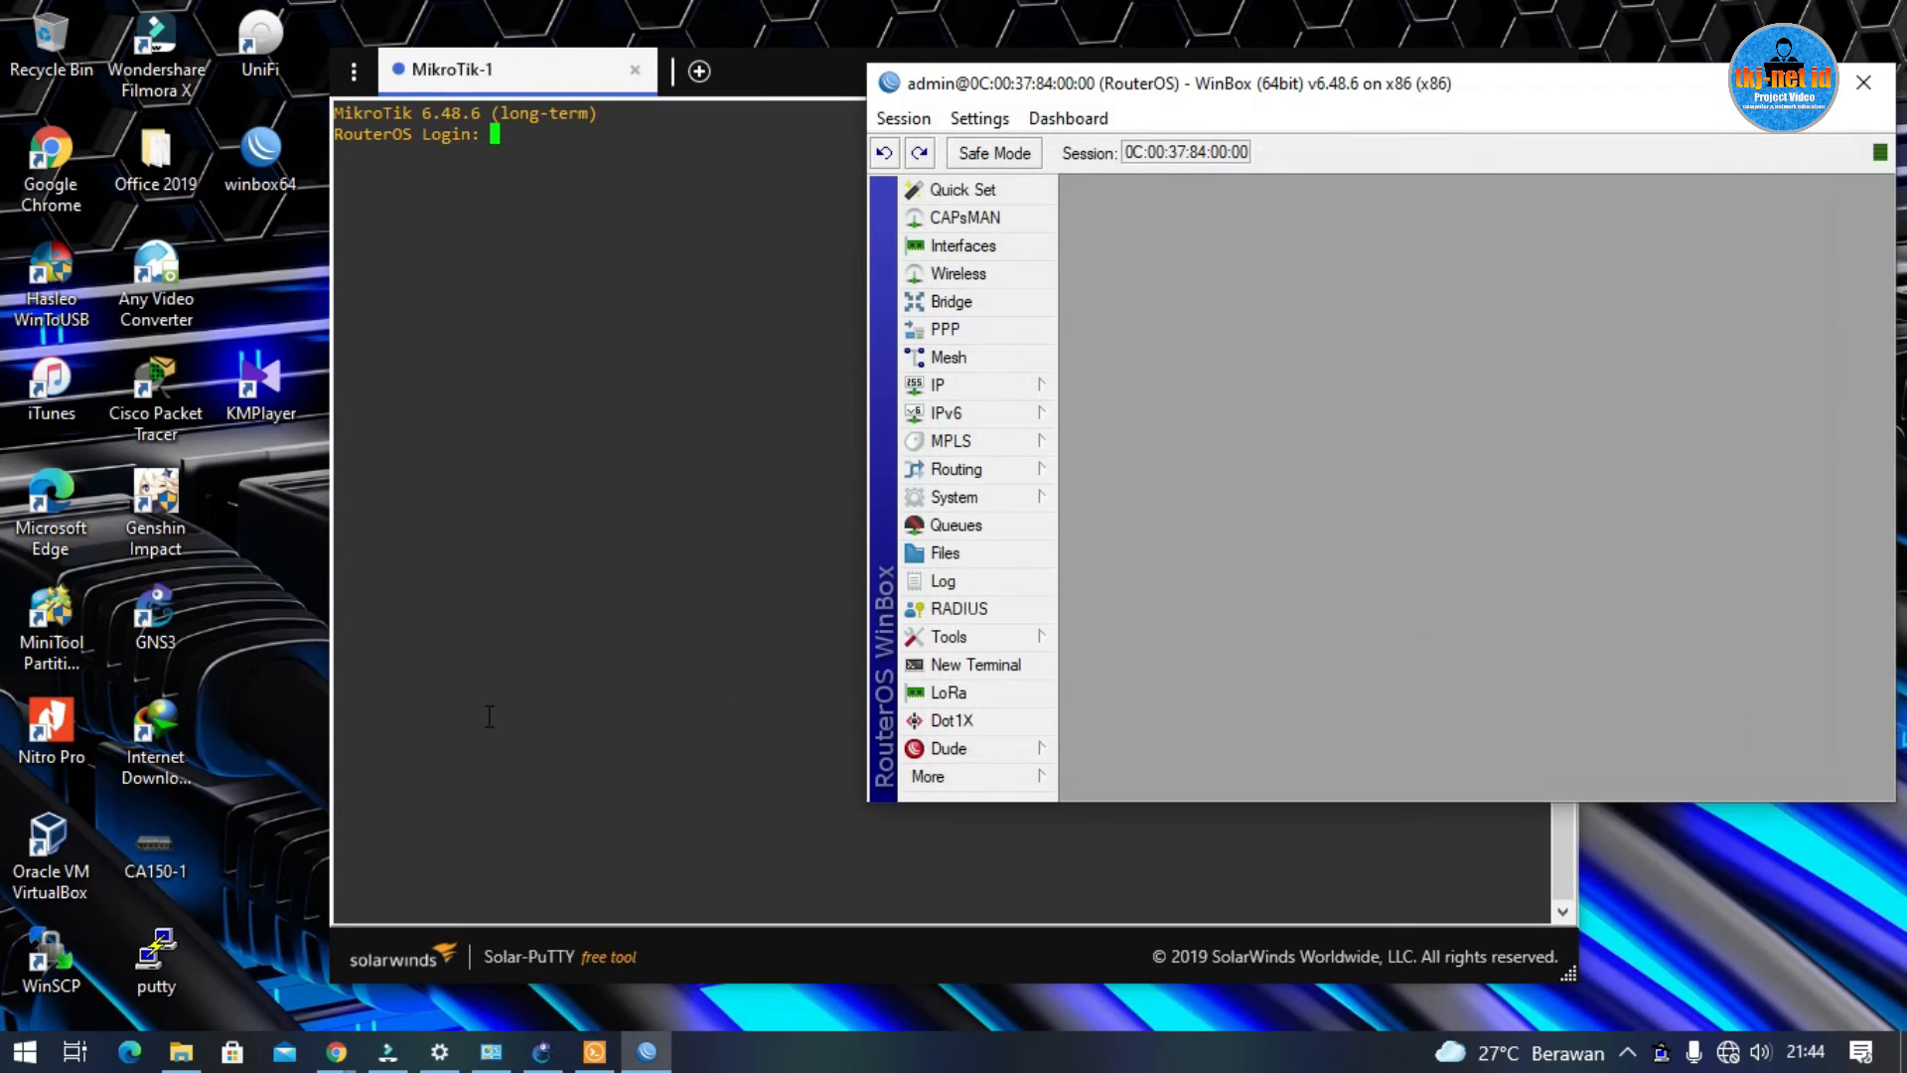
{"action": "left_click", "coordinate": [536, 1051]}
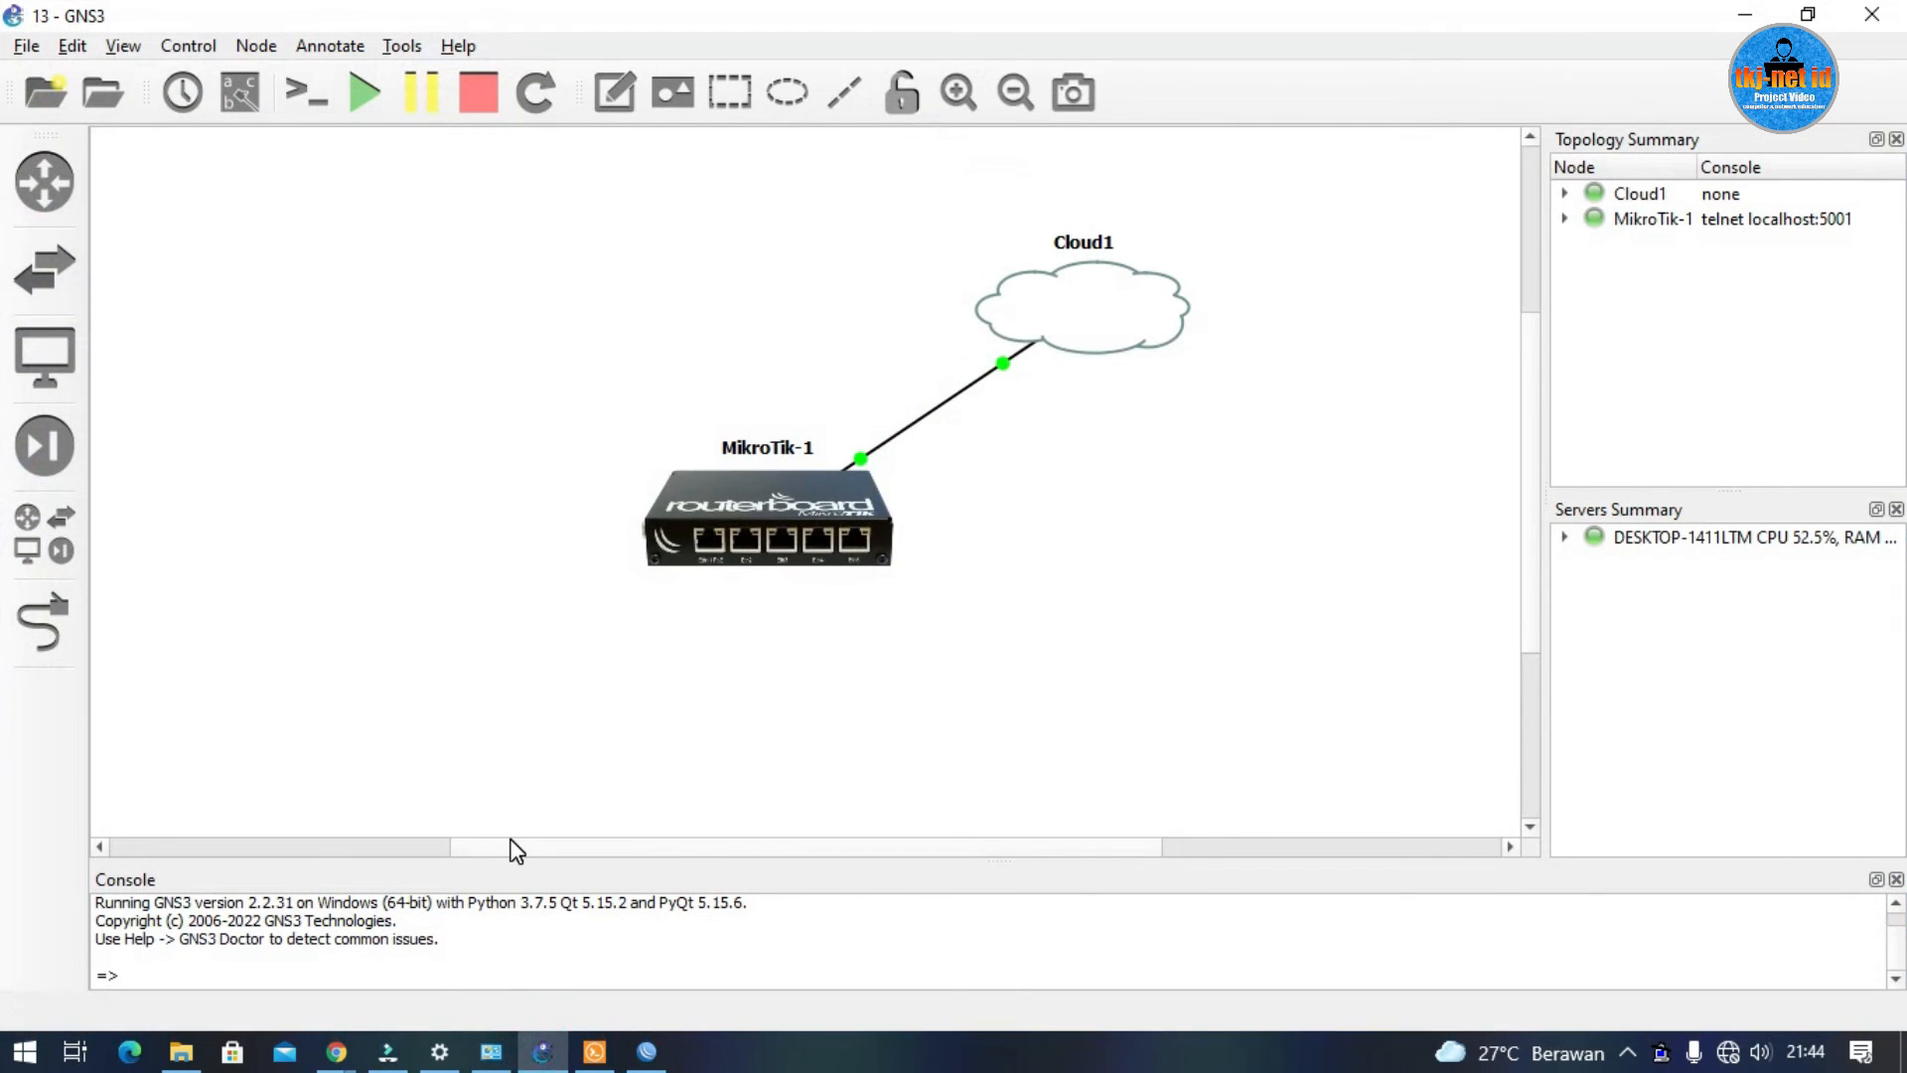